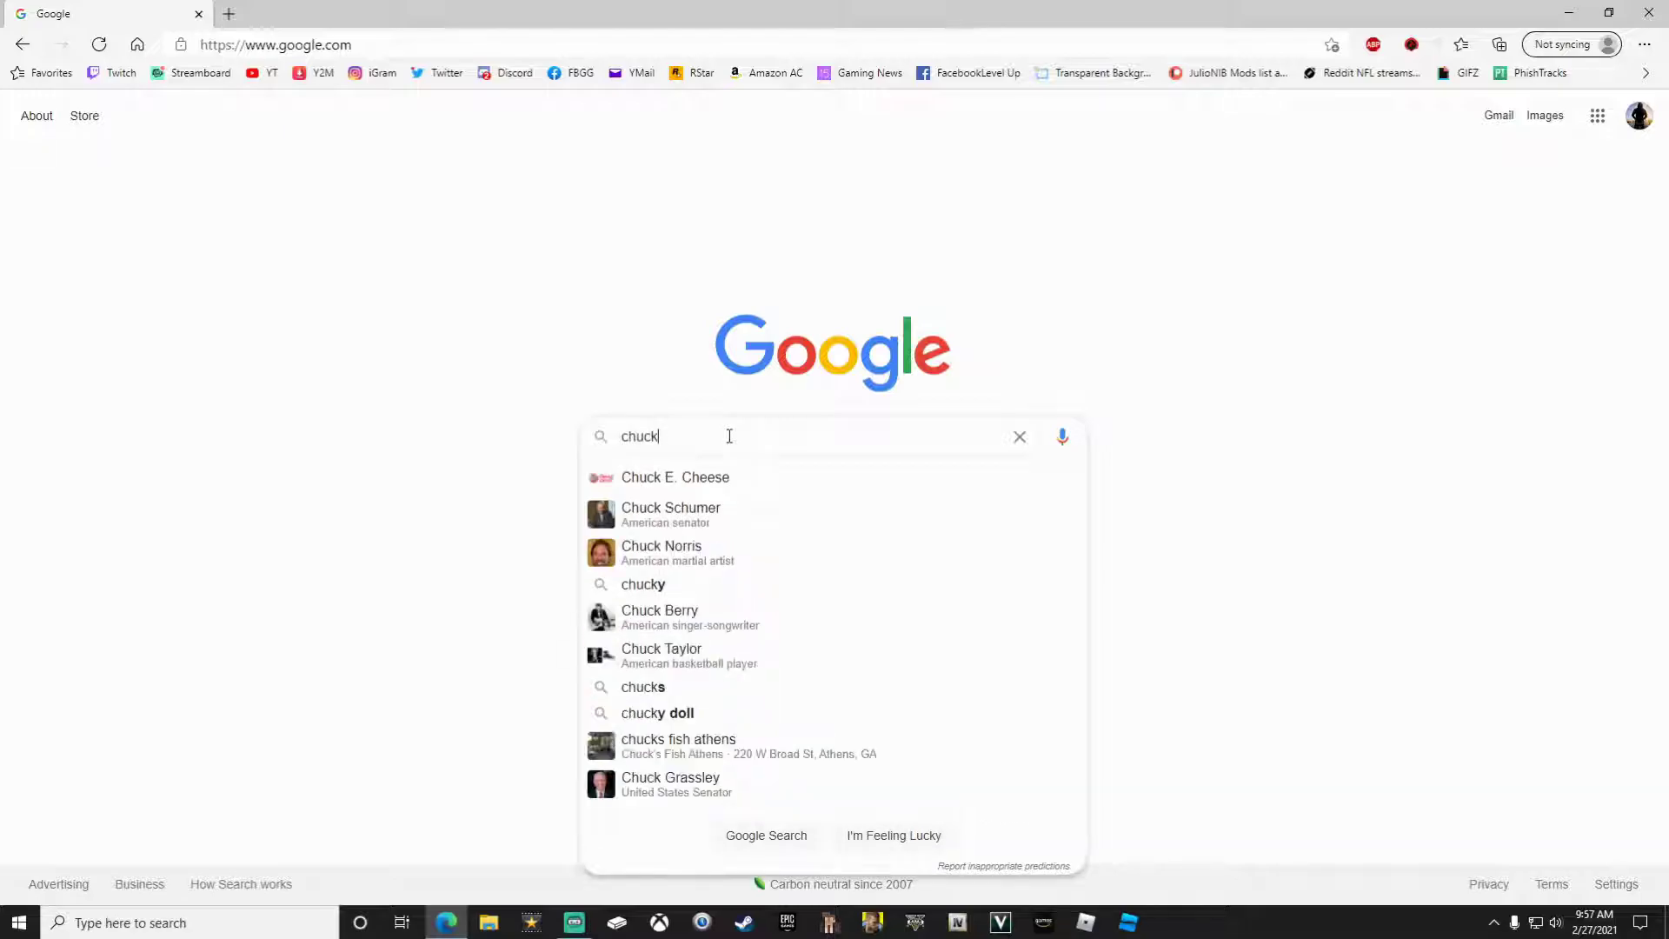
# Step: Look up Chuck Norris on Google, switch to image results and refine the search to "chuck norris png"
pyautogui.click(670, 544)
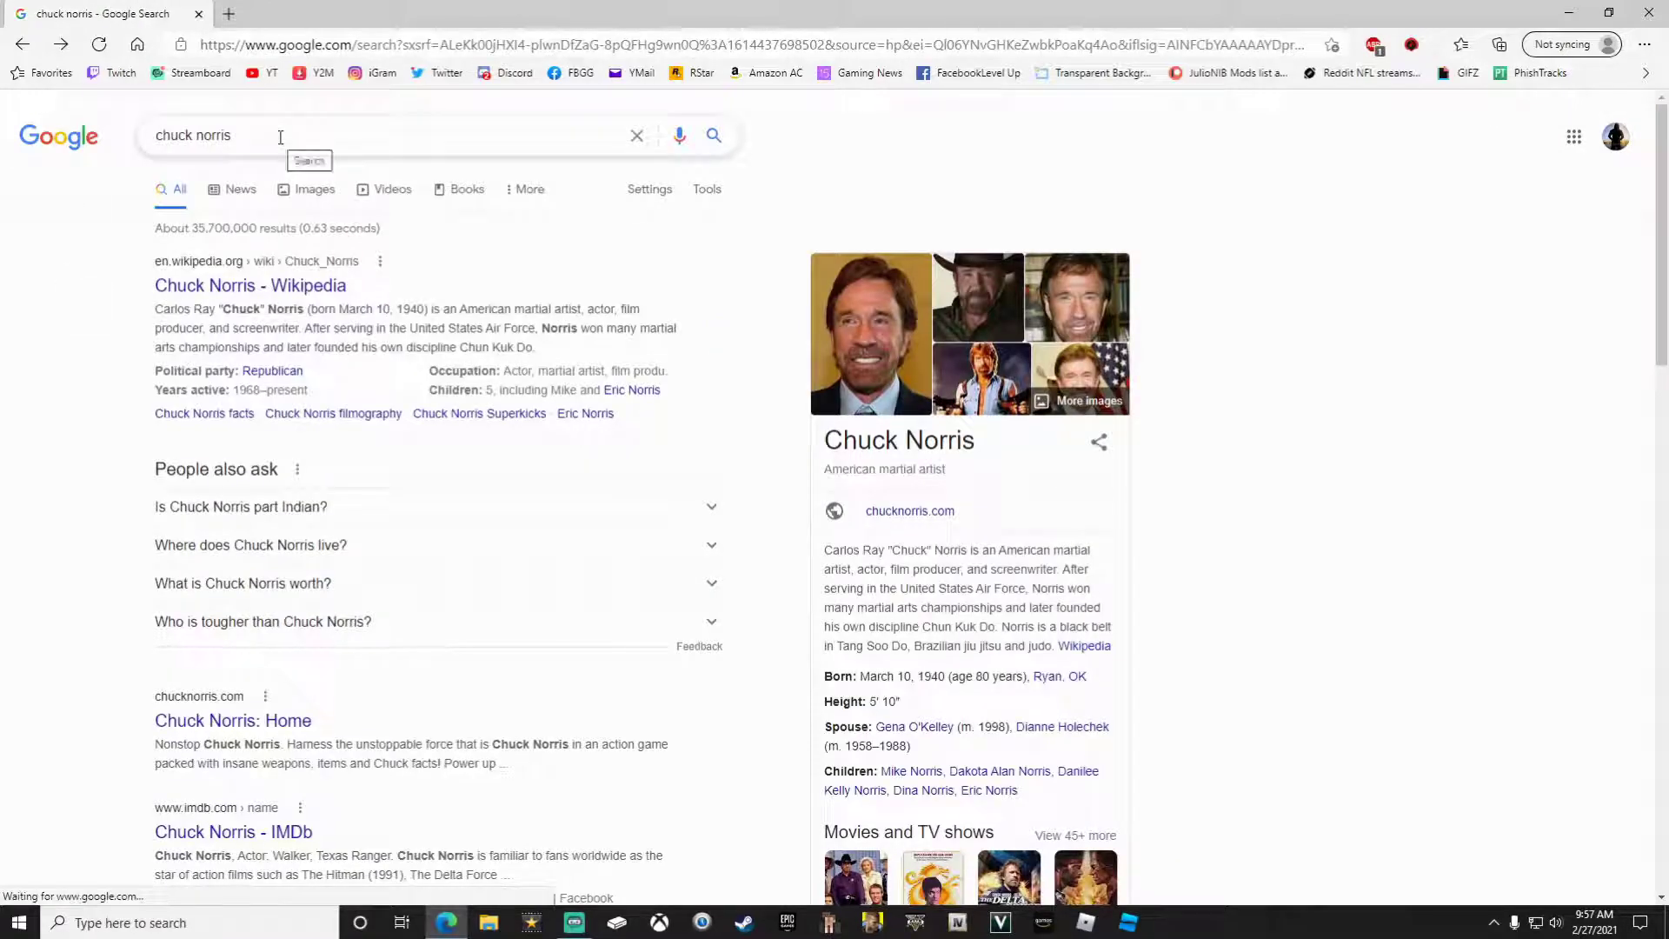
pyautogui.click(315, 189)
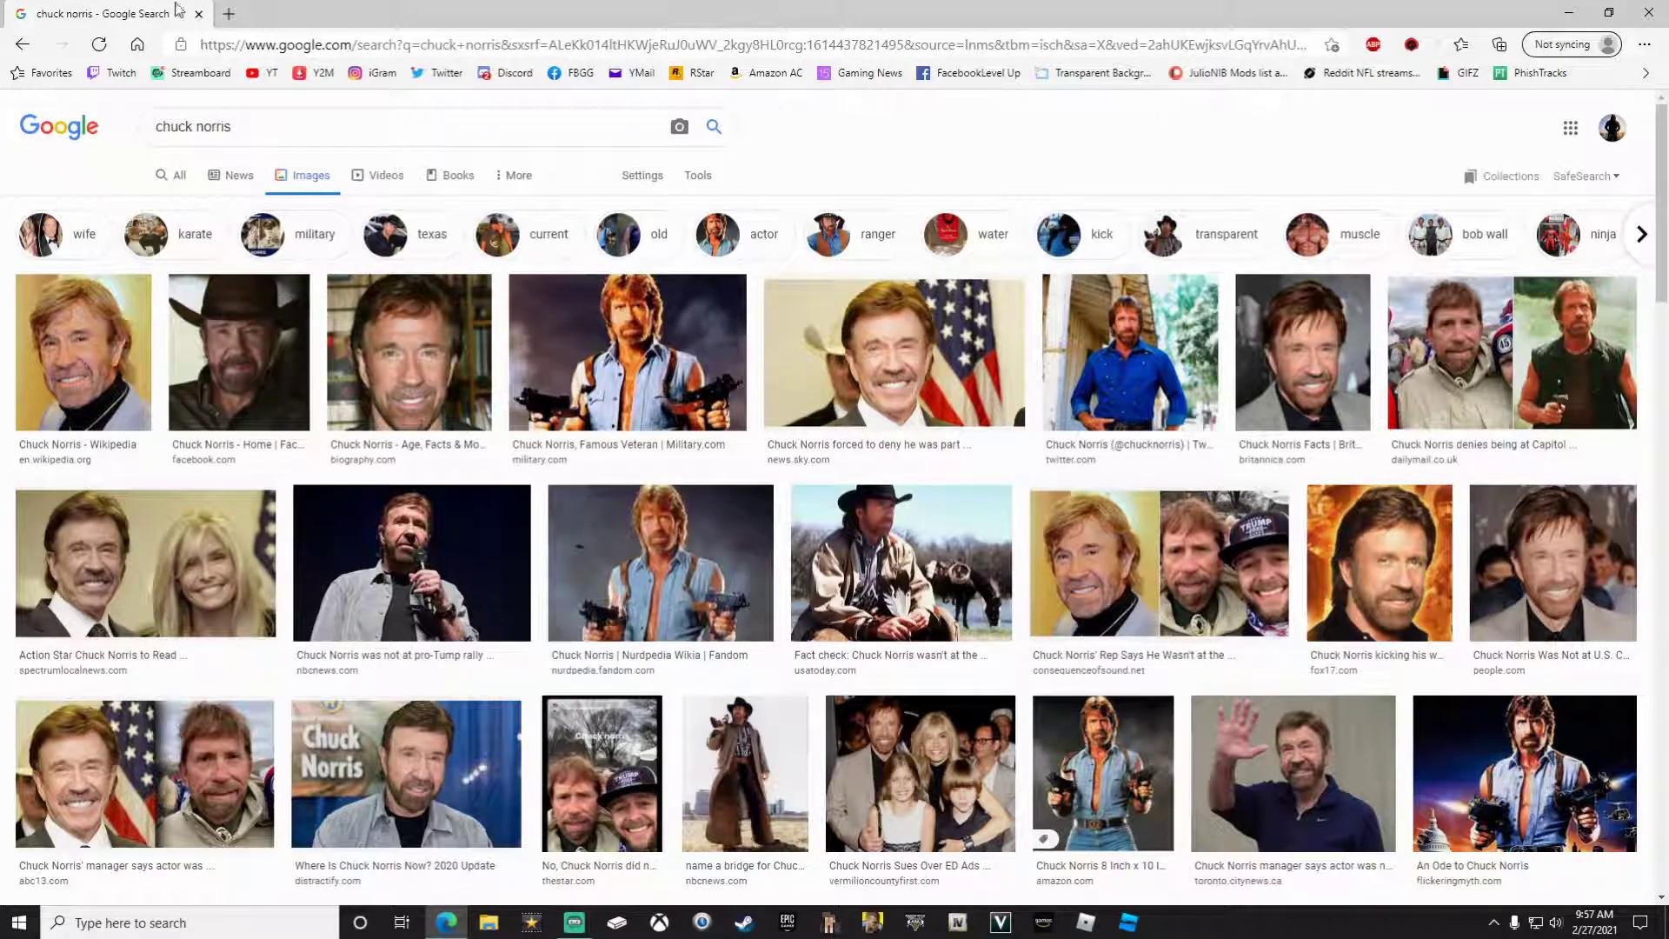
pyautogui.click(355, 137)
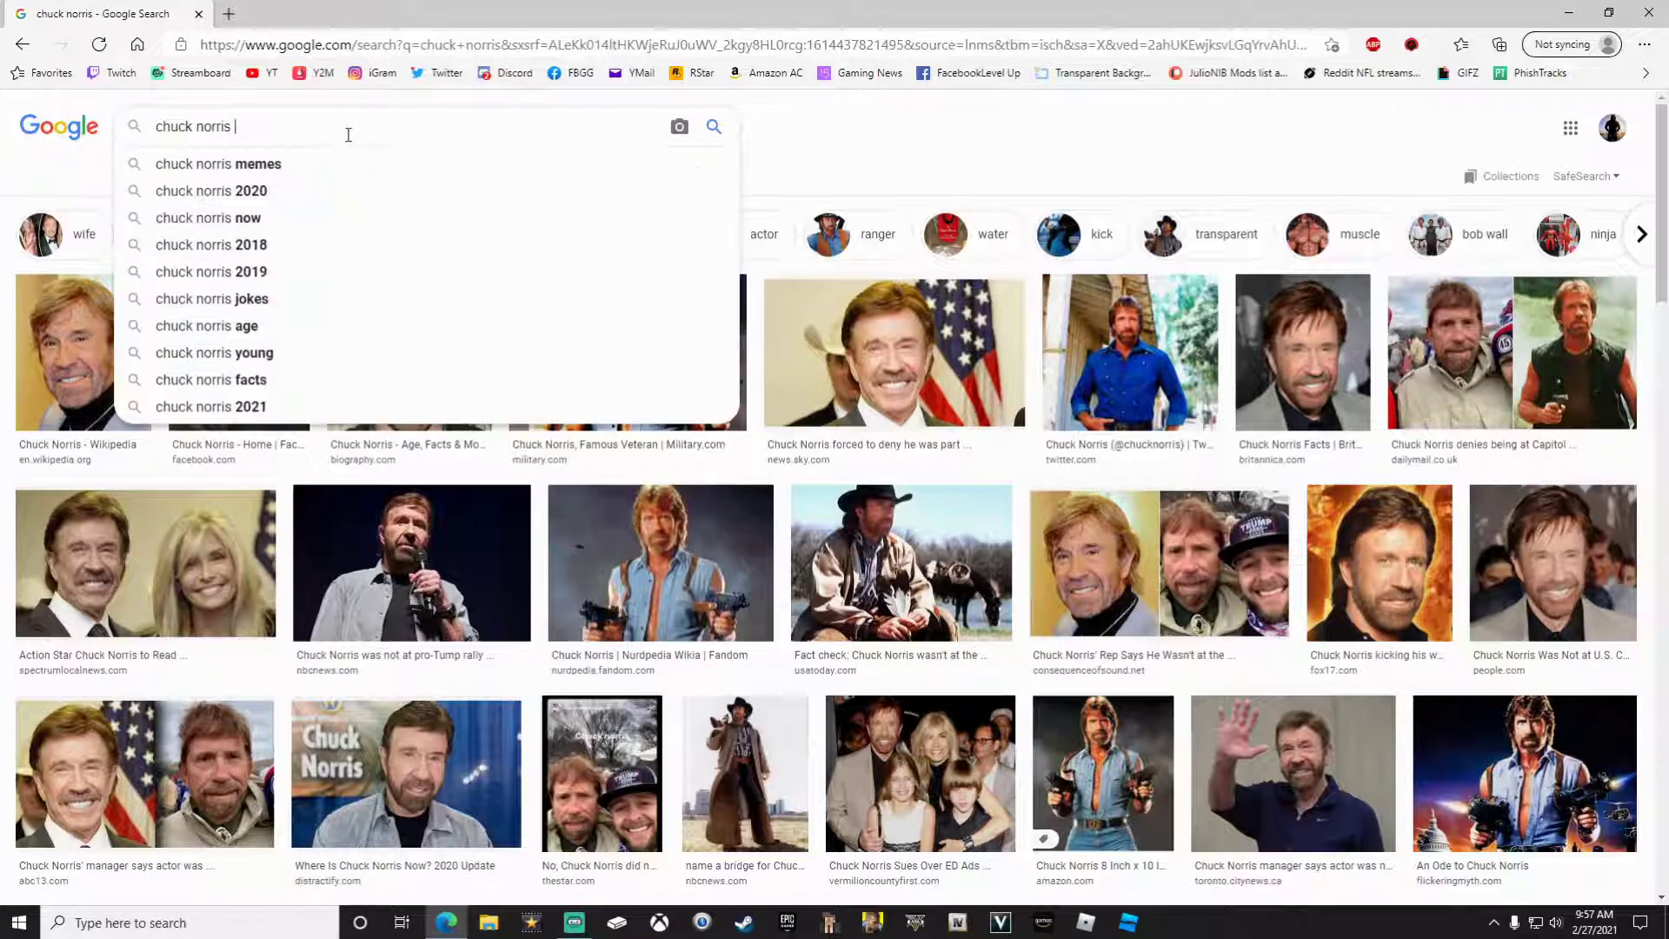
pyautogui.write('png')
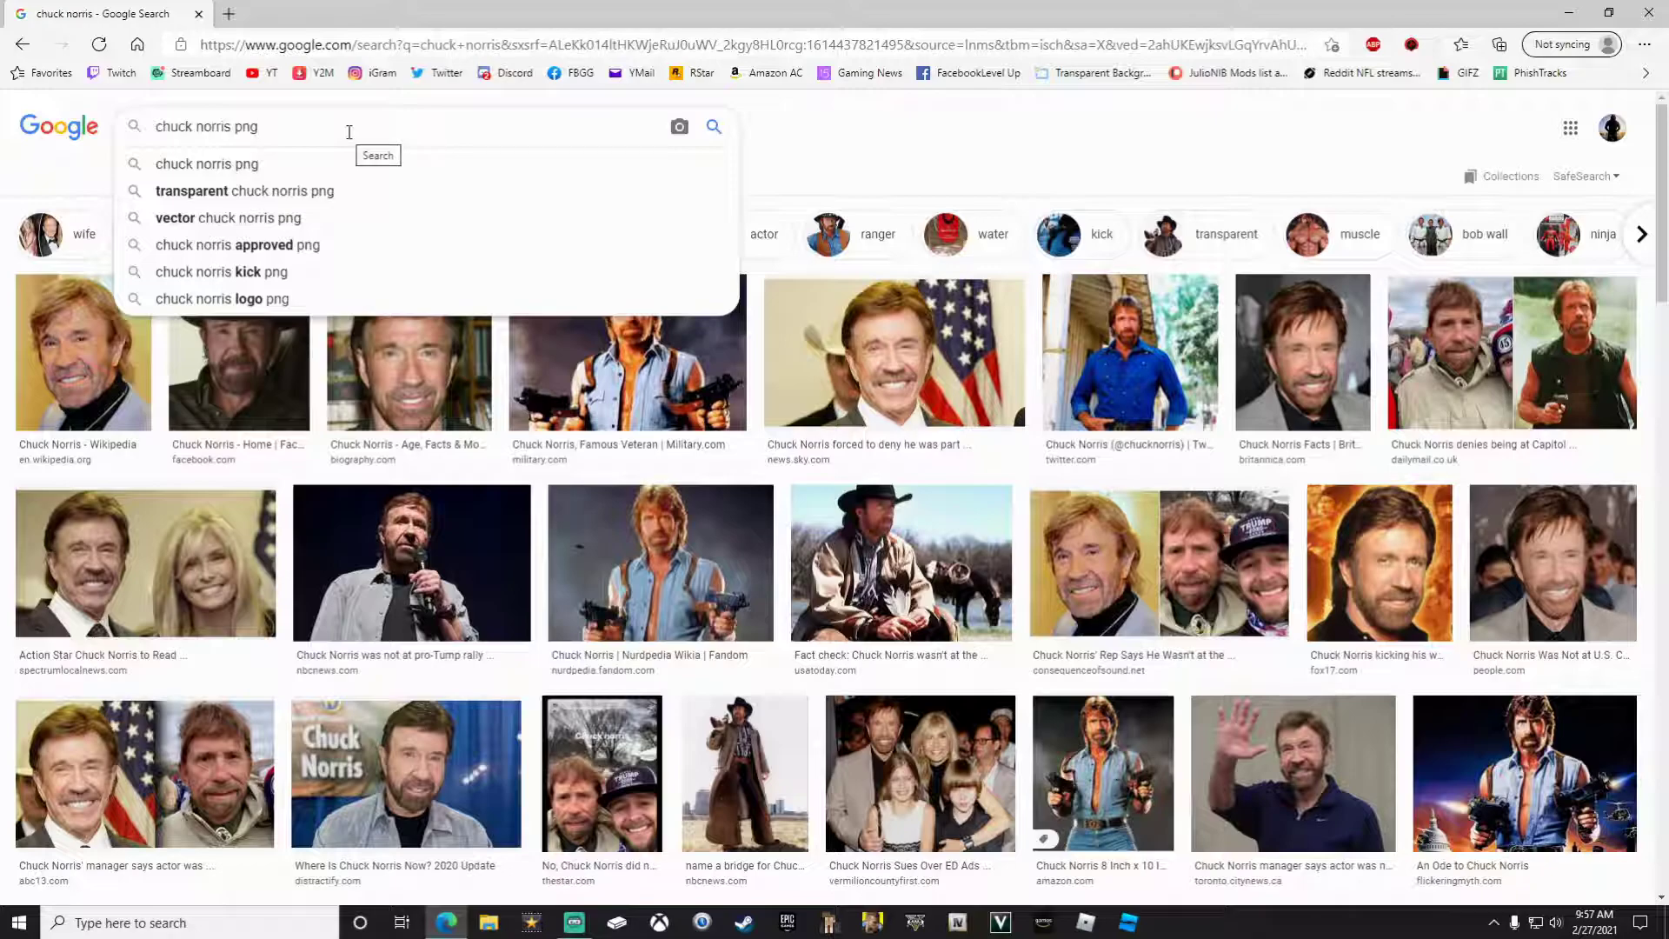
pyautogui.press('Return')
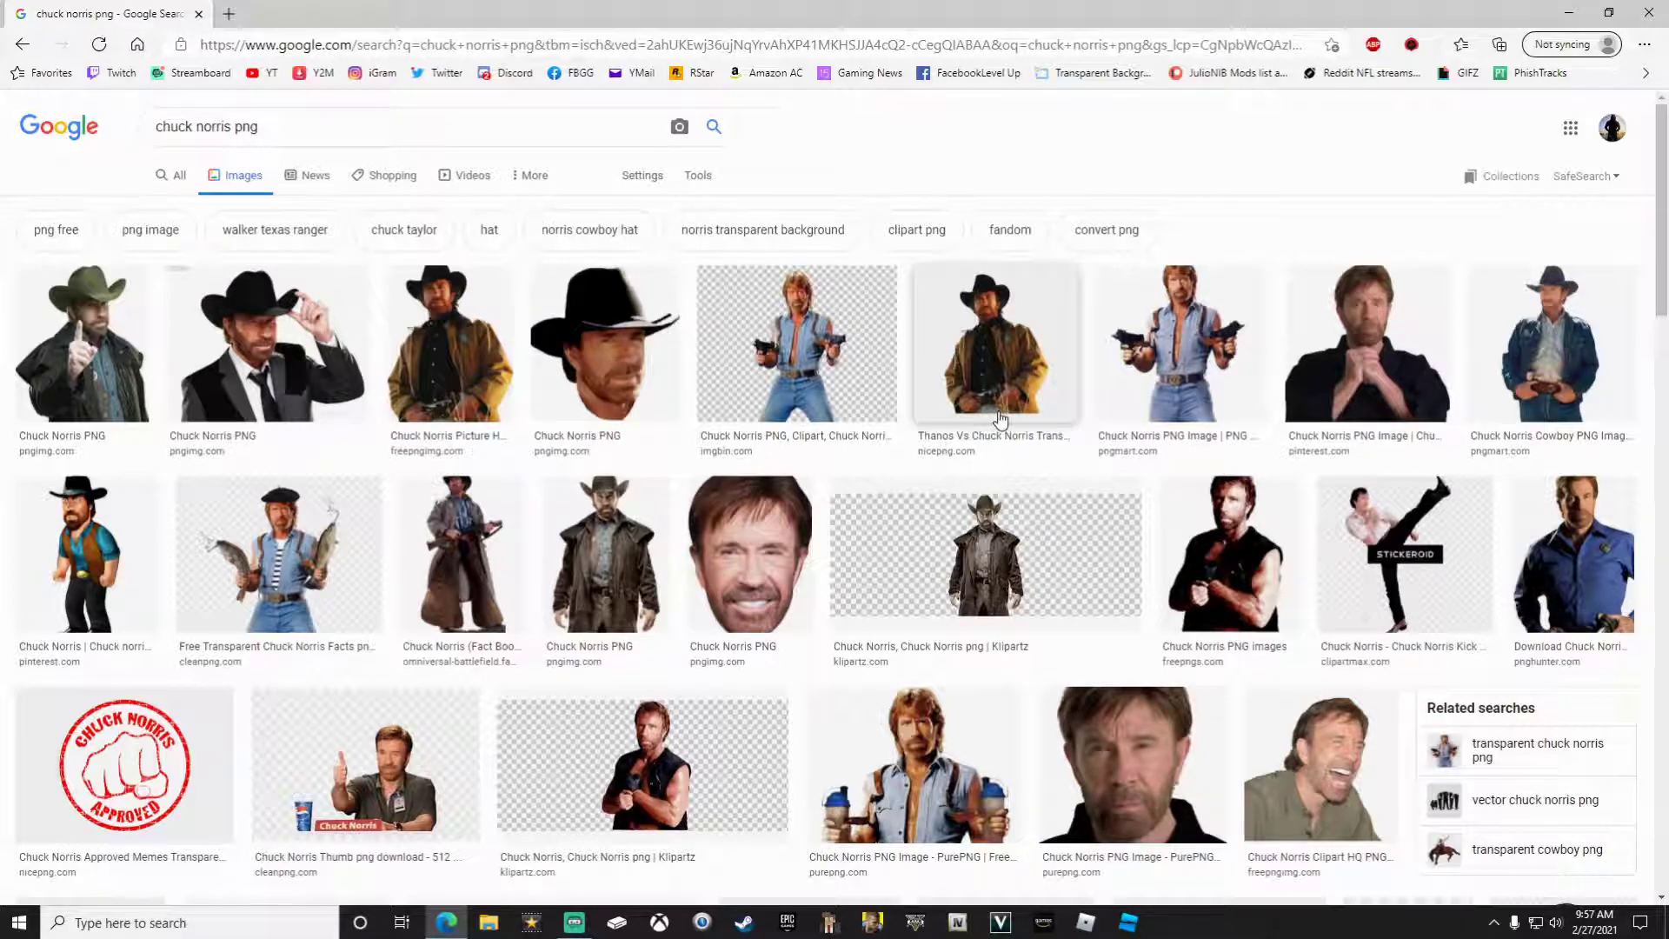
# Step: Save the imgbin picture of Chuck Norris holding two guns as "chuck norris" in the New Scope folder on the Desktop
pyautogui.click(853, 310)
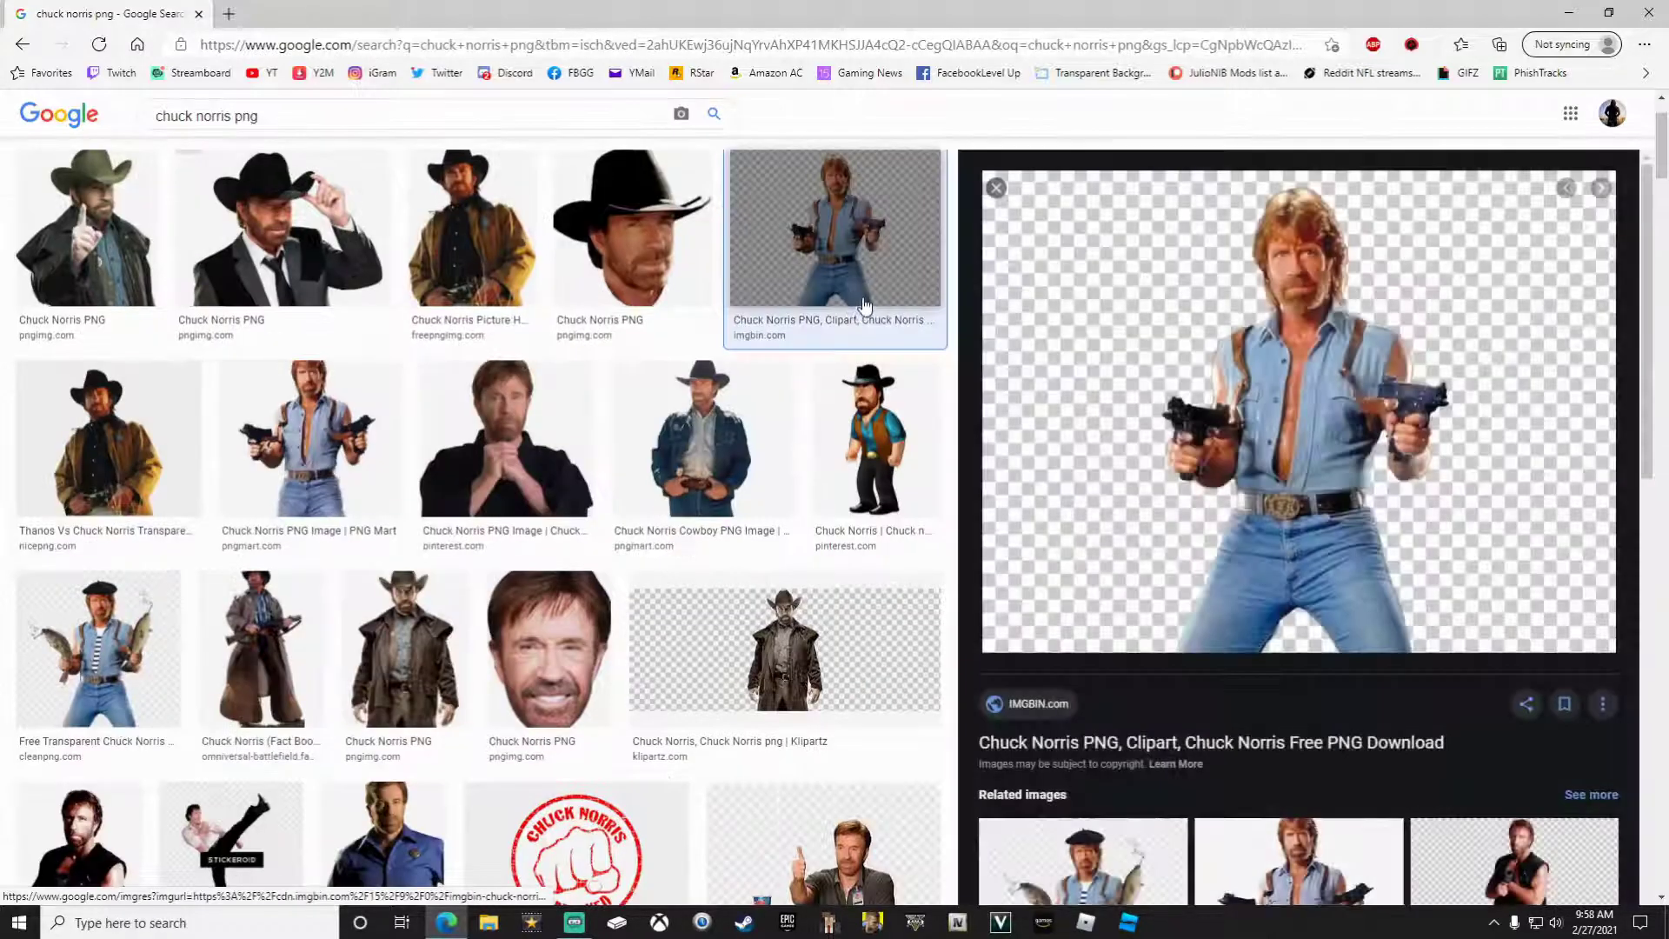
pyautogui.rightClick(1166, 279)
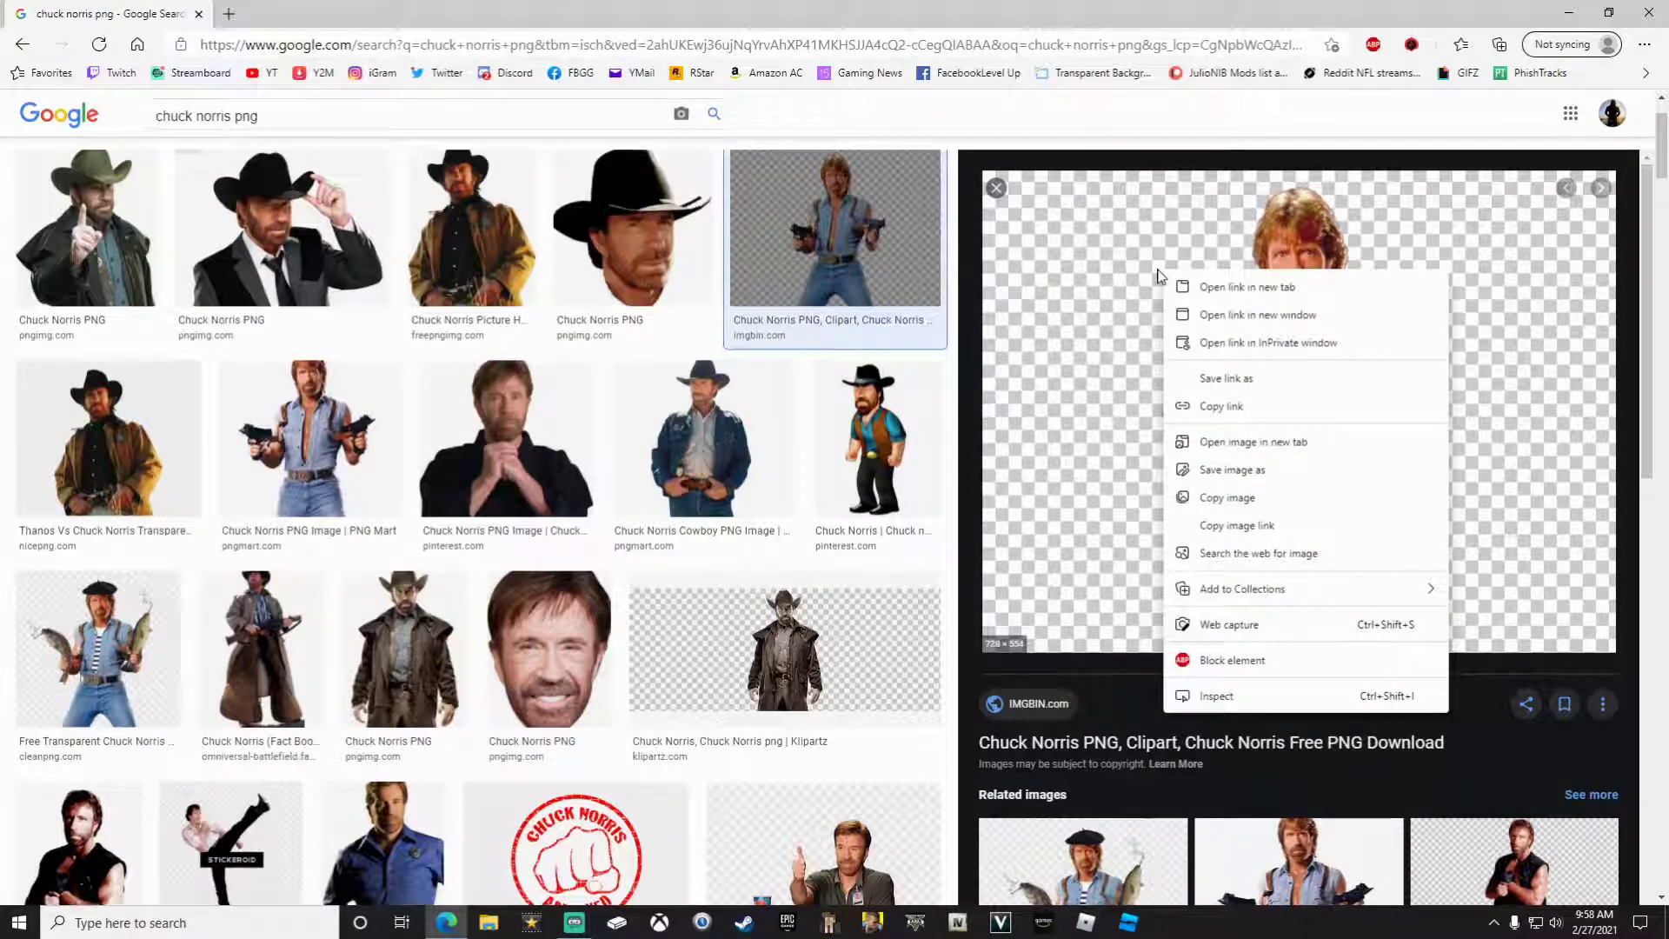
pyautogui.click(1243, 470)
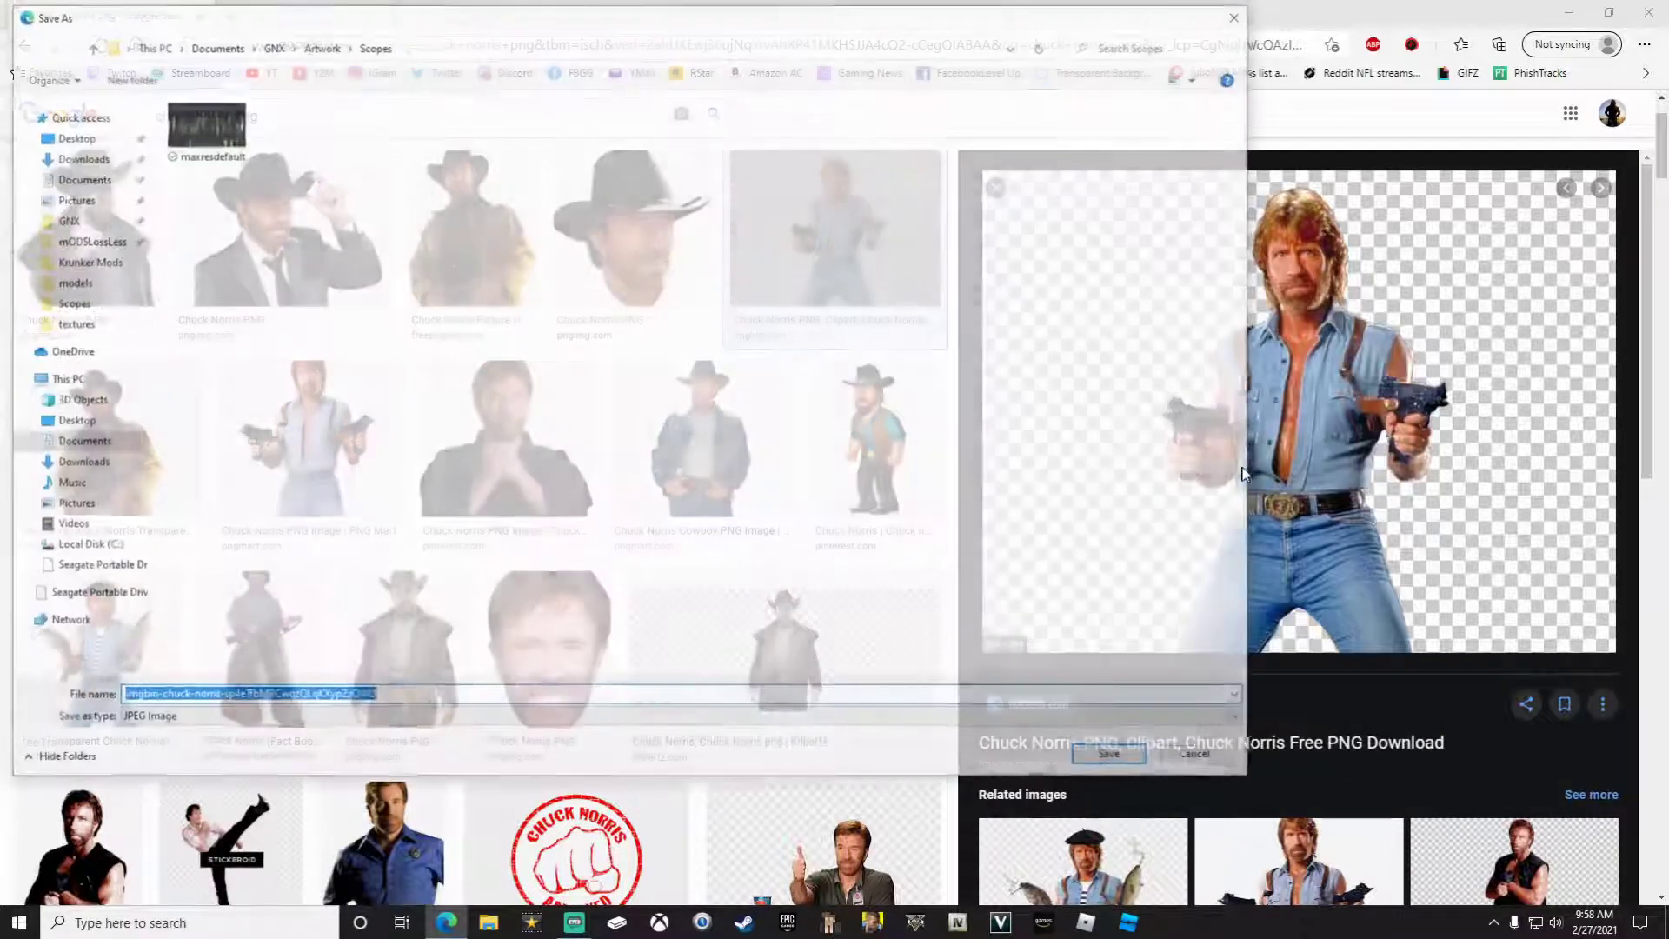
pyautogui.click(75, 138)
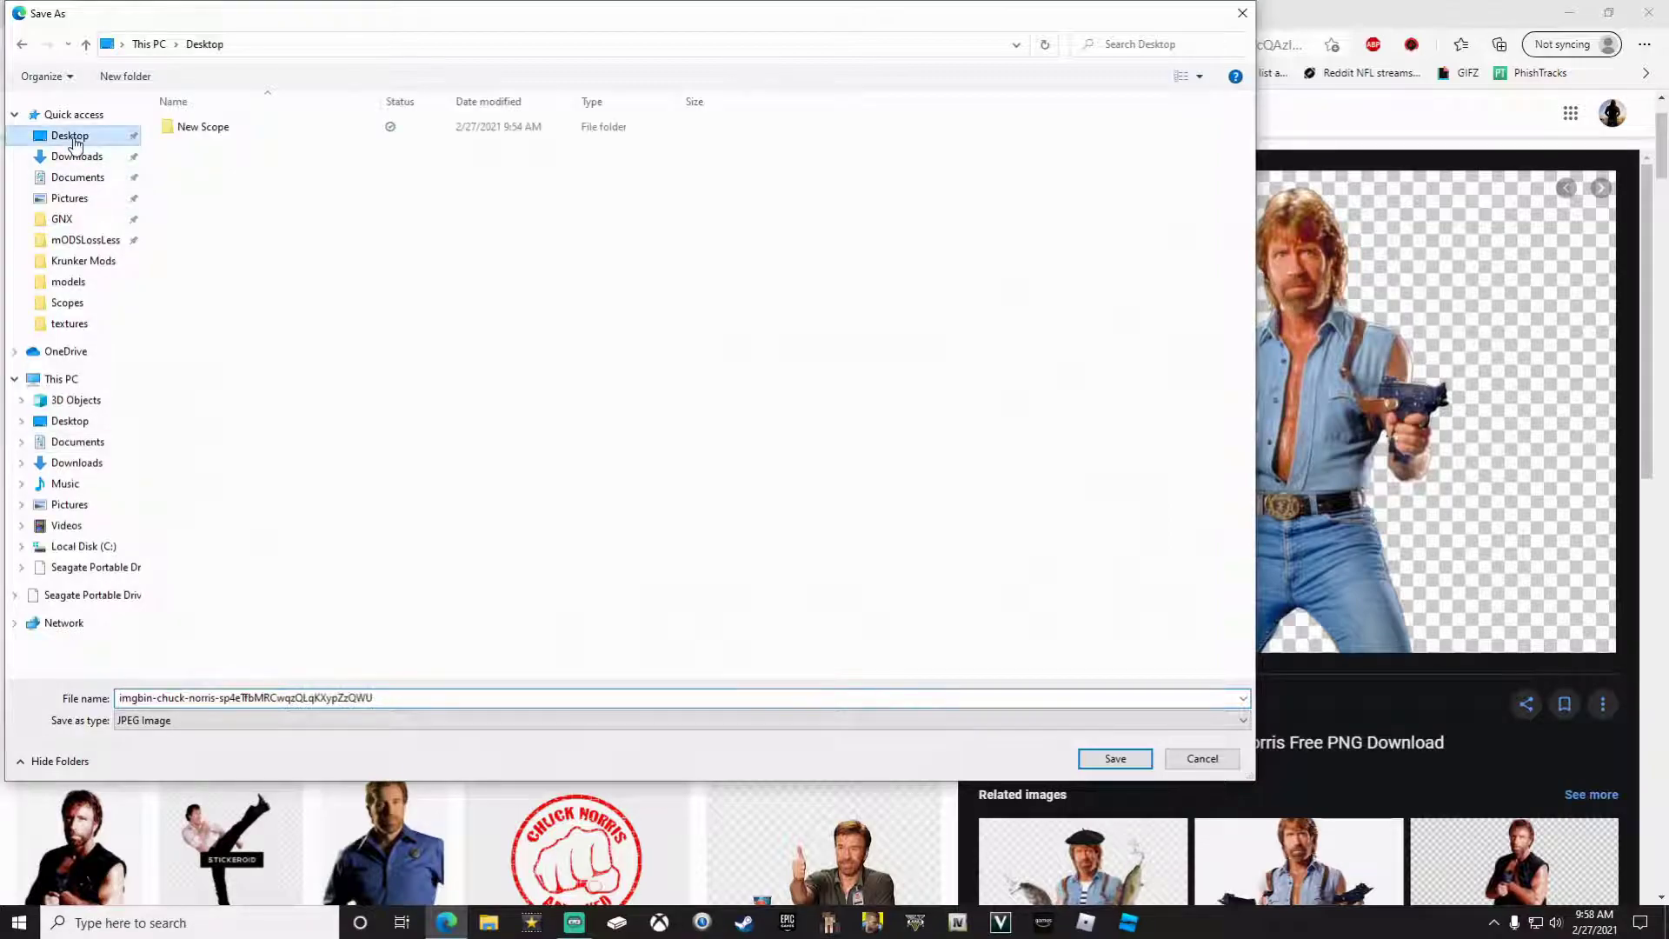
pyautogui.doubleClick(207, 128)
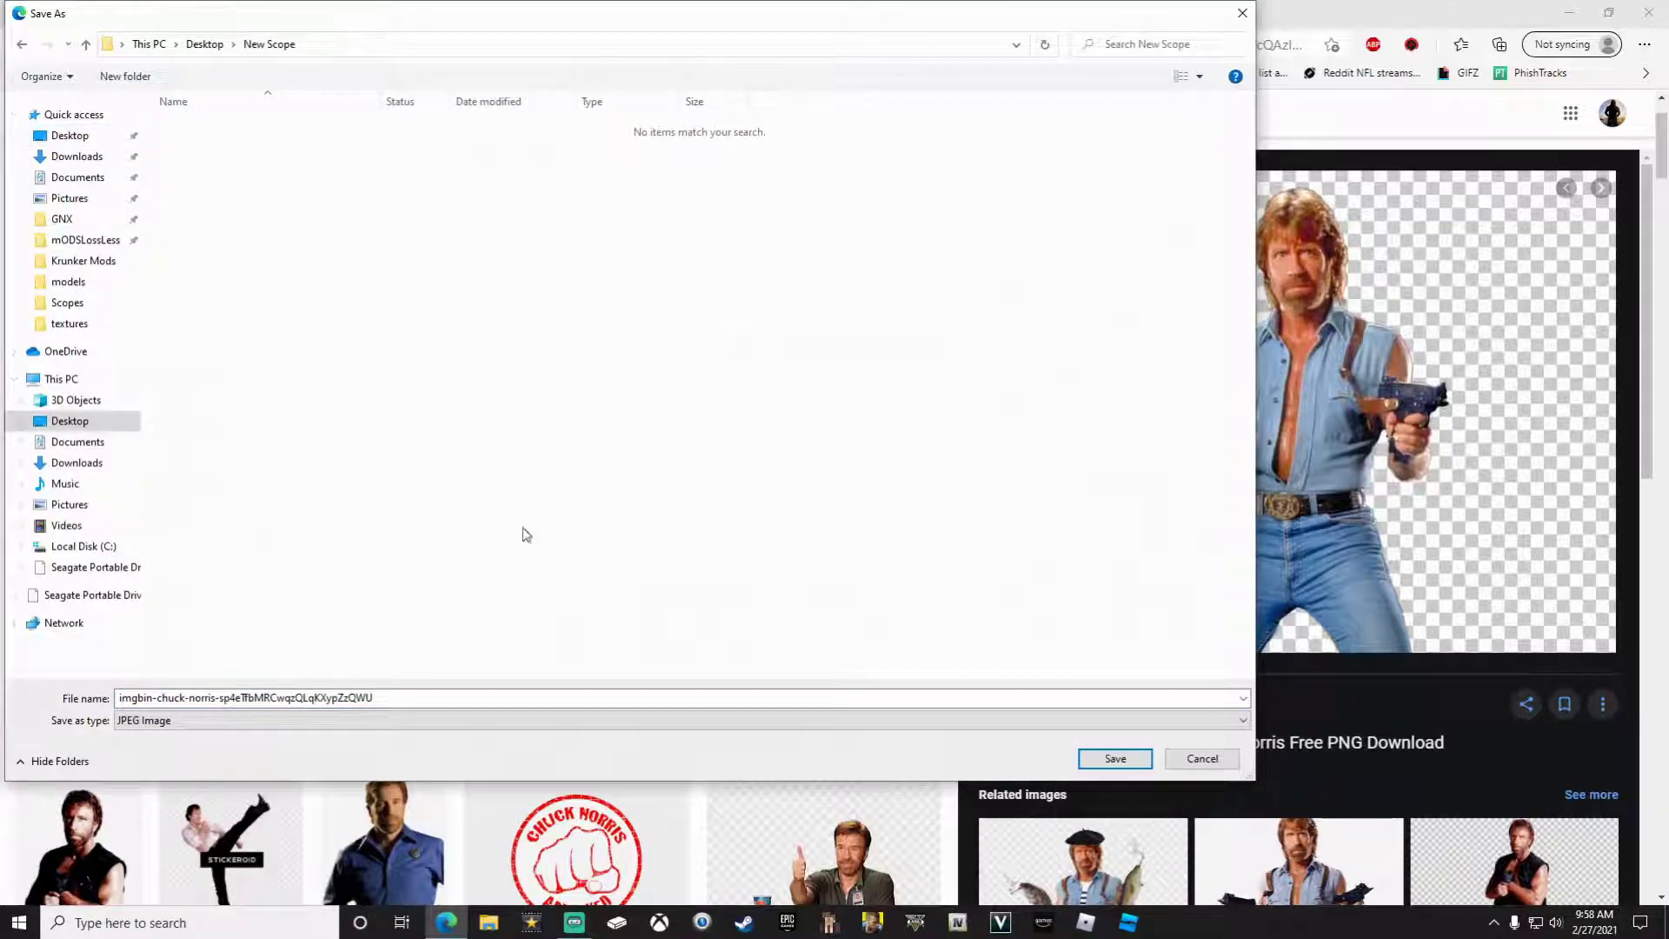
pyautogui.moveTo(503, 697); pyautogui.dragTo(78, 678)
pyautogui.write('ch')
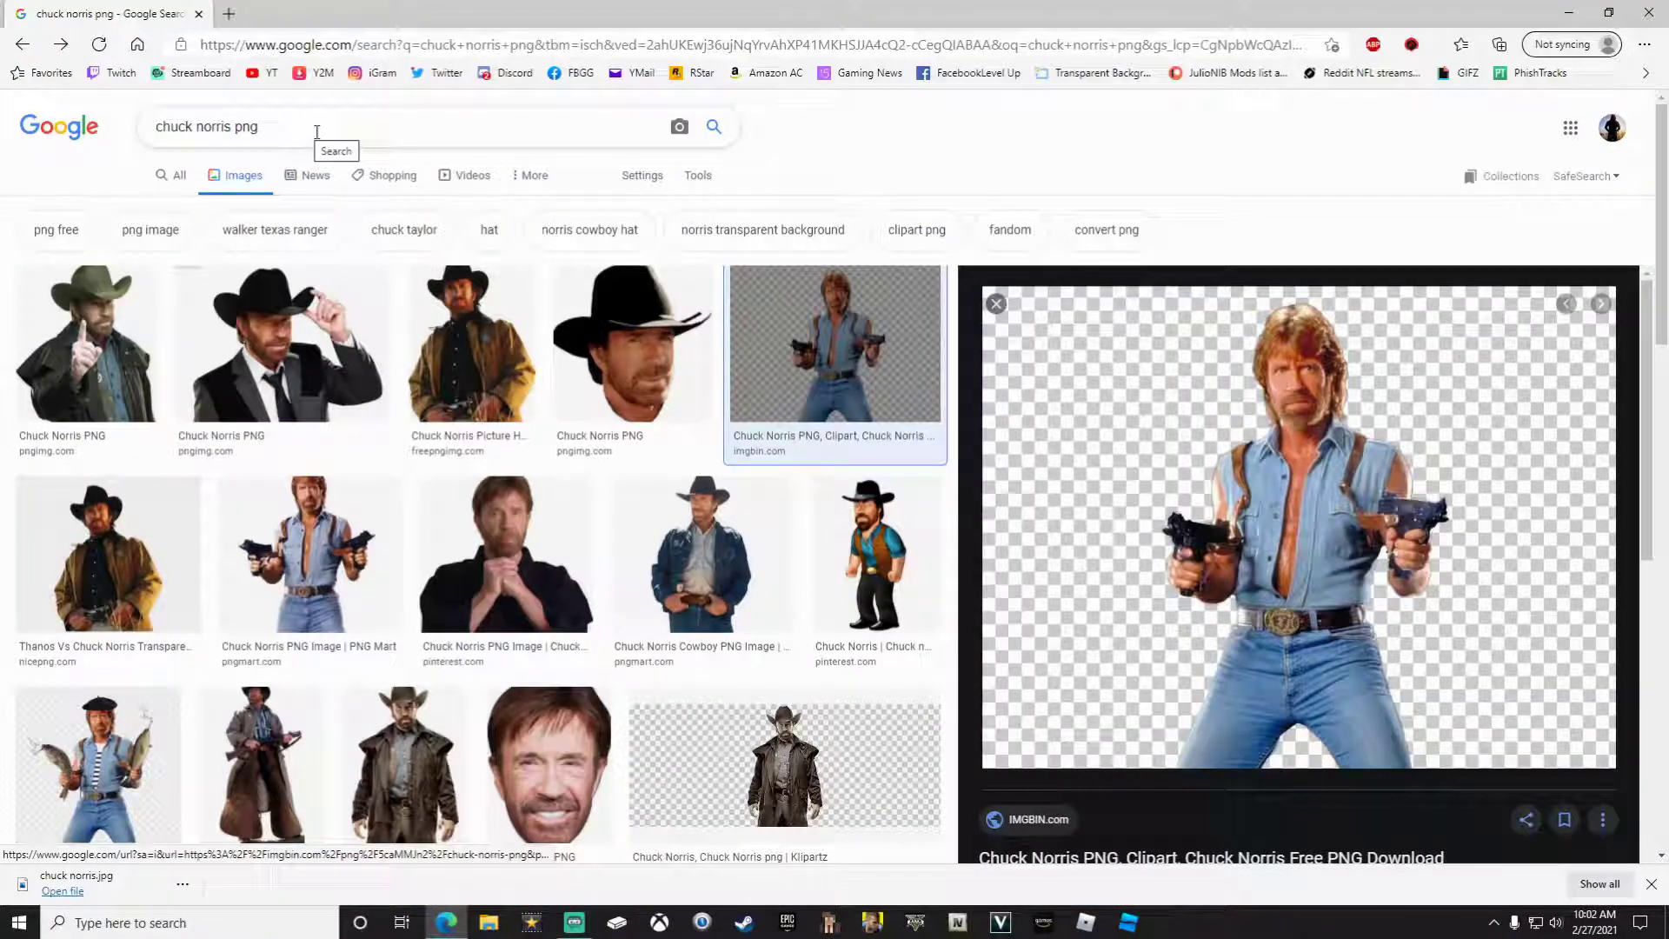
# Step: Replace the image search with "animated scope png"
pyautogui.moveTo(258, 127); pyautogui.dragTo(112, 138)
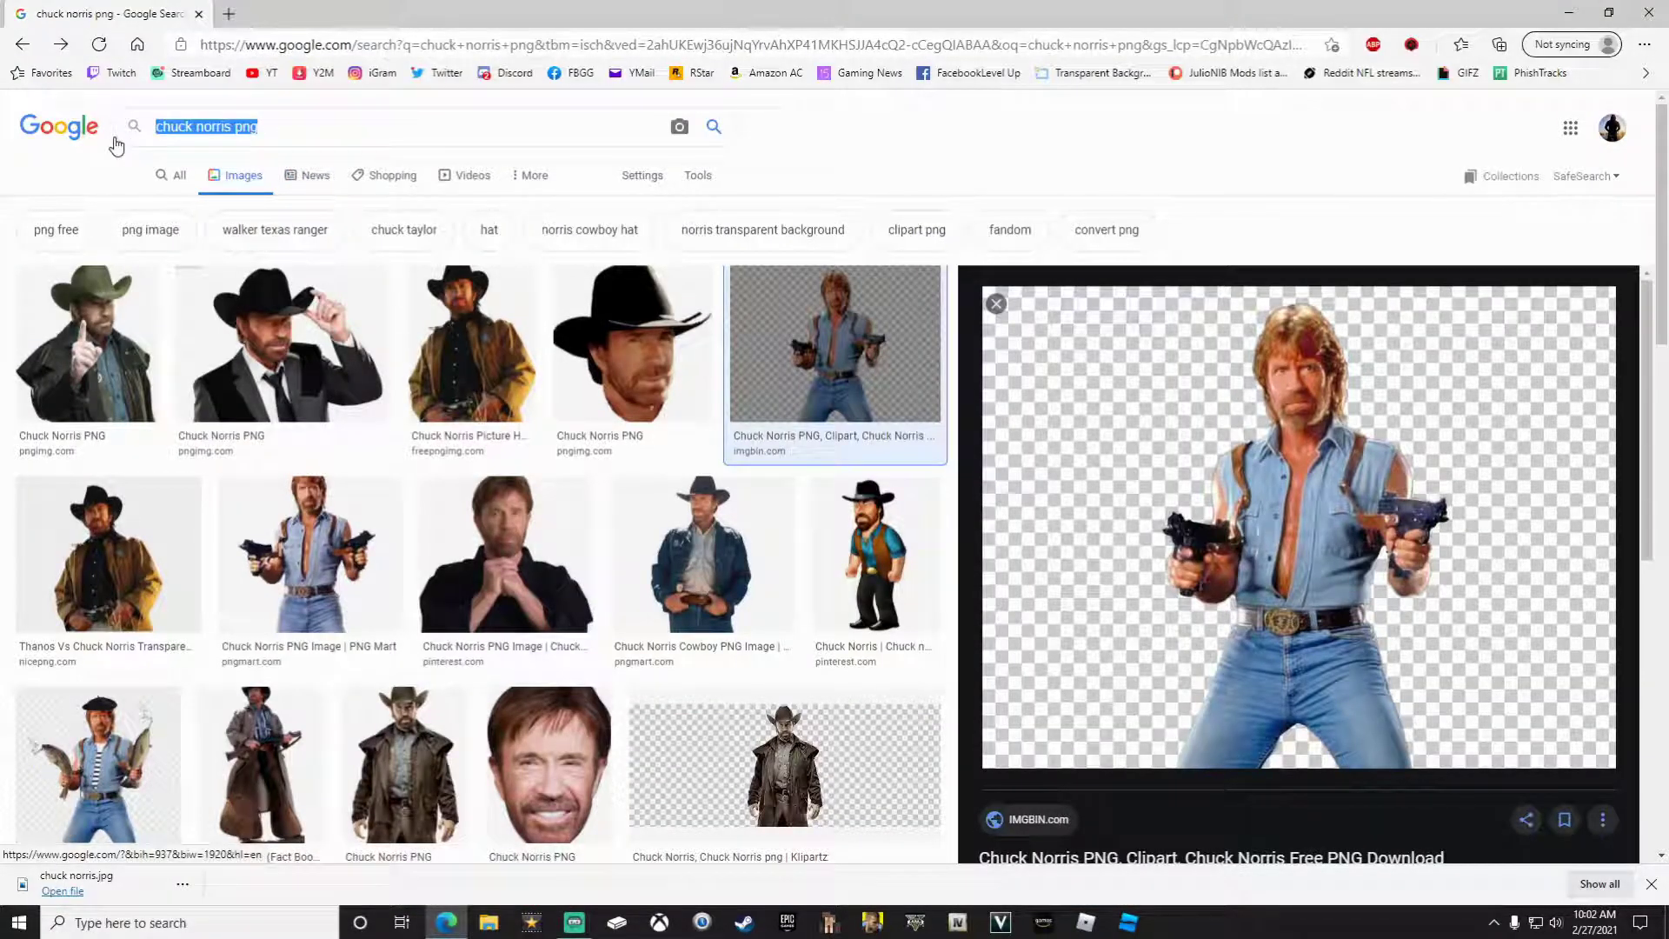
pyautogui.write('animated scope png')
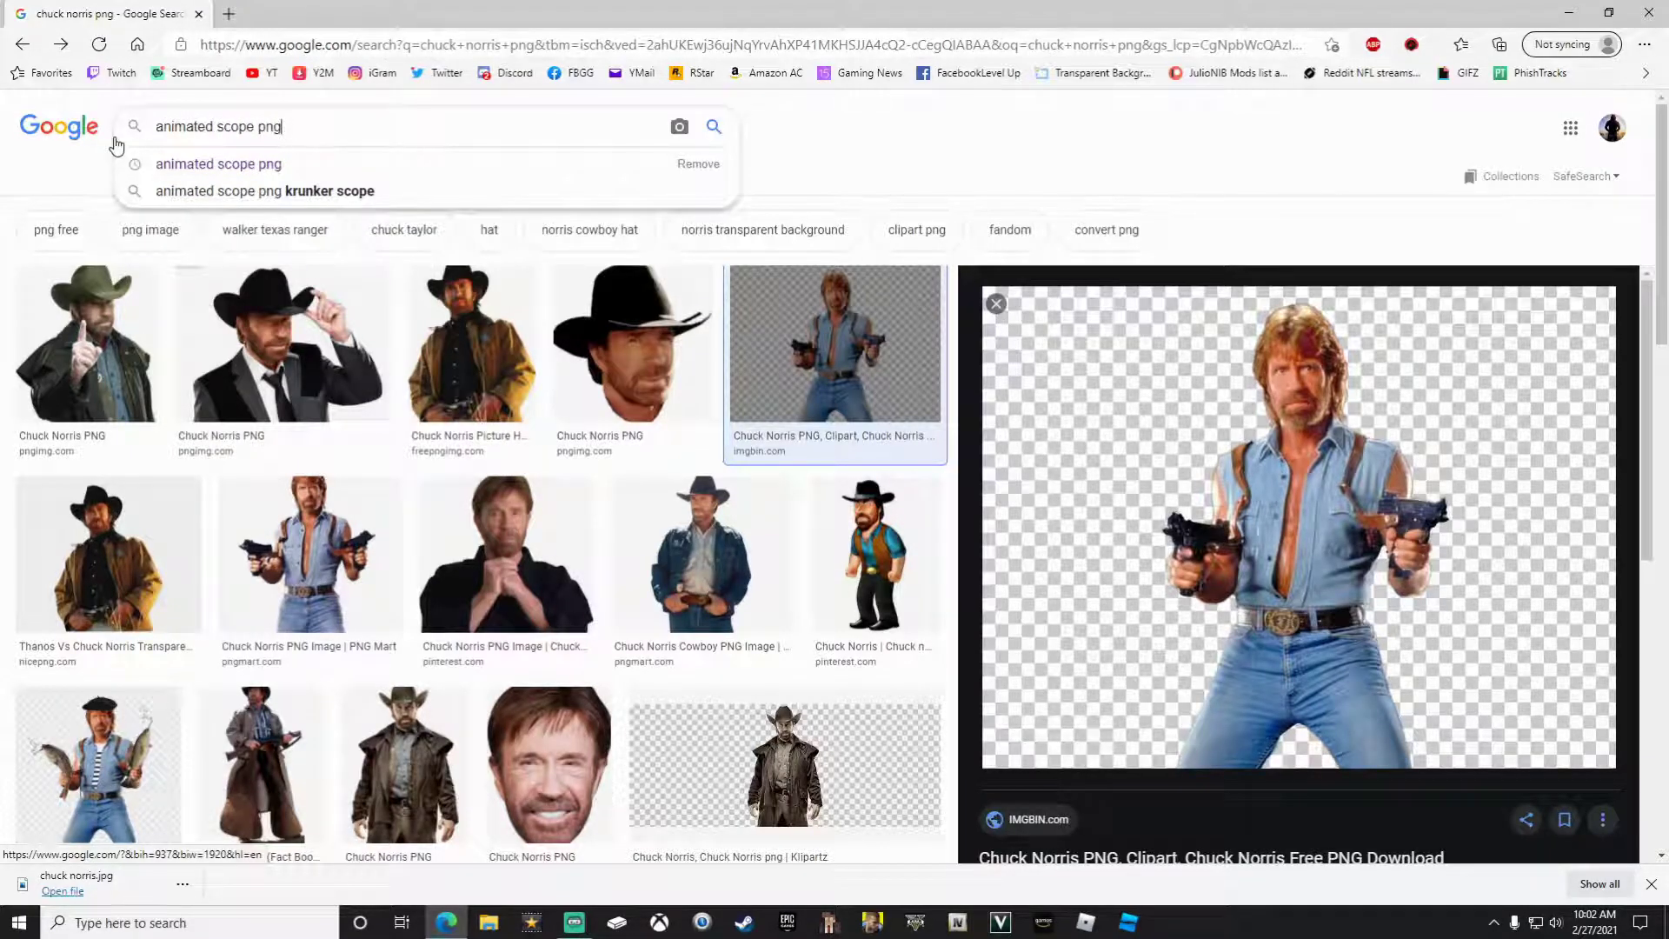
pyautogui.press('Return')
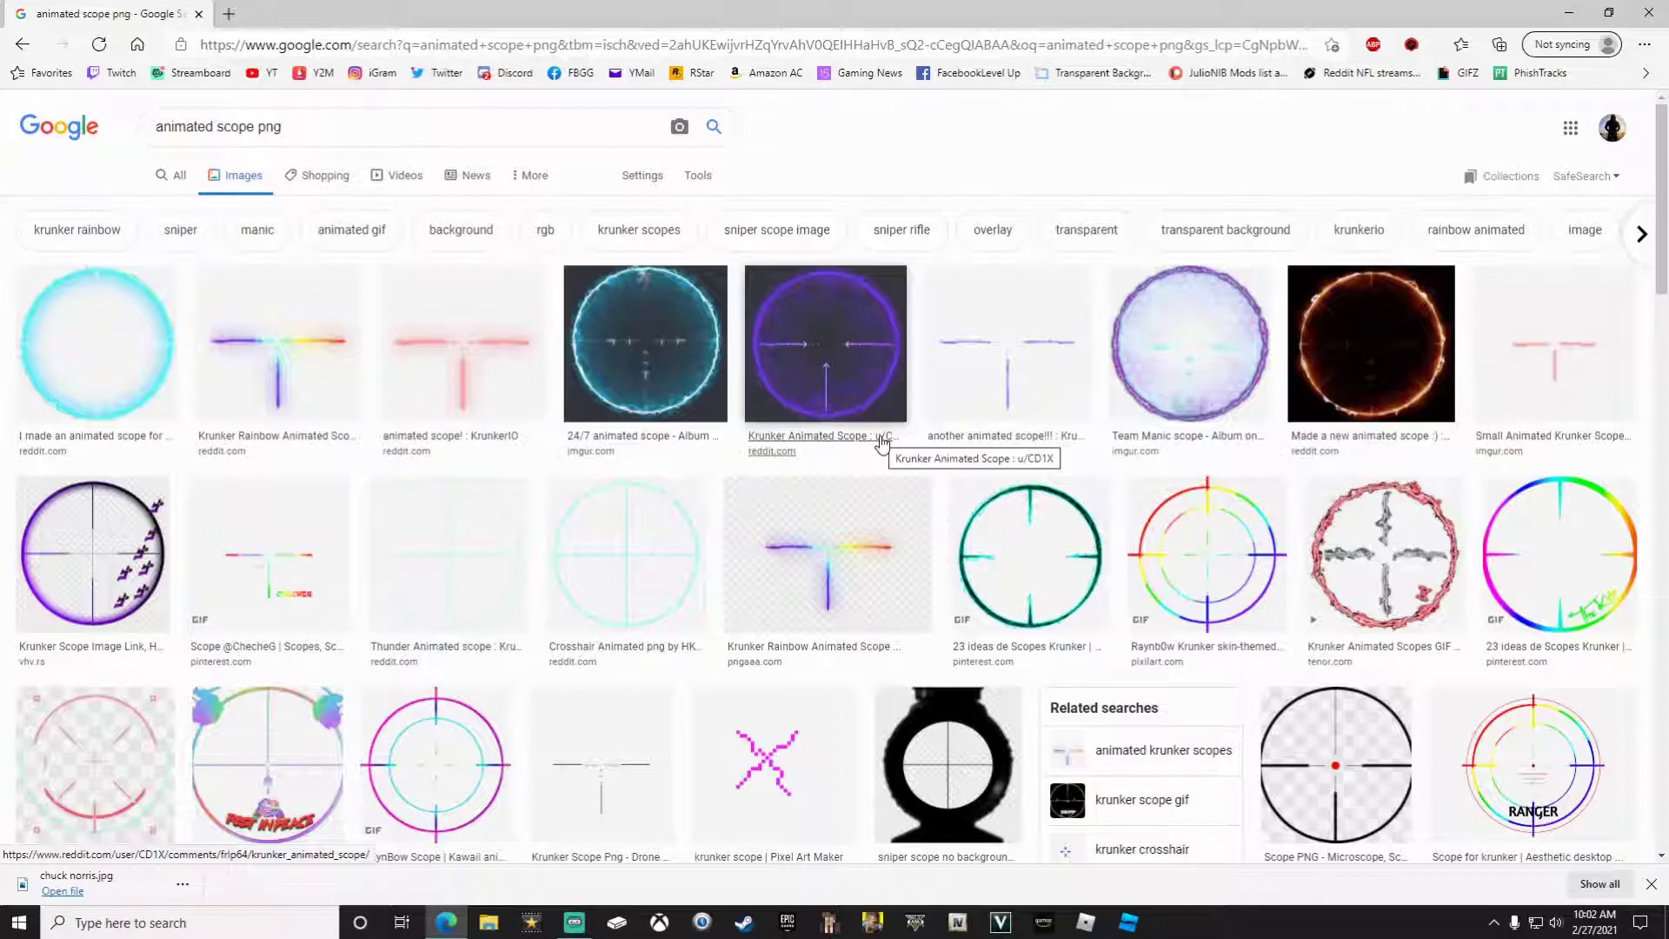
# Step: Save the round cyan animated scope image from Reddit as "Scope" in the New Scope folder
pyautogui.scroll(-1, 826, 418)
pyautogui.scroll(1, 765, 388)
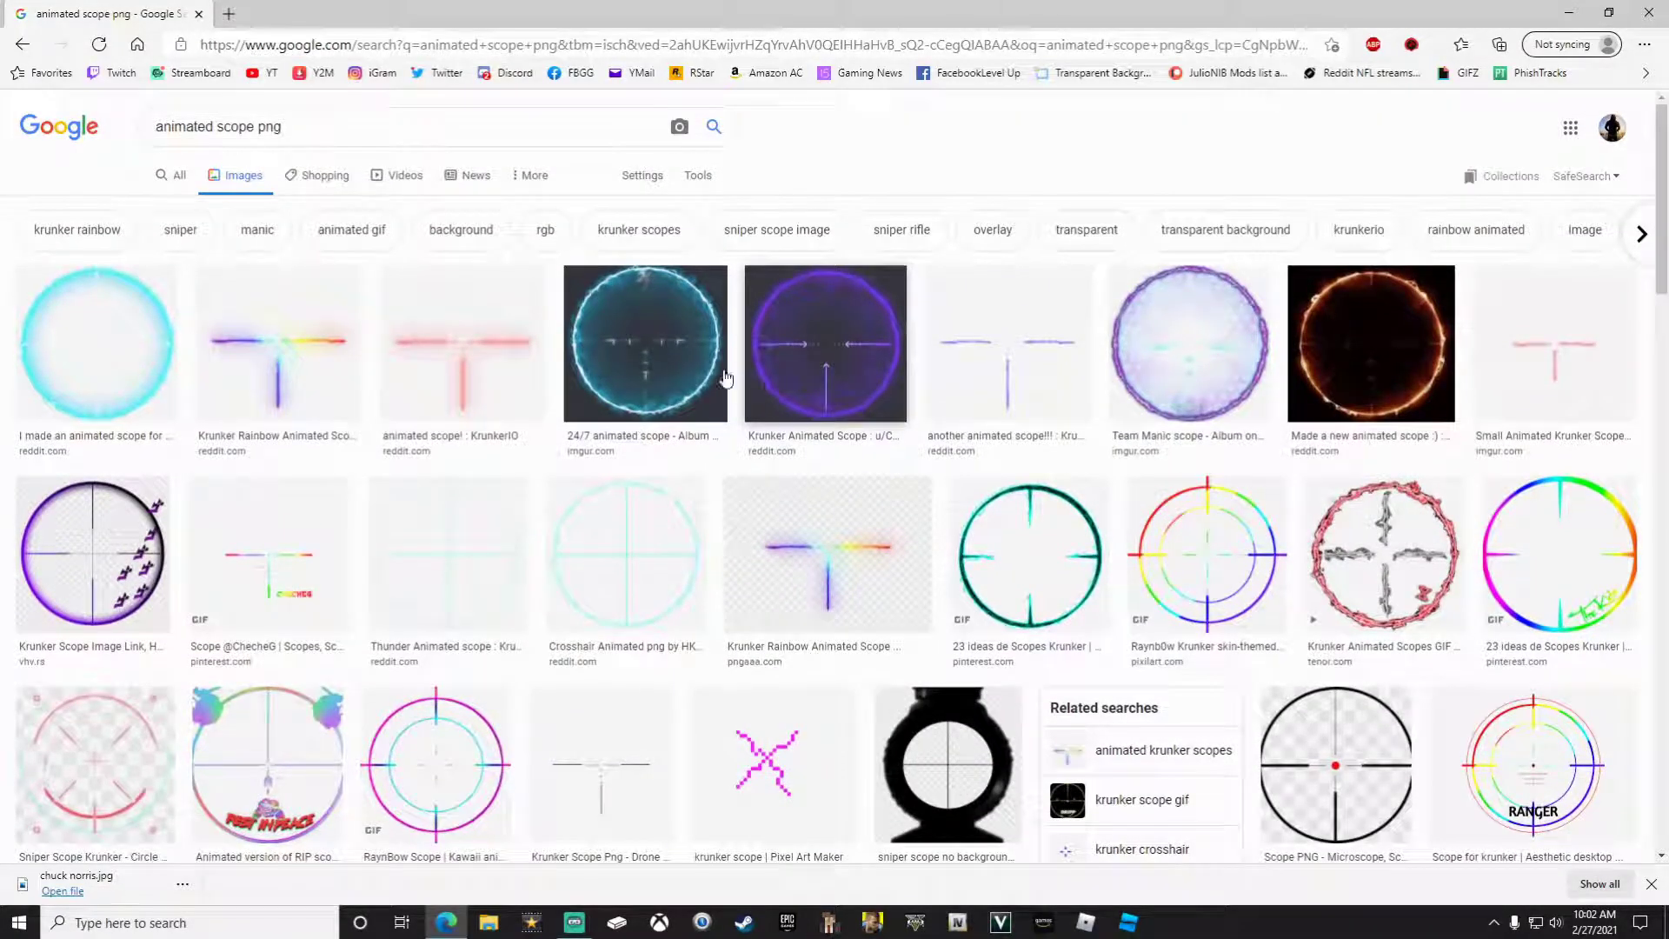
pyautogui.click(119, 293)
pyautogui.rightClick(1288, 356)
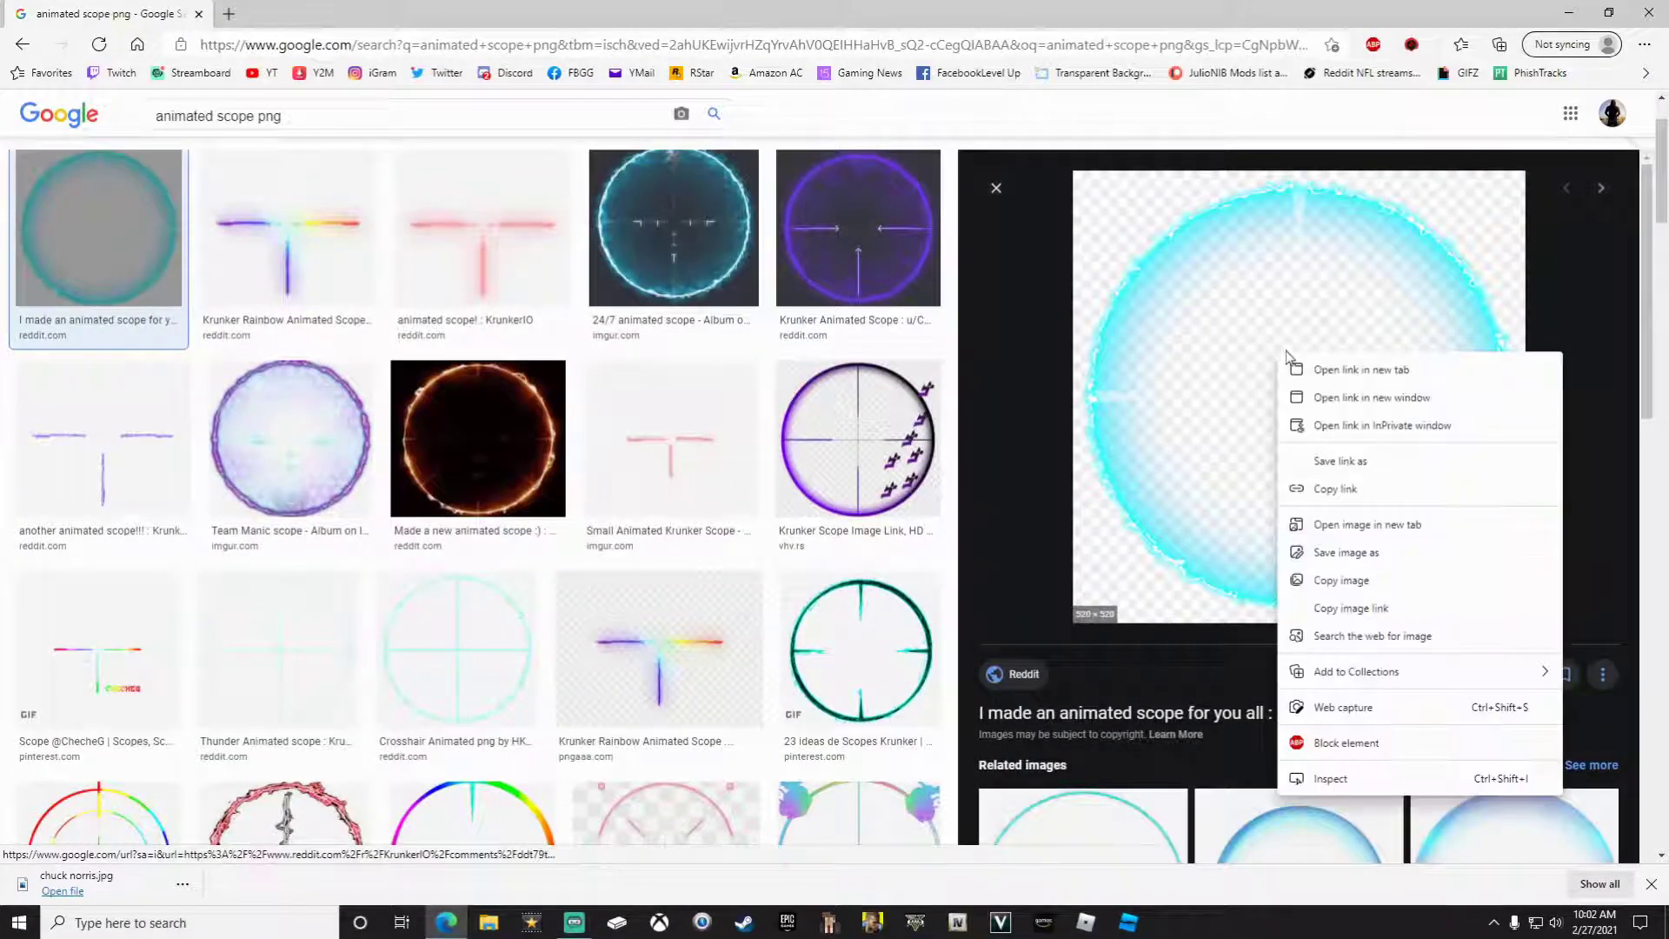
pyautogui.click(1382, 554)
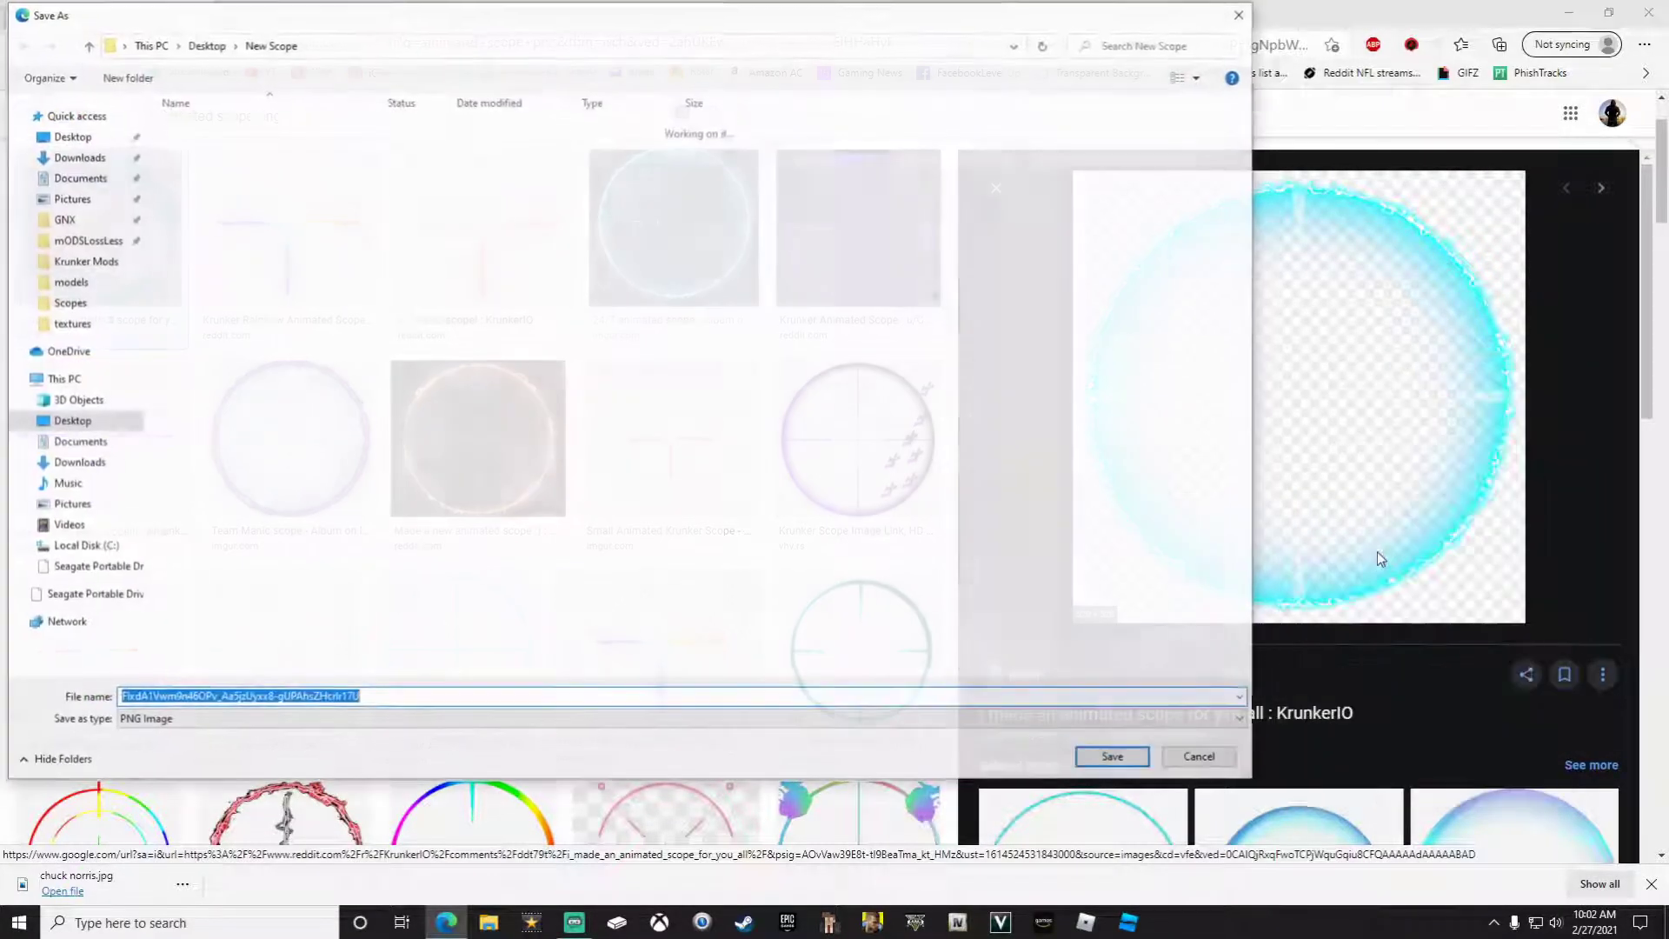
pyautogui.write('Scope')
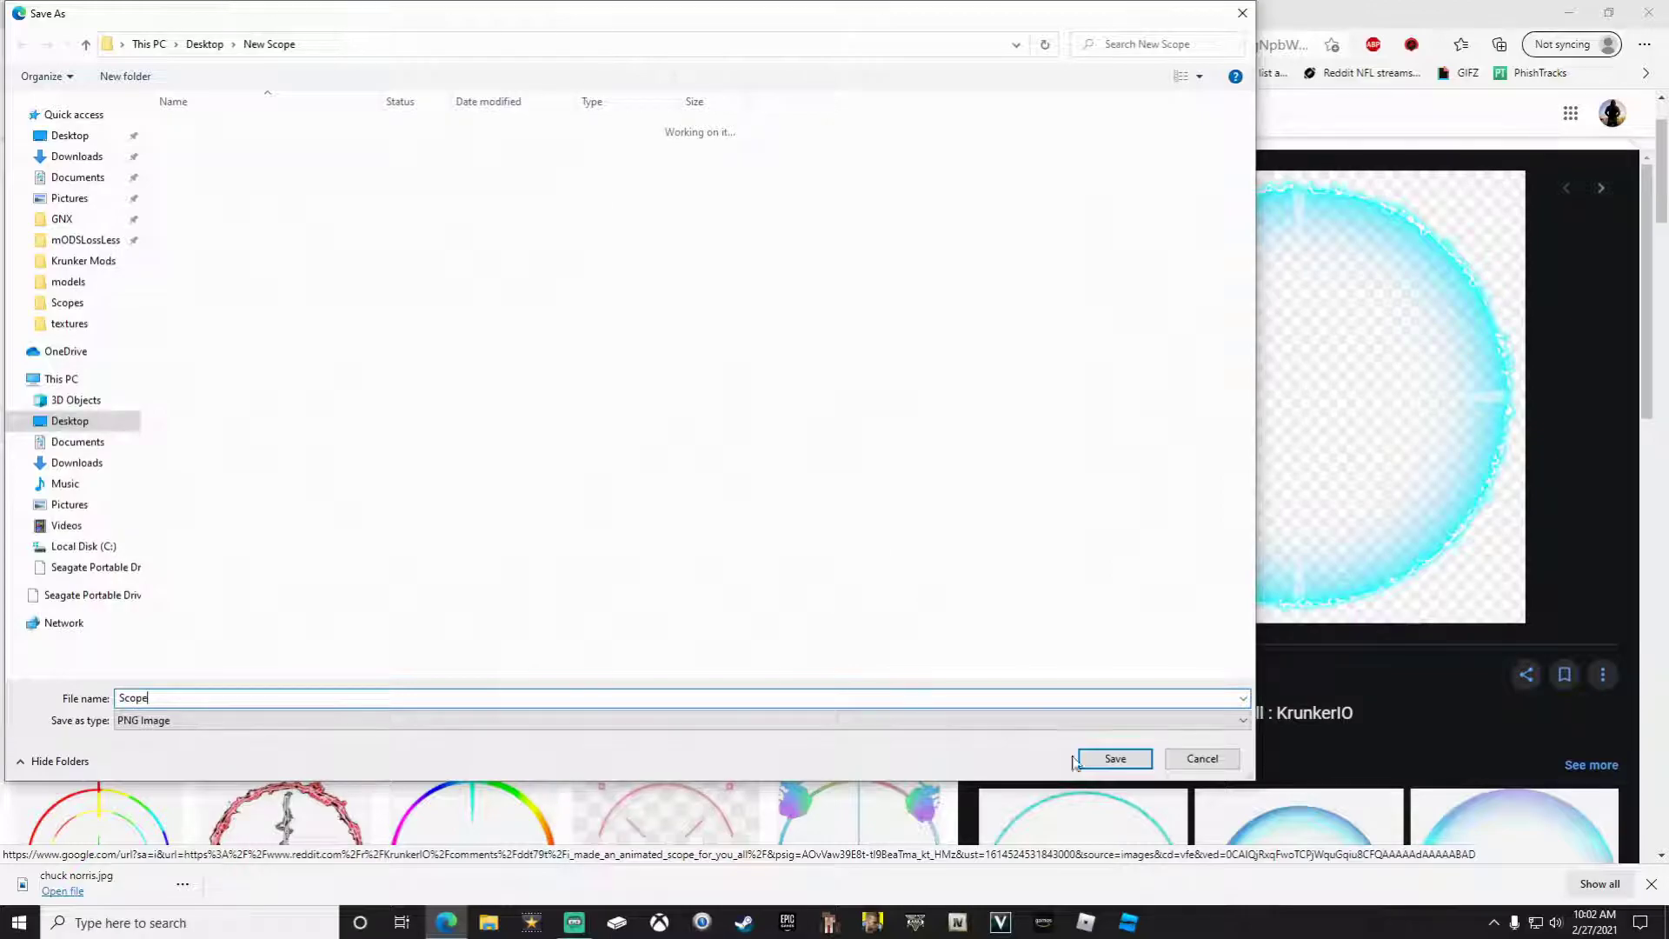
pyautogui.click(1116, 758)
# Step: Minimize the browser and check the saved images in the New Scope folder on the desktop, closing the folder when done
pyautogui.click(1569, 13)
pyautogui.doubleClick(692, 296)
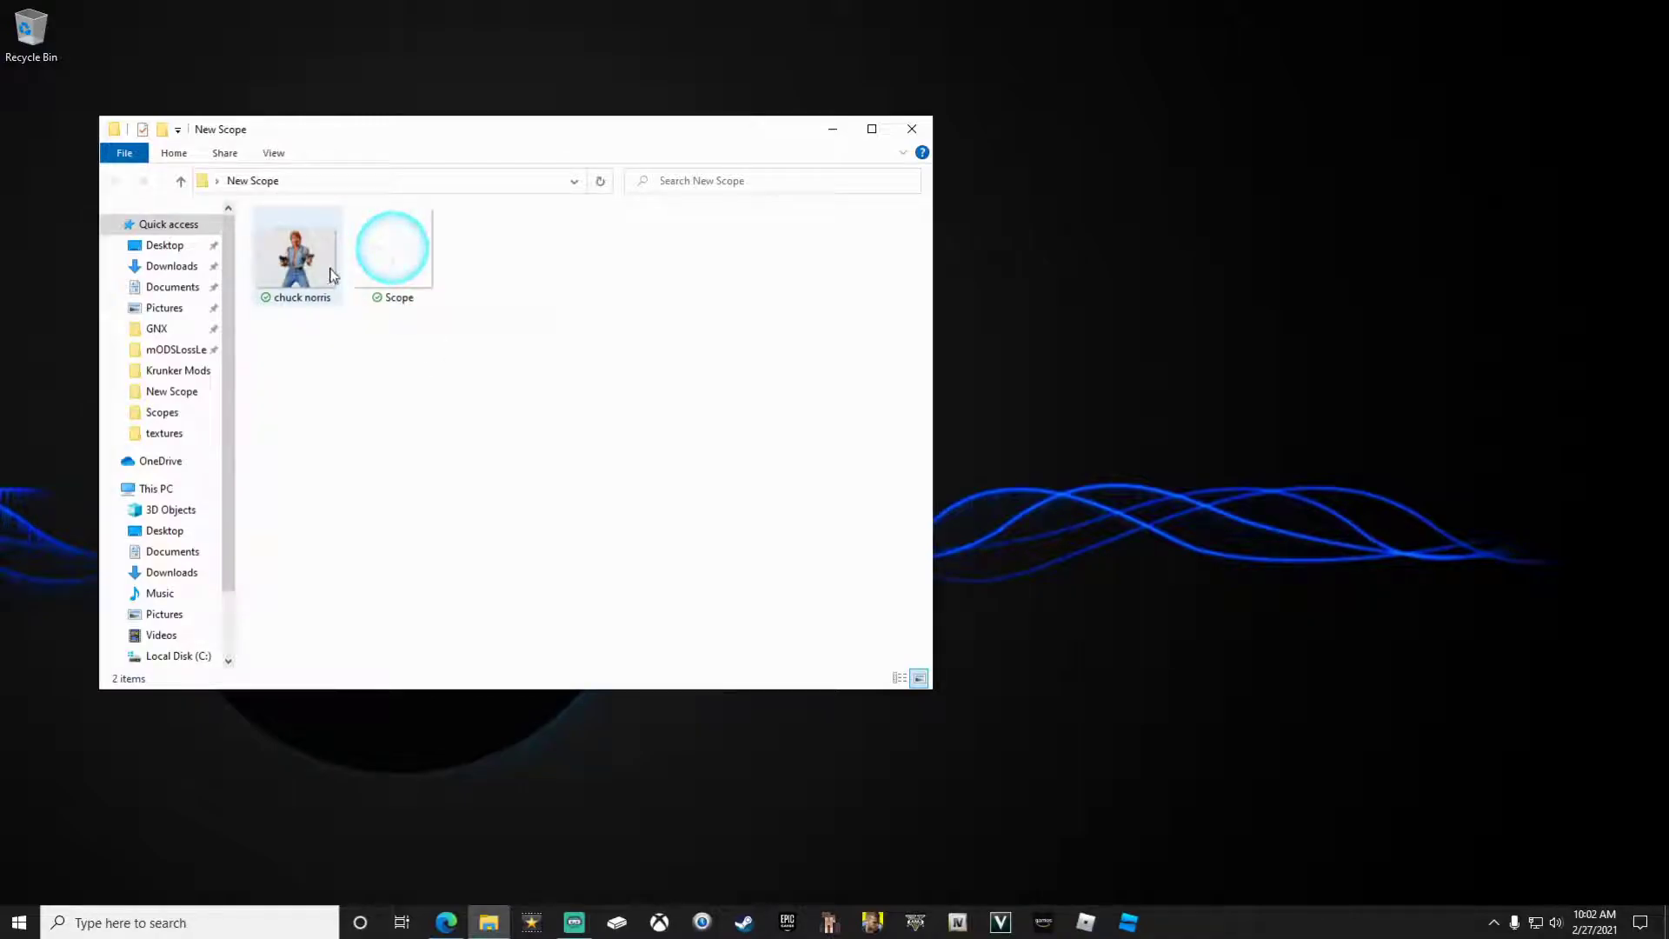
pyautogui.click(912, 130)
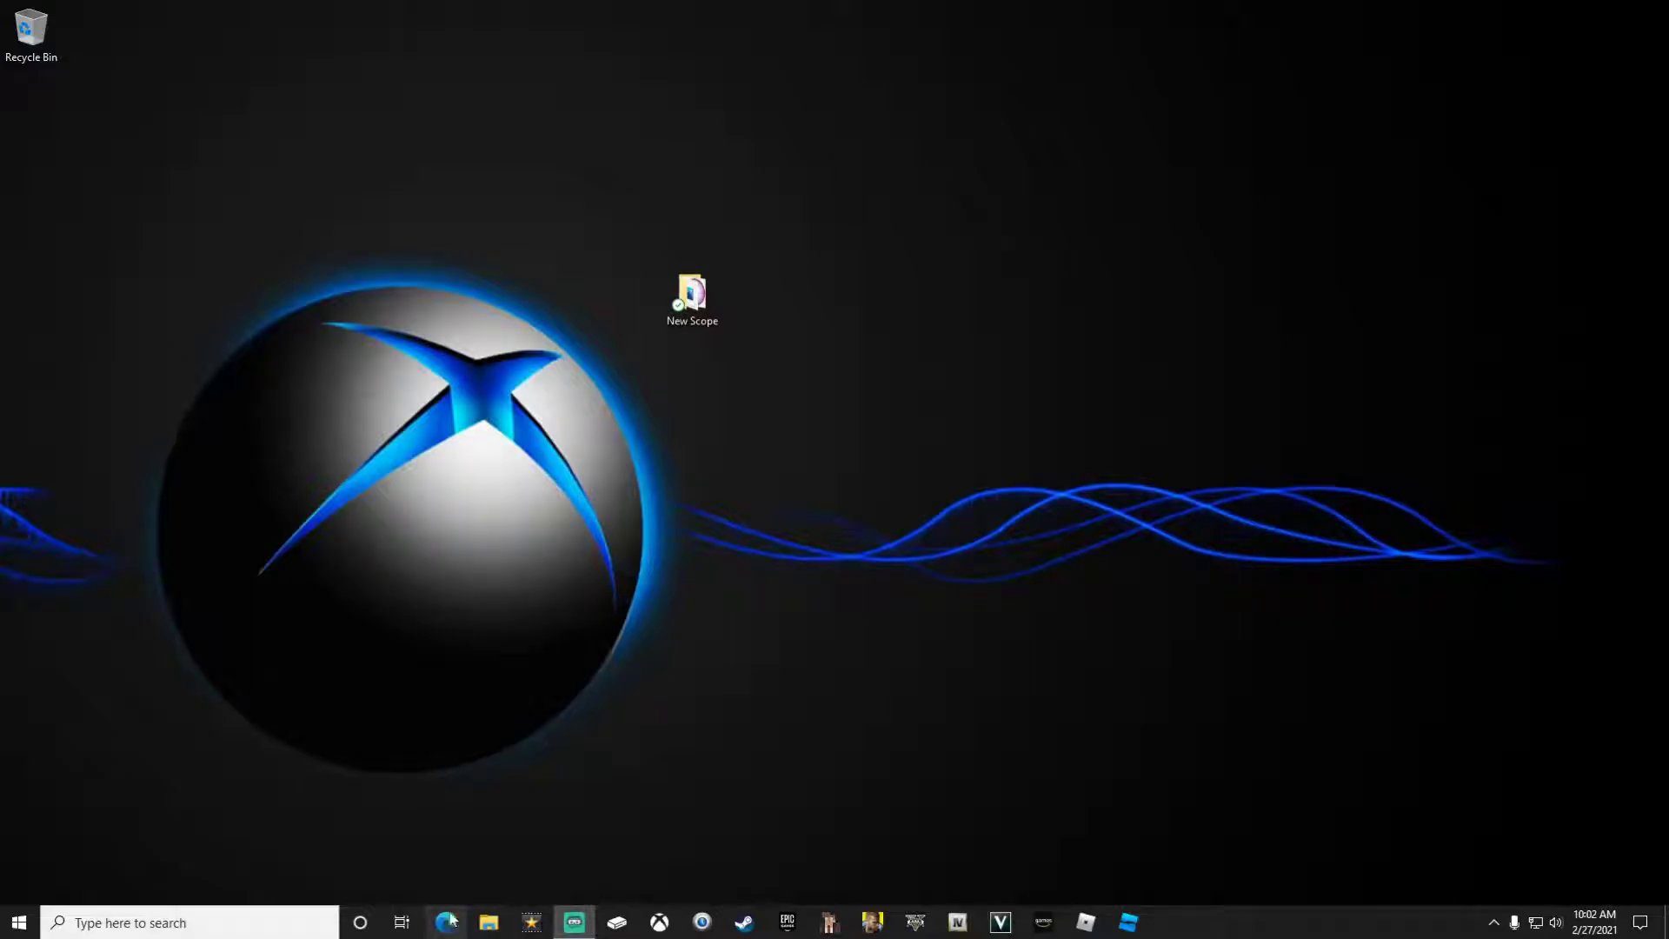
# Step: Switch back to the browser, go to pixlr.com and launch the Pixlr E advanced photo editor
pyautogui.click(448, 924)
pyautogui.click(331, 45)
pyautogui.write('pixlr.')
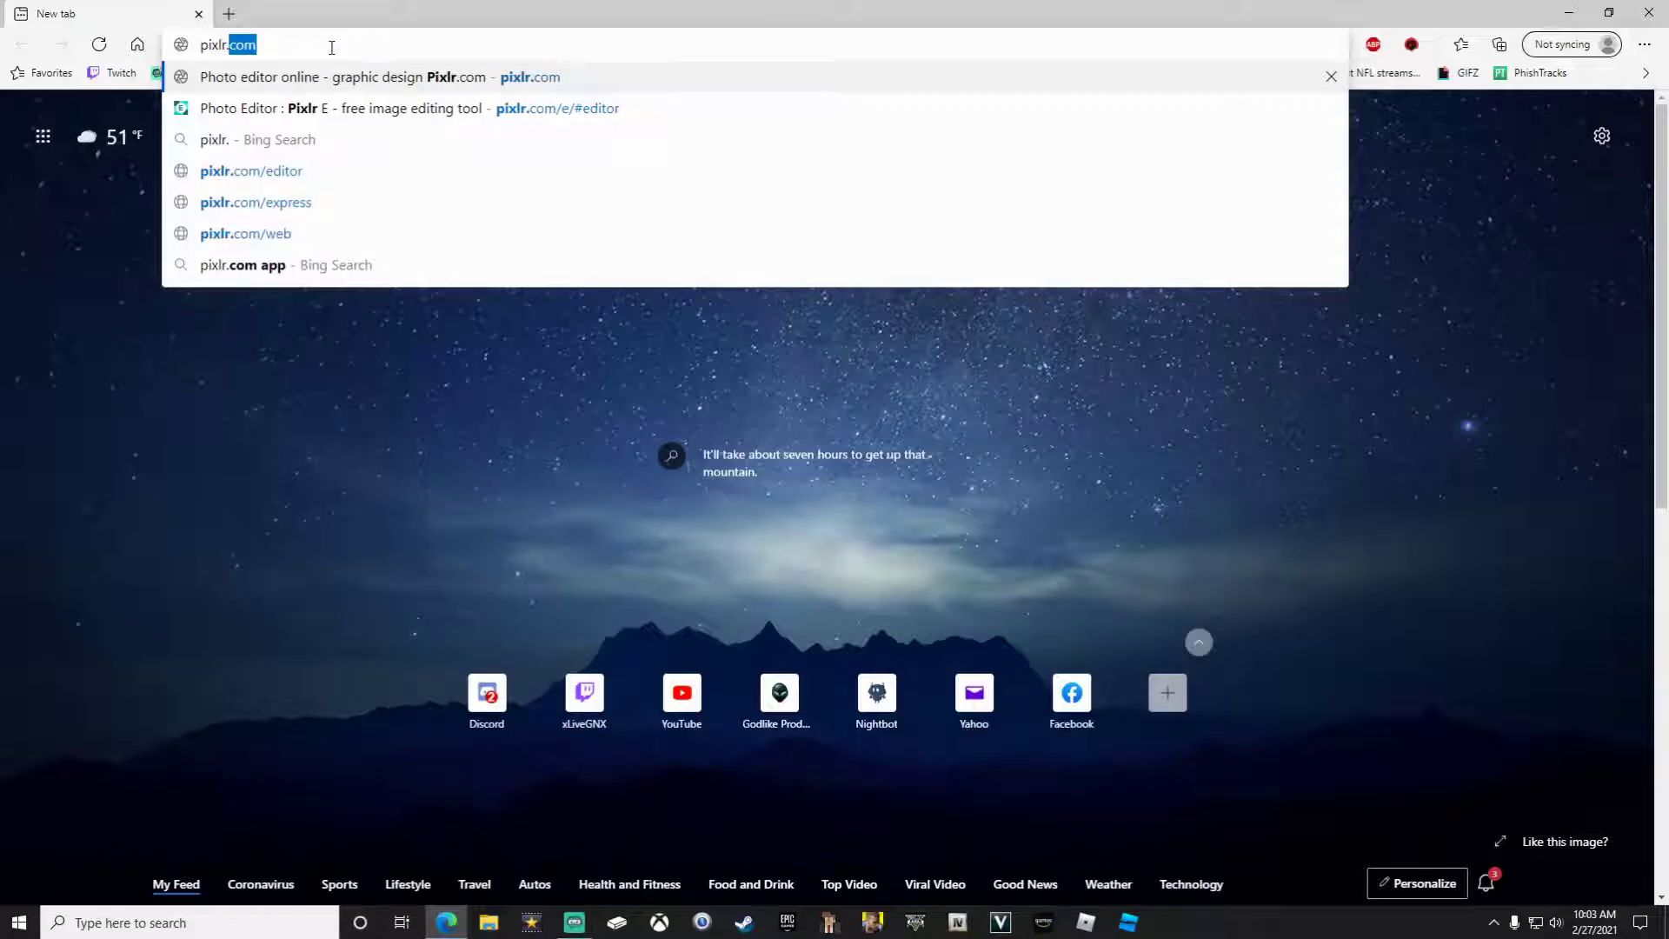
pyautogui.write('com')
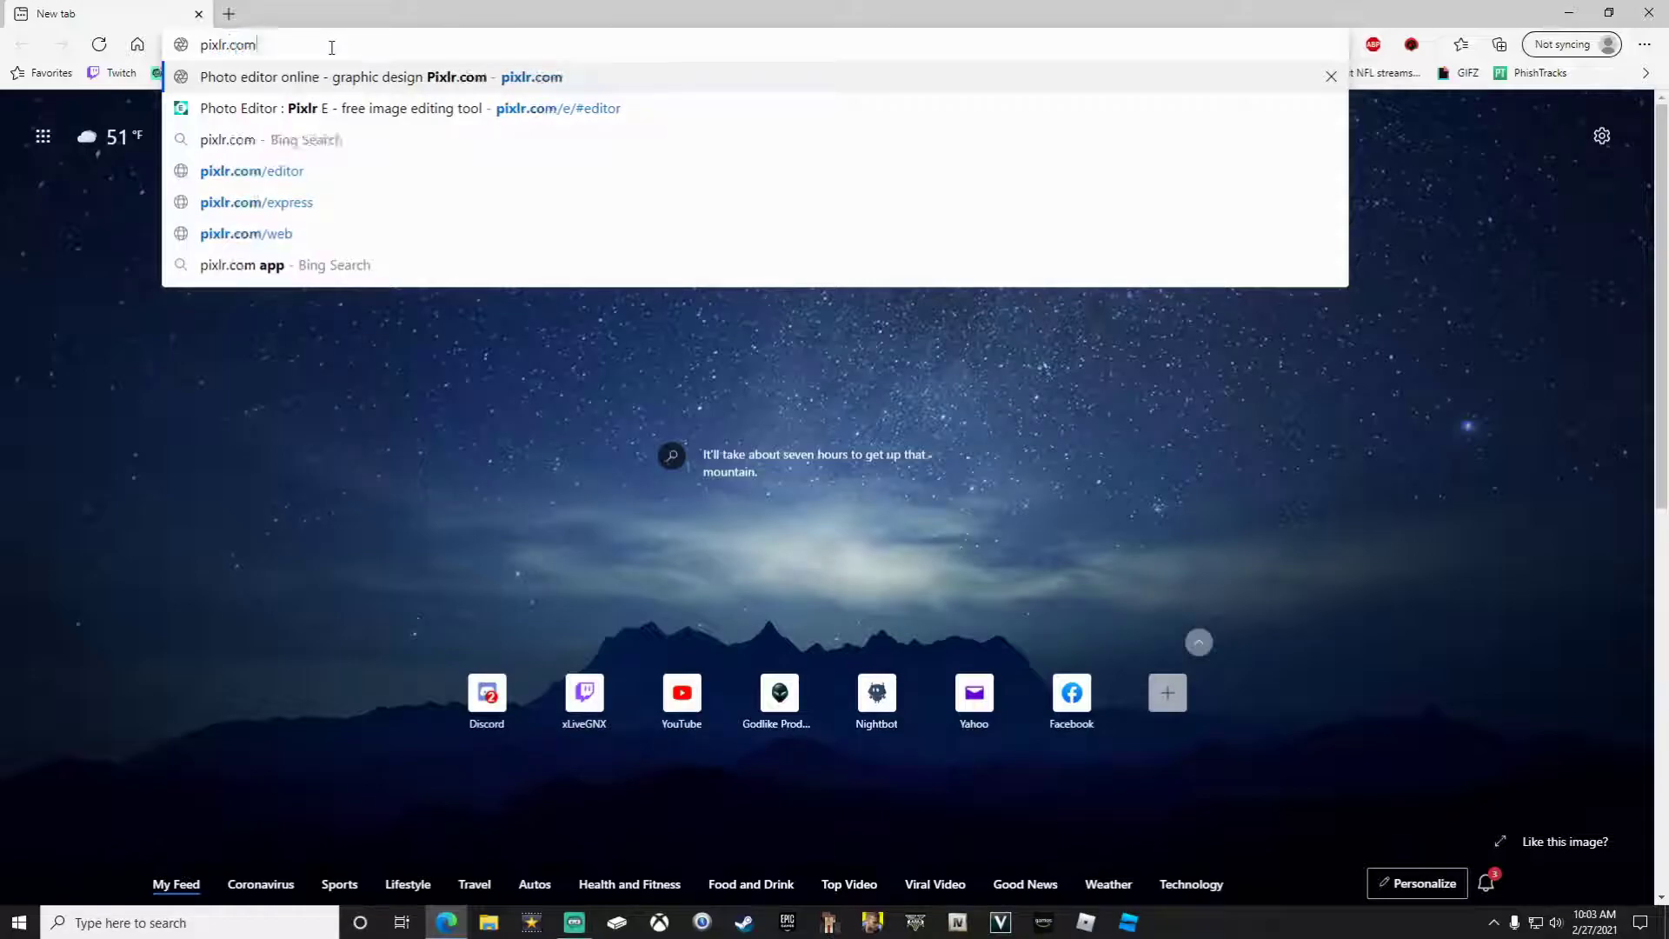
pyautogui.press('Return')
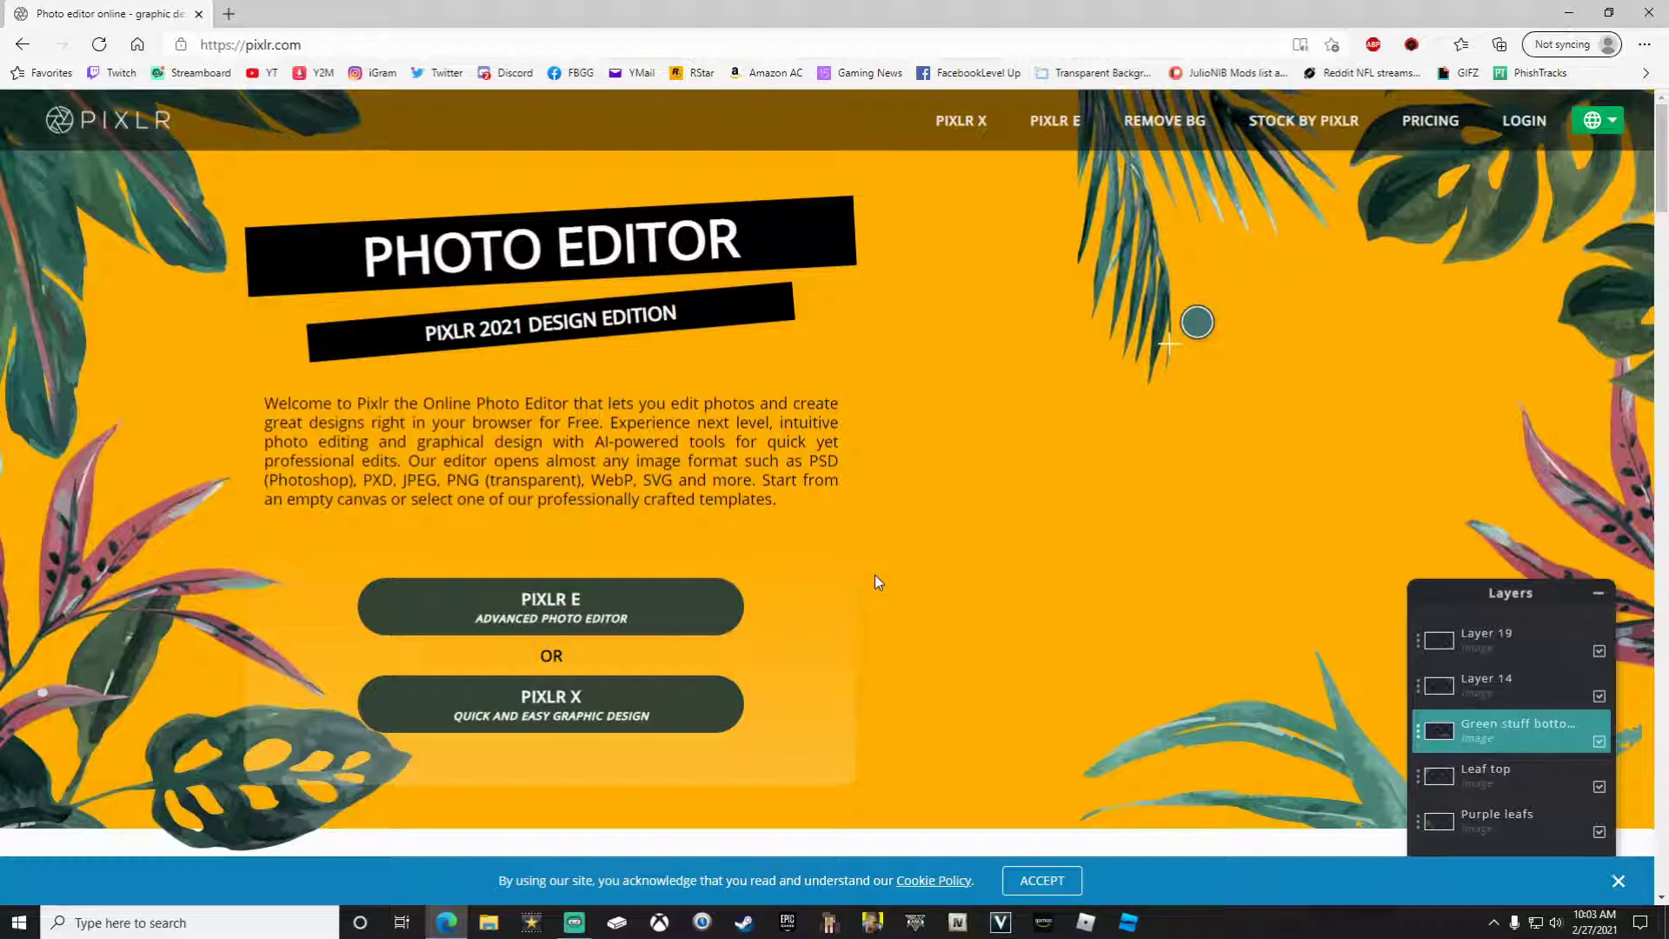
pyautogui.click(631, 606)
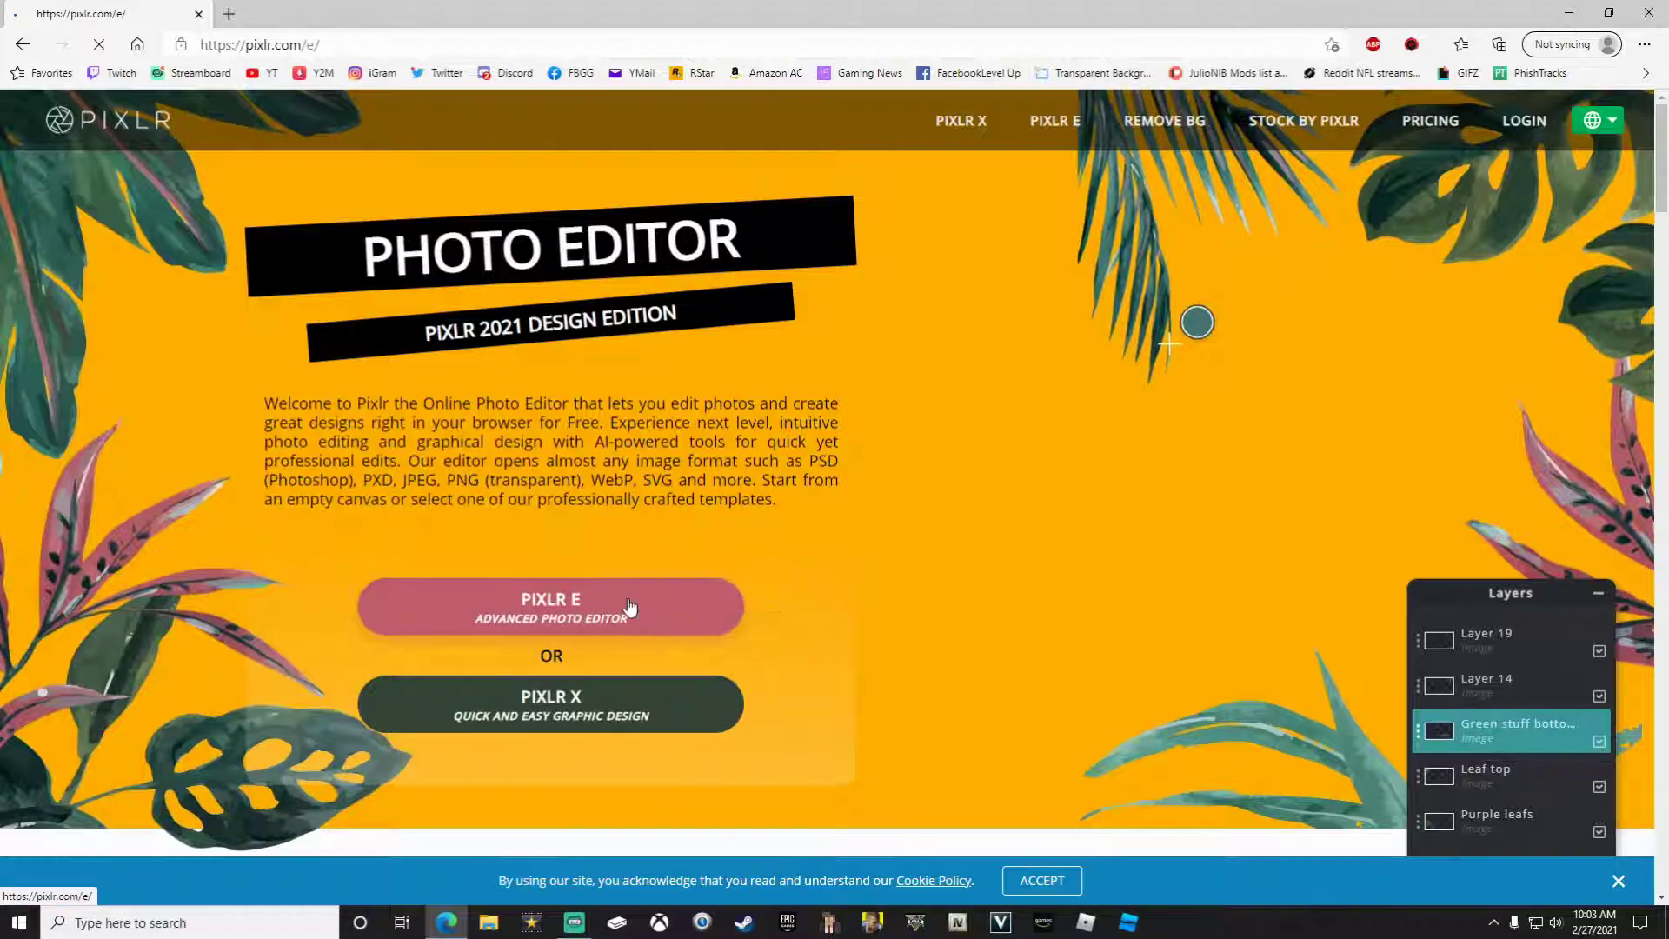
# Step: Open the Scope image from the Desktop's New Scope folder in the editor
pyautogui.click(118, 601)
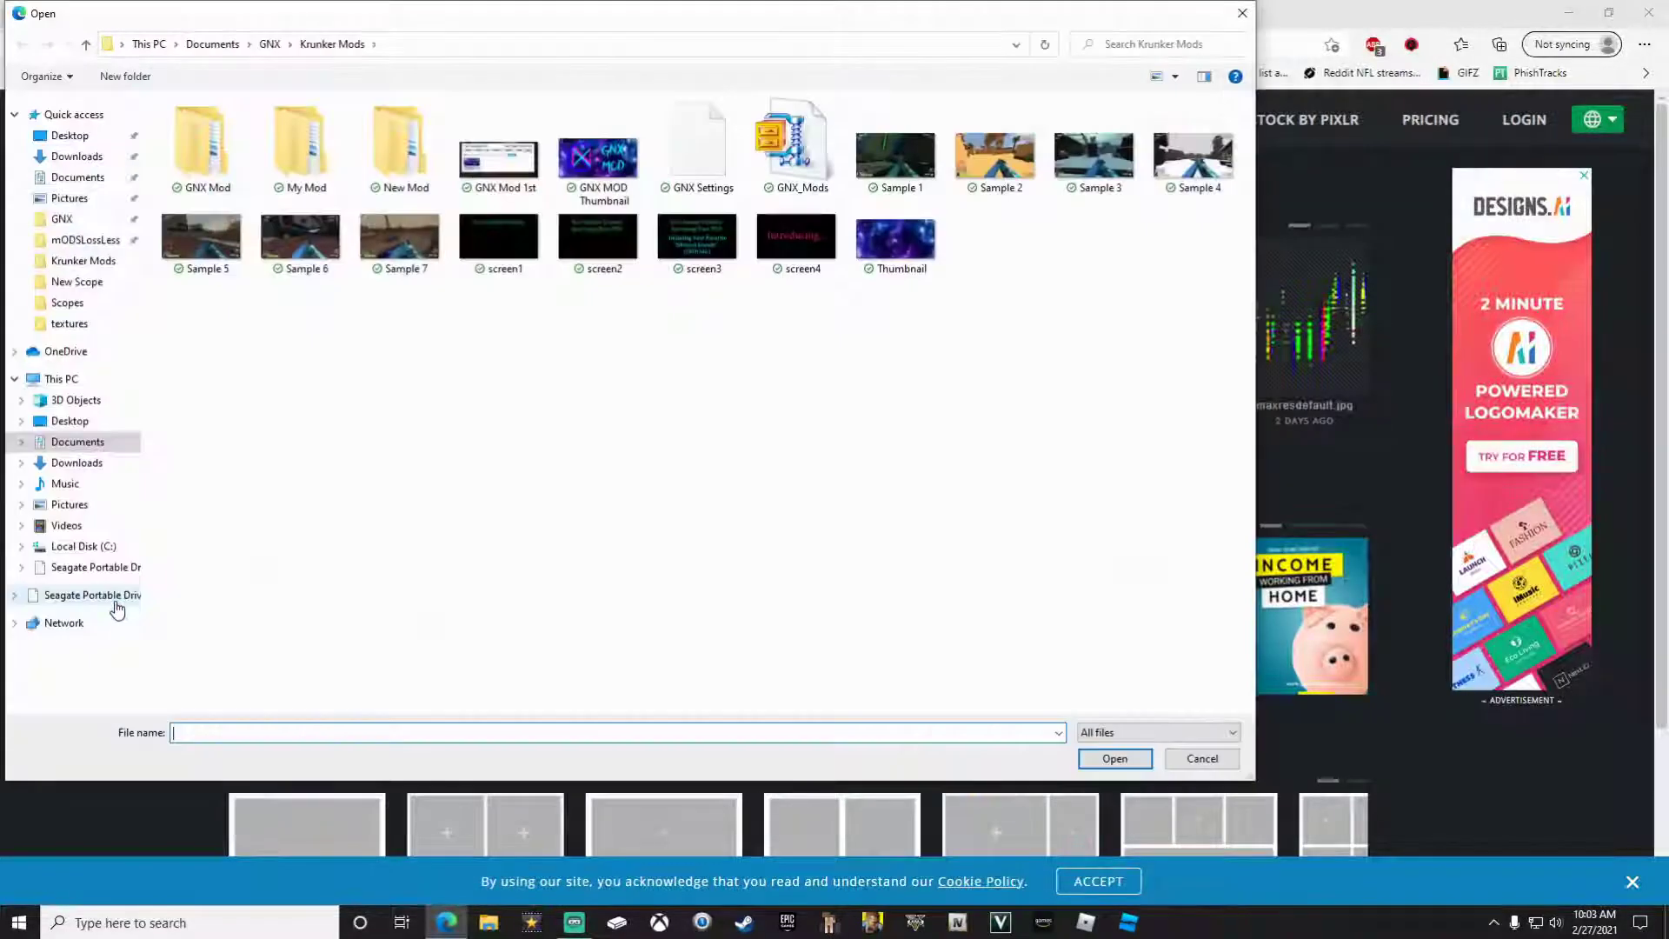
pyautogui.click(69, 136)
pyautogui.doubleClick(210, 134)
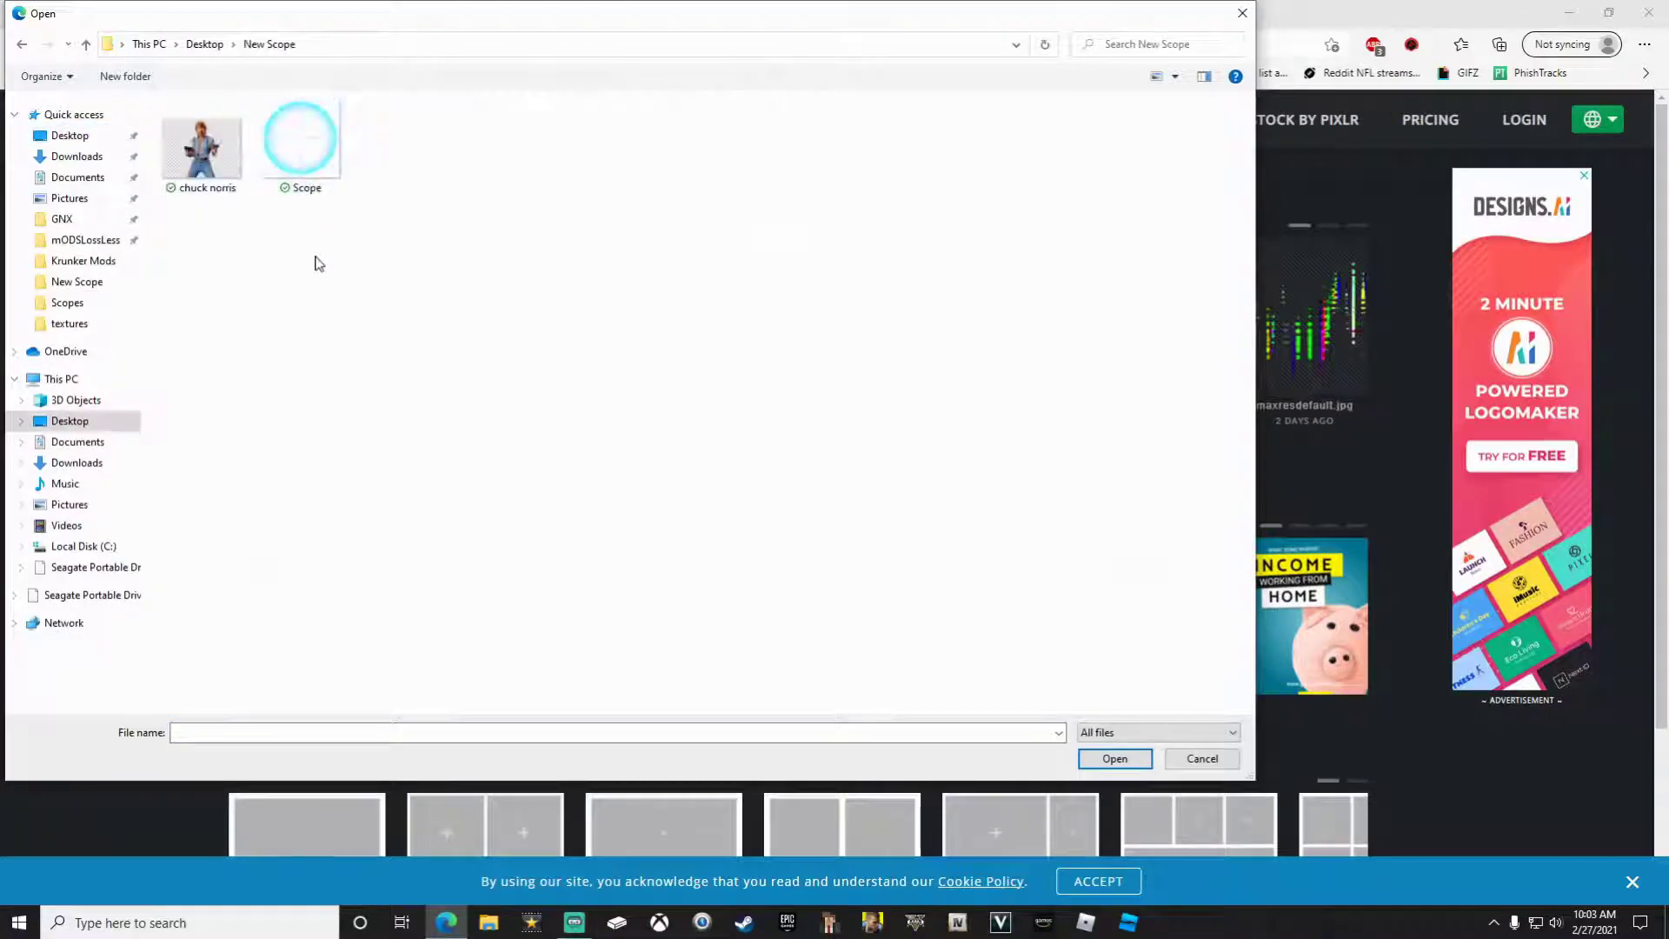
pyautogui.doubleClick(294, 153)
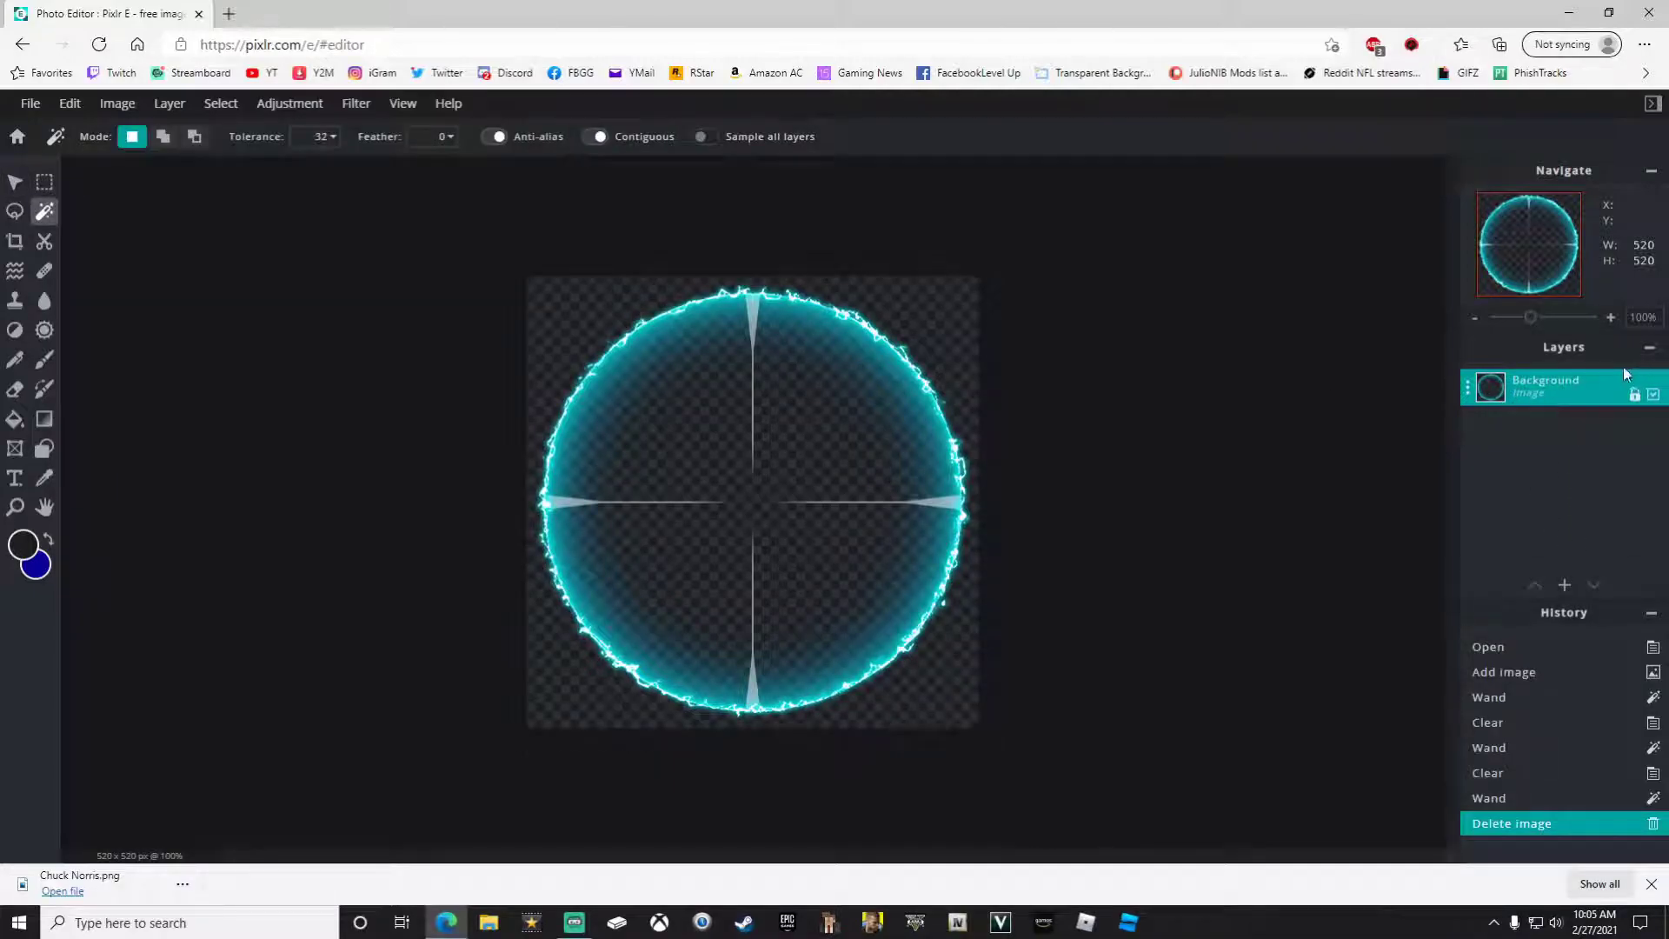
# Step: Add the Chuck Norris image from the New Scope folder as a new image layer over the scope
pyautogui.click(1570, 587)
pyautogui.click(1565, 587)
pyautogui.click(1563, 588)
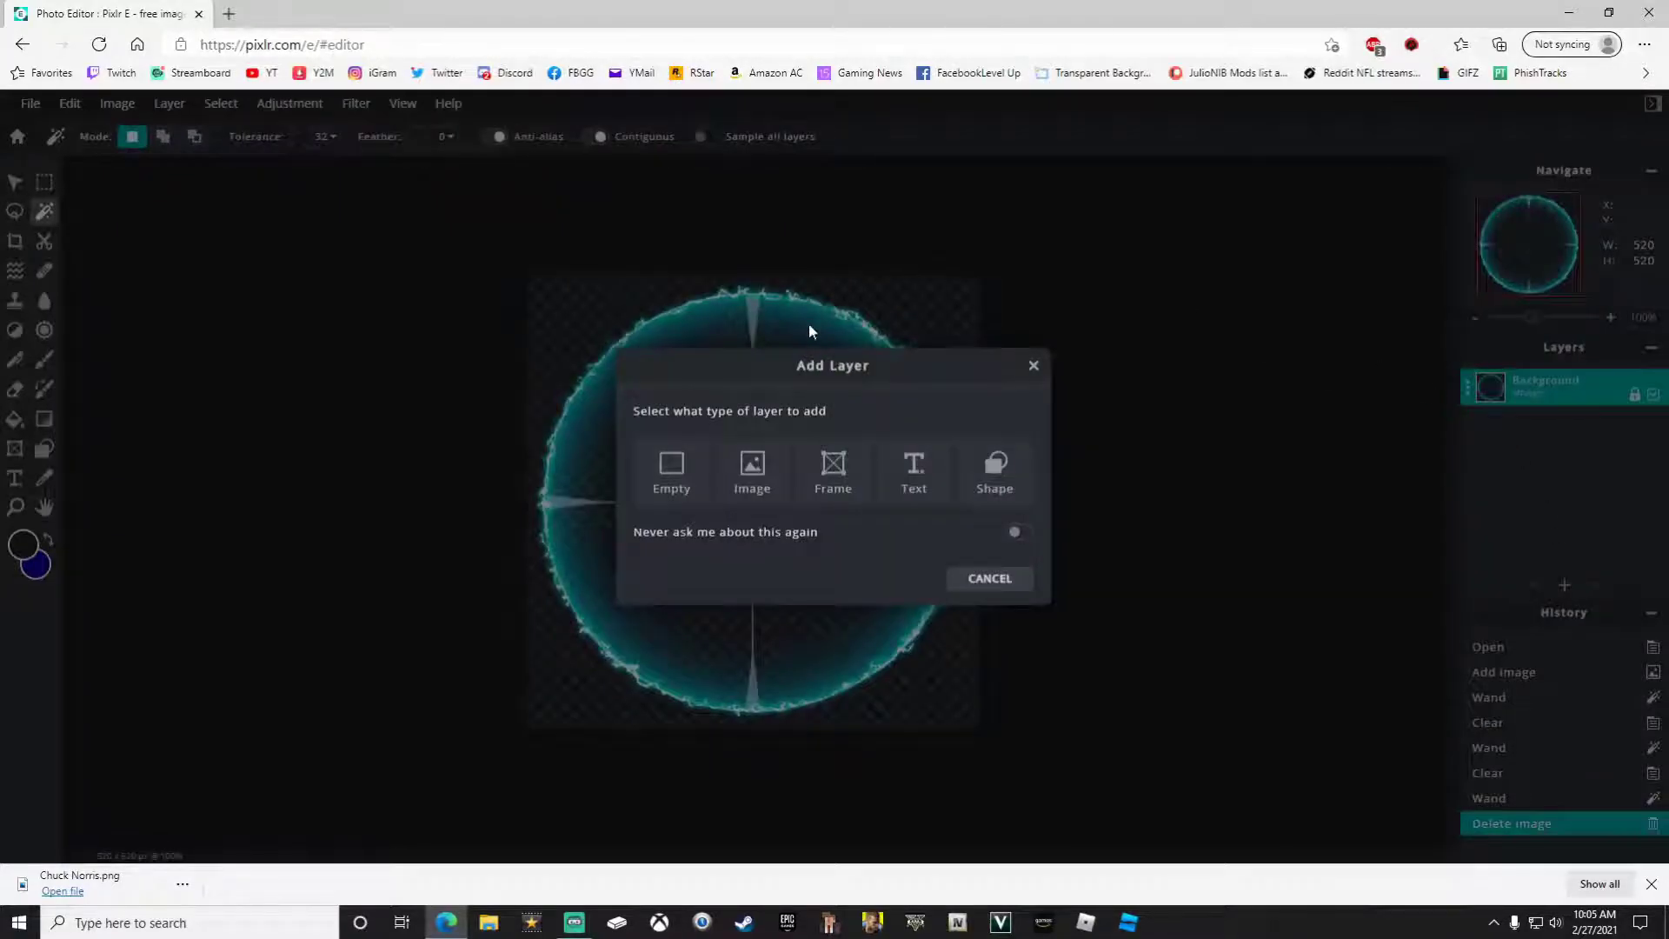
pyautogui.click(769, 464)
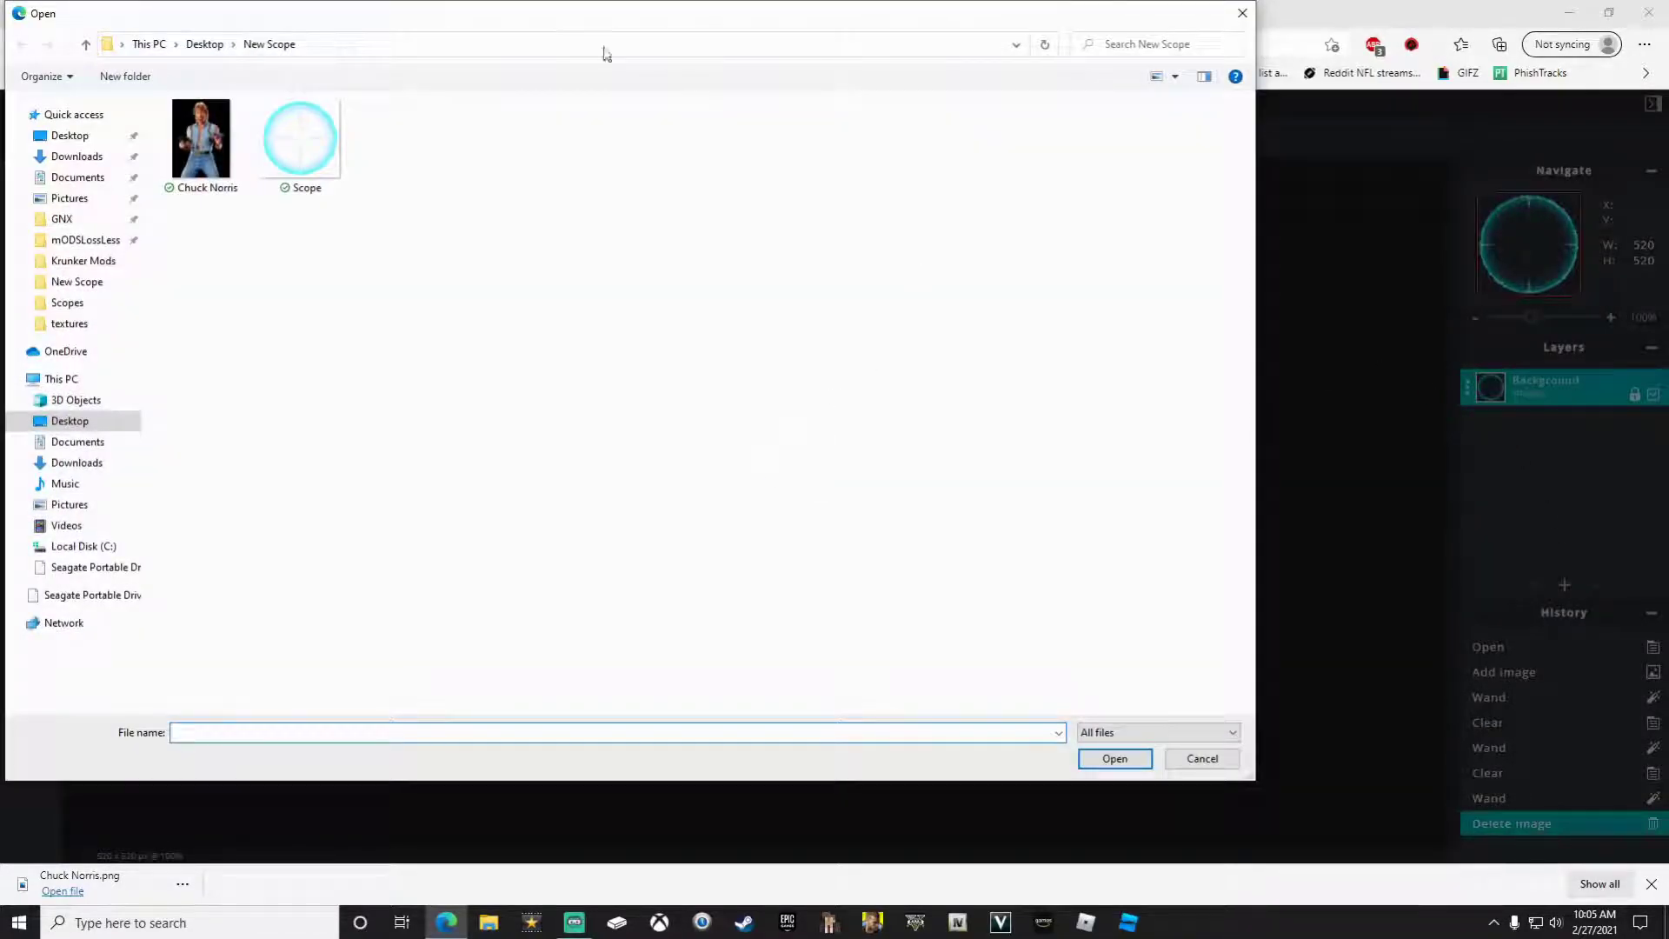
pyautogui.doubleClick(193, 147)
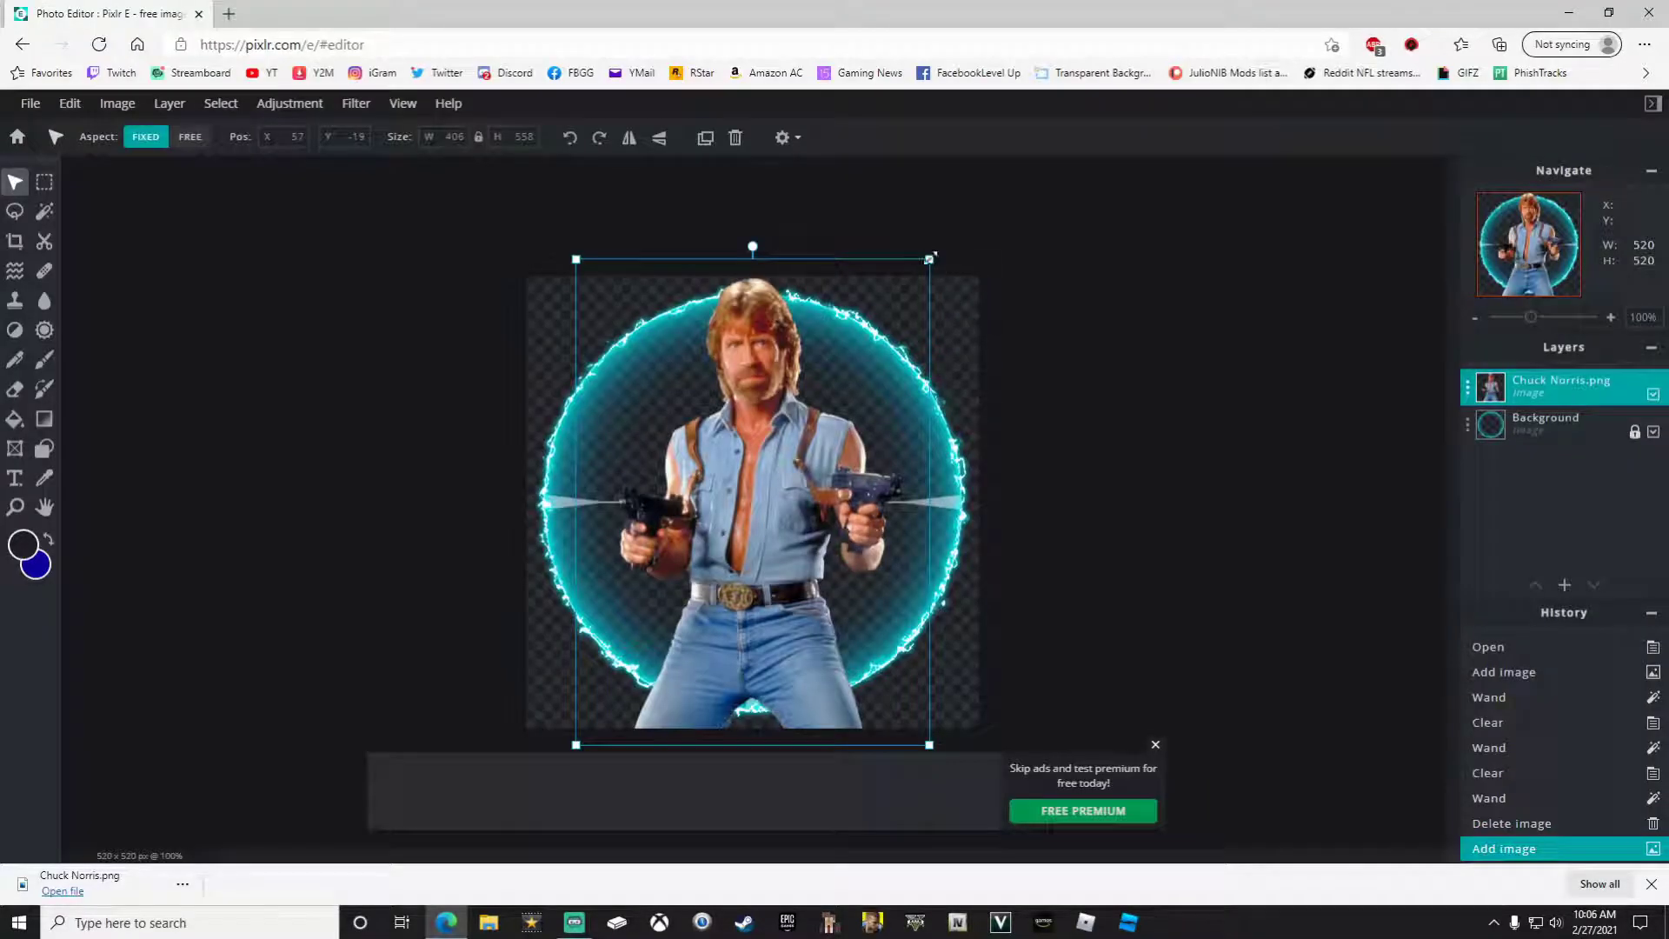
# Step: Scale the Chuck Norris layer down to about 132 × 182 px and center it horizontally at the bottom inside the scope ring
pyautogui.moveTo(930, 259); pyautogui.dragTo(681, 599)
pyautogui.moveTo(639, 706); pyautogui.dragTo(761, 667)
pyautogui.moveTo(806, 561); pyautogui.dragTo(819, 536)
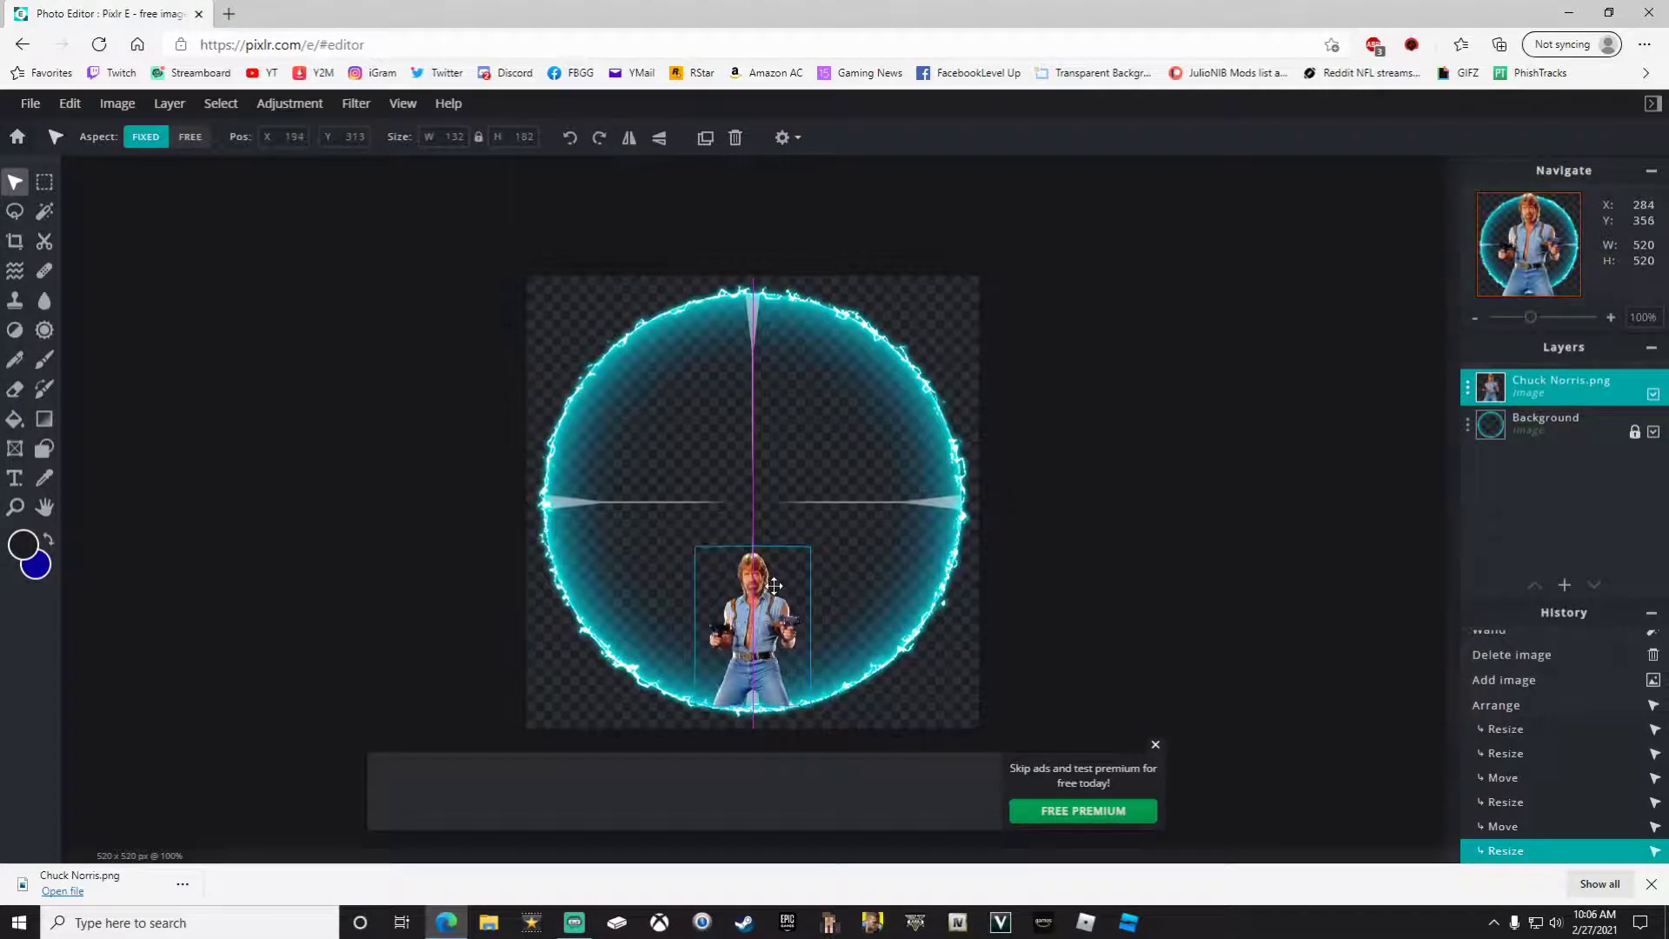
pyautogui.click(1141, 429)
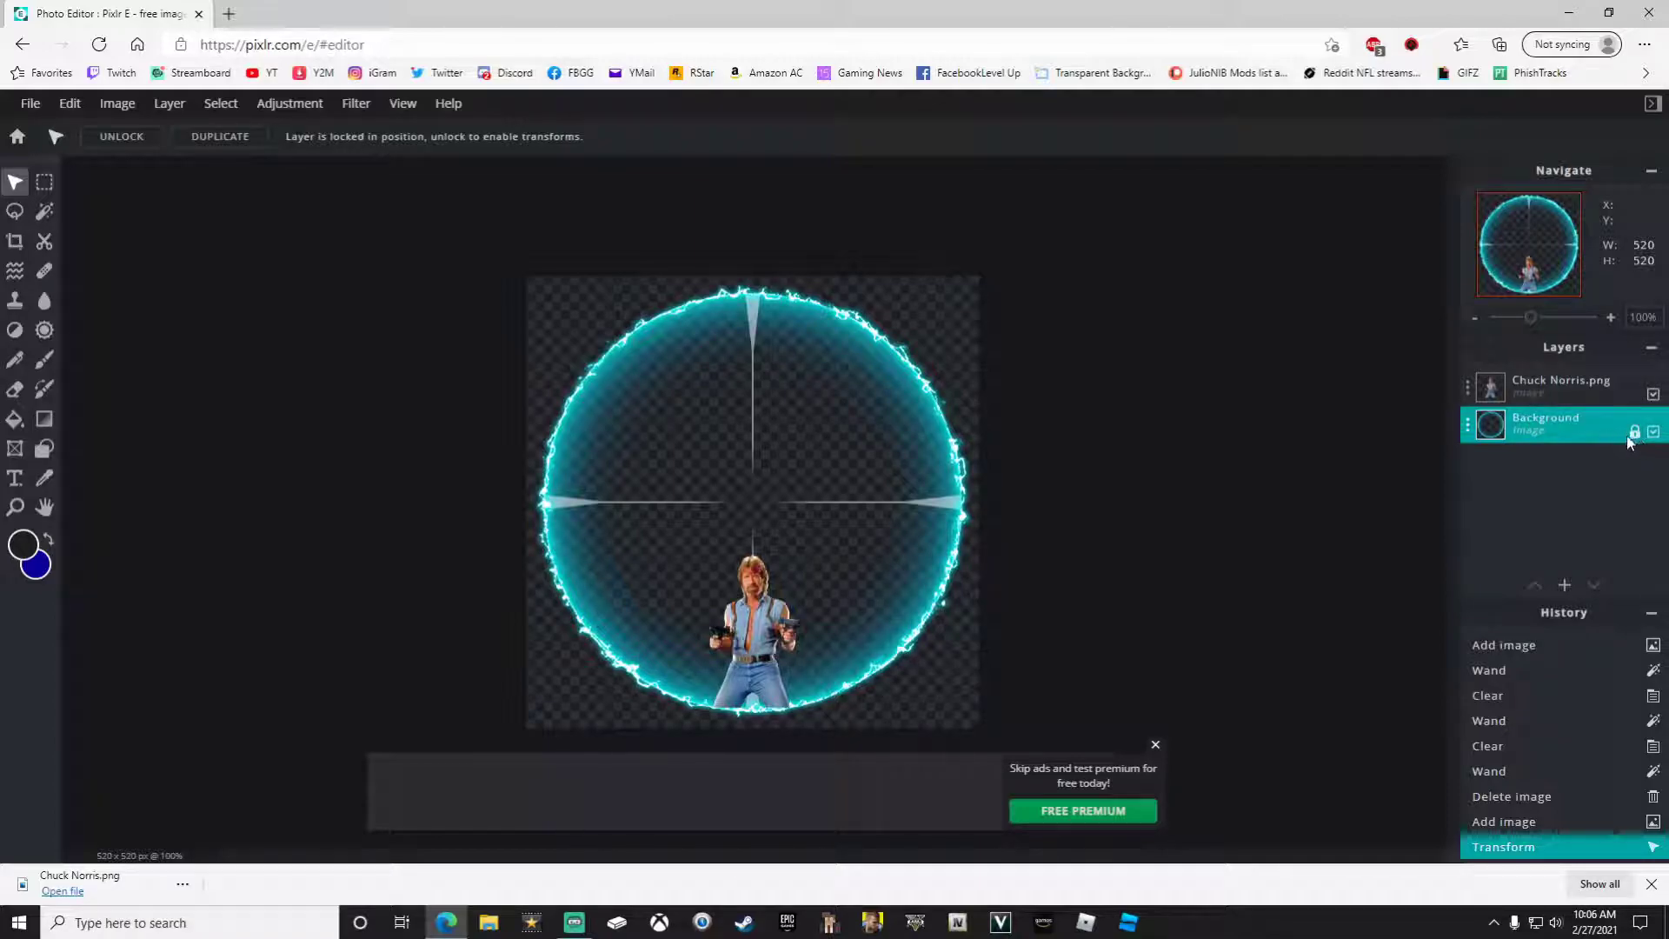
# Step: Unlock the Background layer and reorder the layers so the scope sits above the Chuck Norris layer
pyautogui.click(1468, 431)
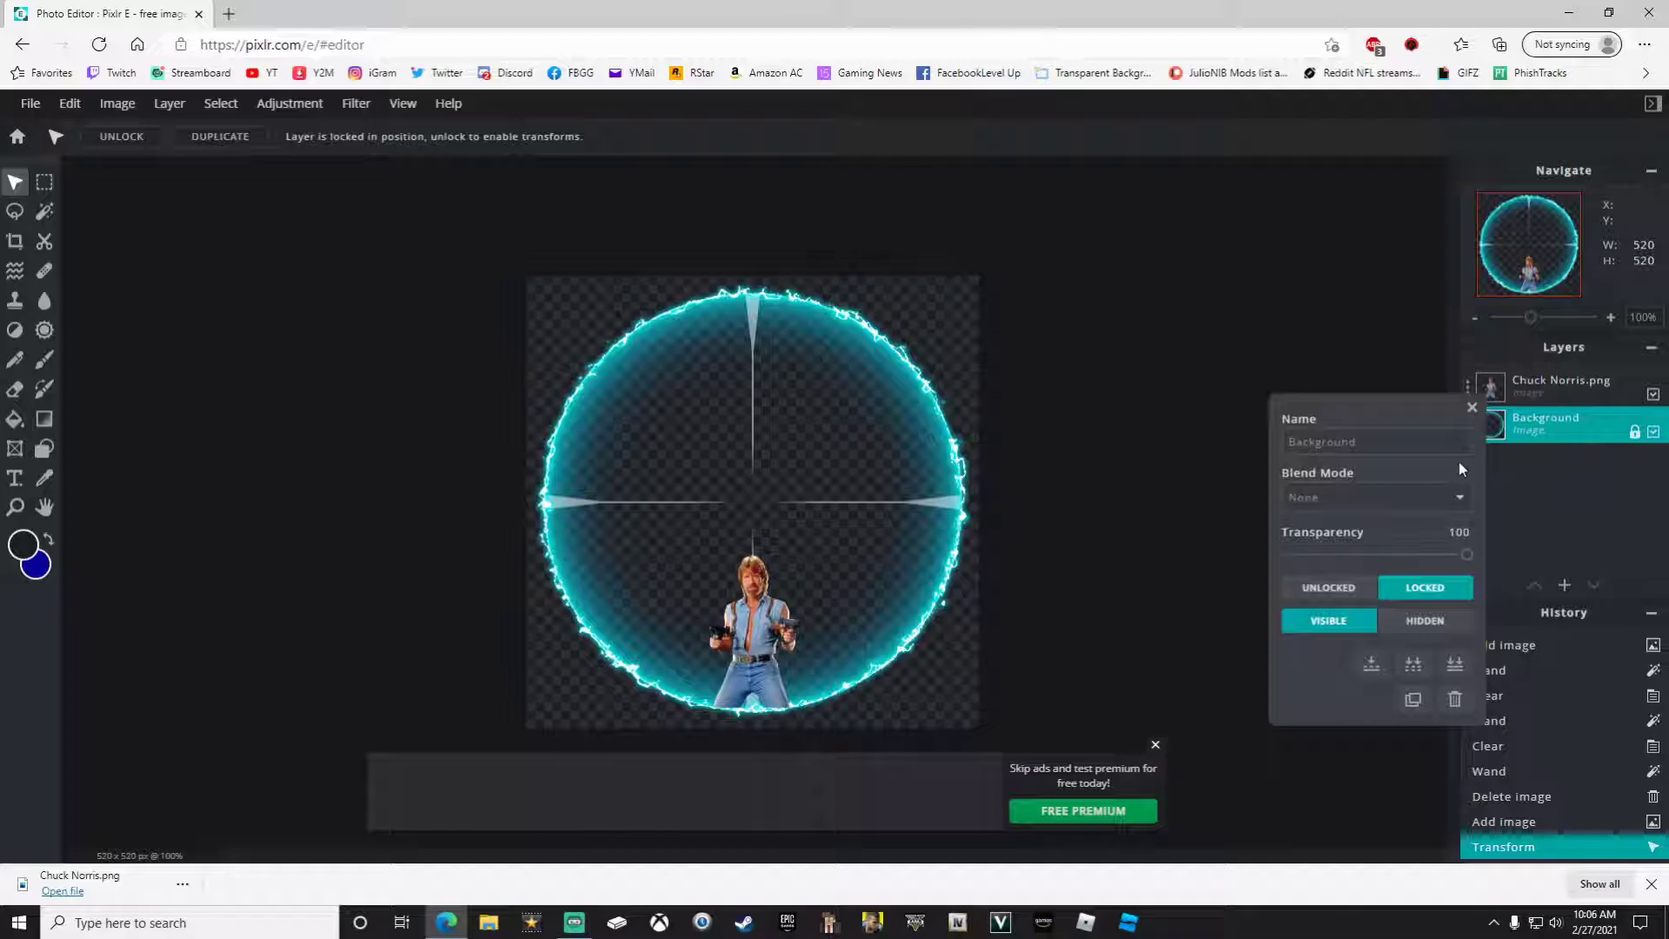
pyautogui.click(1322, 589)
pyautogui.moveTo(1537, 431); pyautogui.dragTo(1536, 400)
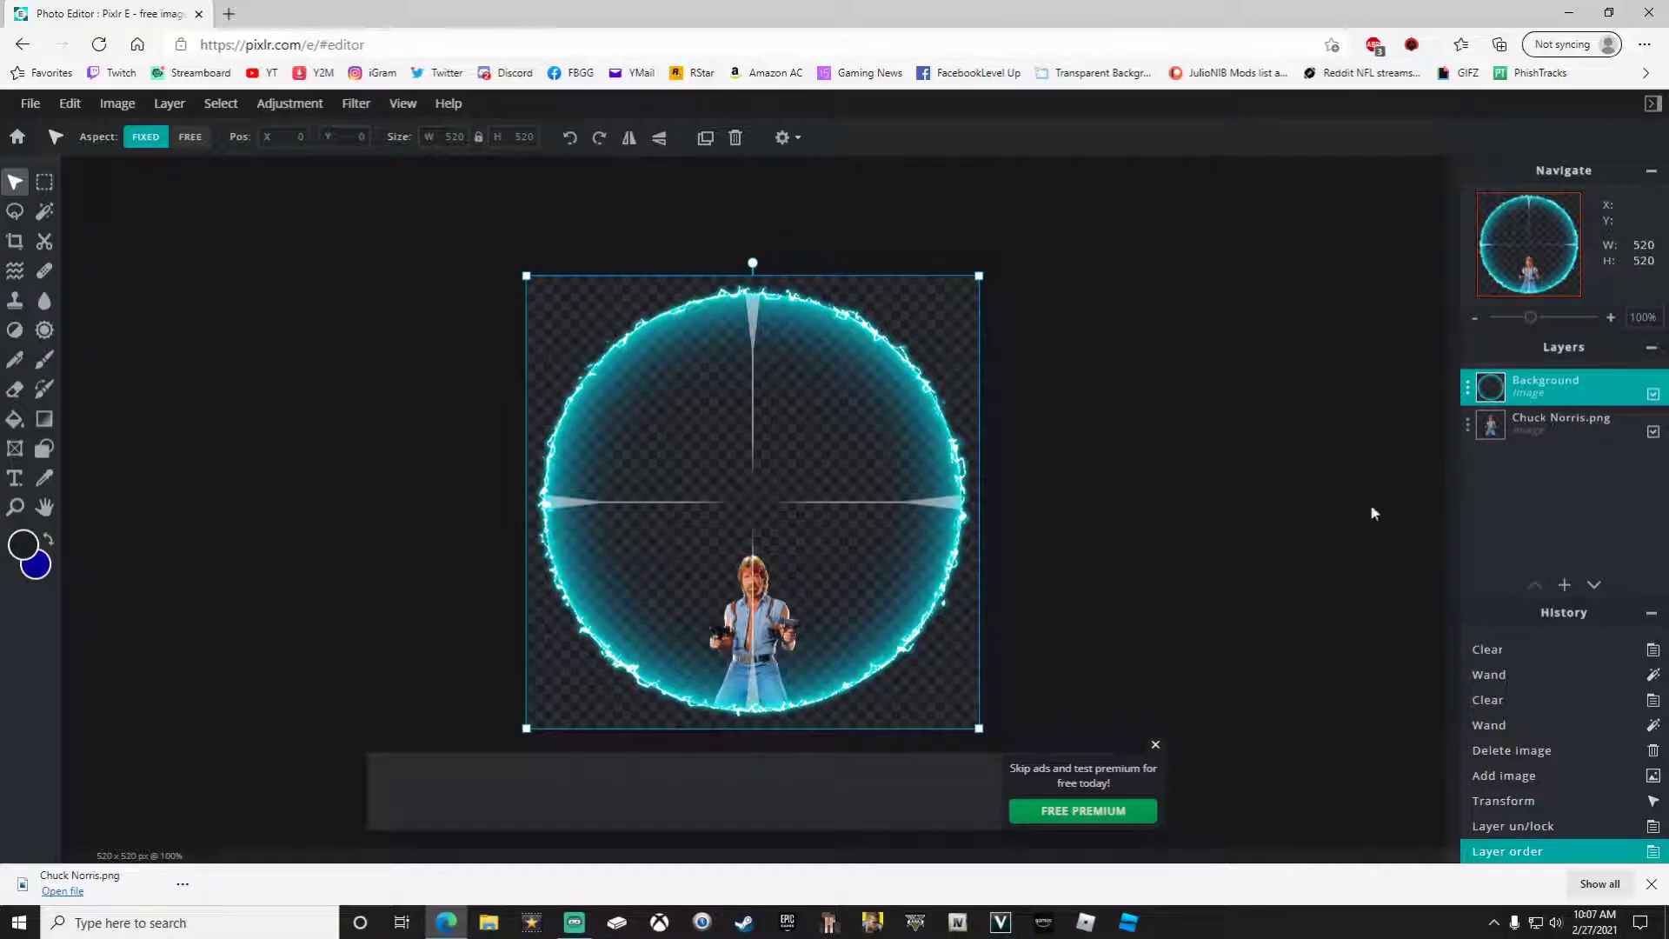
pyautogui.moveTo(1490, 429)
pyautogui.mouseDown()
pyautogui.moveTo(1507, 389)
pyautogui.moveTo(1513, 427)
pyautogui.mouseUp()
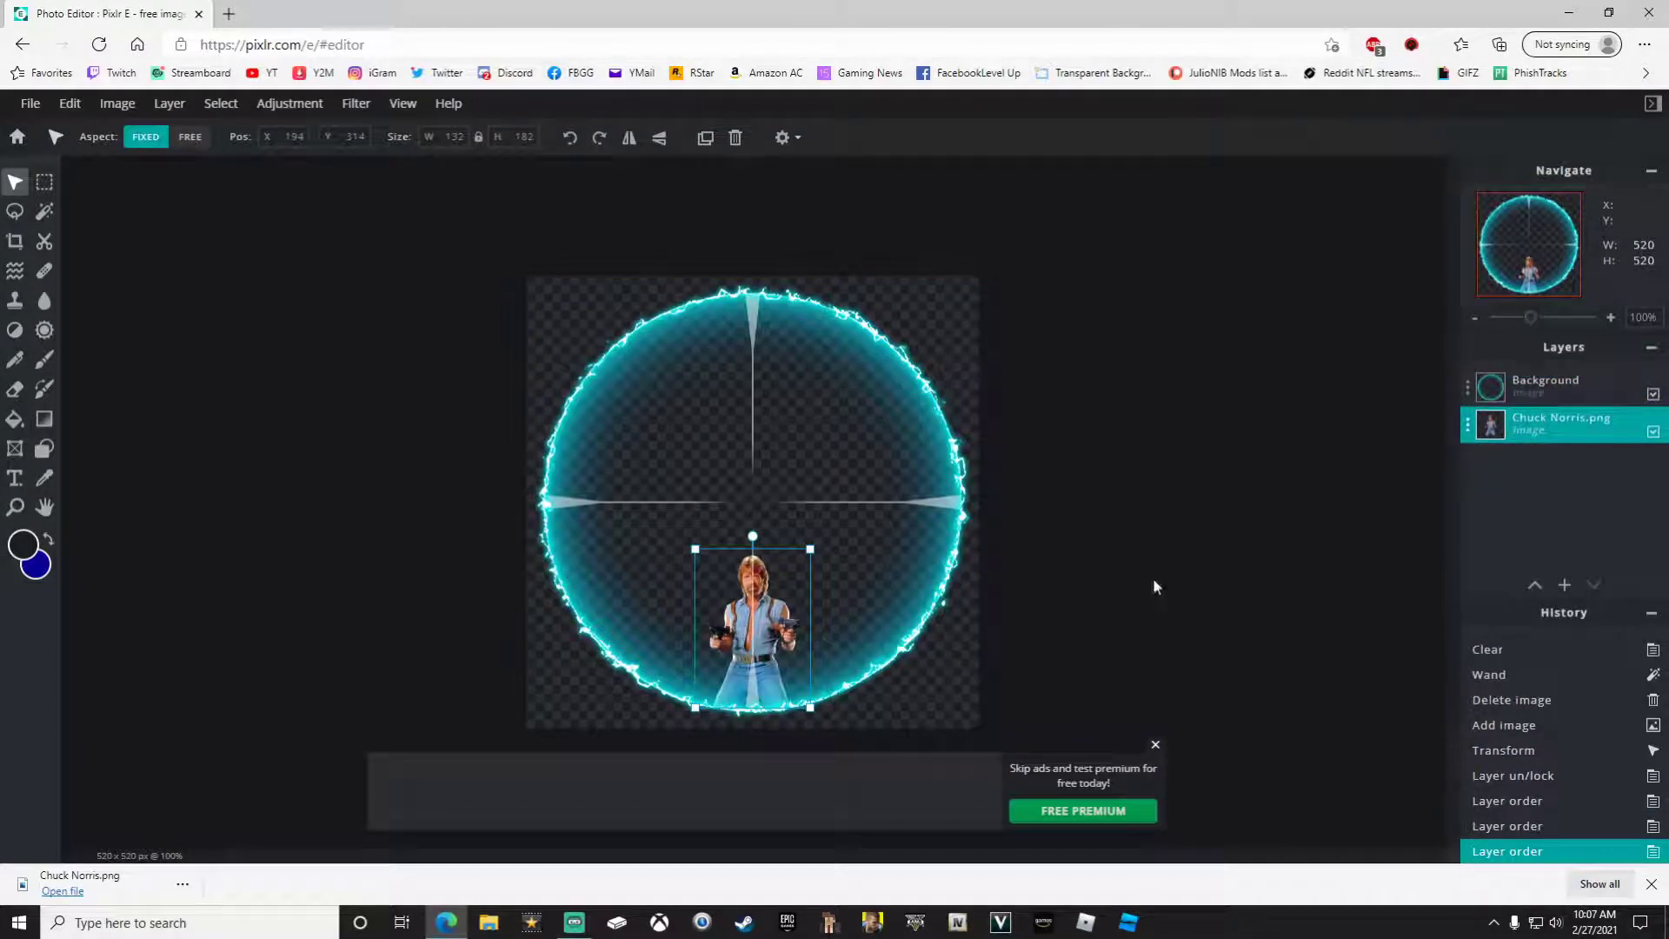
# Step: Add a text layer reading "GNX" inside the upper part of the scope ring
pyautogui.click(1061, 566)
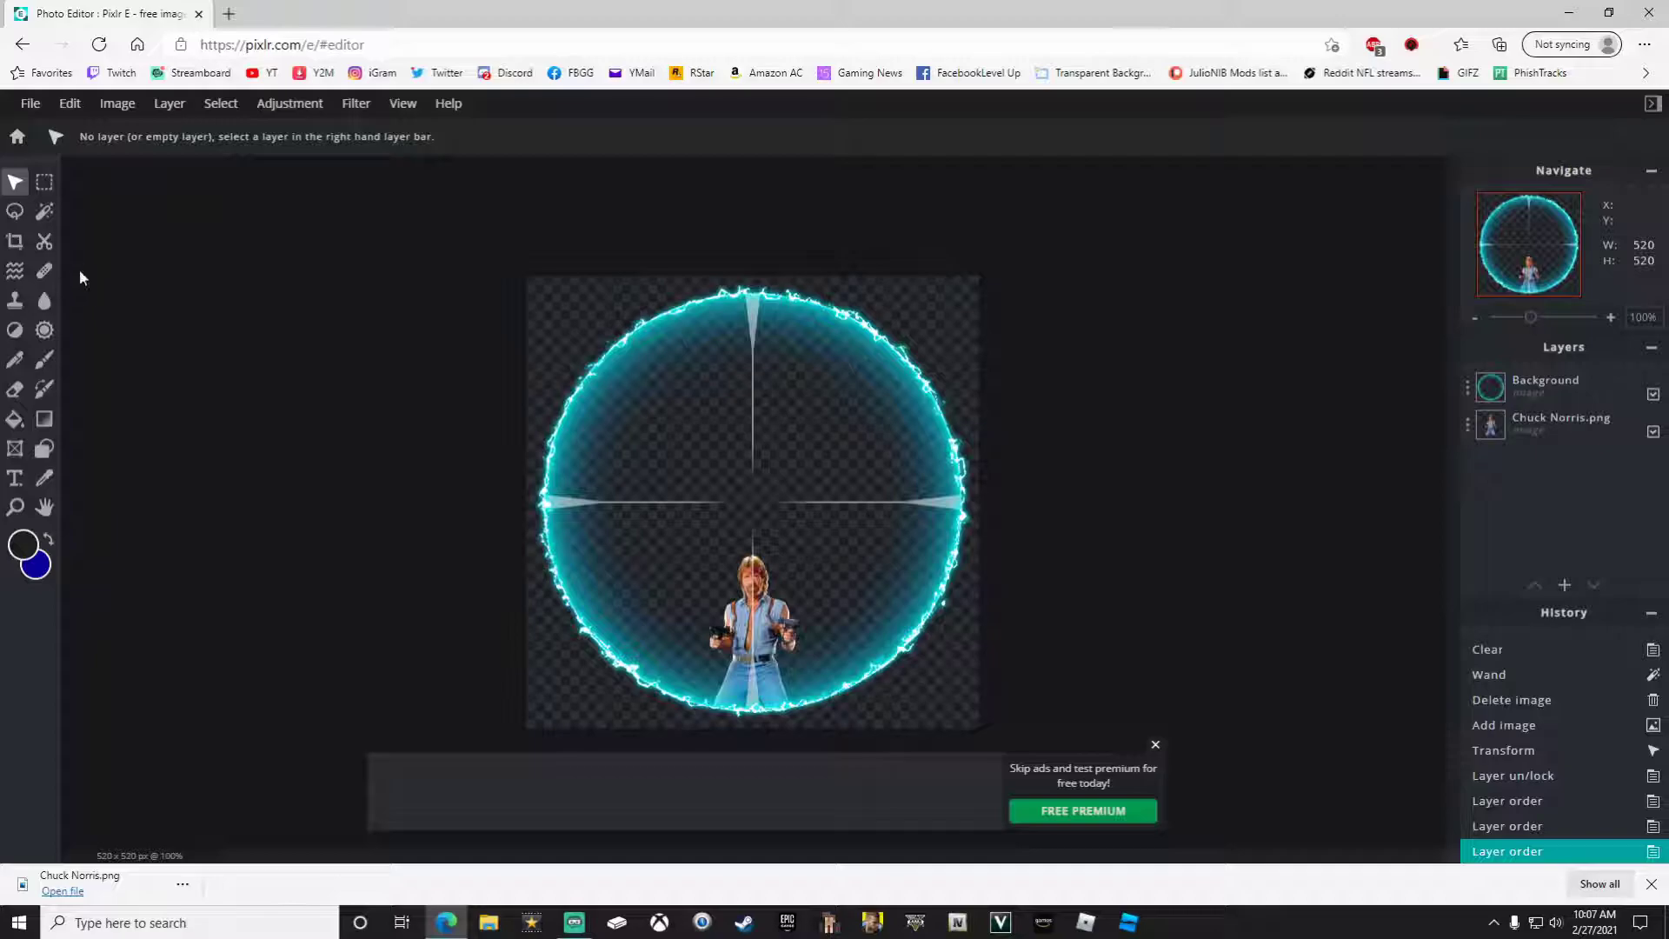
pyautogui.click(17, 487)
pyautogui.moveTo(653, 320); pyautogui.dragTo(849, 418)
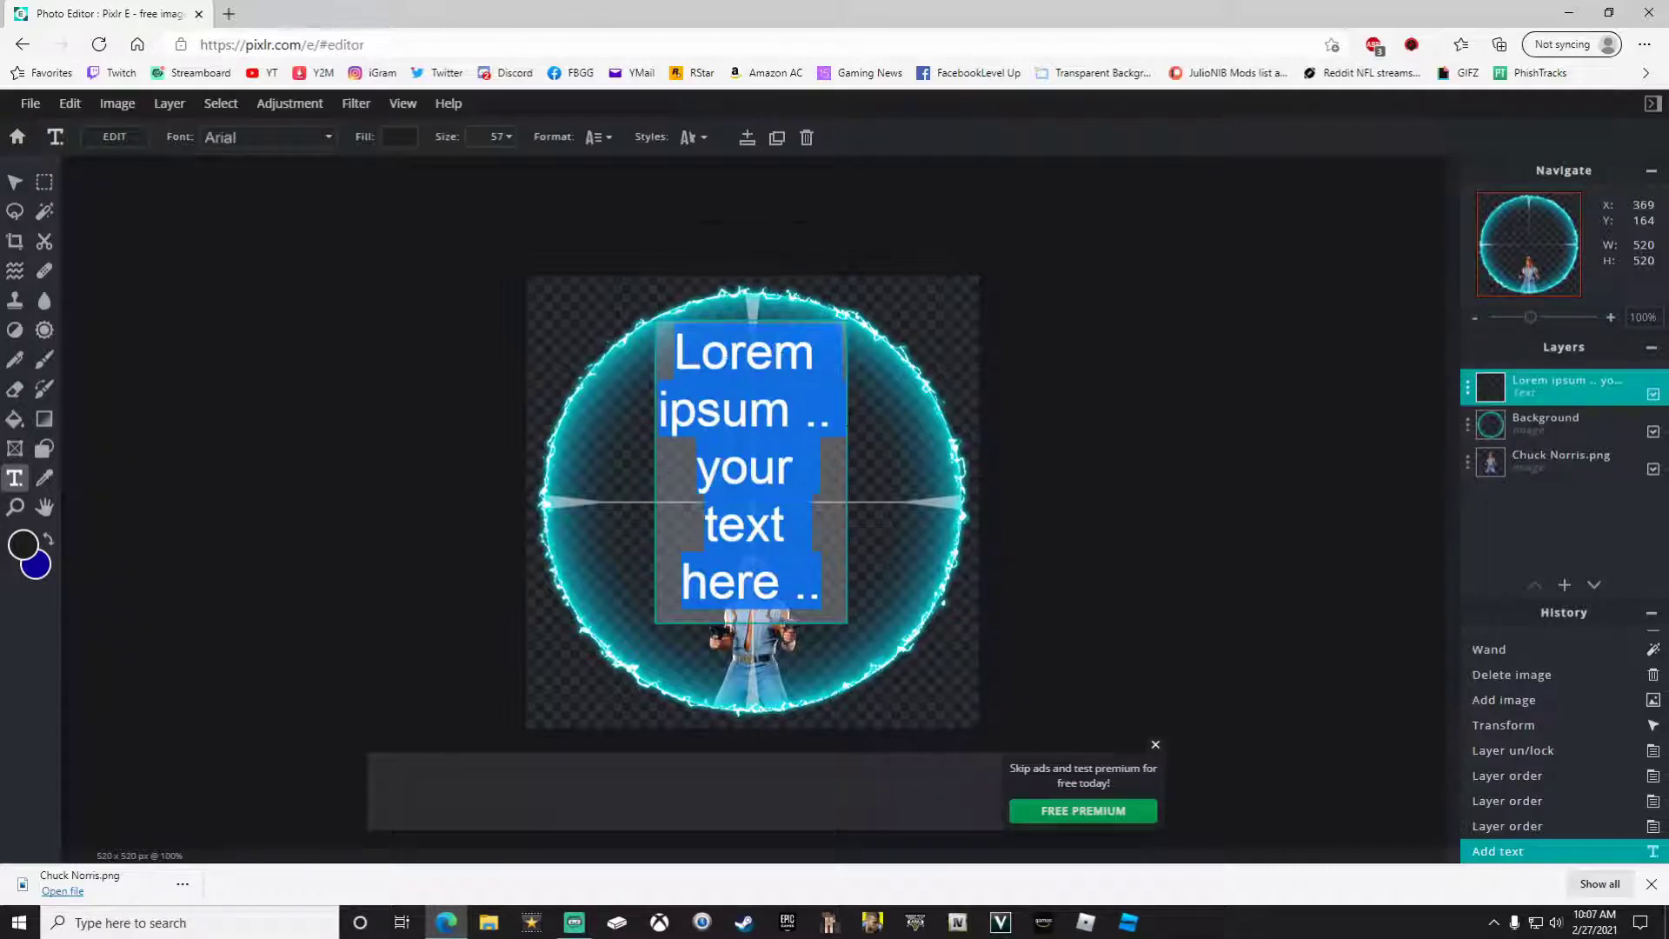
pyautogui.write('GNX')
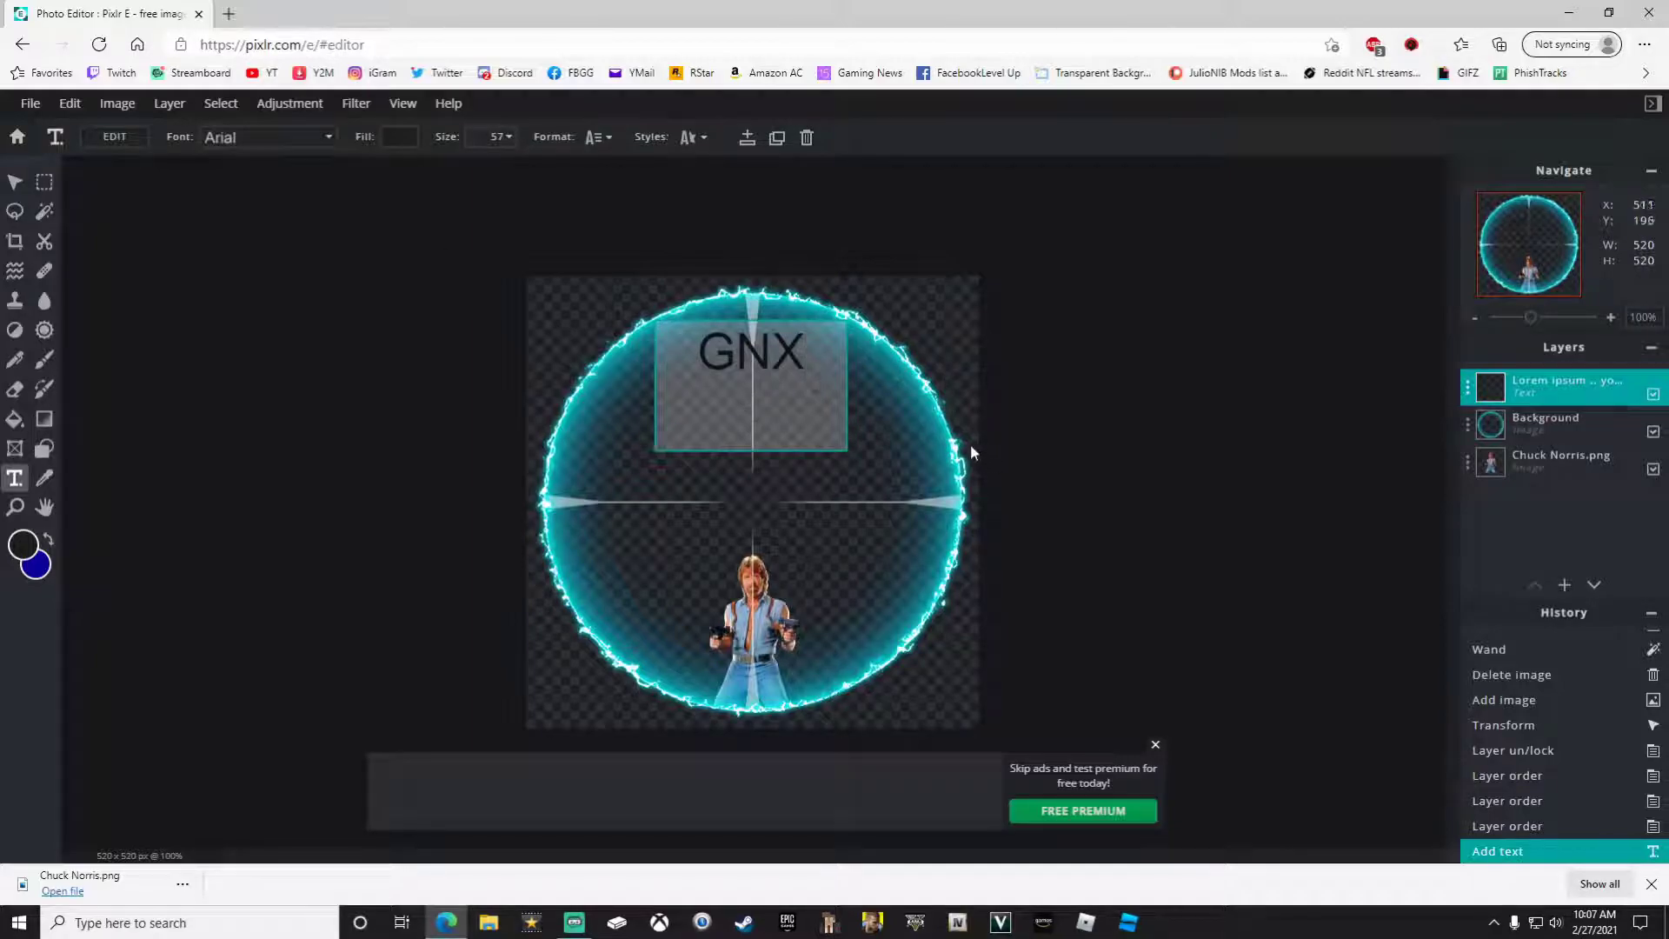
# Step: Change the GNX text's font to Kajika
pyautogui.click(329, 139)
pyautogui.click(327, 139)
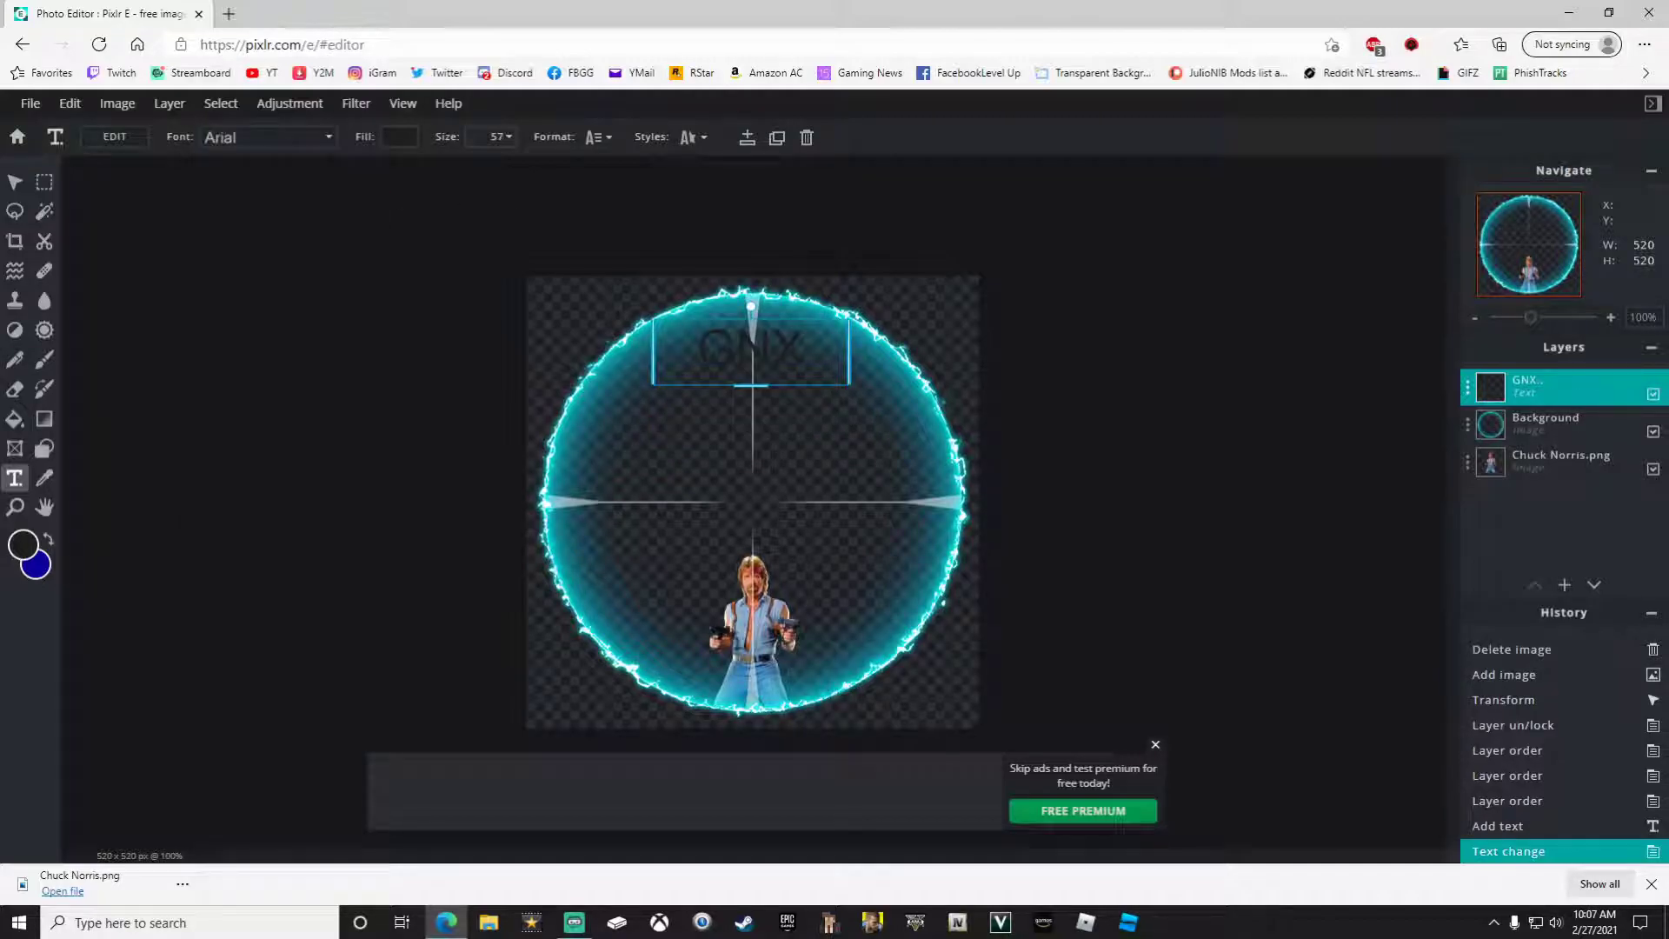
pyautogui.click(323, 139)
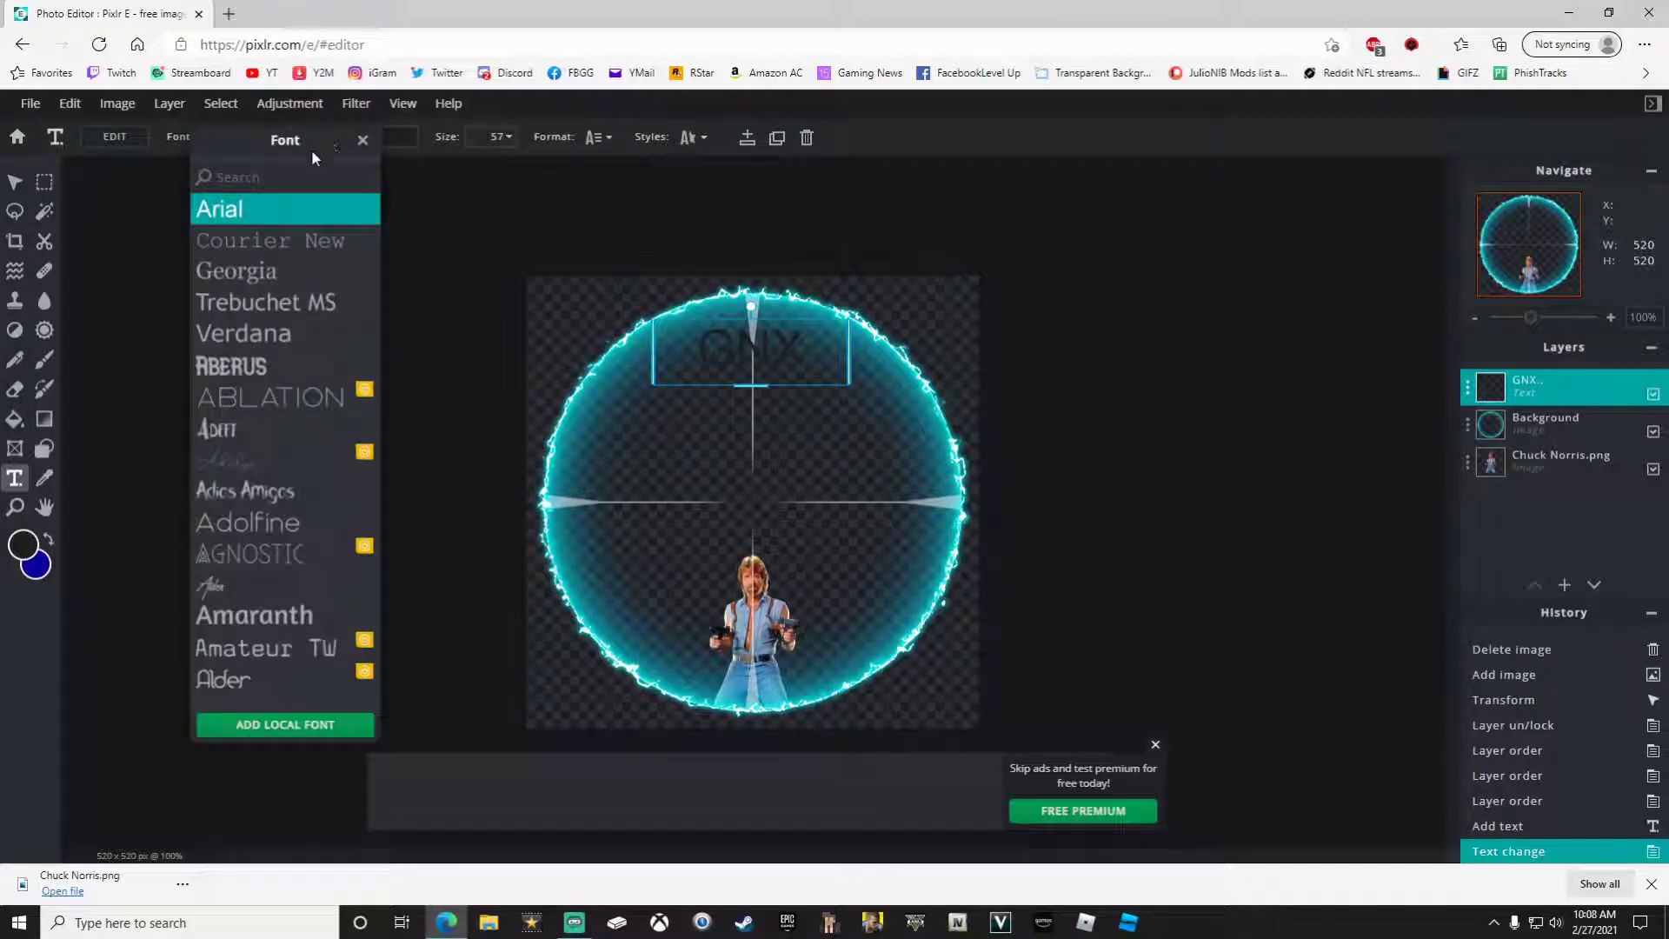
pyautogui.scroll(-10, 296, 365)
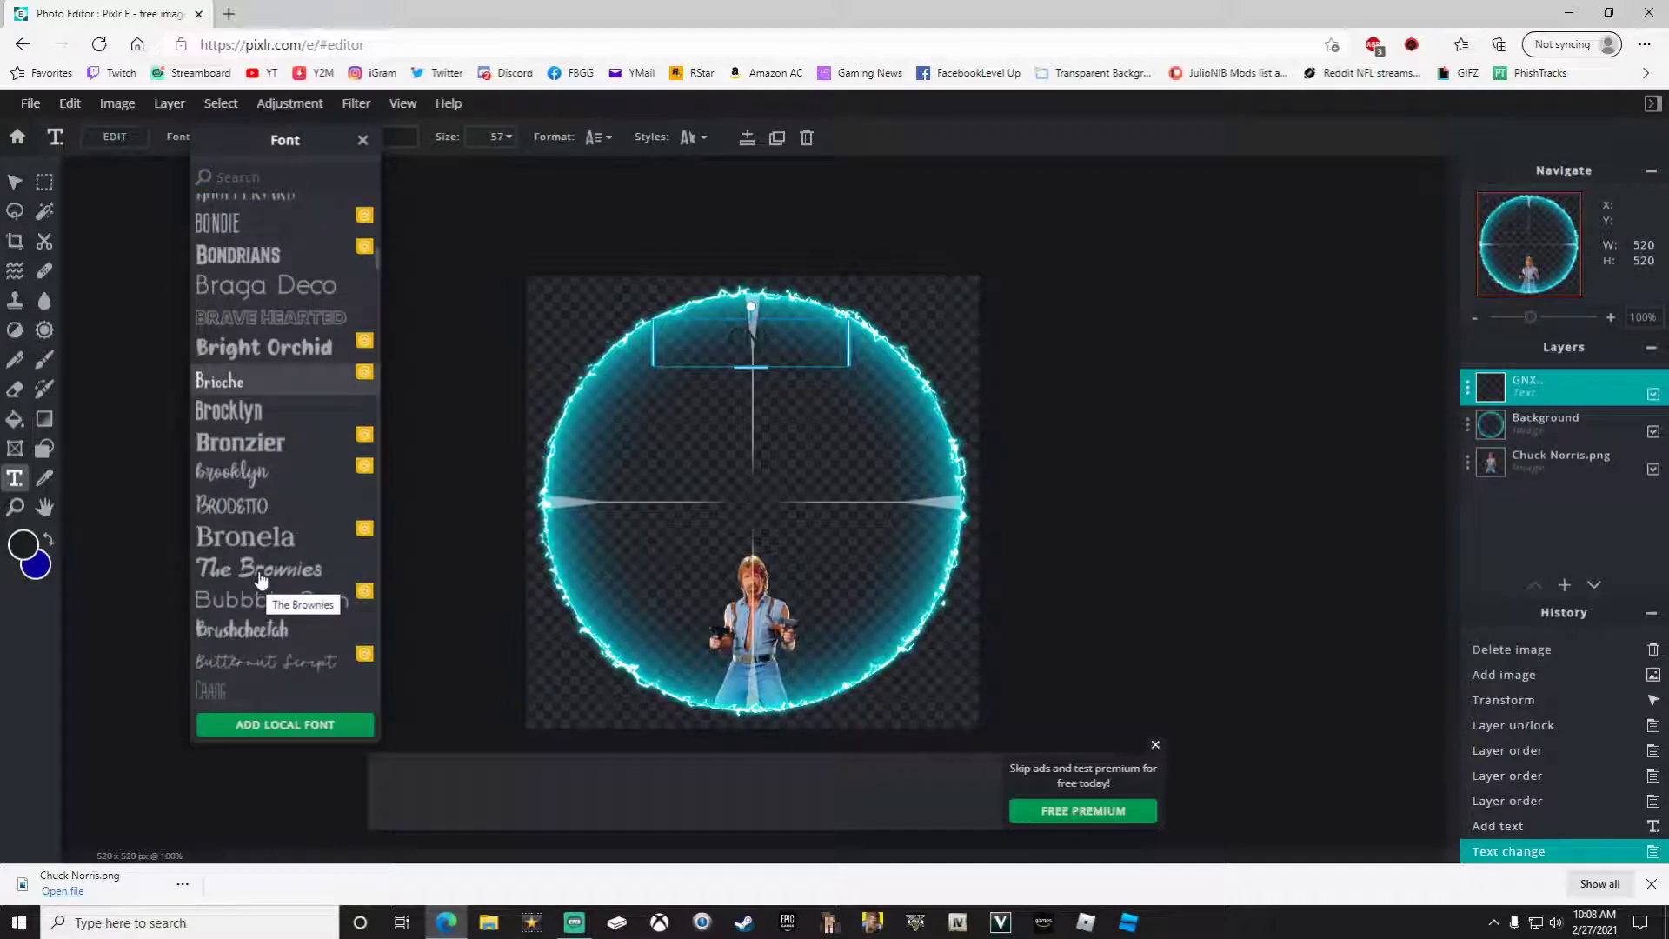
pyautogui.scroll(-2, 261, 591)
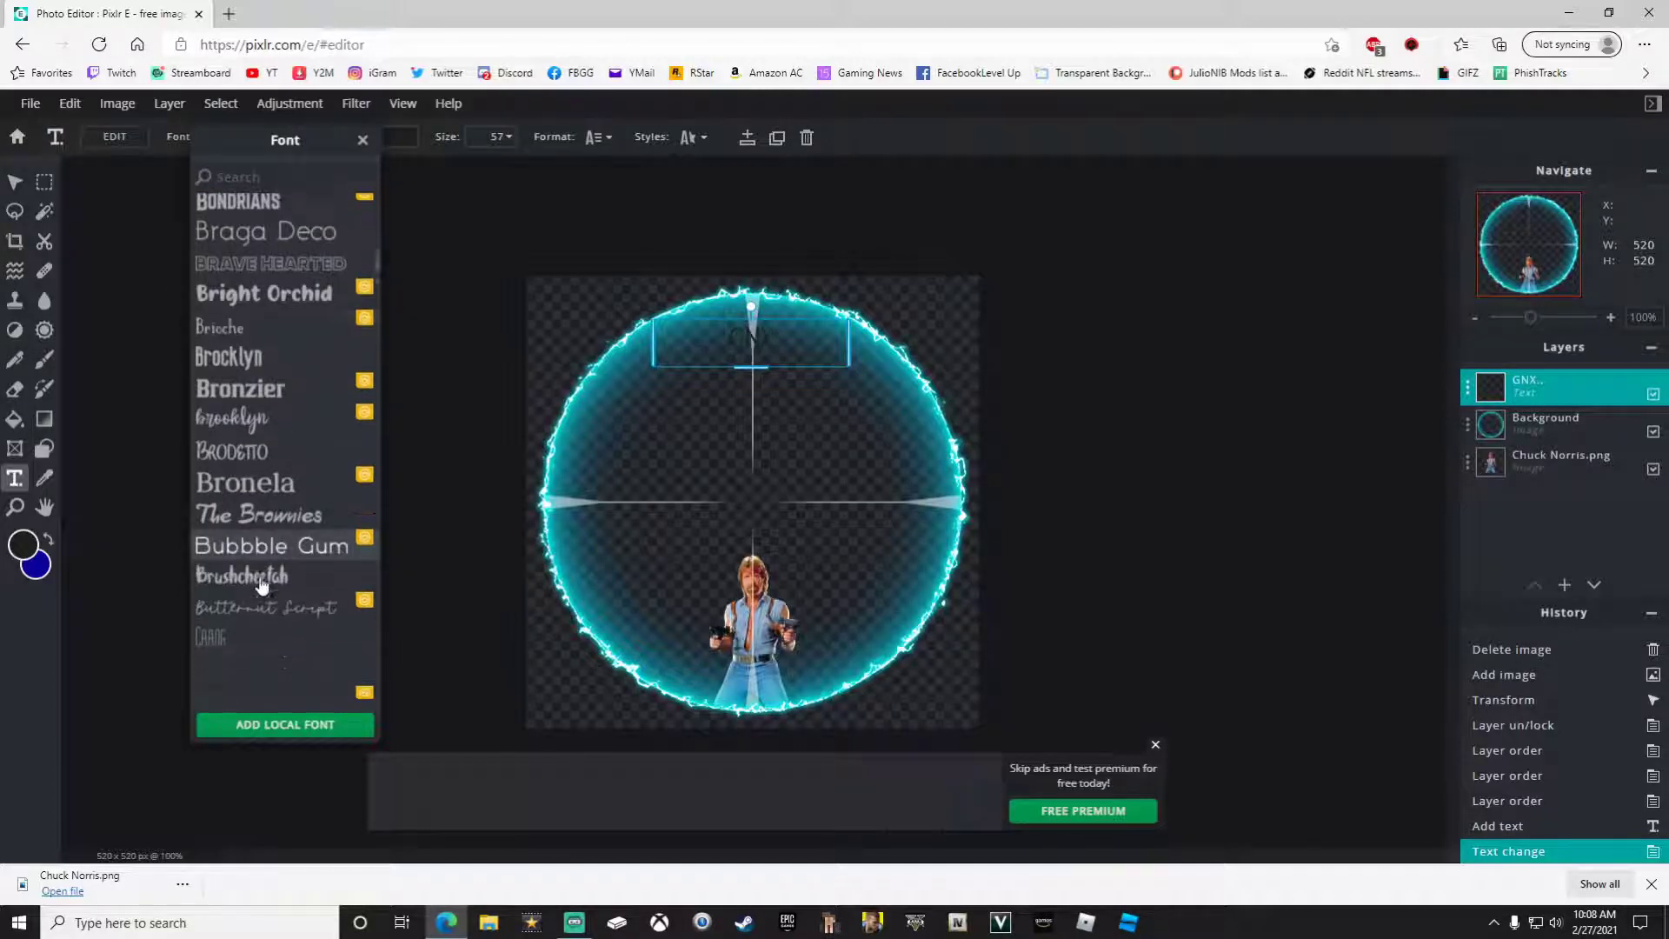
pyautogui.scroll(-6, 259, 635)
pyautogui.click(249, 634)
pyautogui.scroll(-2, 250, 628)
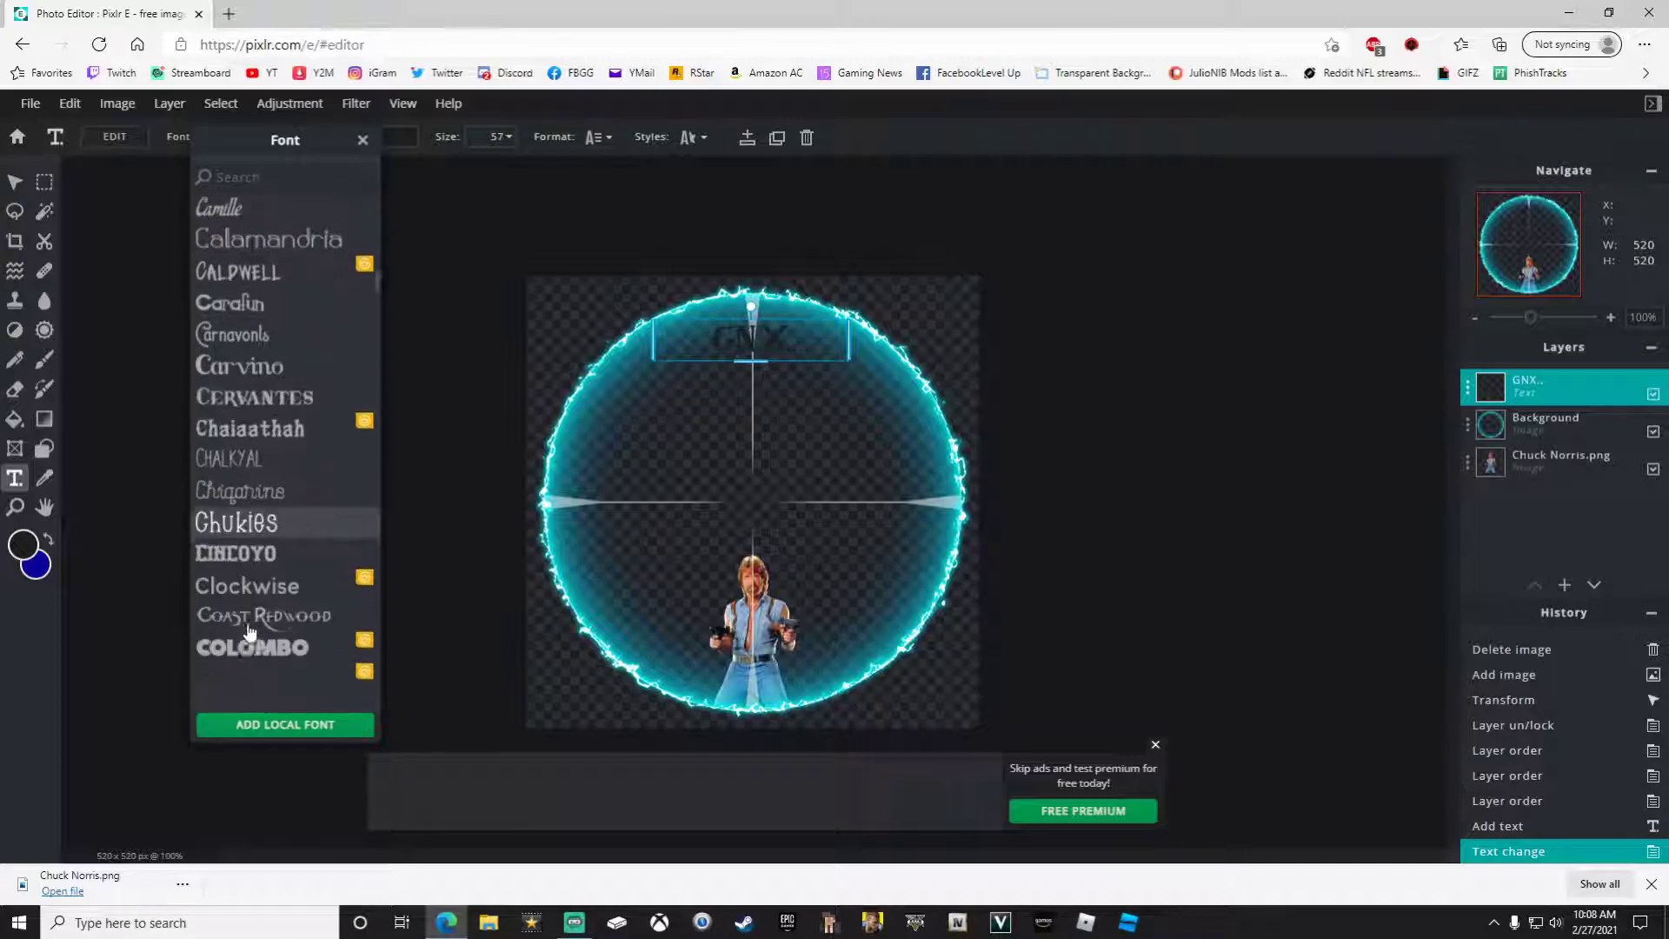
pyautogui.click(249, 632)
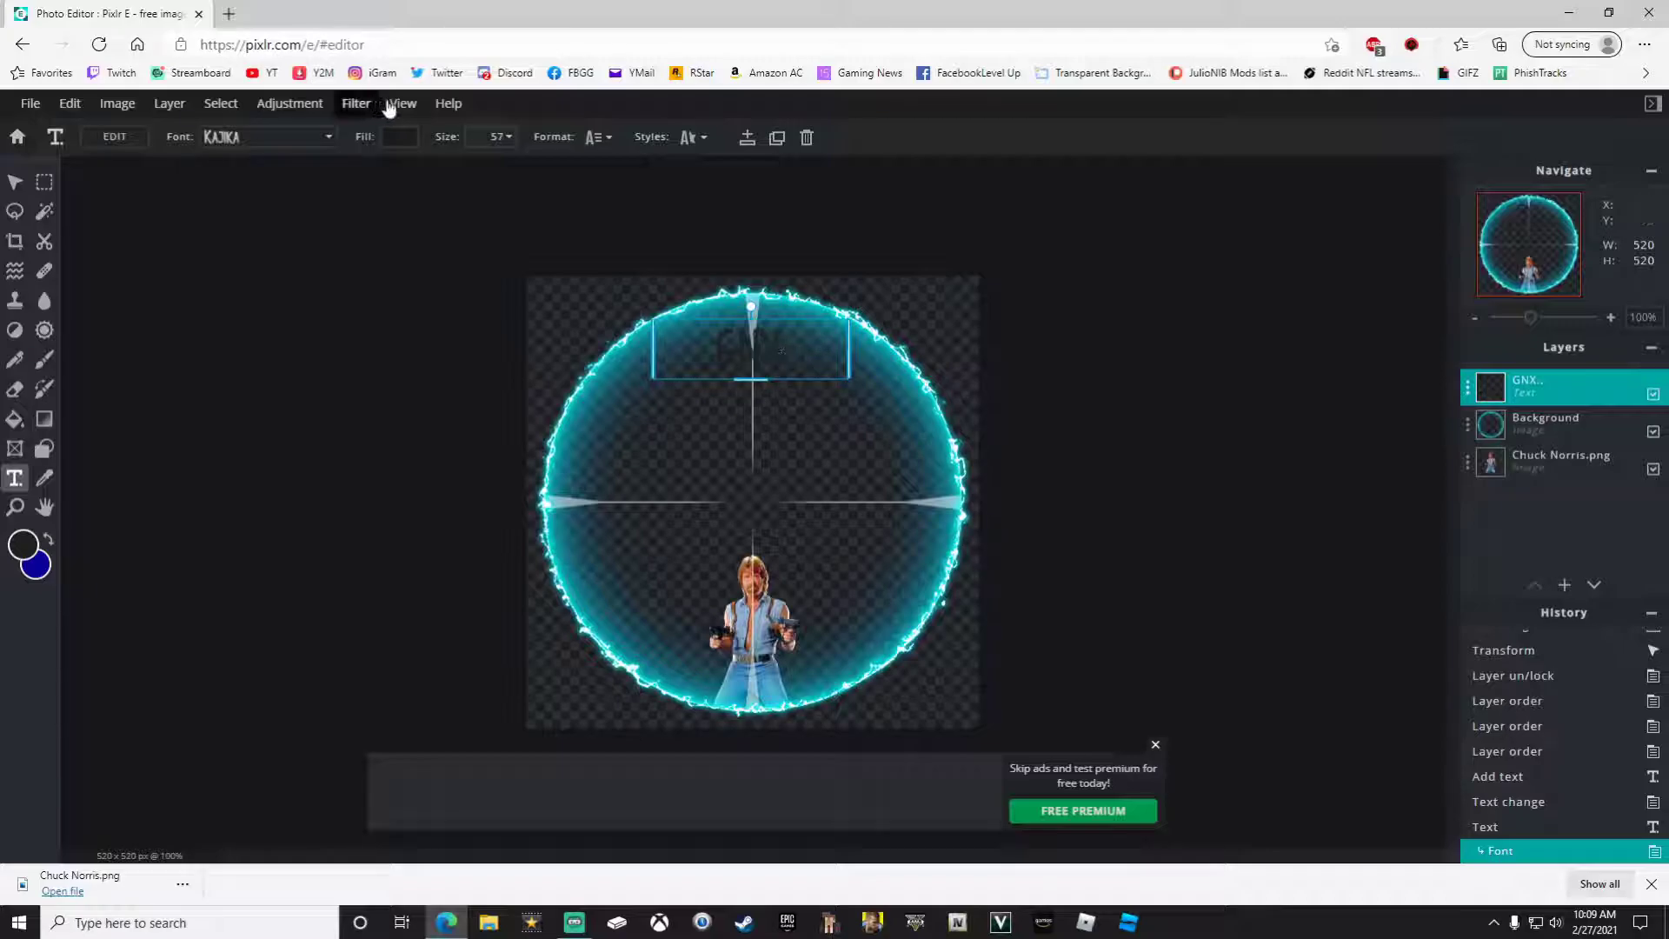
# Step: Fill the GNX text with solid light blue, #39C0E6
pyautogui.click(401, 137)
pyautogui.click(410, 359)
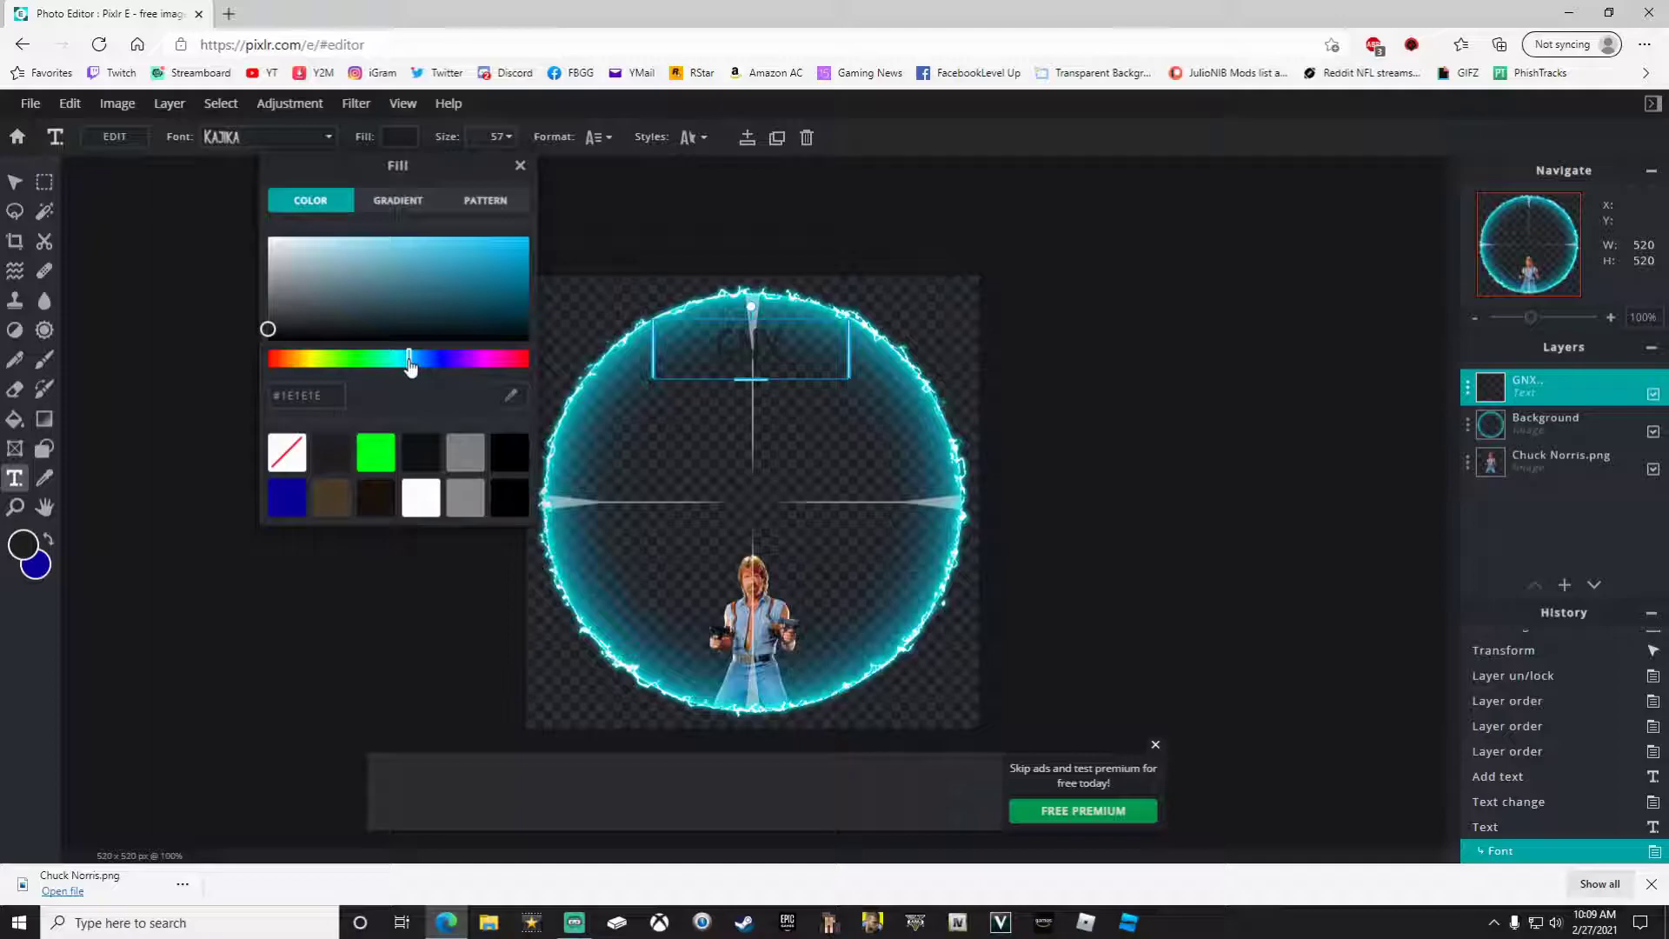
pyautogui.click(466, 248)
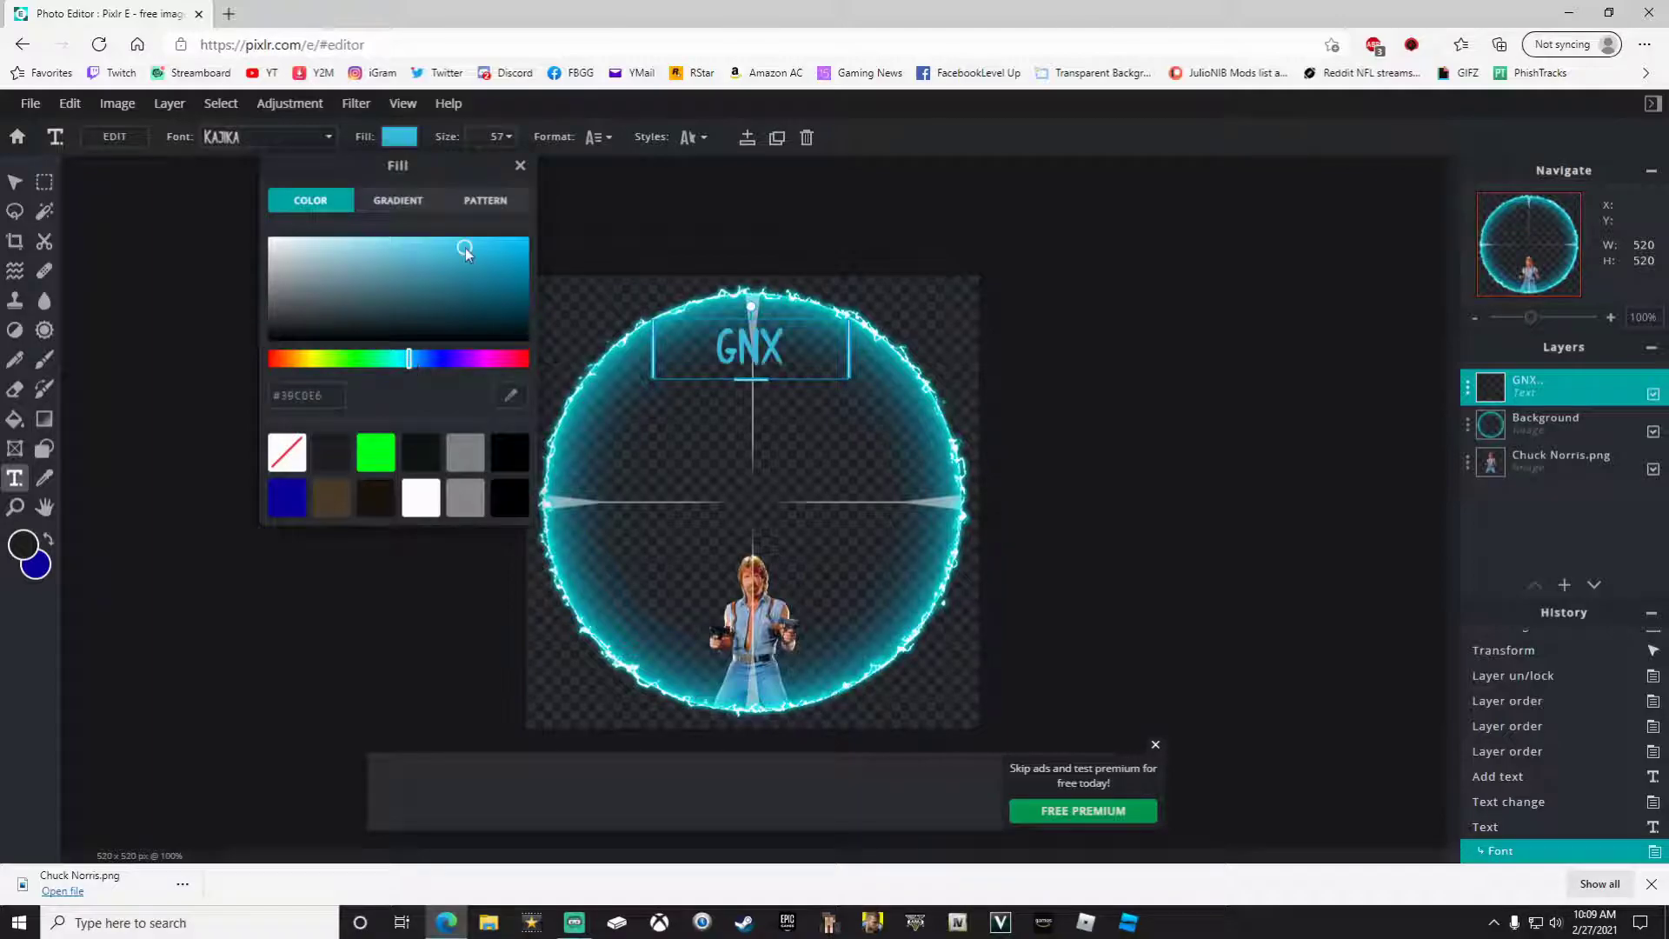
pyautogui.click(560, 207)
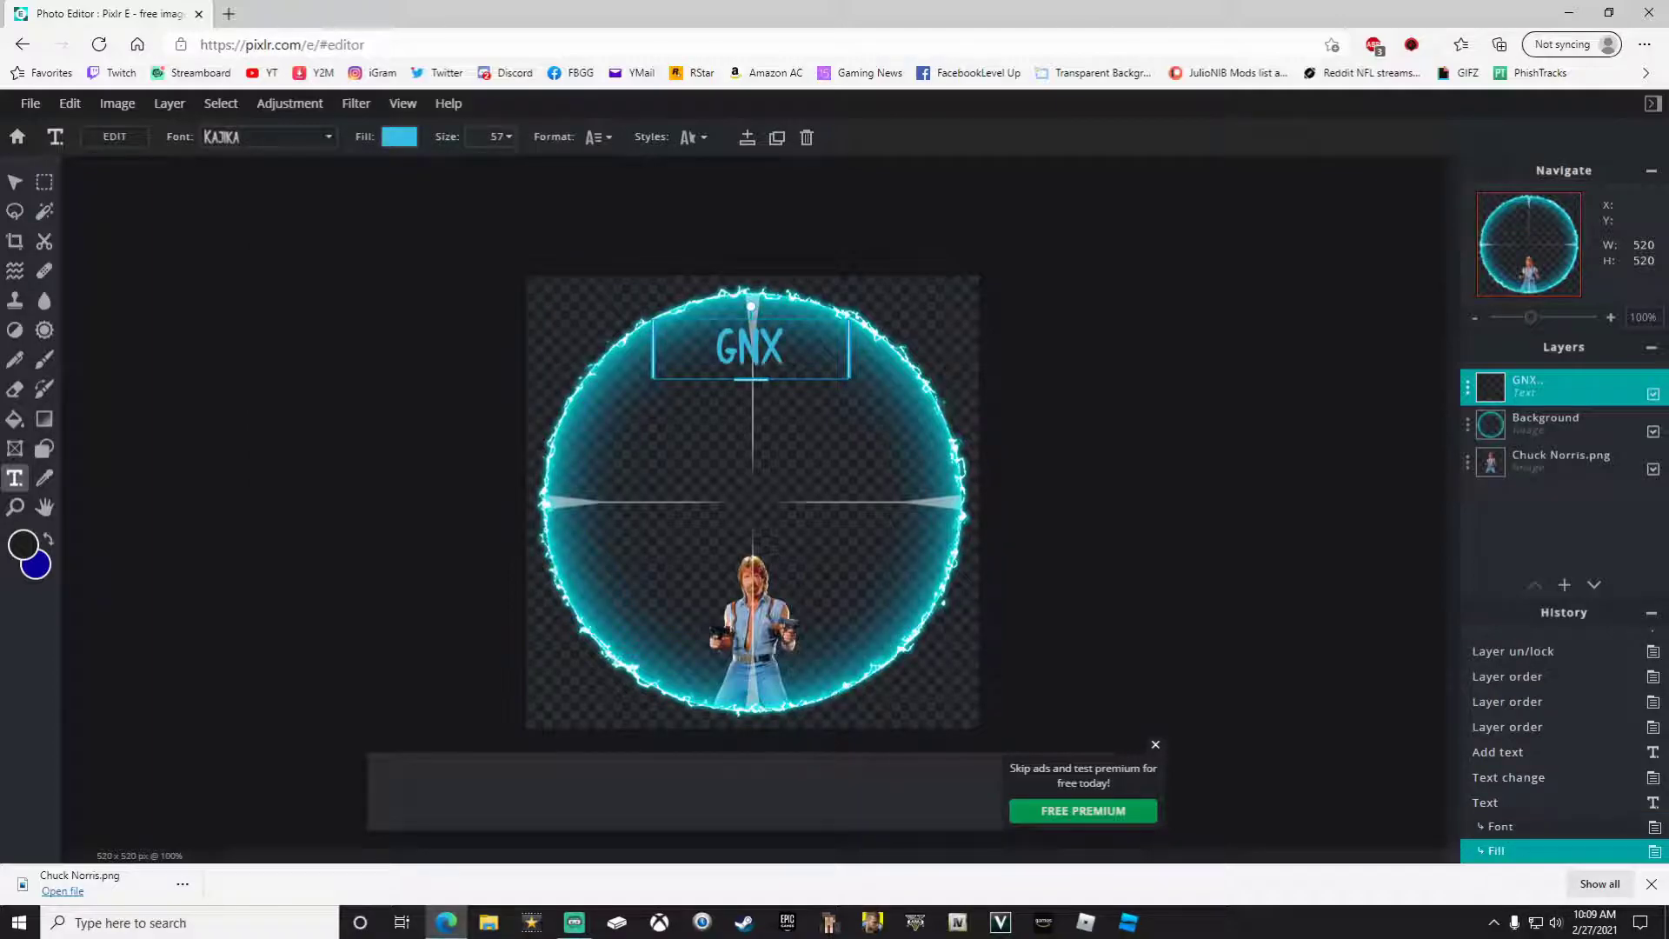
# Step: Set the GNX text's letter spacing to 24 and bend it with an Arc curve of amount 80
pyautogui.click(600, 136)
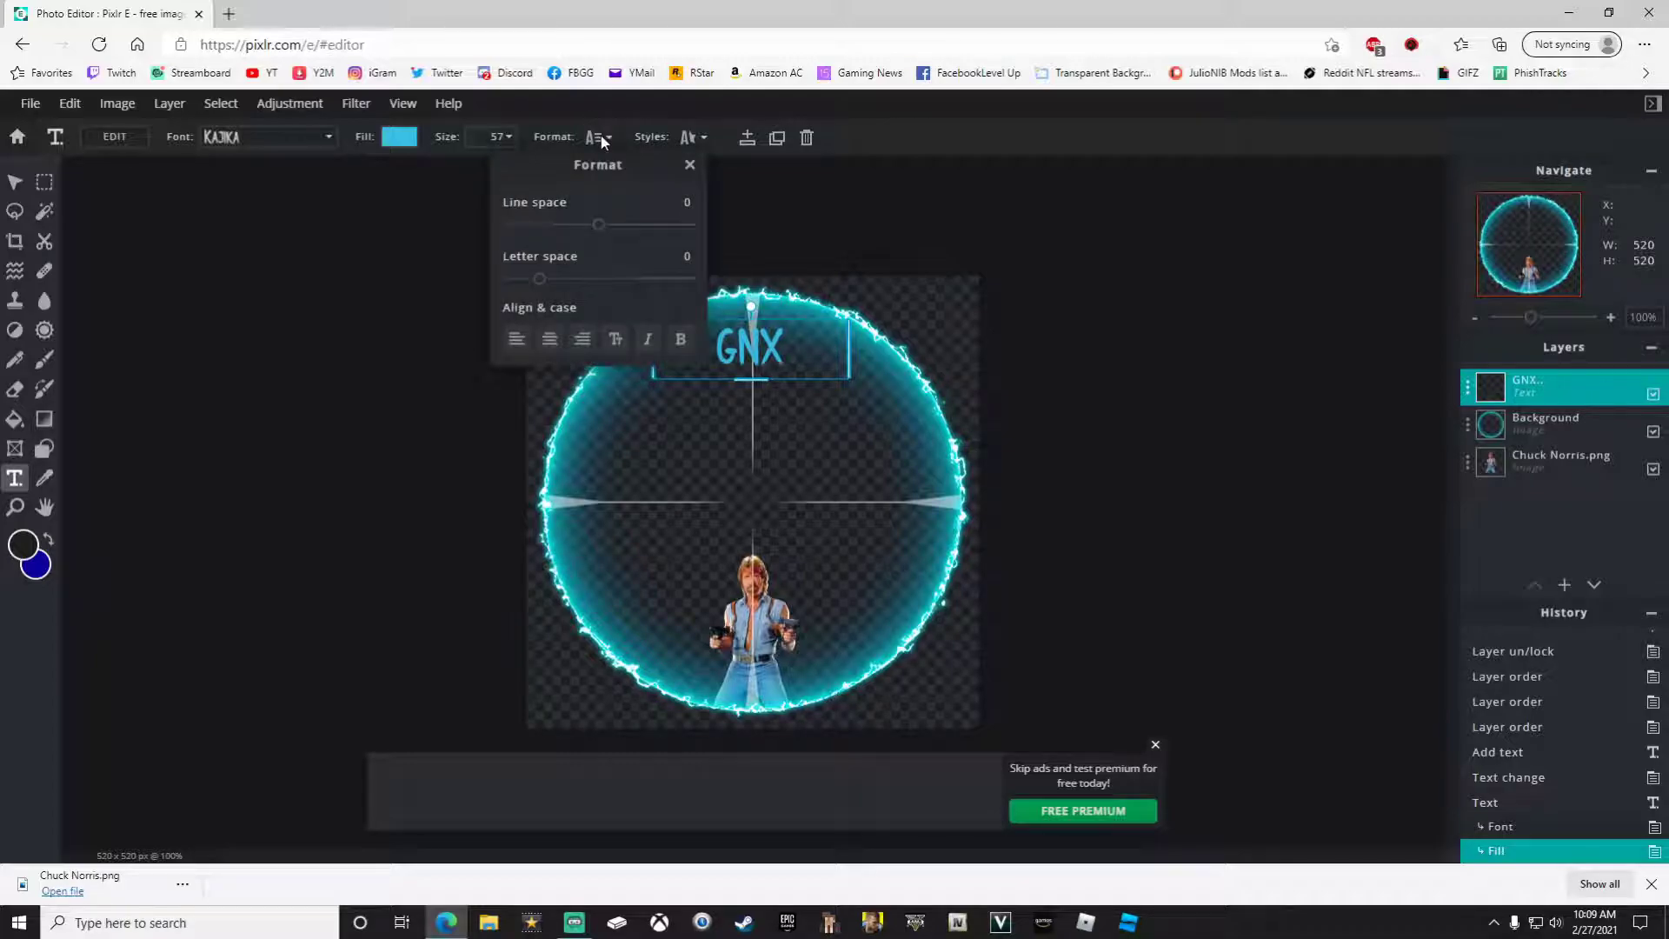
pyautogui.moveTo(540, 280); pyautogui.dragTo(575, 279)
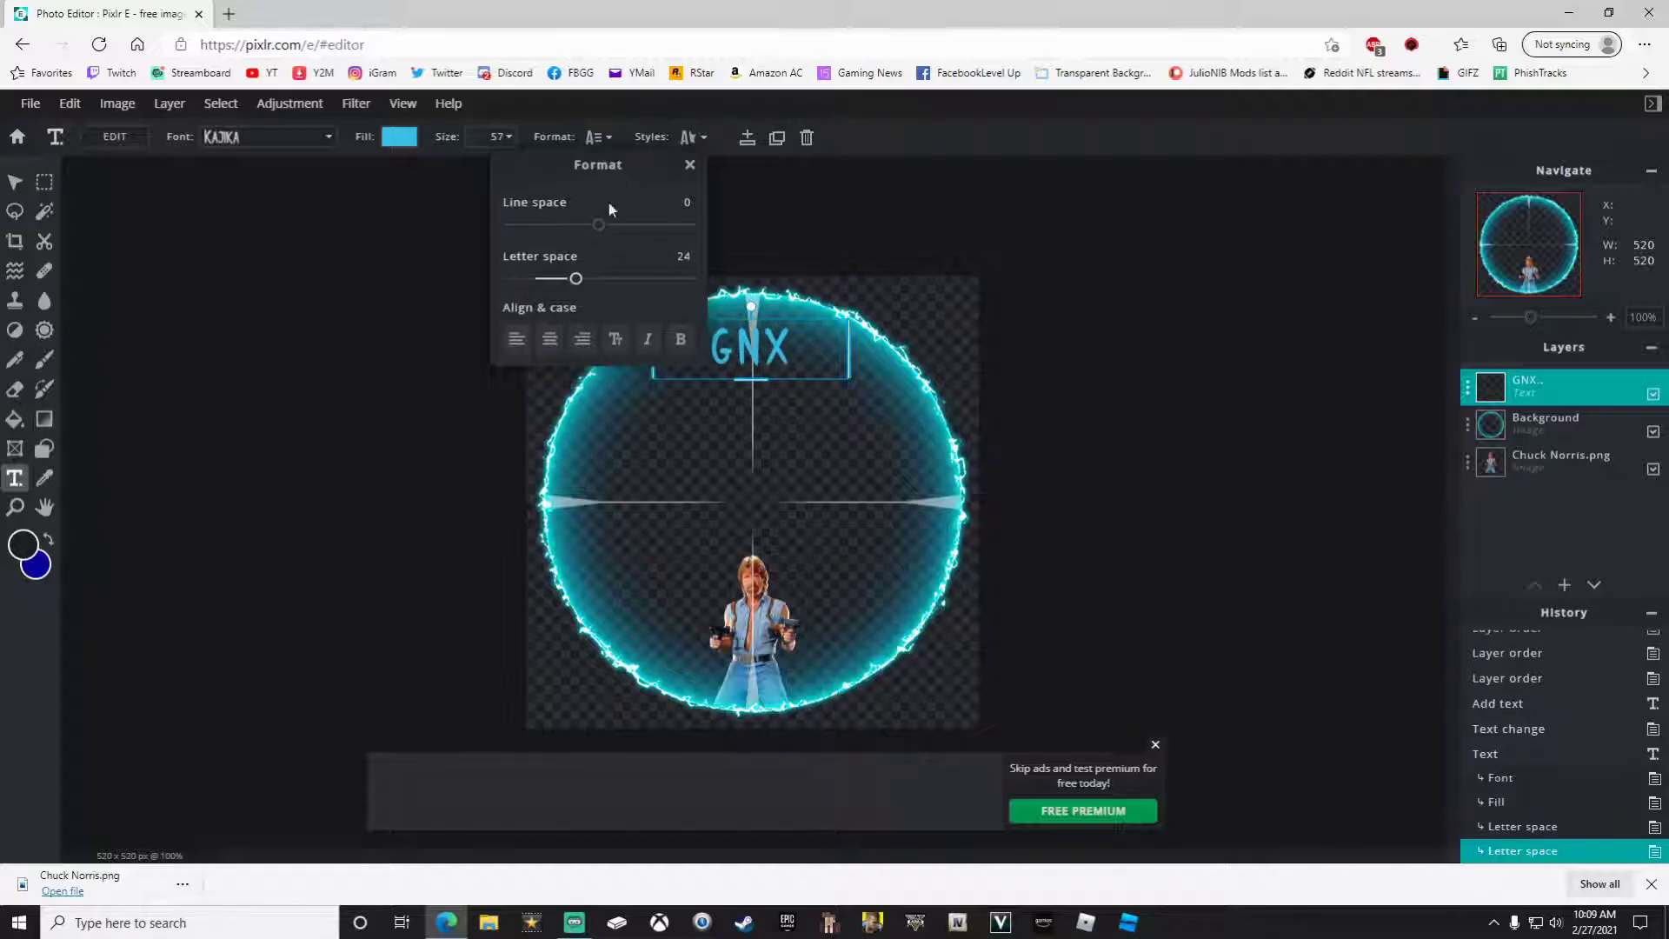
pyautogui.click(703, 138)
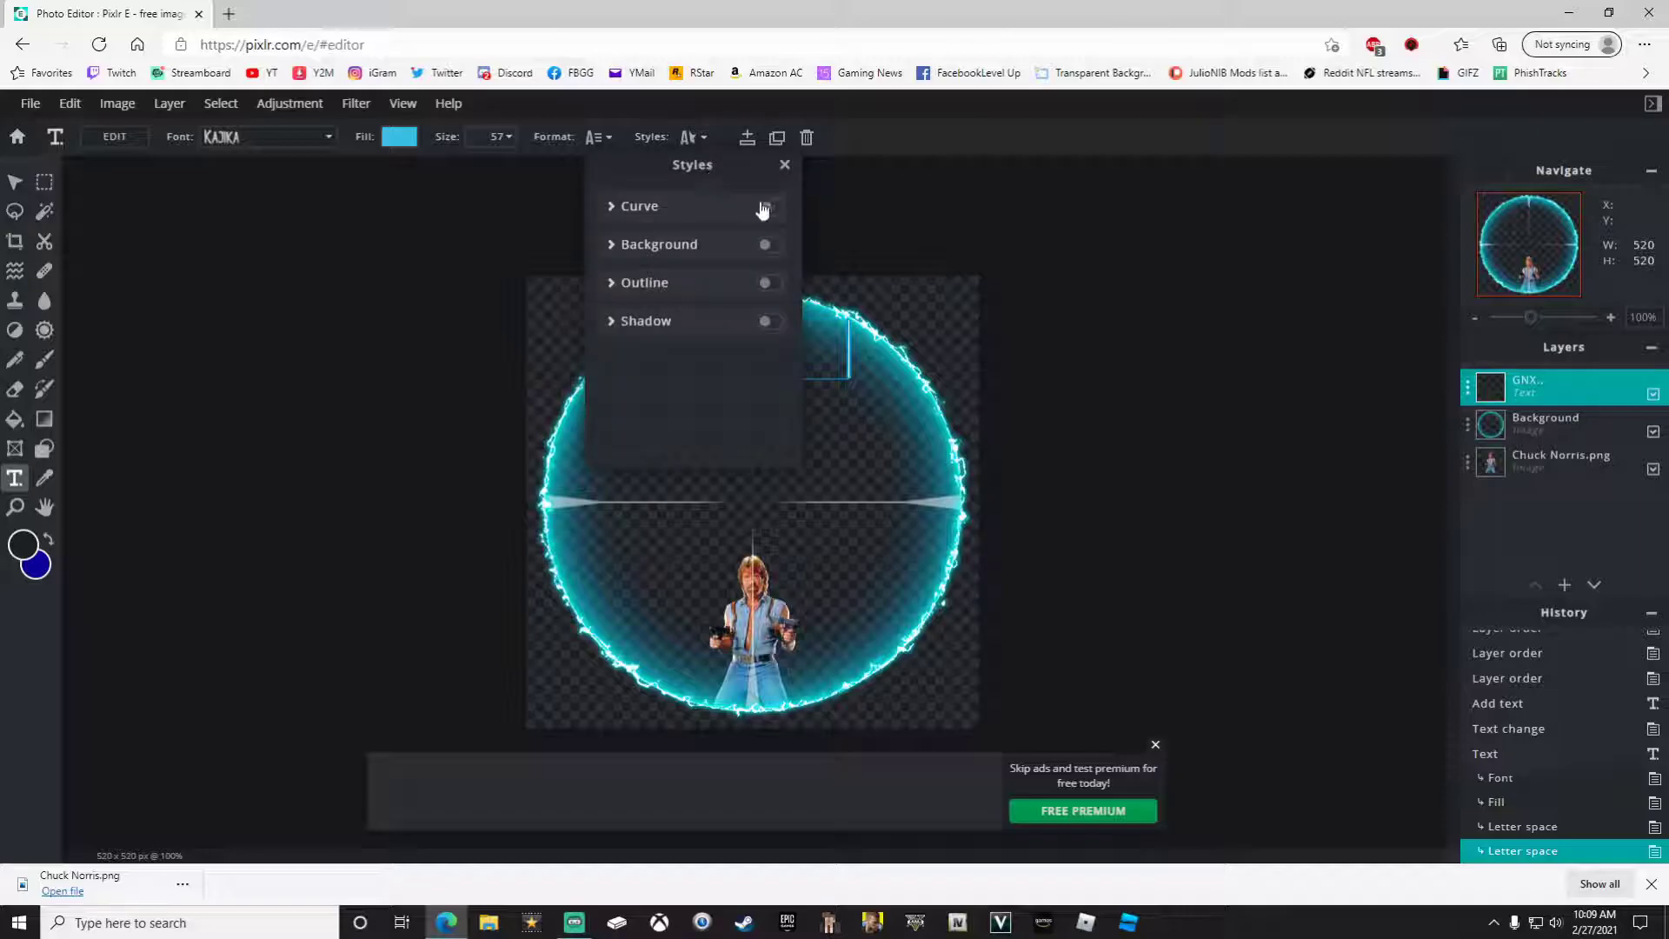
pyautogui.click(764, 208)
pyautogui.moveTo(696, 161); pyautogui.dragTo(393, 231)
pyautogui.moveTo(396, 377); pyautogui.dragTo(466, 387)
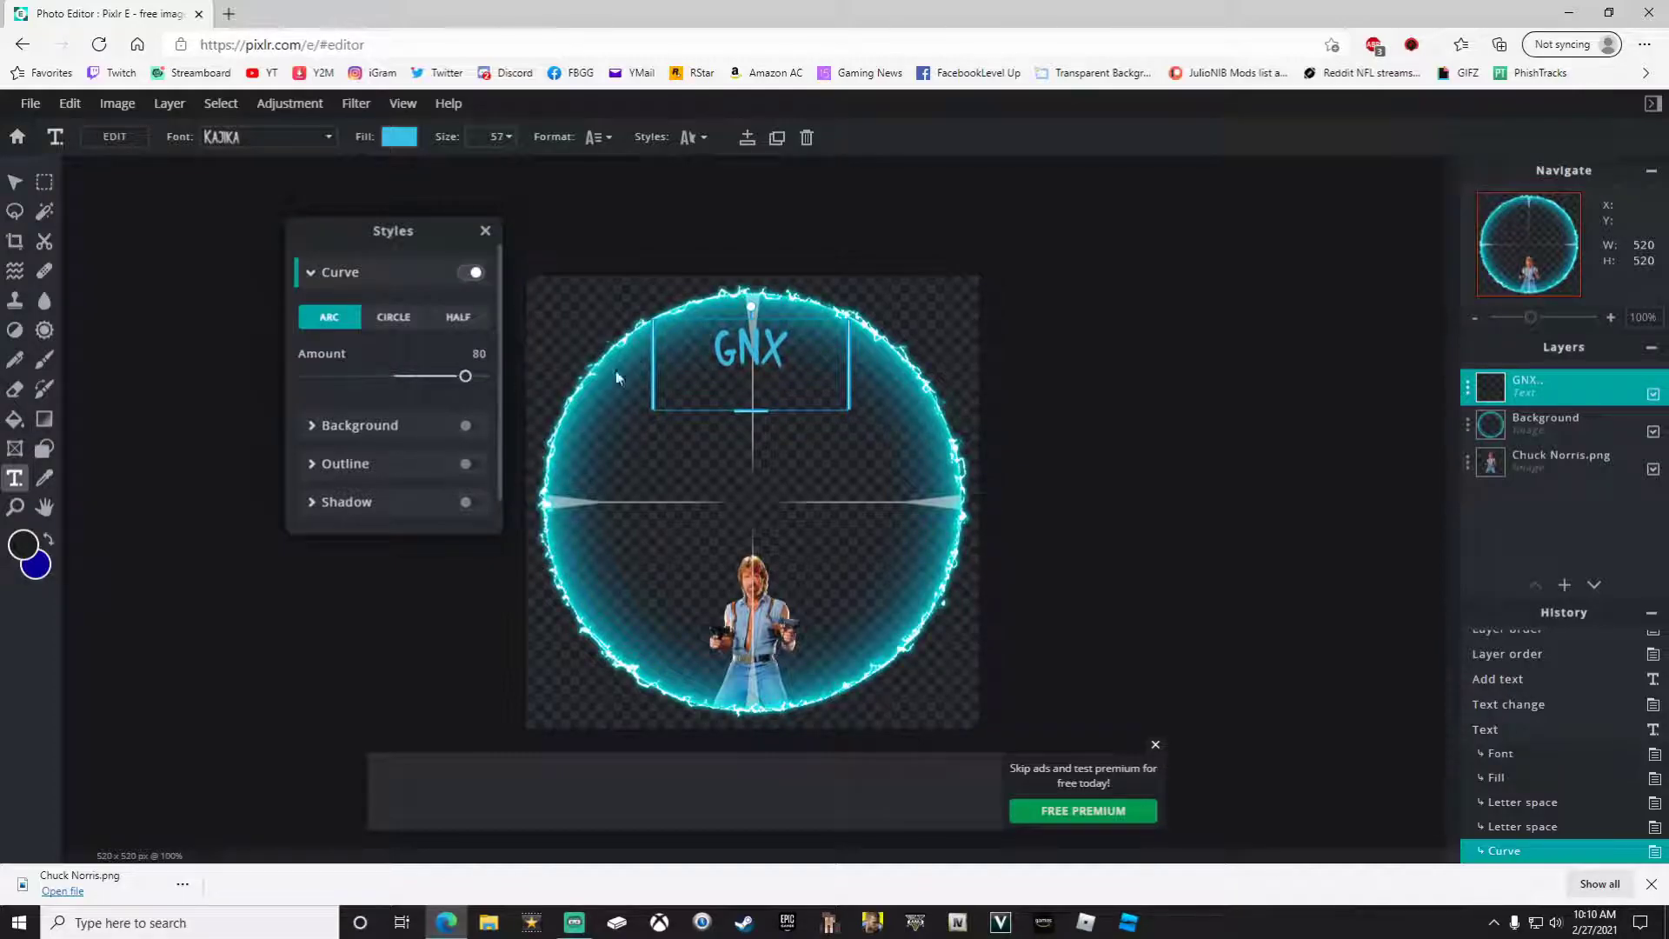
# Step: Move the GNX text up against the ring's upper edge and widen its letter spacing further
pyautogui.moveTo(750, 379); pyautogui.dragTo(755, 329)
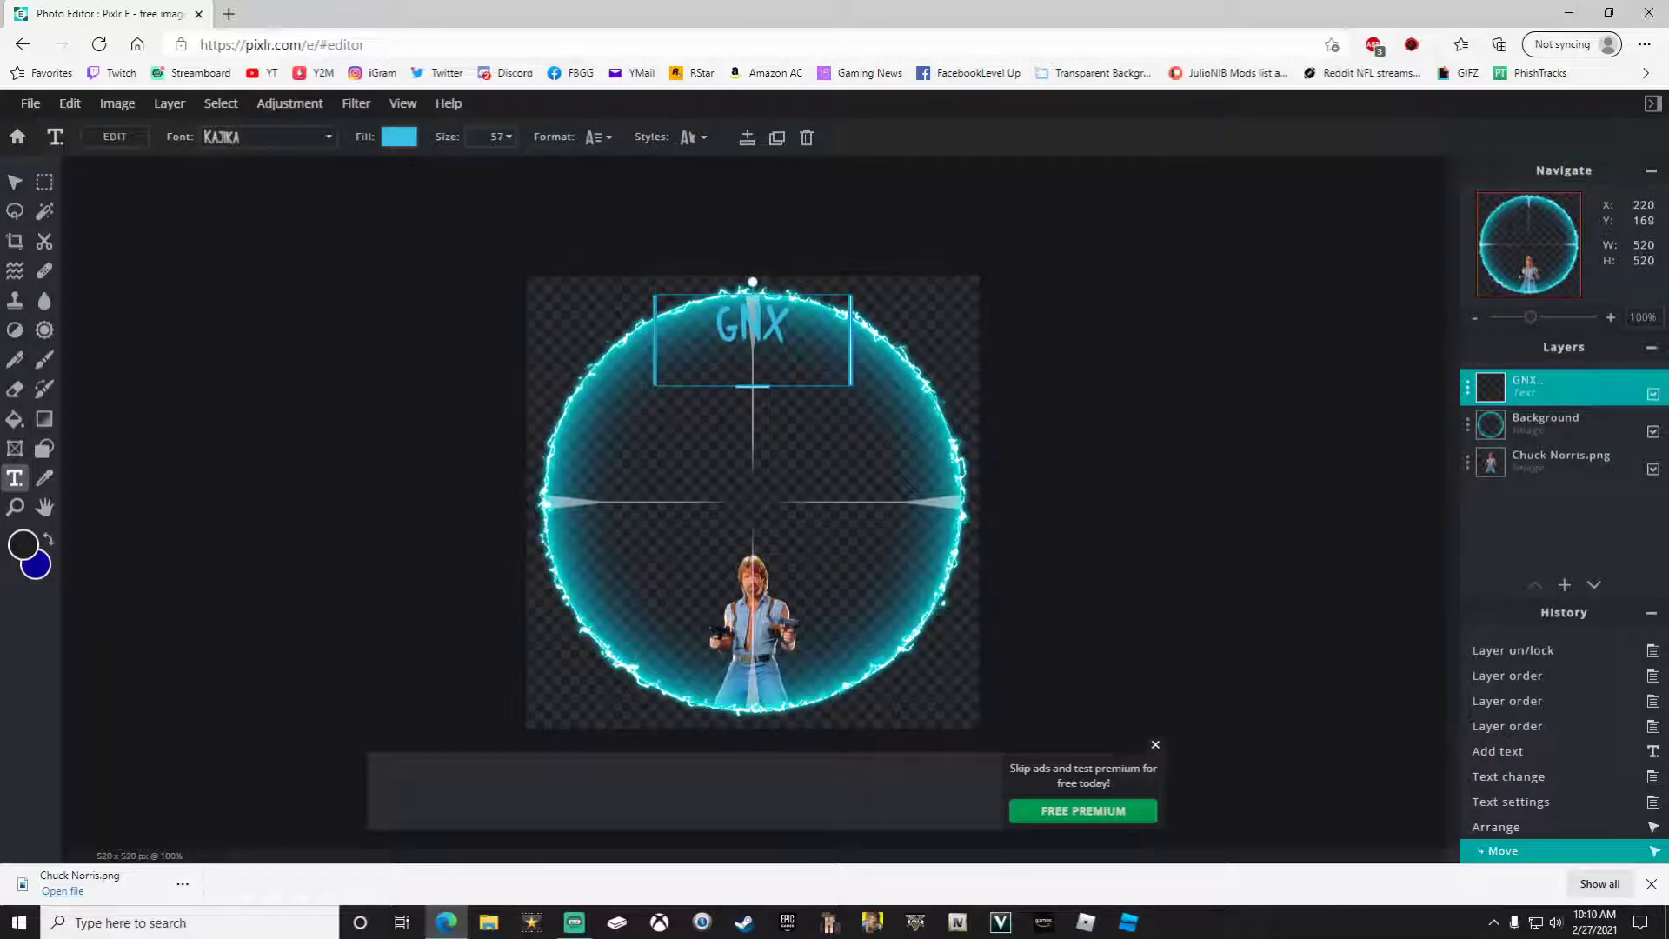
pyautogui.click(615, 143)
pyautogui.moveTo(604, 164); pyautogui.dragTo(296, 204)
pyautogui.moveTo(272, 330); pyautogui.dragTo(311, 328)
# Step: Enable an outline on the GNX text and give it a pale, near-white color
pyautogui.click(692, 137)
pyautogui.moveTo(686, 174); pyautogui.dragTo(308, 201)
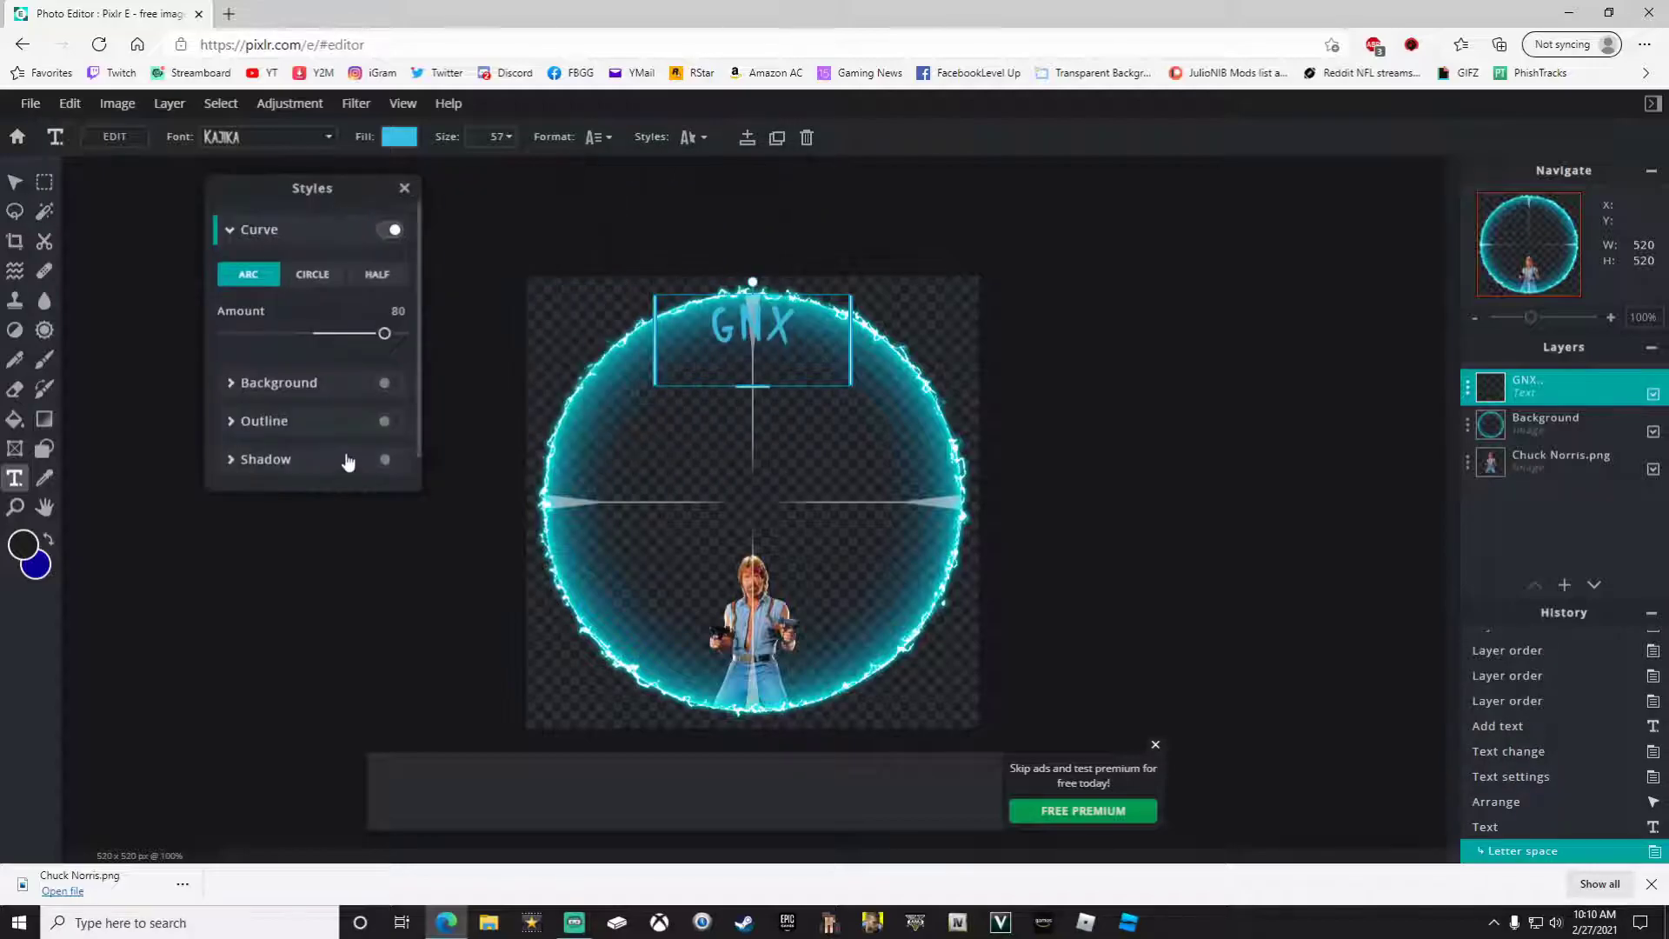
pyautogui.click(389, 422)
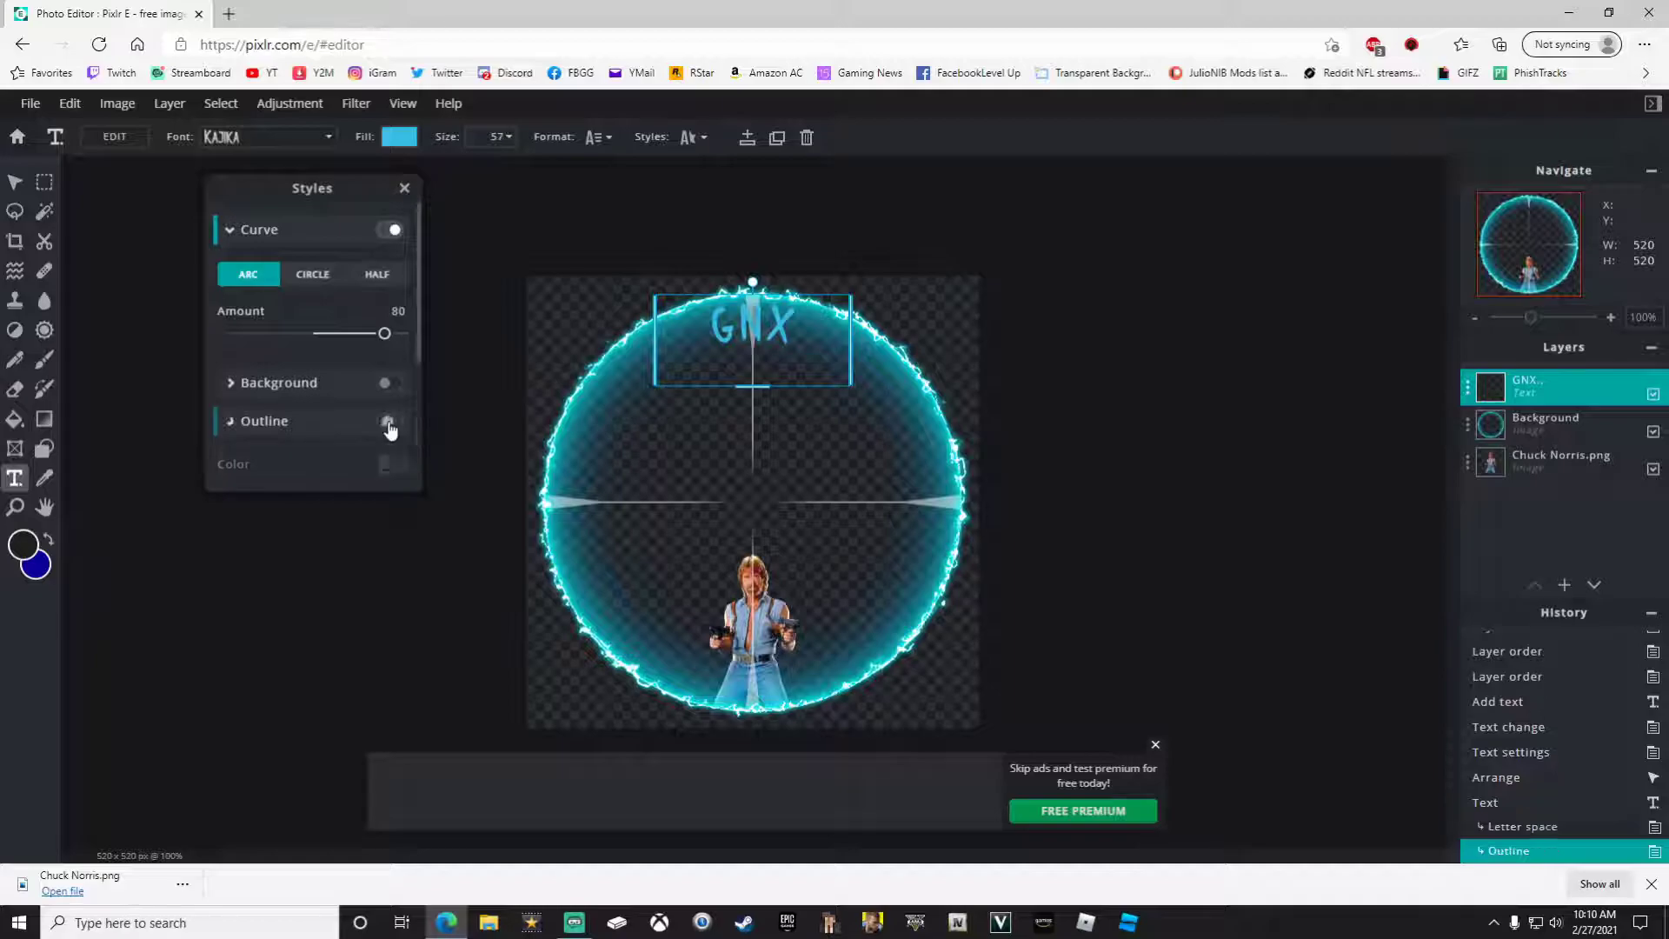
pyautogui.click(392, 464)
pyautogui.moveTo(743, 324); pyautogui.dragTo(1173, 268)
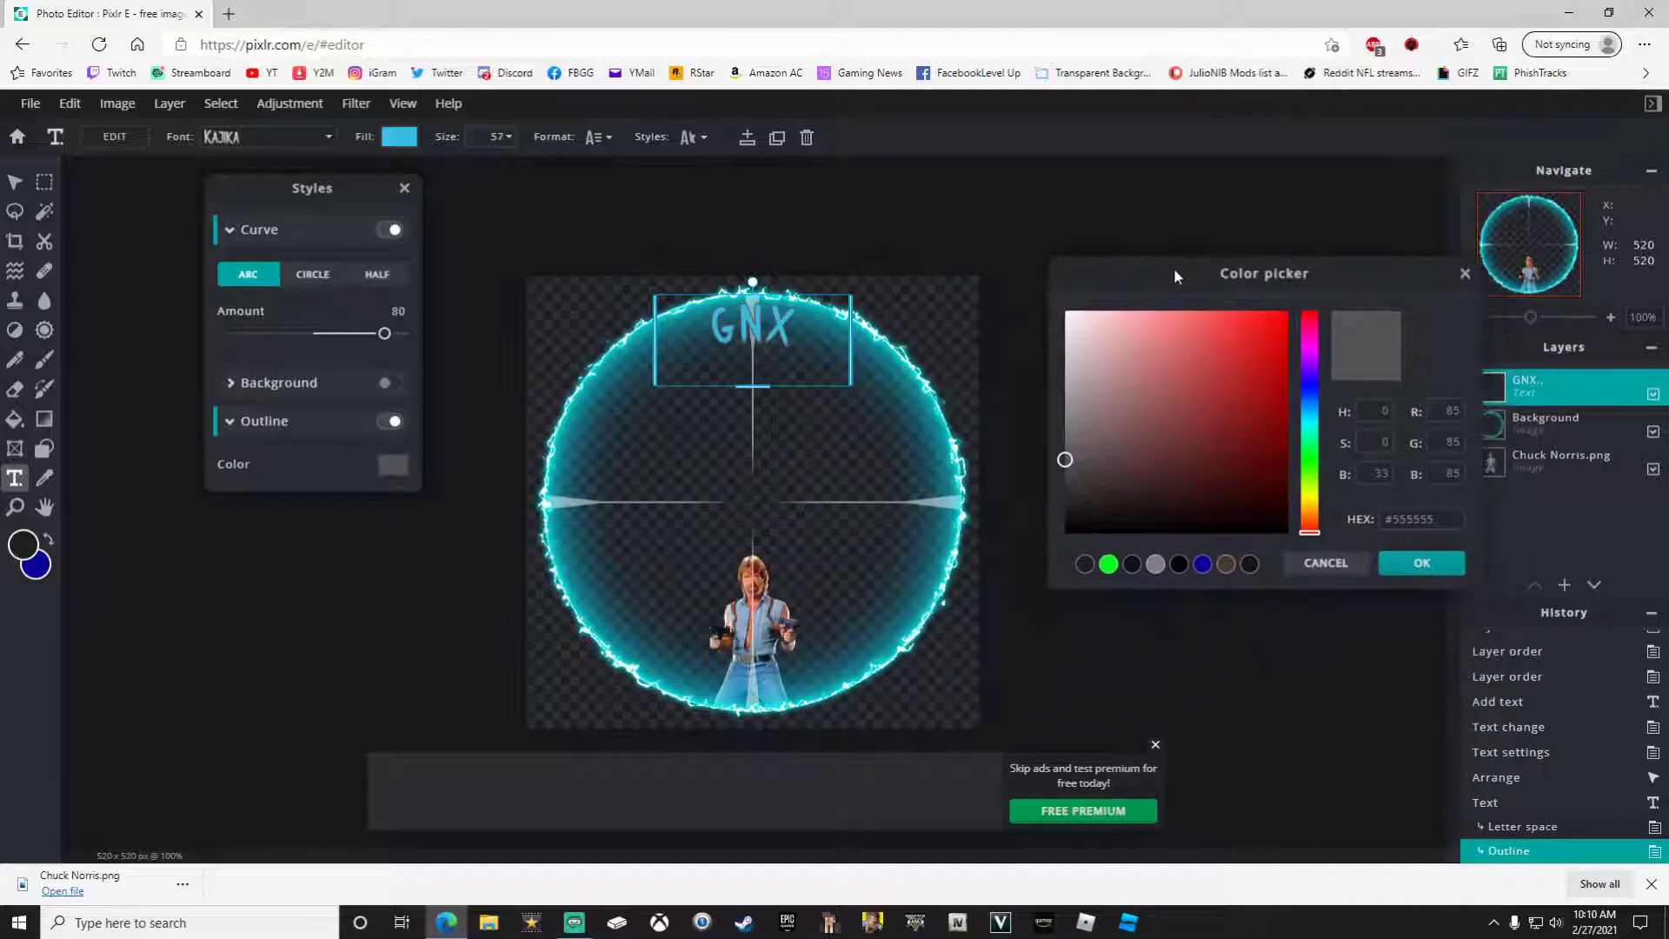
pyautogui.moveTo(1068, 457); pyautogui.dragTo(1092, 374)
# Step: Switch the GNX text's fill to a linear gradient with a direction of 61.3
pyautogui.click(411, 148)
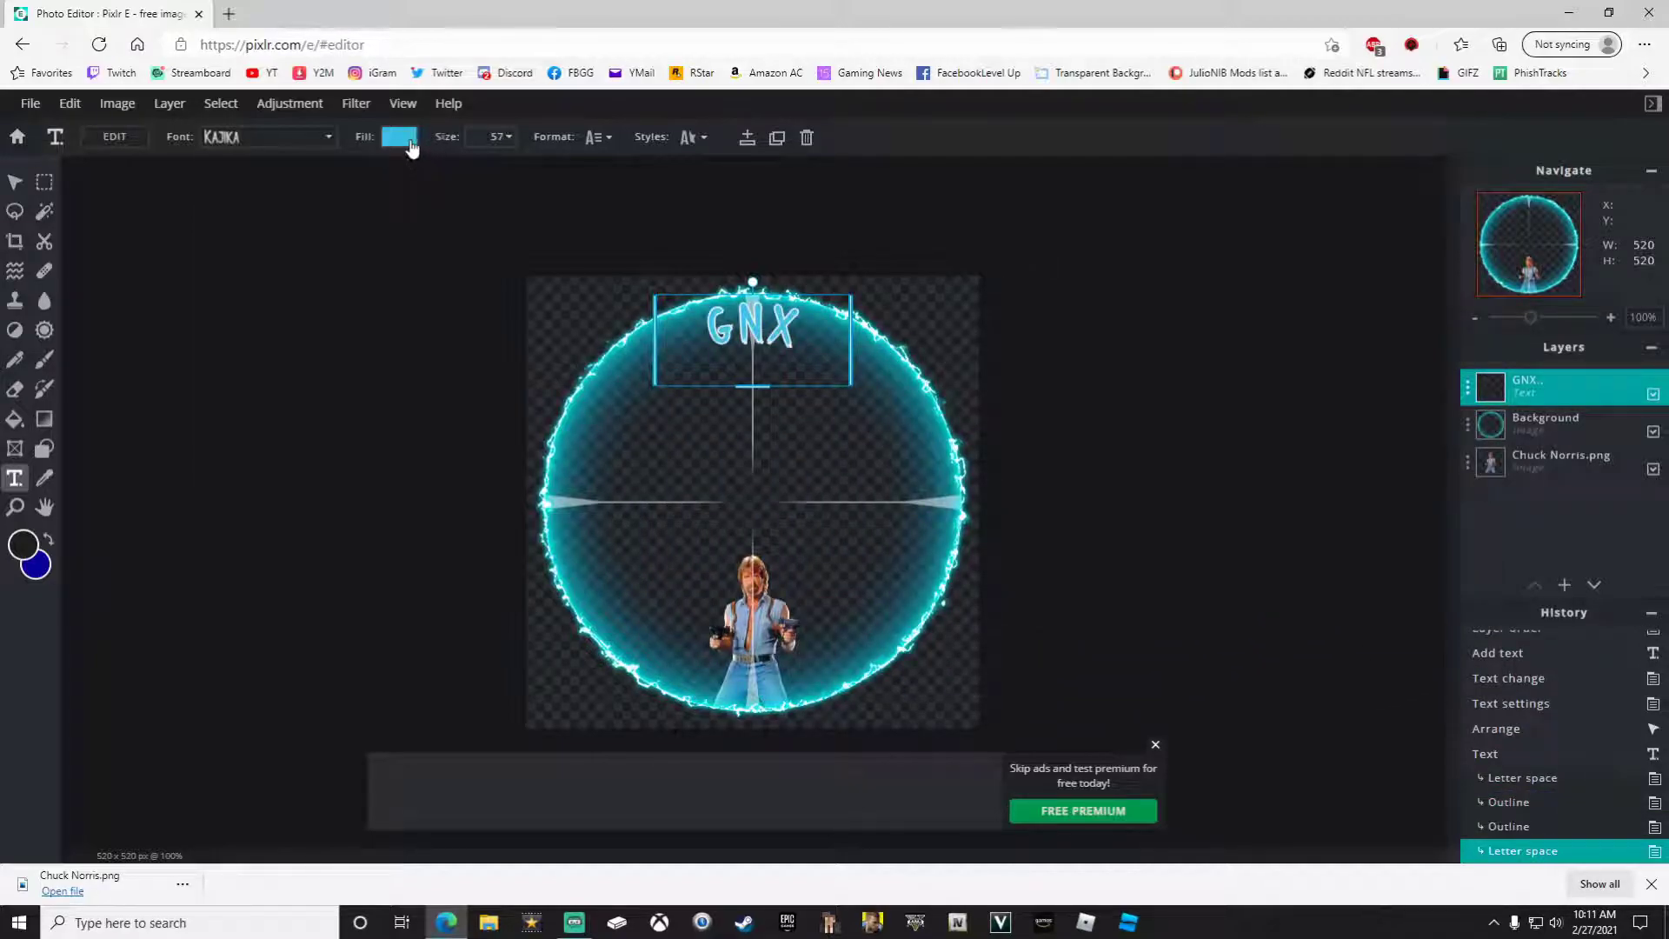
pyautogui.click(408, 148)
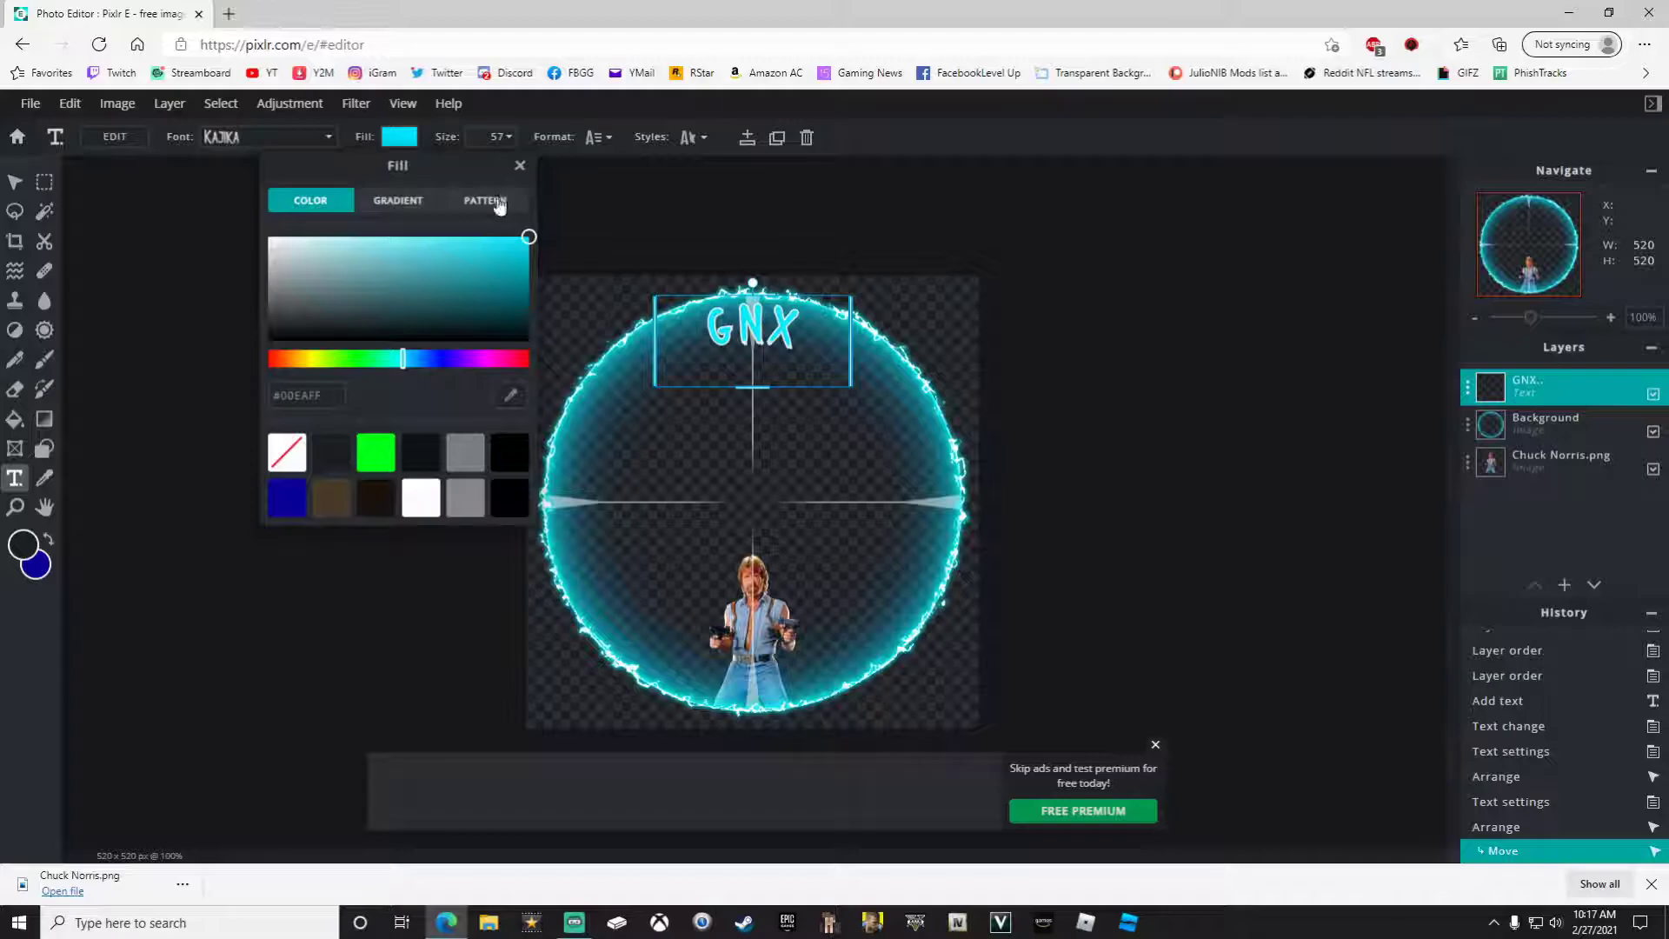
pyautogui.moveTo(528, 238); pyautogui.dragTo(518, 247)
pyautogui.click(396, 205)
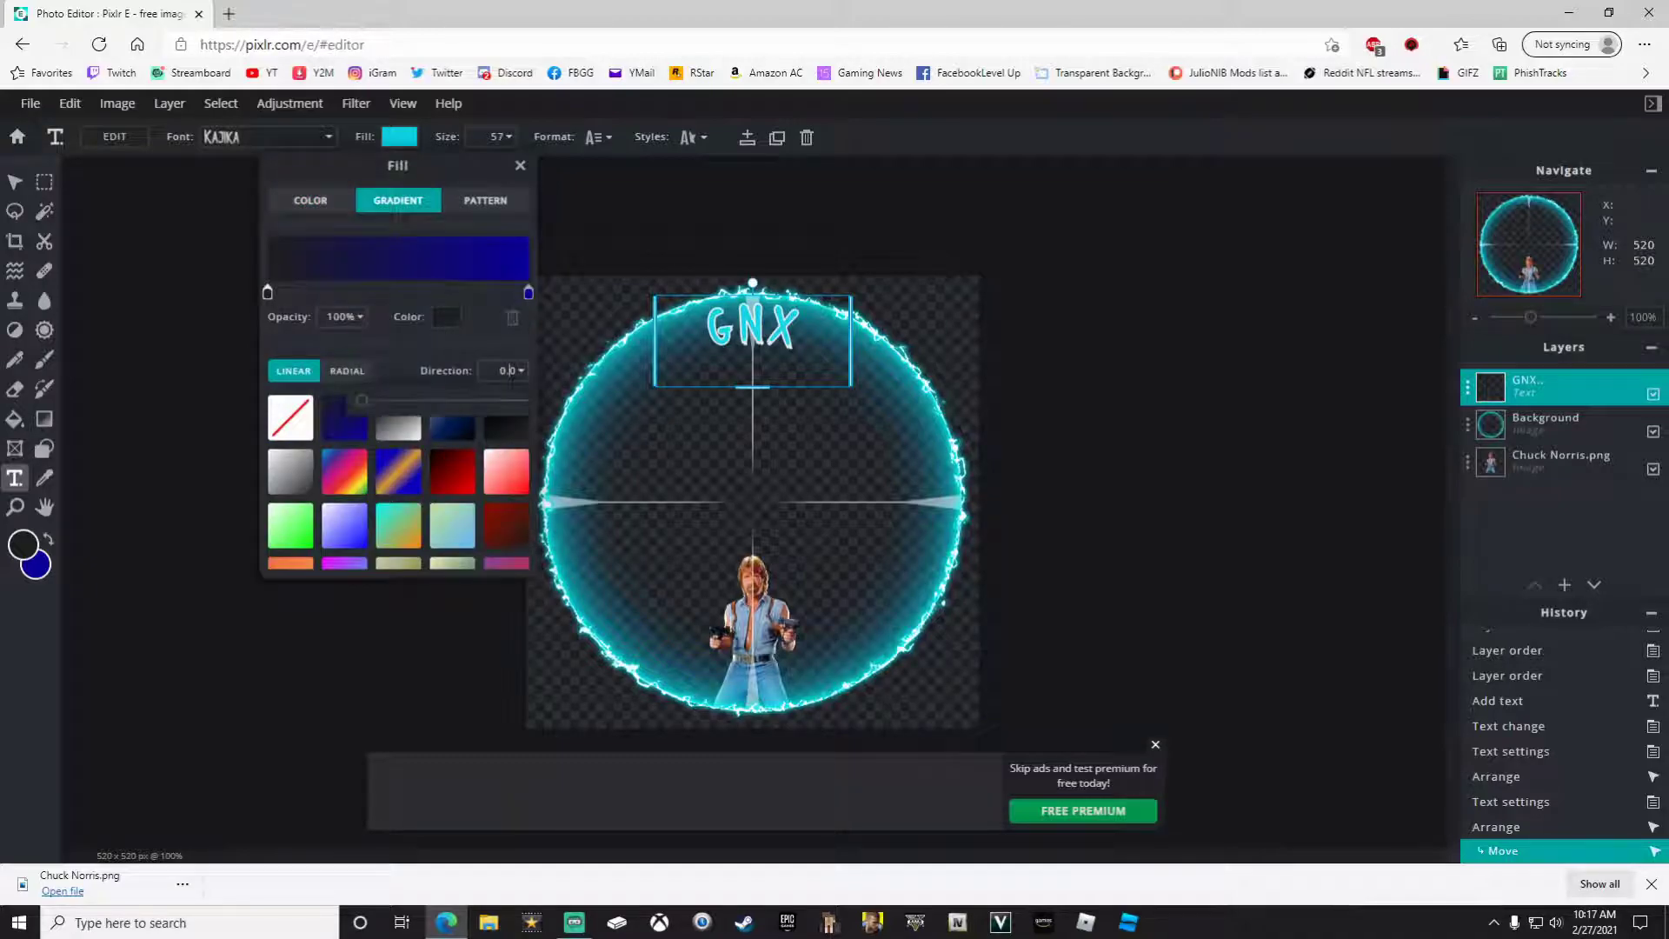
pyautogui.moveTo(362, 401)
pyautogui.mouseDown()
pyautogui.moveTo(421, 400)
pyautogui.moveTo(389, 400)
pyautogui.mouseUp()
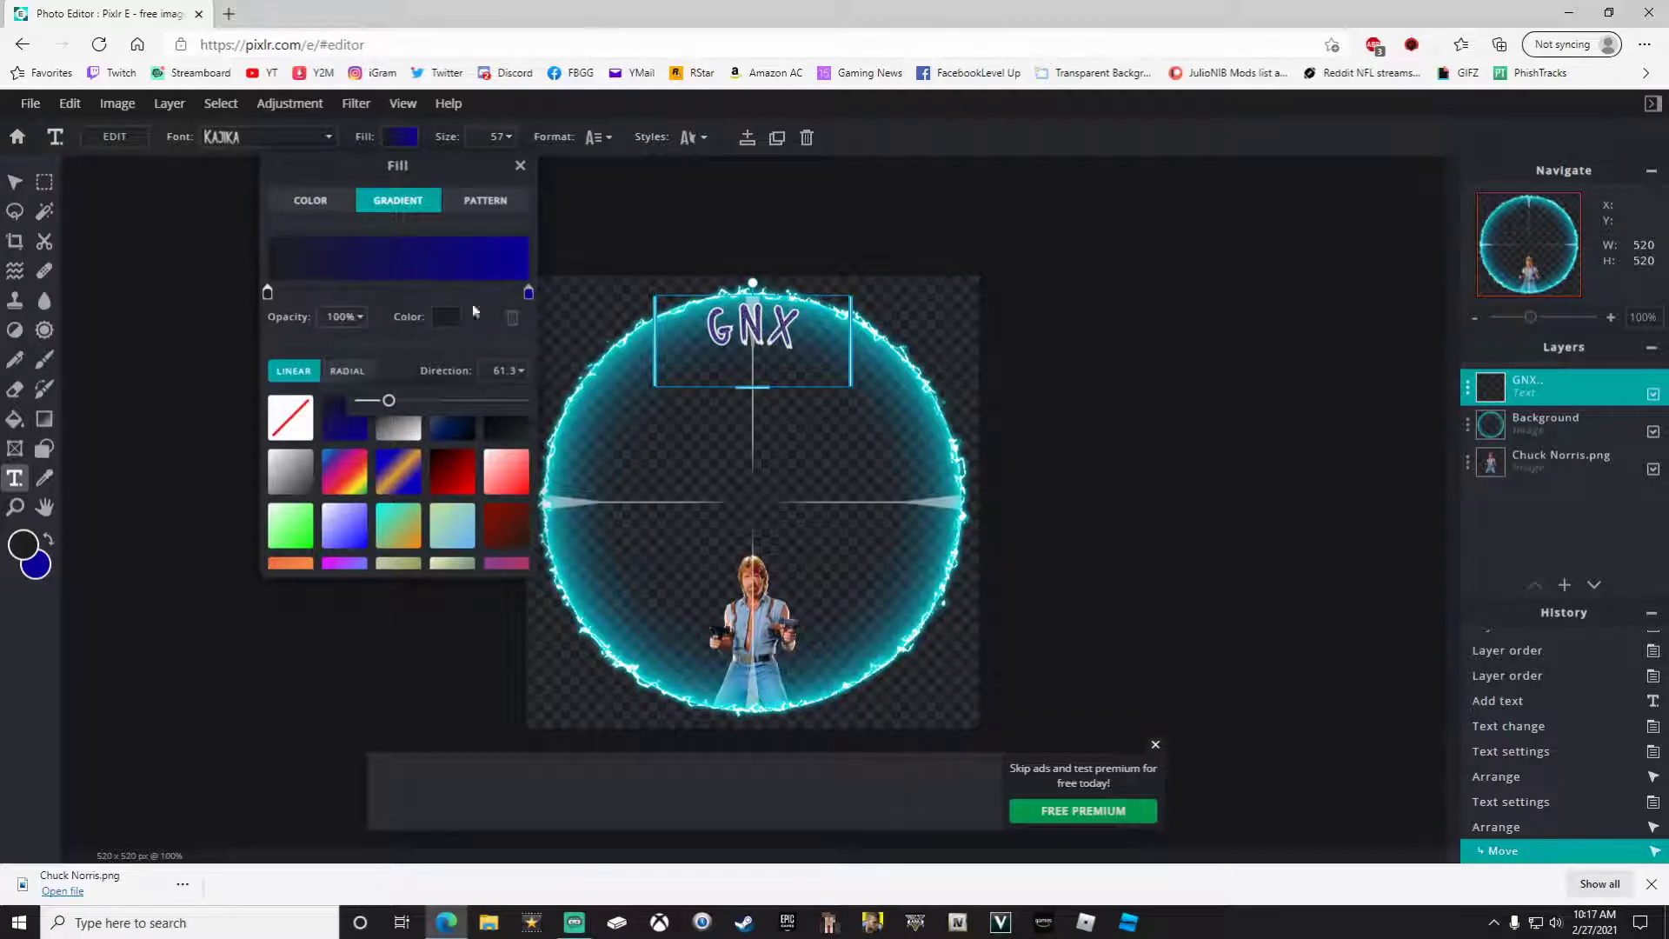
# Step: Recolor the gradient's dark blue end stop to bright light blue and set the gradient direction to 57.4
pyautogui.click(527, 293)
pyautogui.click(448, 317)
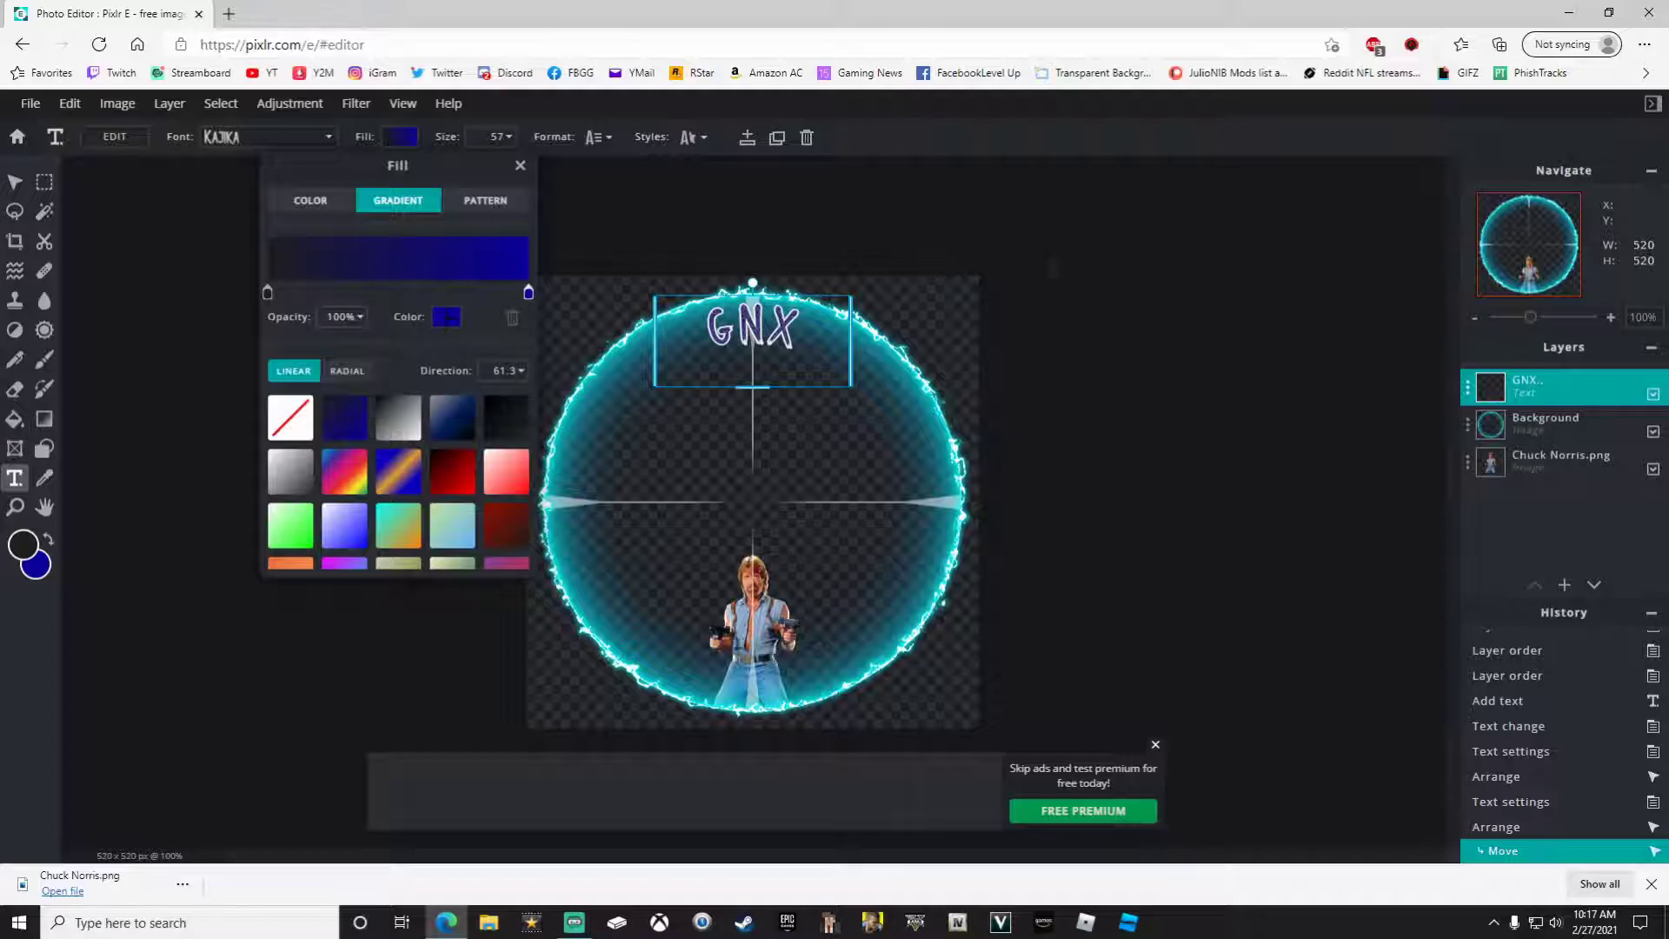
pyautogui.moveTo(1309, 383); pyautogui.dragTo(1310, 411)
pyautogui.moveTo(1271, 341); pyautogui.dragTo(1261, 310)
pyautogui.click(1396, 564)
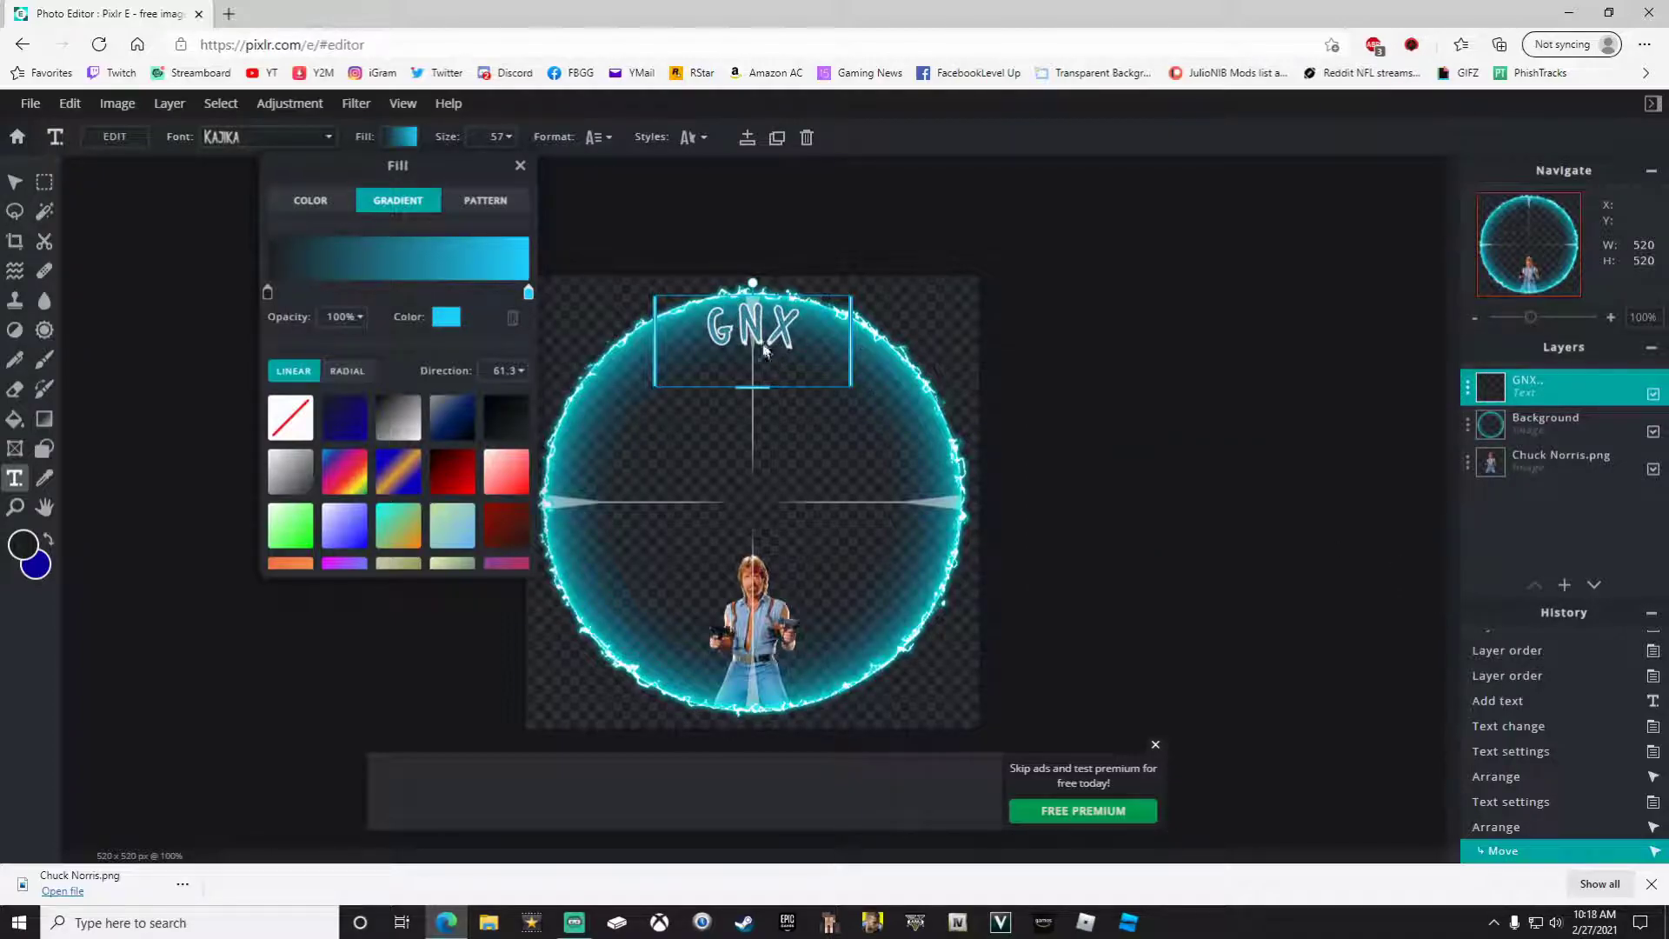
pyautogui.click(513, 370)
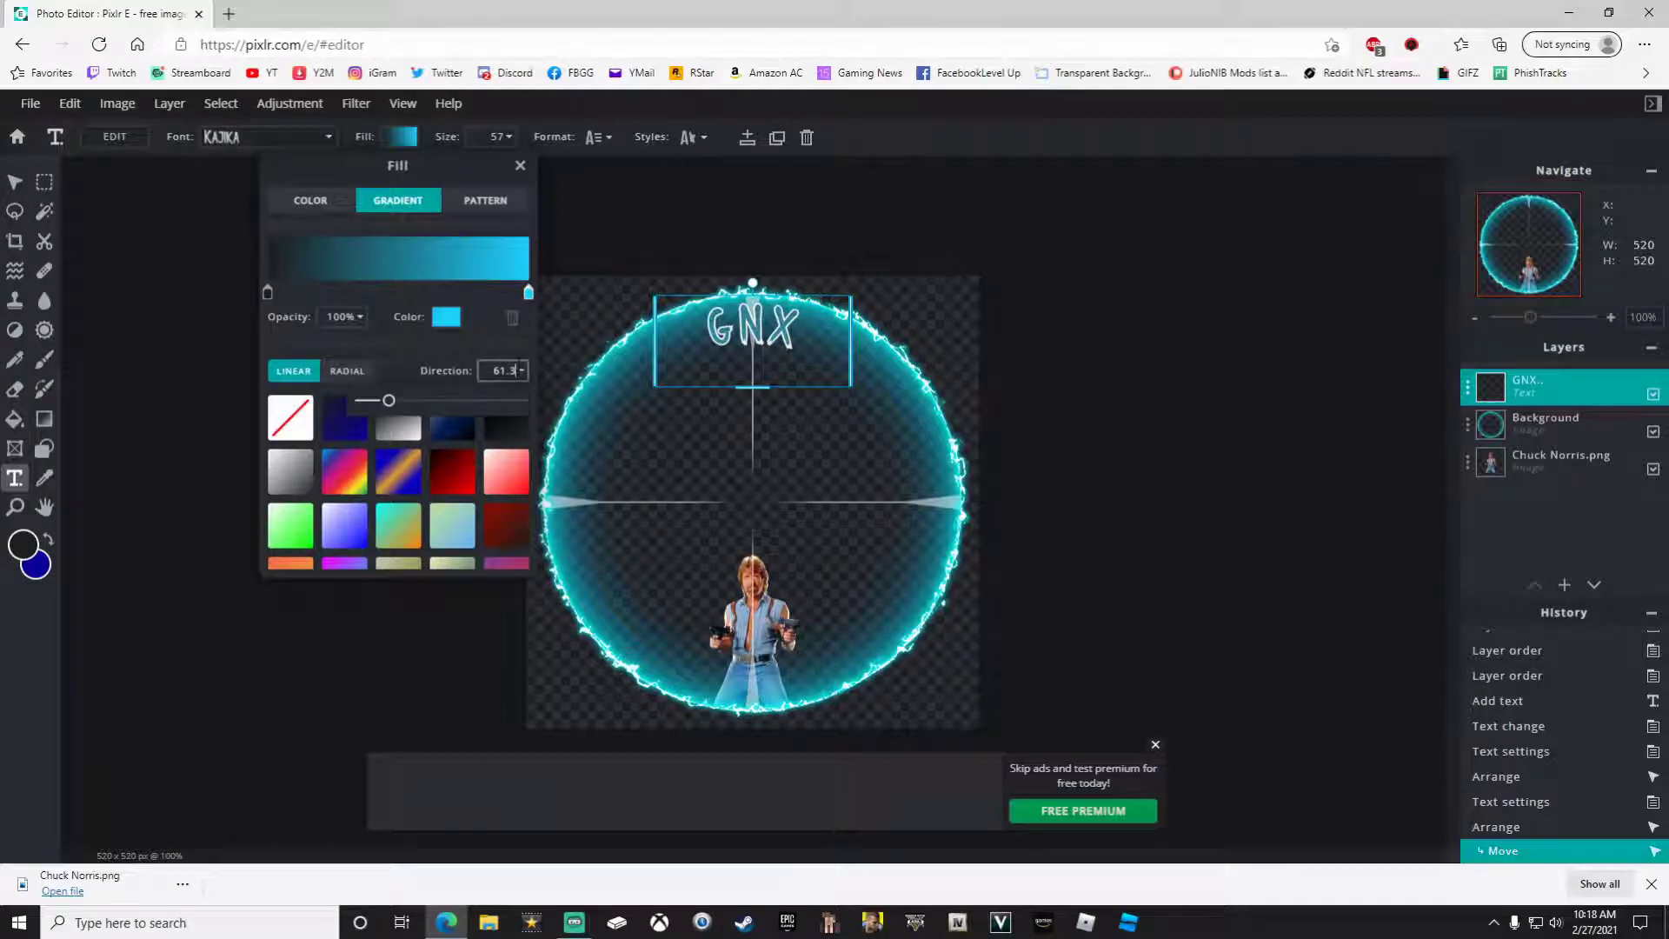
pyautogui.moveTo(393, 404)
pyautogui.mouseDown()
pyautogui.moveTo(465, 405)
pyautogui.moveTo(387, 403)
pyautogui.mouseUp()
# Step: Recolor the gradient's dark start stop to near-white, #FBFBFB
pyautogui.click(268, 293)
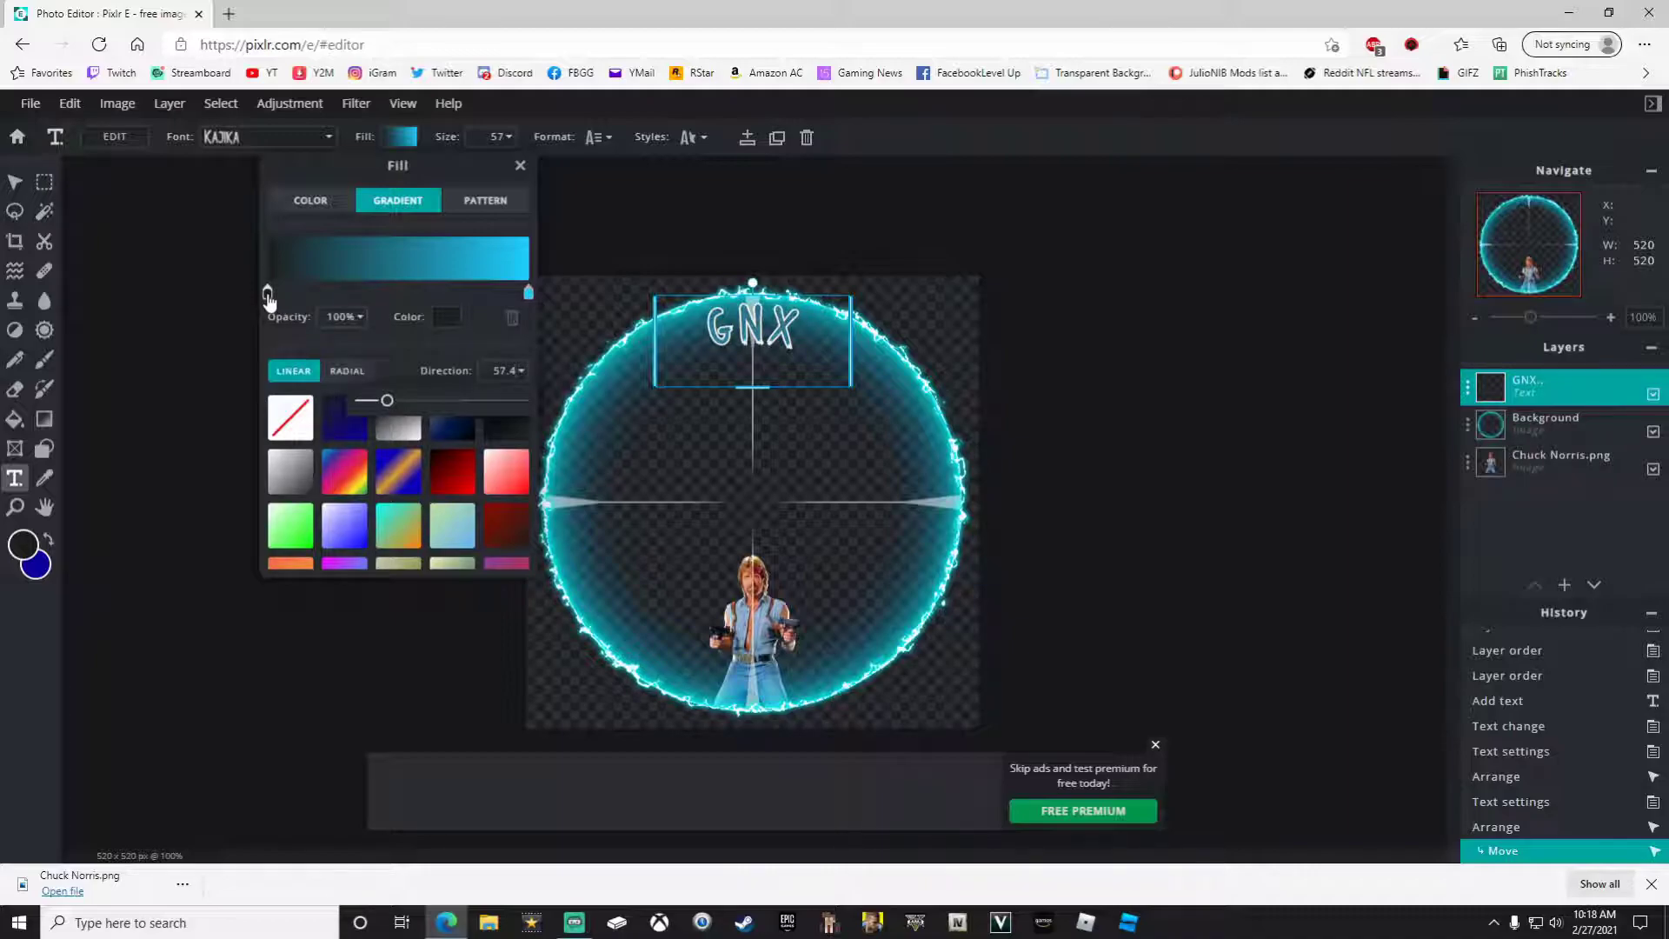
pyautogui.click(268, 295)
pyautogui.click(1065, 315)
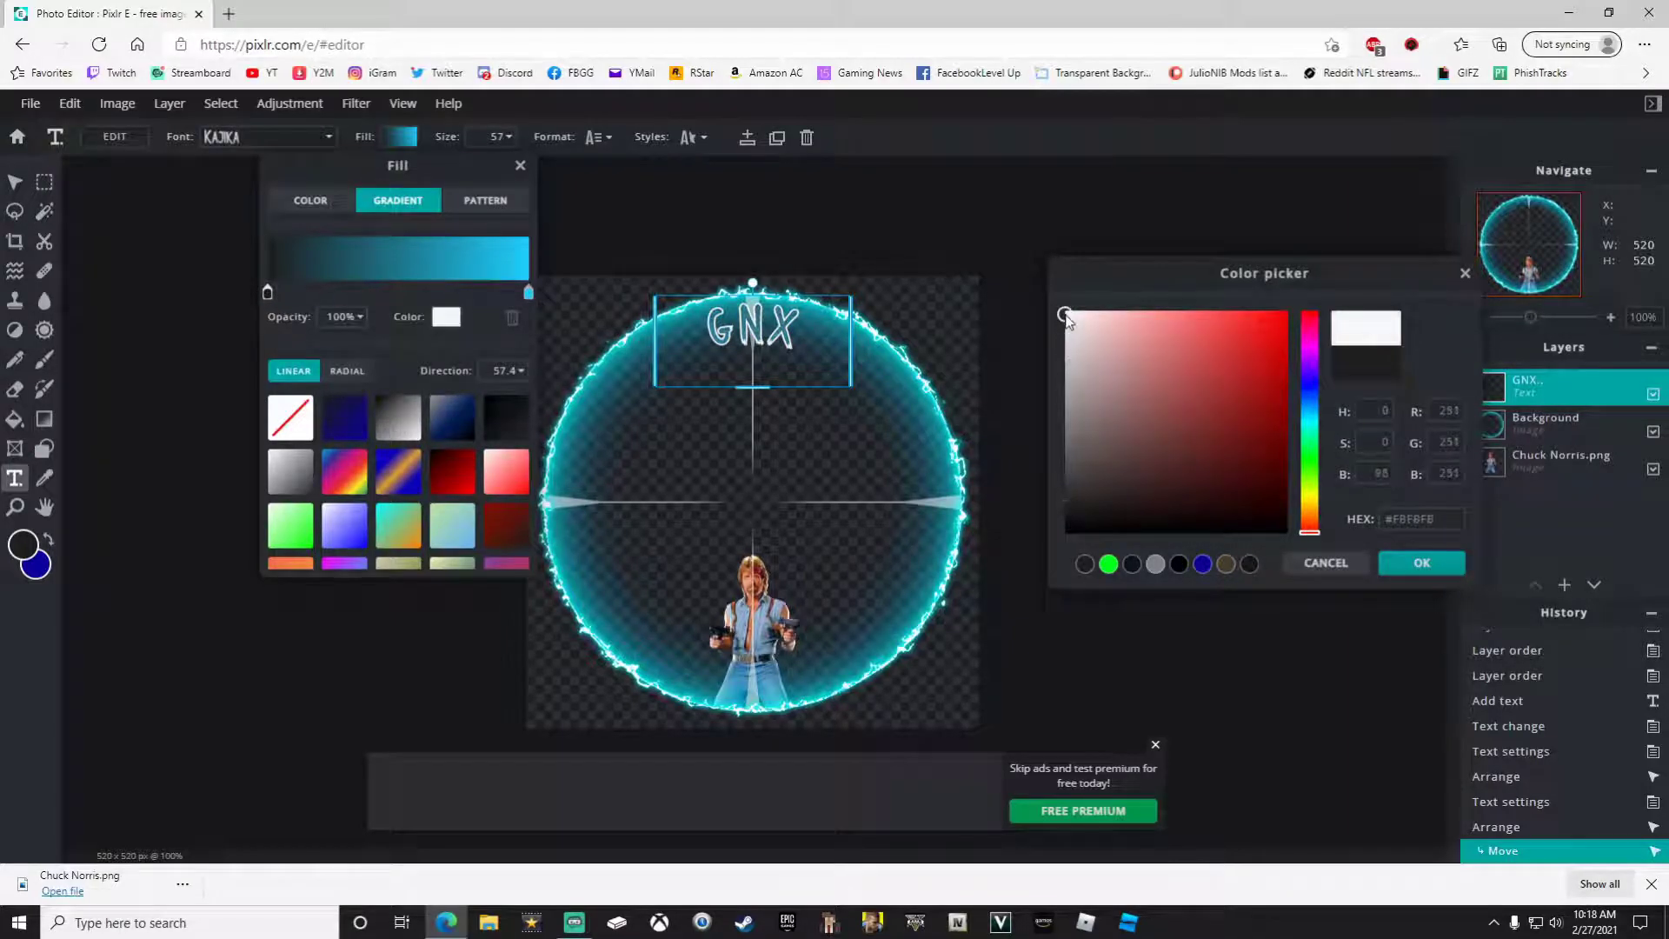
pyautogui.click(1421, 563)
# Step: Set the direction of the GNX text's gradient fill to about 215
pyautogui.click(509, 371)
pyautogui.moveTo(387, 403); pyautogui.dragTo(457, 402)
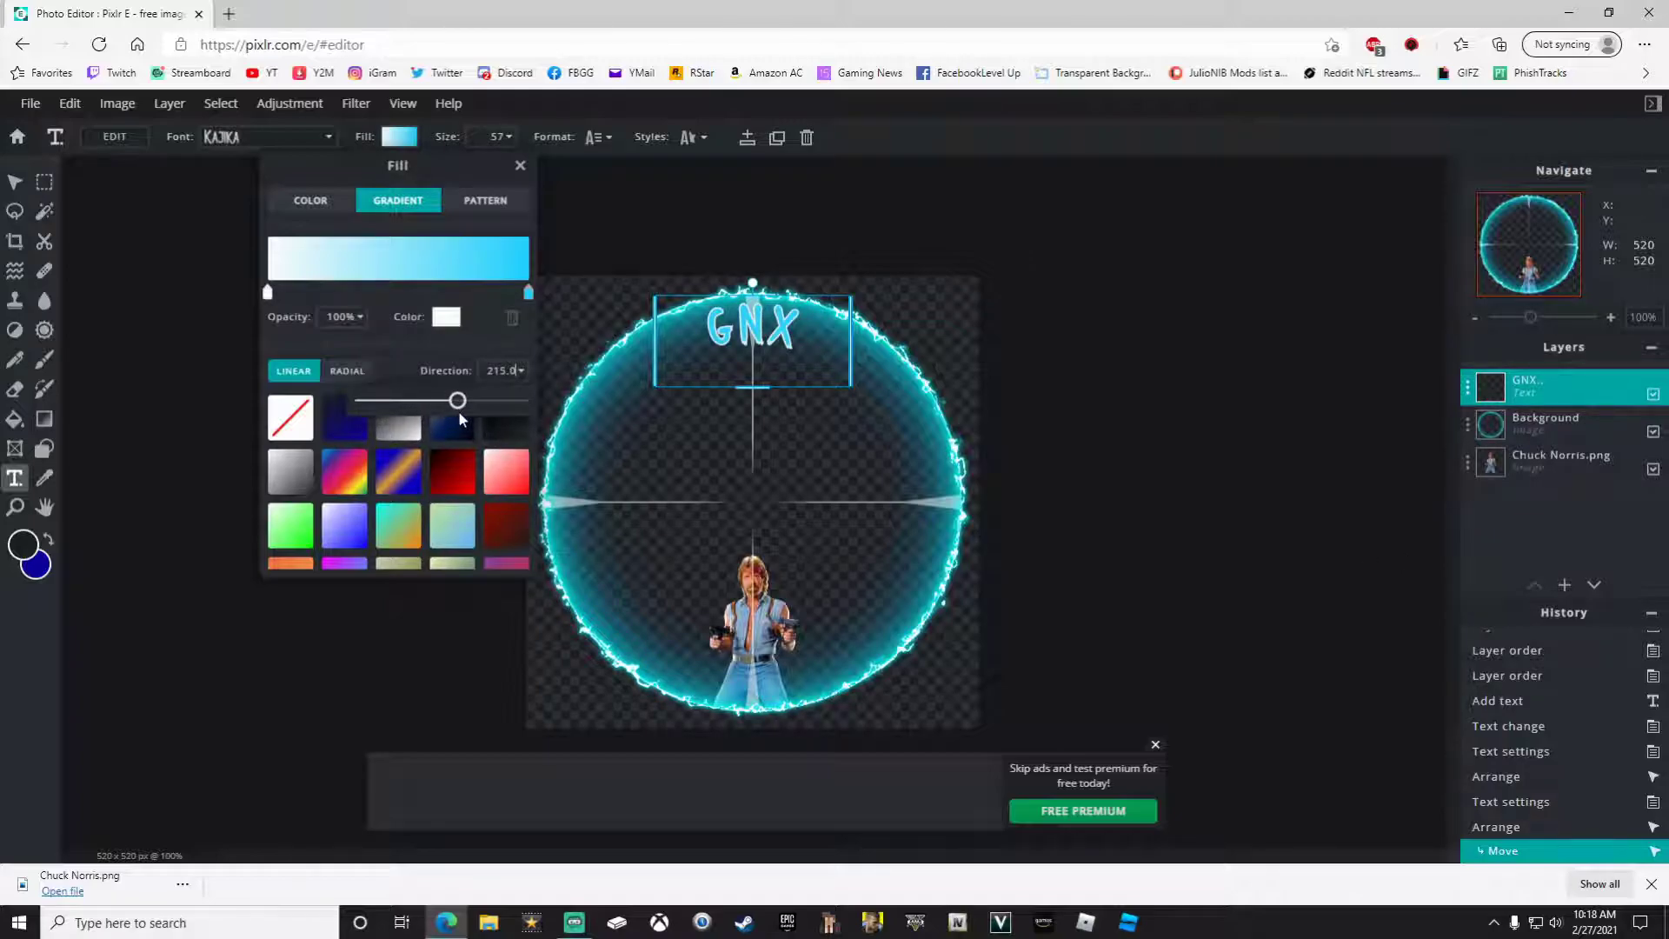
pyautogui.press('Escape')
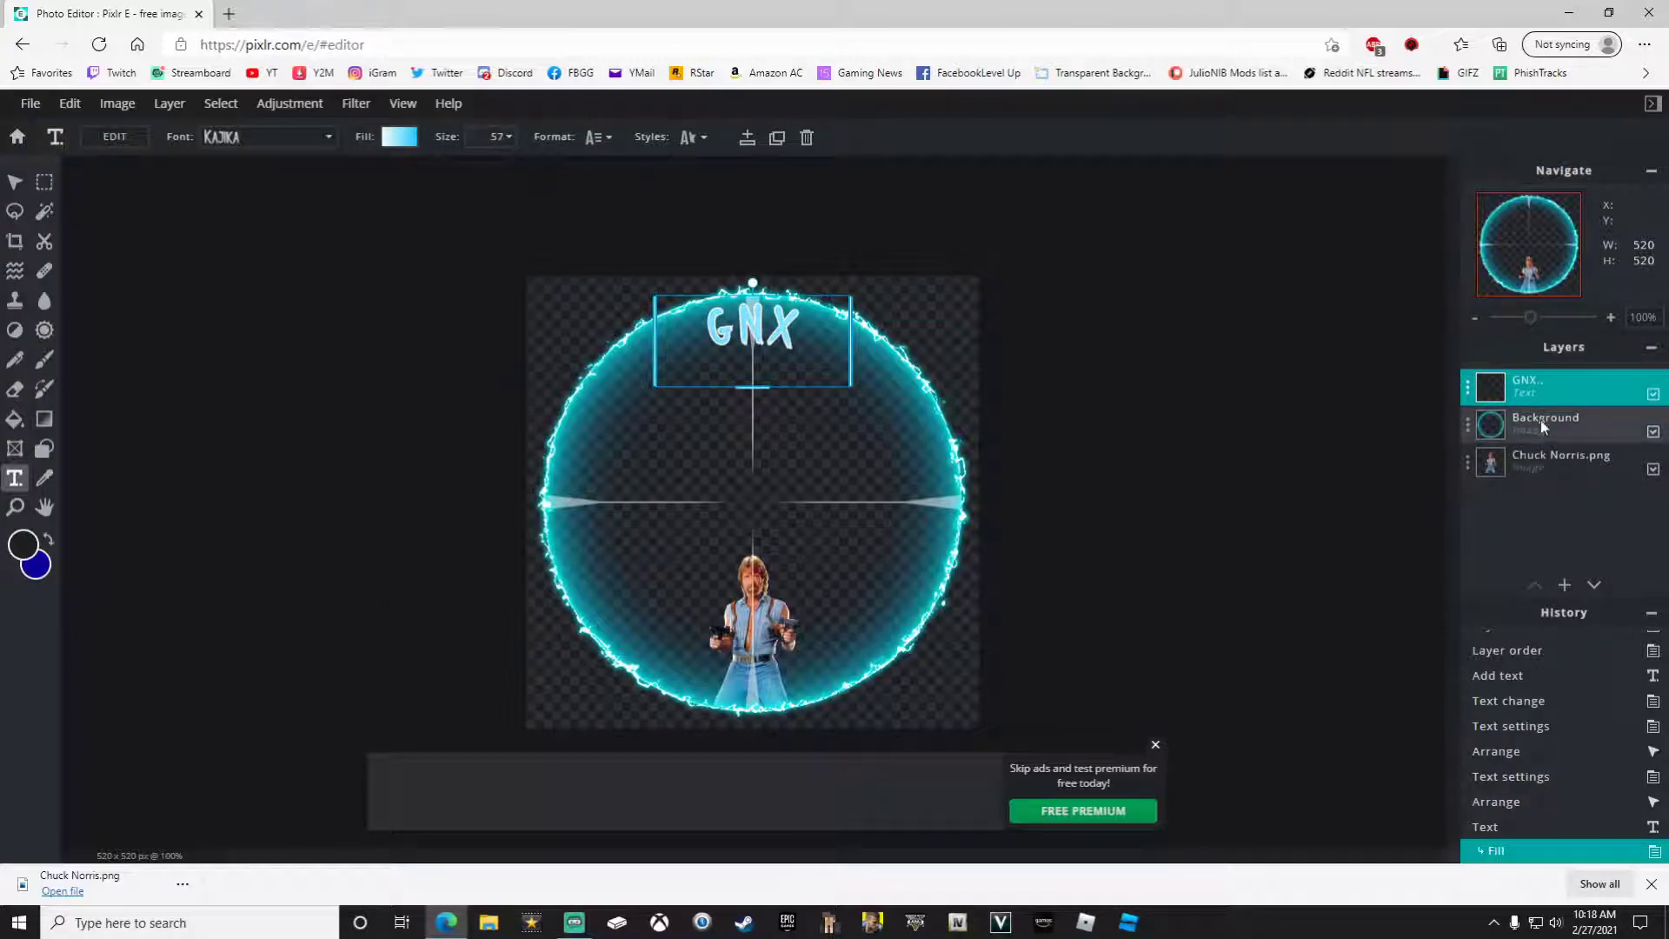
# Step: Set the GNX text layer's transparency to about 68
pyautogui.click(1468, 393)
pyautogui.moveTo(1466, 521); pyautogui.dragTo(1410, 516)
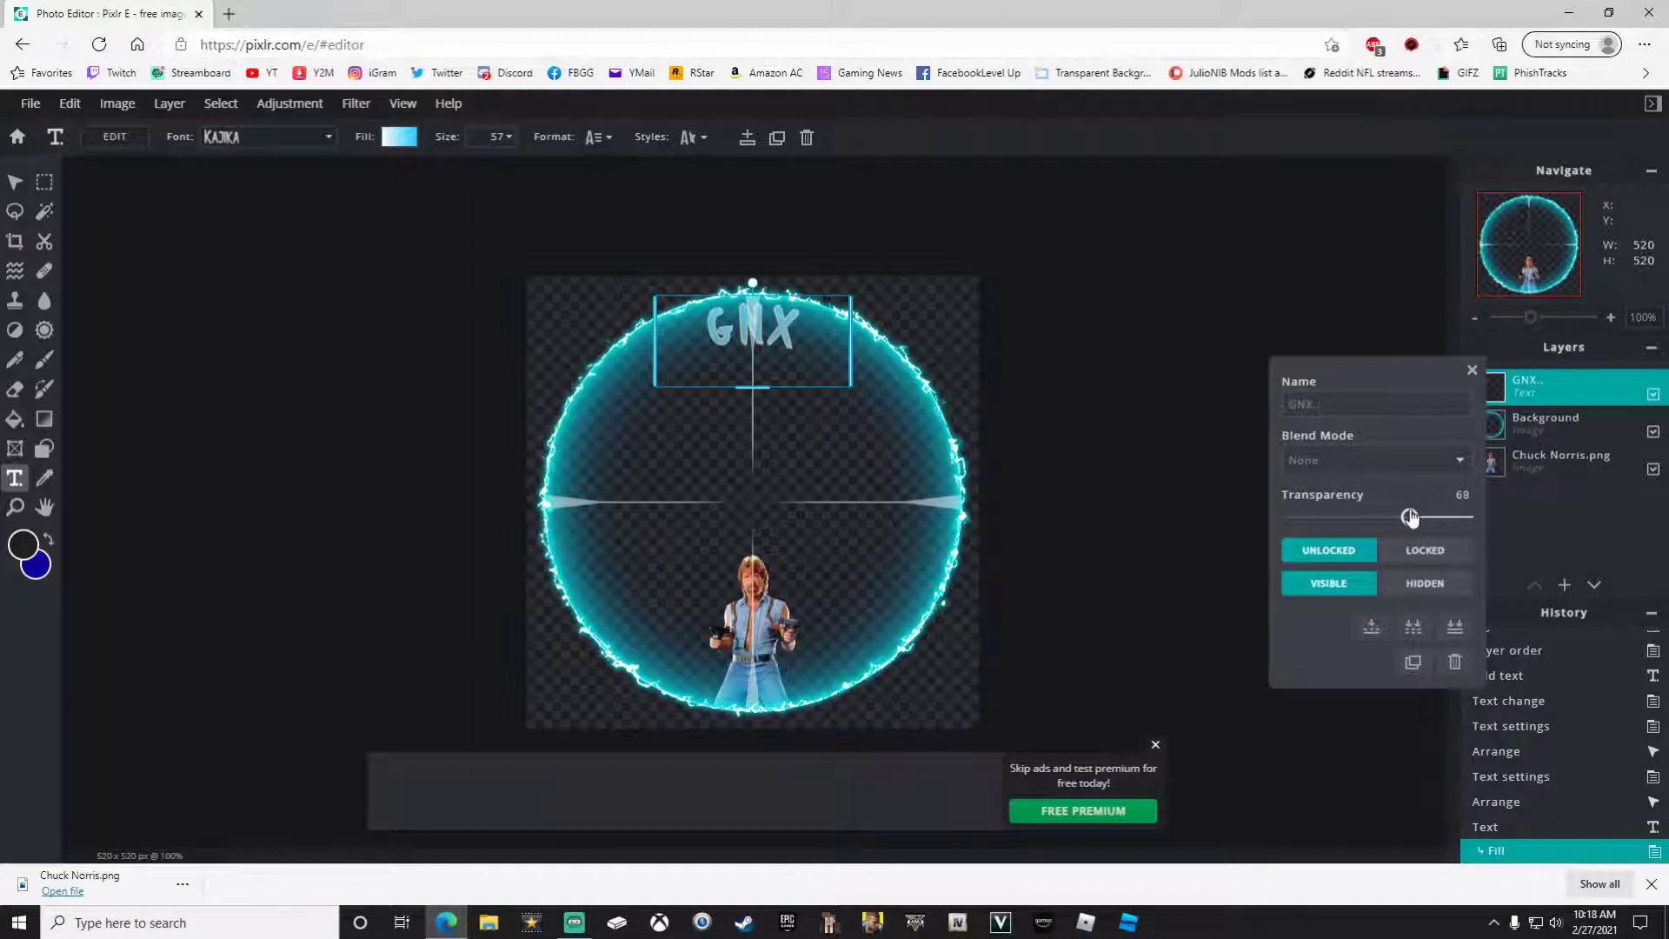
pyautogui.moveTo(1410, 516); pyautogui.dragTo(1408, 517)
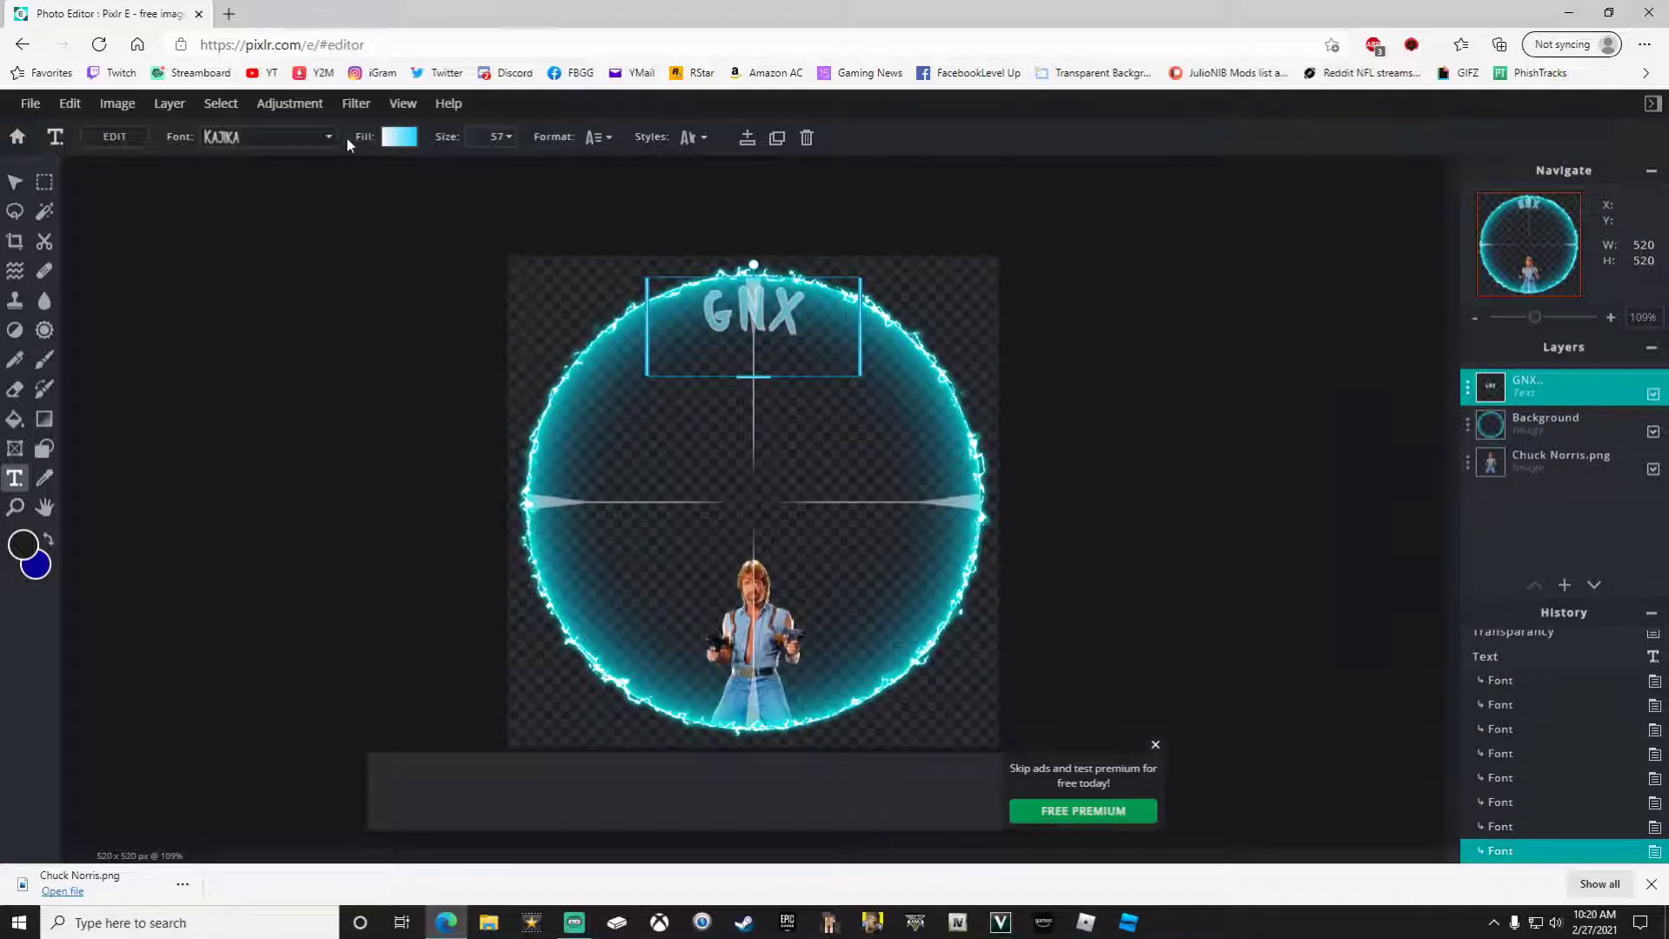
# Step: Change the font of the GNX text to NAVILL
pyautogui.click(327, 137)
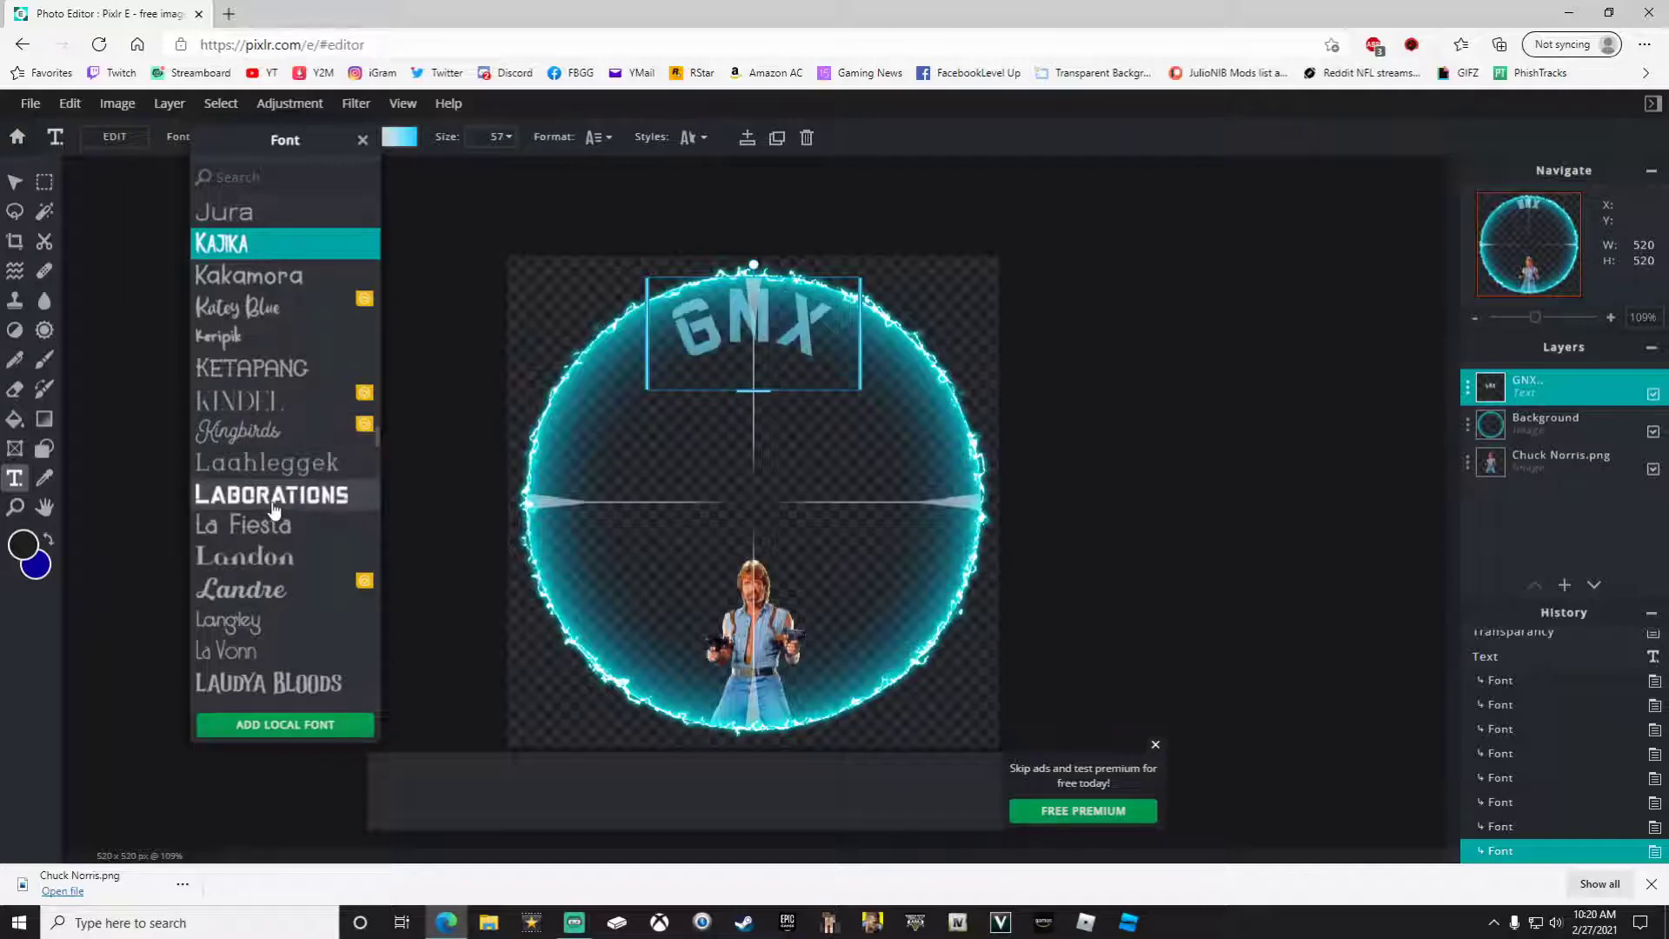
pyautogui.scroll(-5, 272, 587)
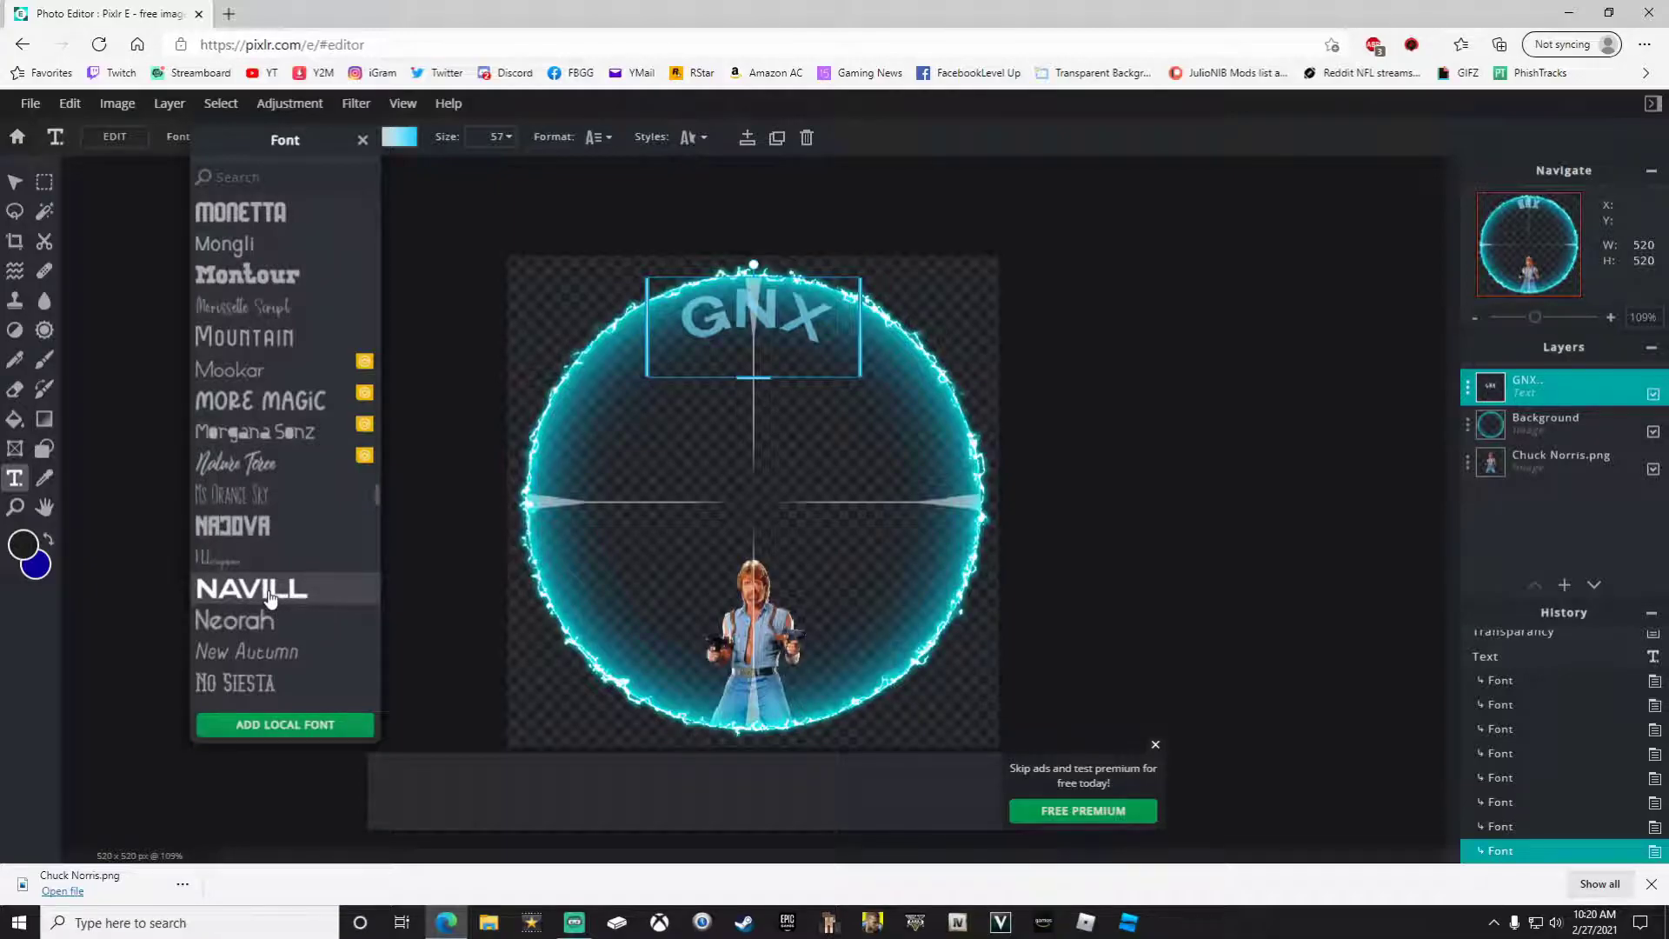
pyautogui.click(271, 595)
# Step: Reduce the arc curve amount of the GNX text and nudge the text into place inside the scope's upper rim
pyautogui.click(690, 137)
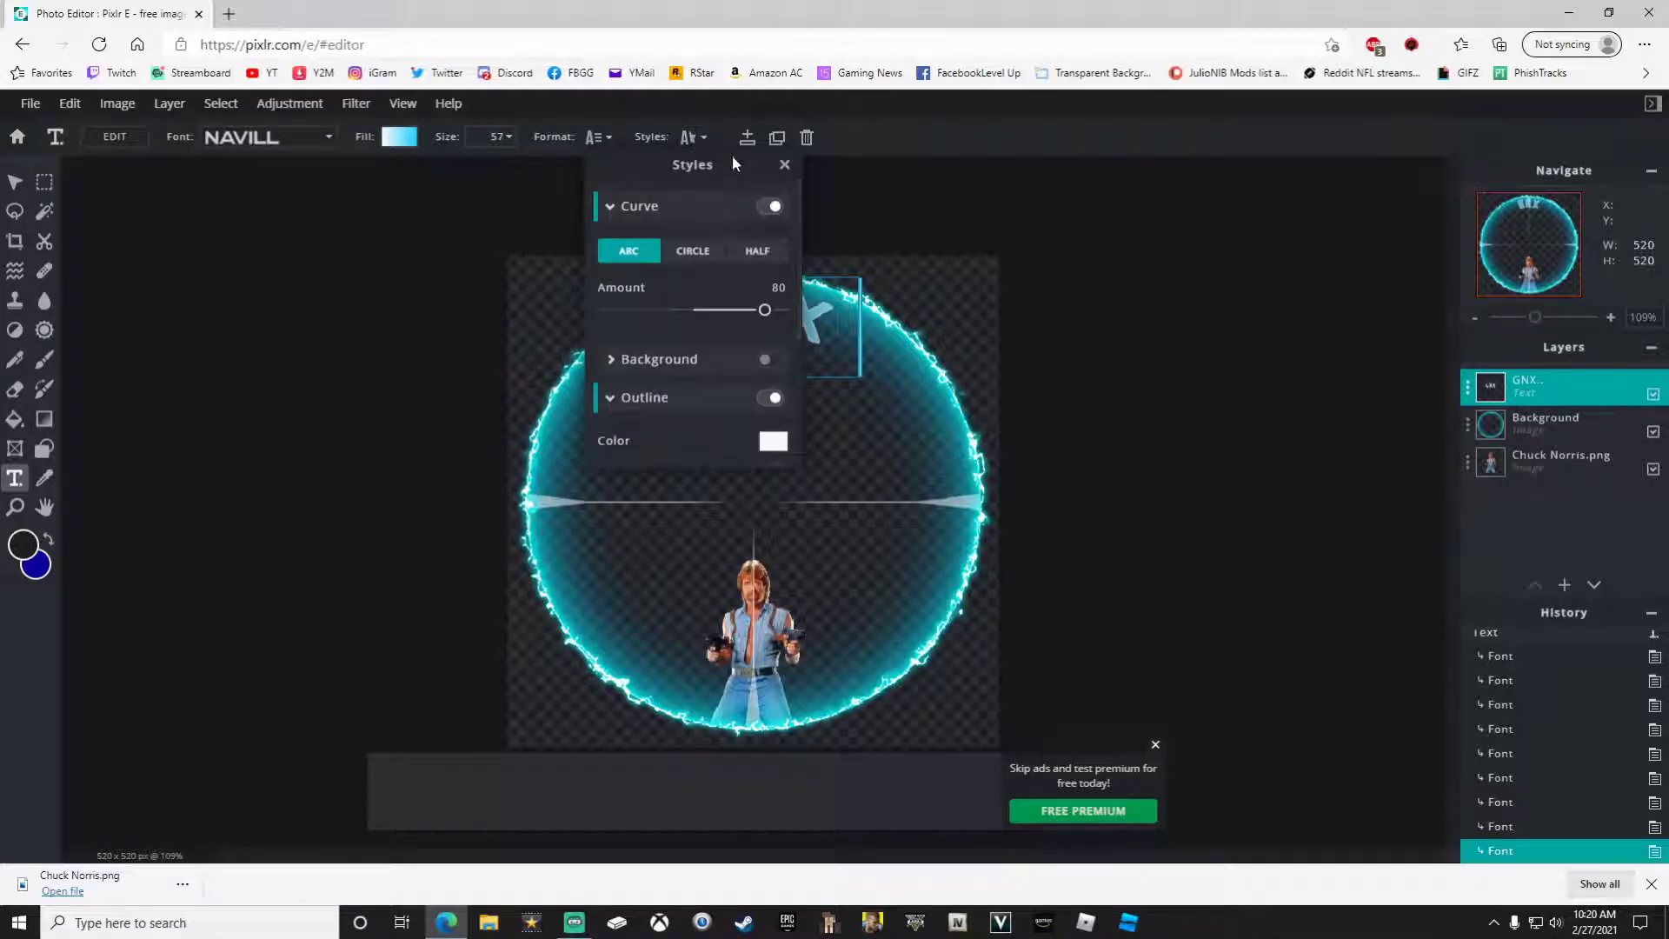
pyautogui.moveTo(732, 156); pyautogui.dragTo(244, 202)
pyautogui.moveTo(275, 354); pyautogui.dragTo(245, 360)
pyautogui.moveTo(750, 311); pyautogui.dragTo(751, 317)
pyautogui.press('Escape')
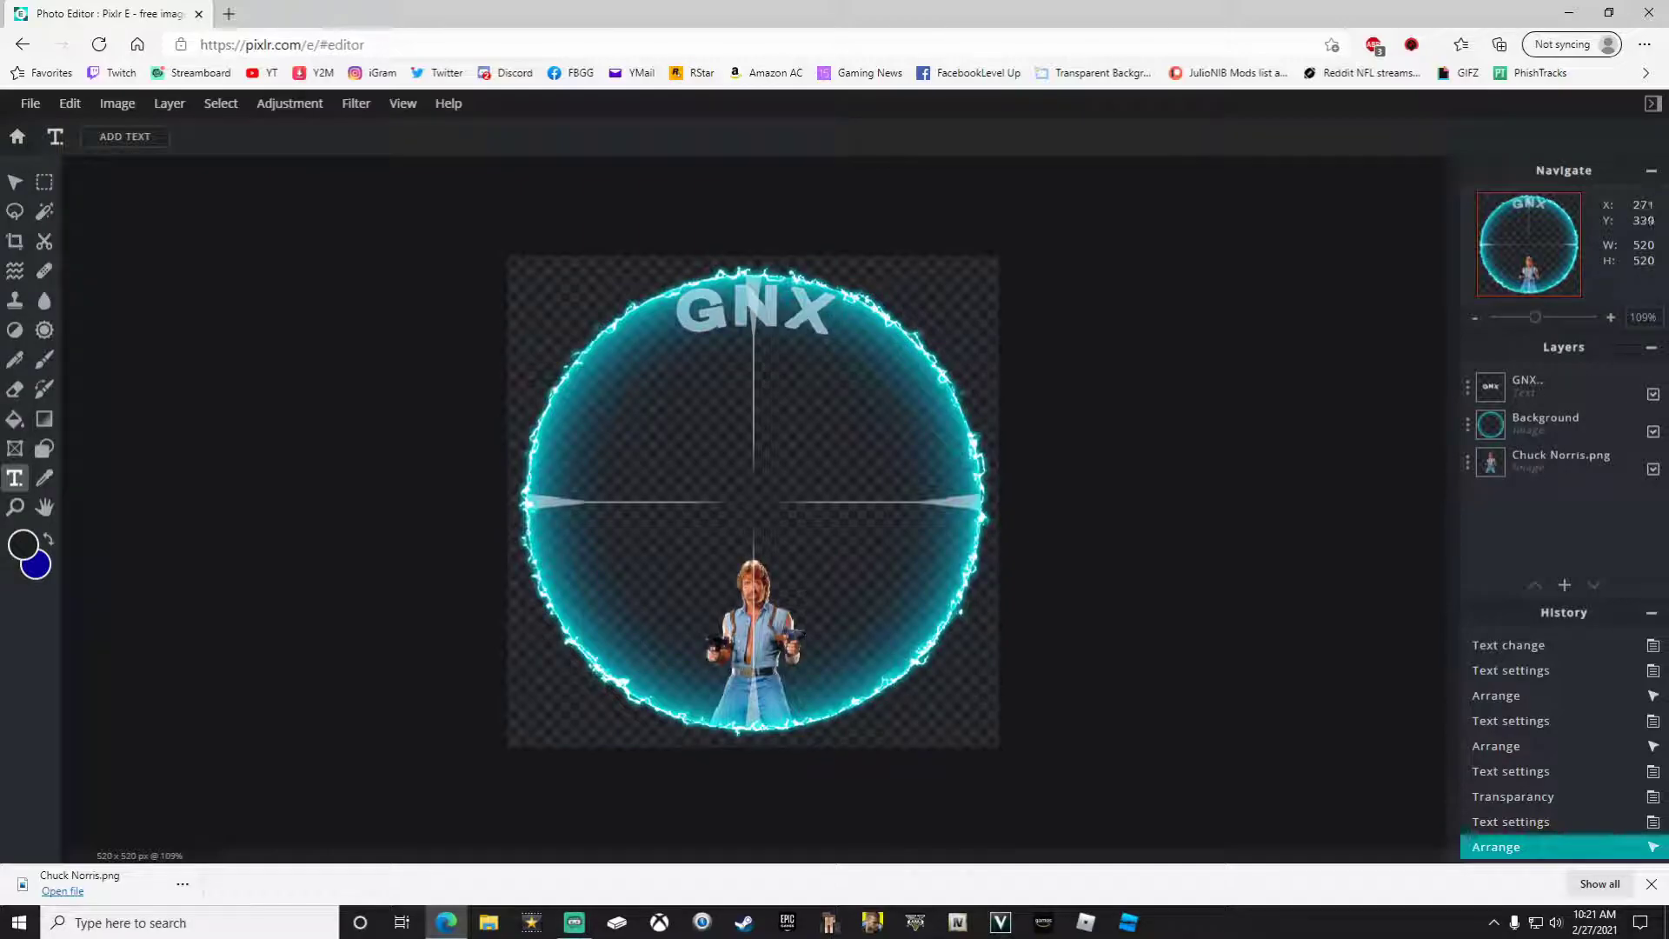
# Step: Move the Chuck Norris layer above the Background layer and back beneath it
pyautogui.moveTo(1518, 472); pyautogui.dragTo(1517, 421)
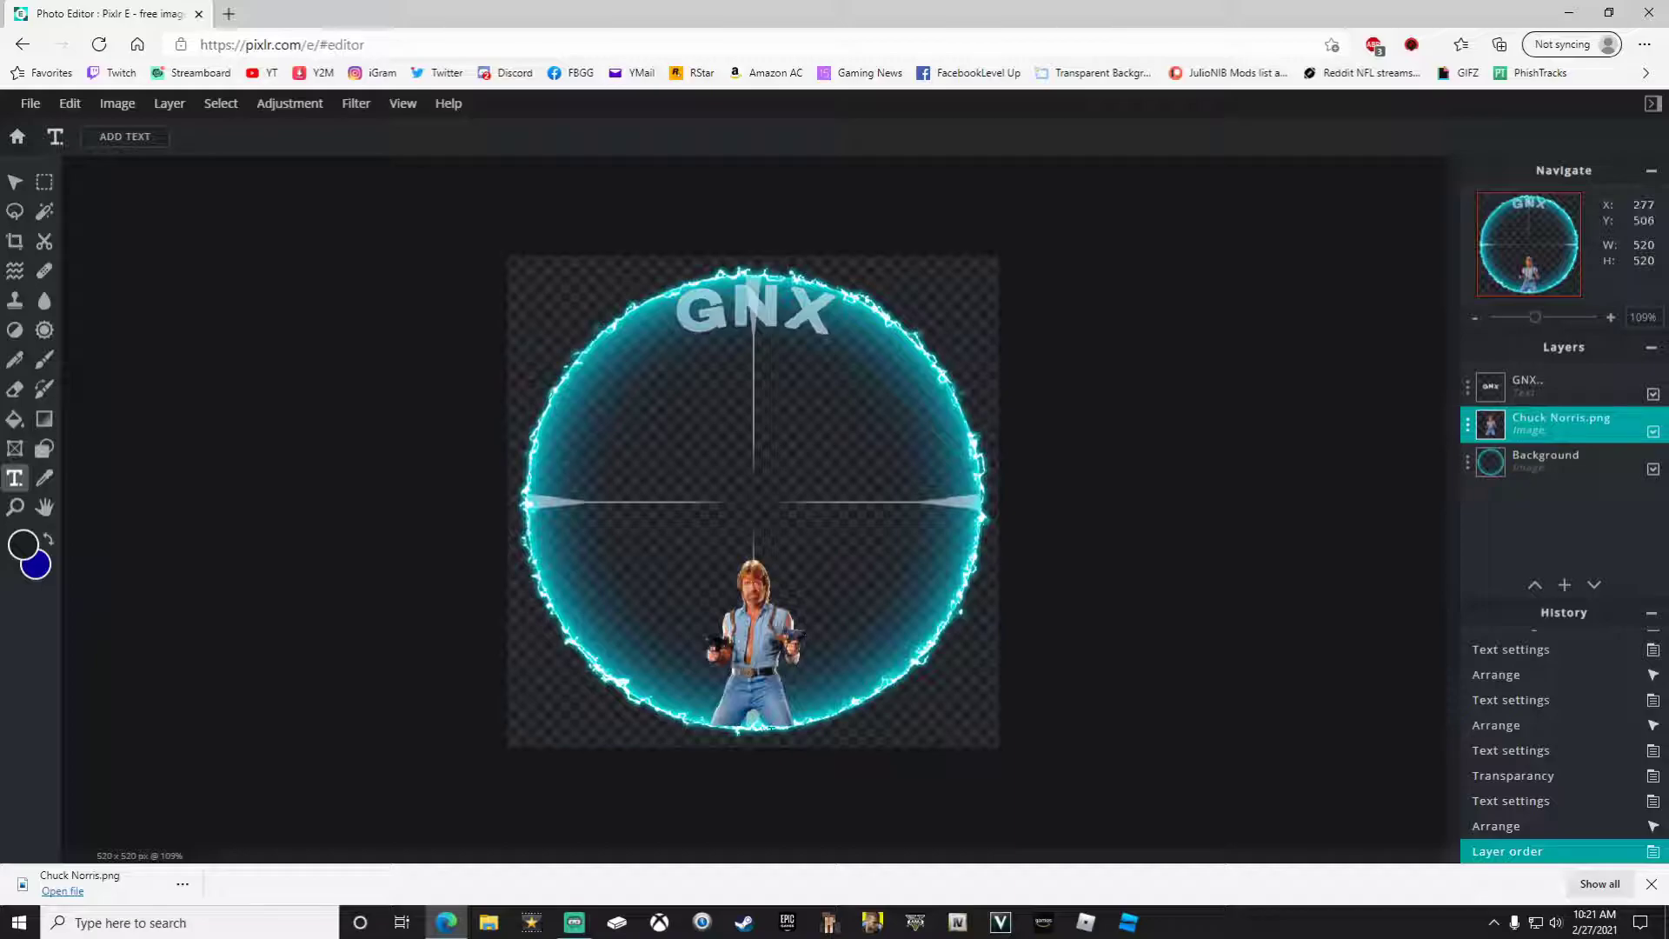
pyautogui.moveTo(1517, 426); pyautogui.dragTo(1519, 480)
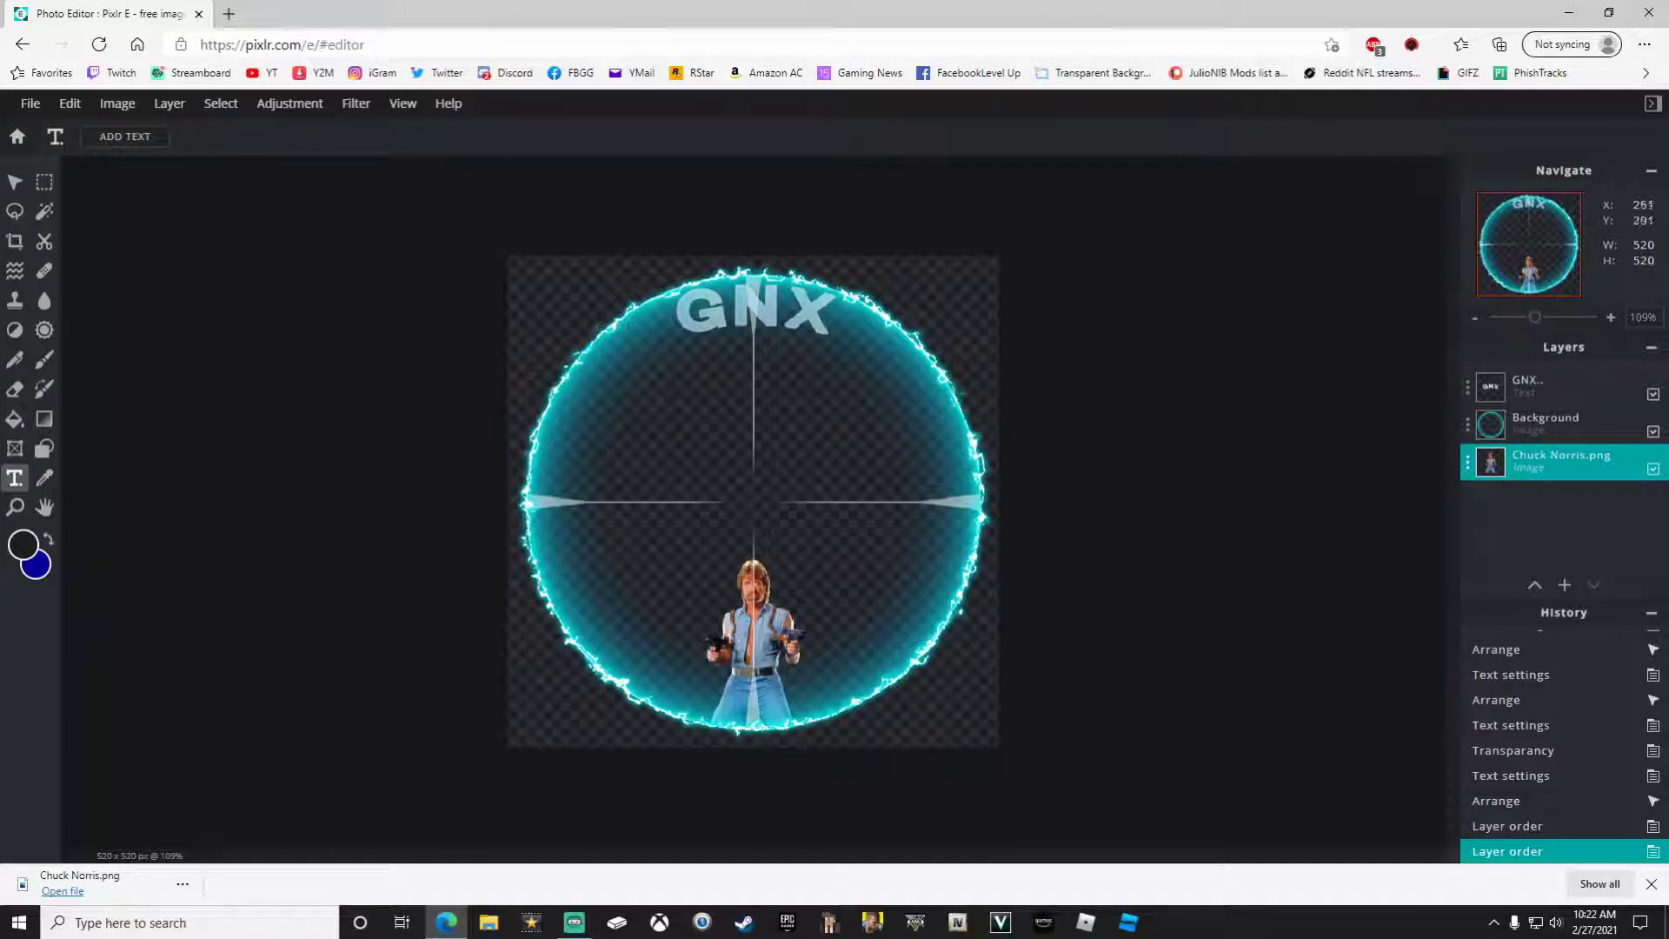
# Step: Try the Eraser on the Chuck Norris layer across the figure's head and torso, and undo the stroke
pyautogui.click(16, 398)
pyautogui.click(1547, 425)
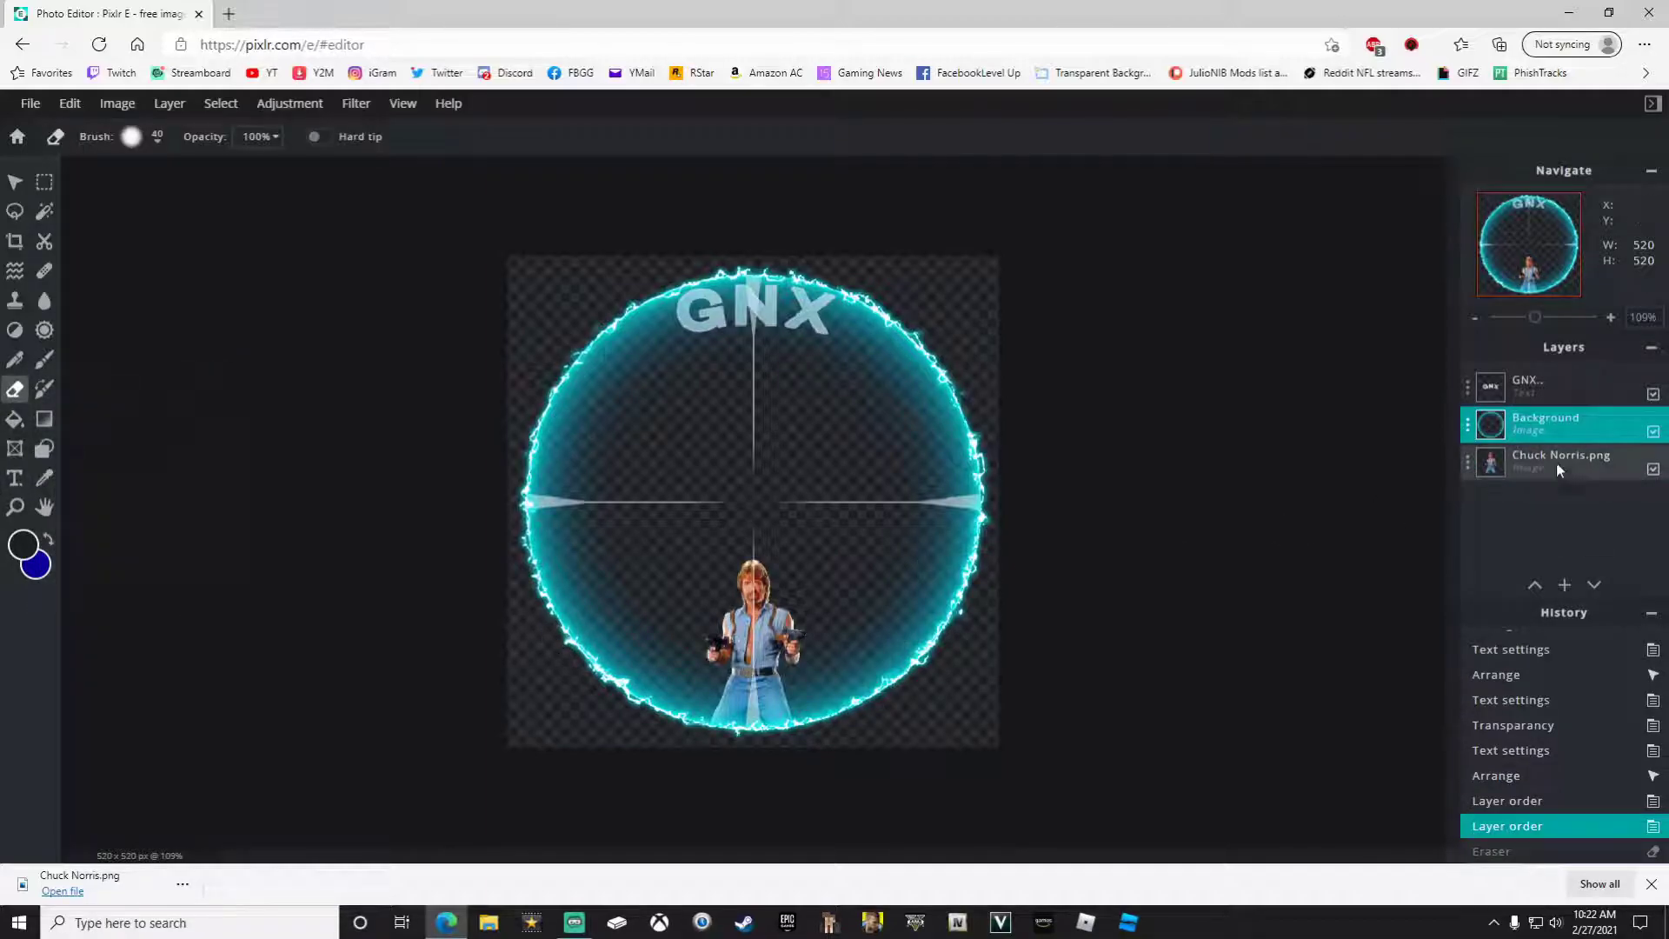
pyautogui.click(1554, 470)
pyautogui.moveTo(738, 580)
pyautogui.mouseDown()
pyautogui.moveTo(770, 561)
pyautogui.moveTo(749, 544)
pyautogui.moveTo(719, 631)
pyautogui.moveTo(727, 616)
pyautogui.mouseUp()
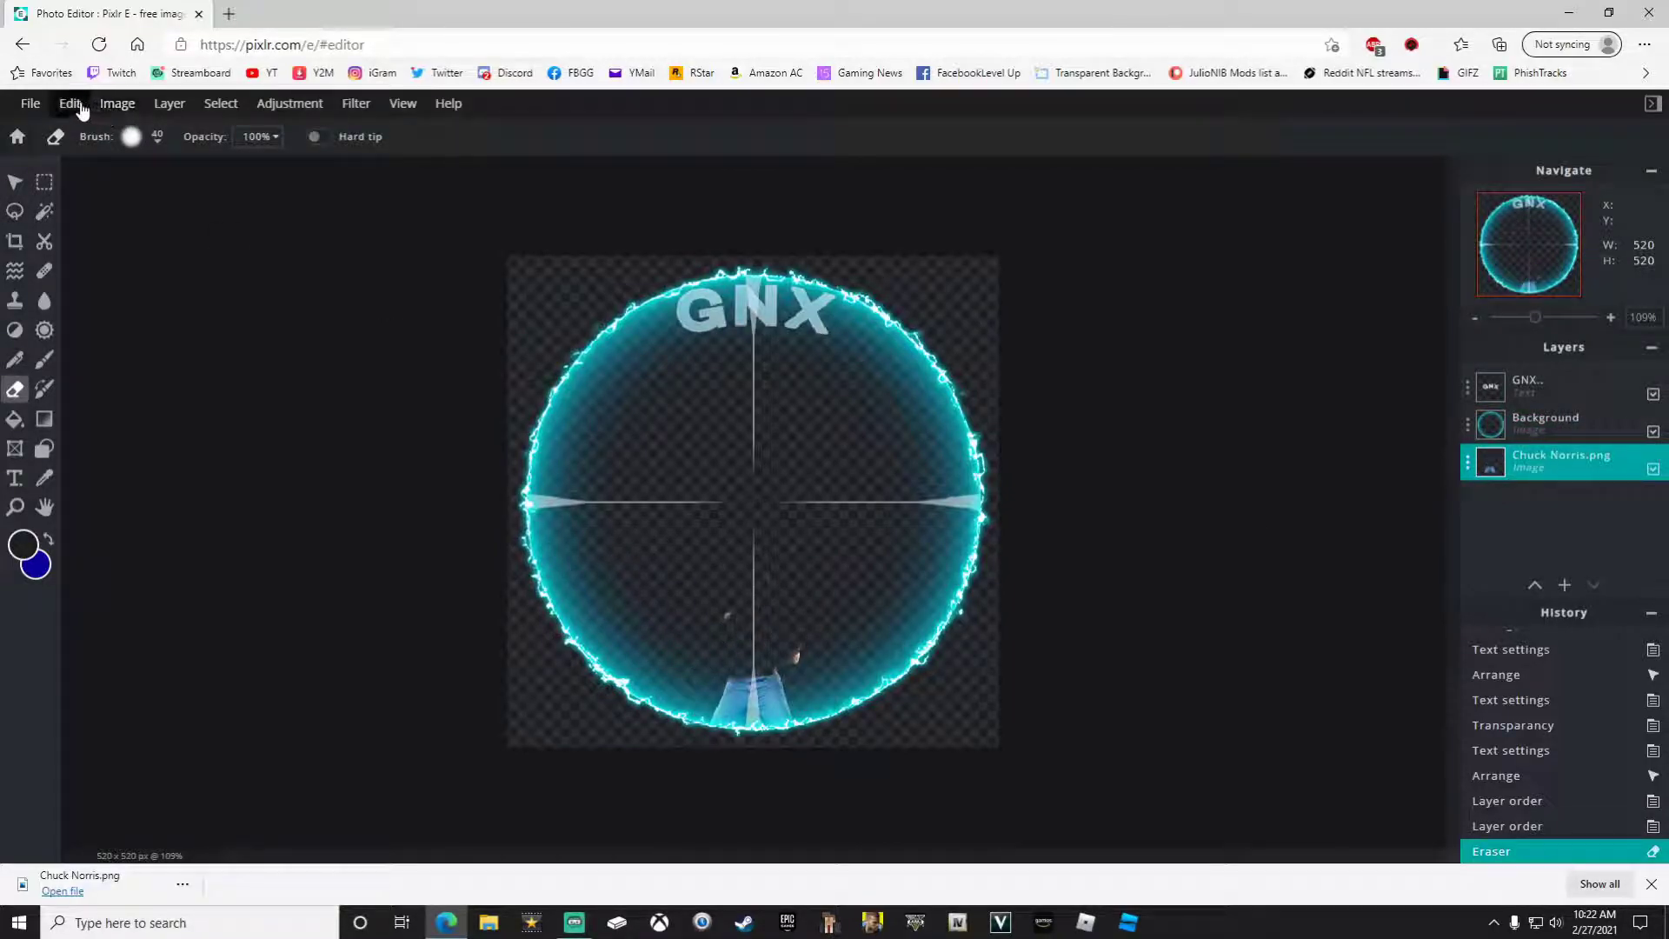
pyautogui.click(81, 105)
pyautogui.click(80, 127)
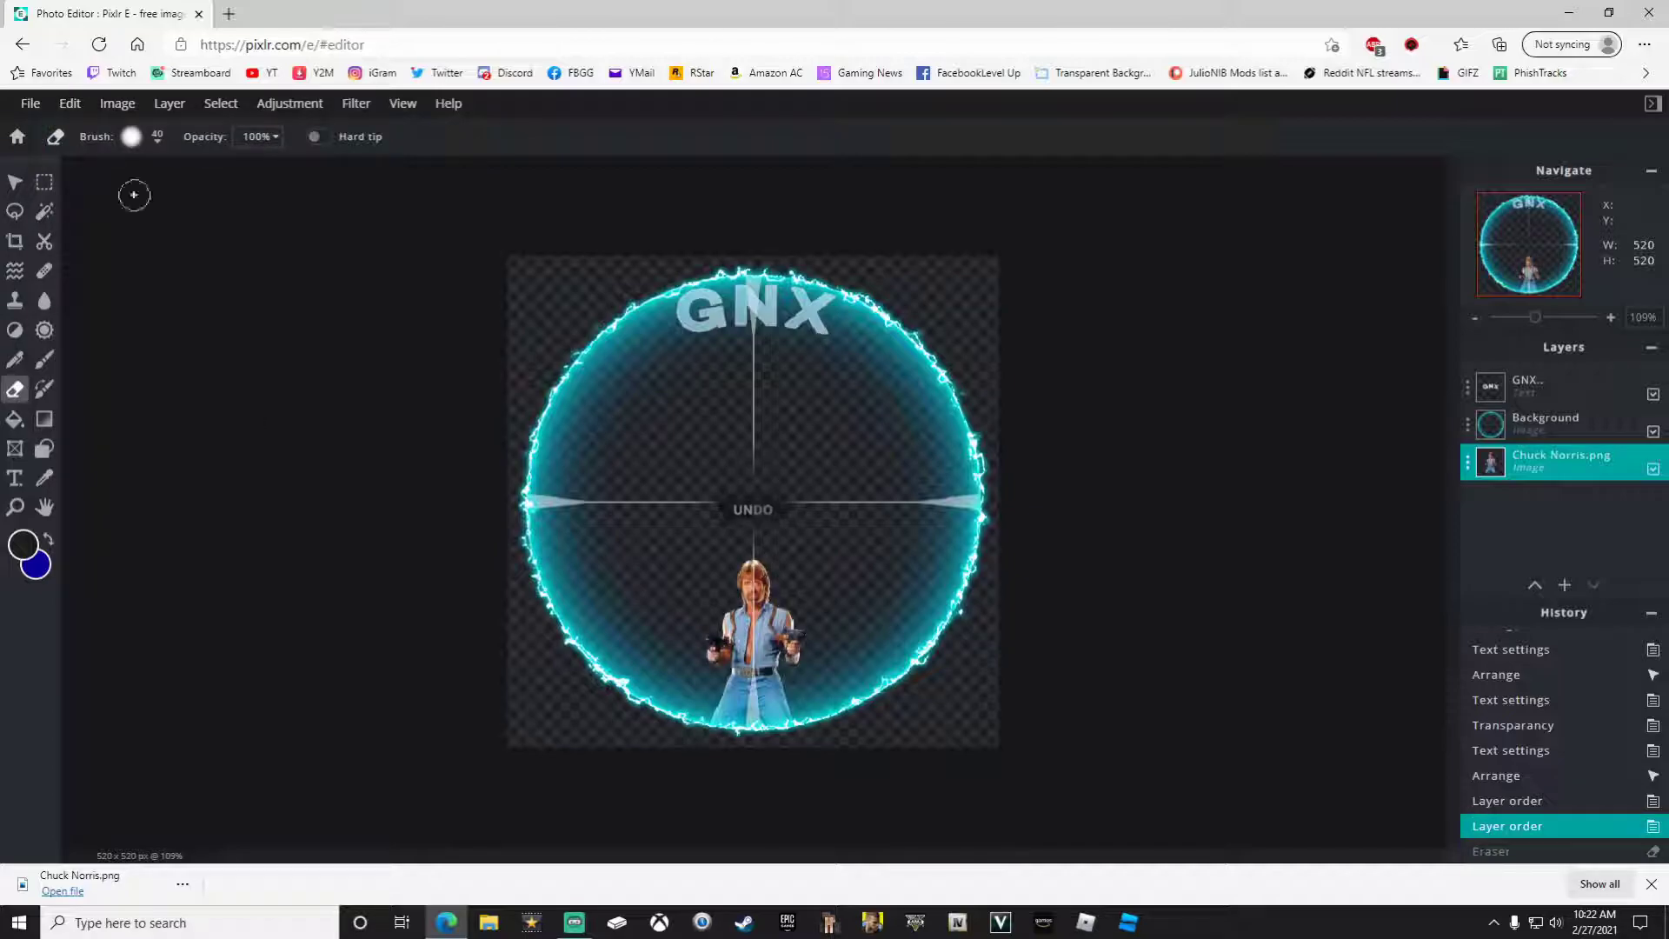
# Step: Erase the lower vertical crosshair line that crosses Chuck Norris on the Background layer
pyautogui.click(1523, 435)
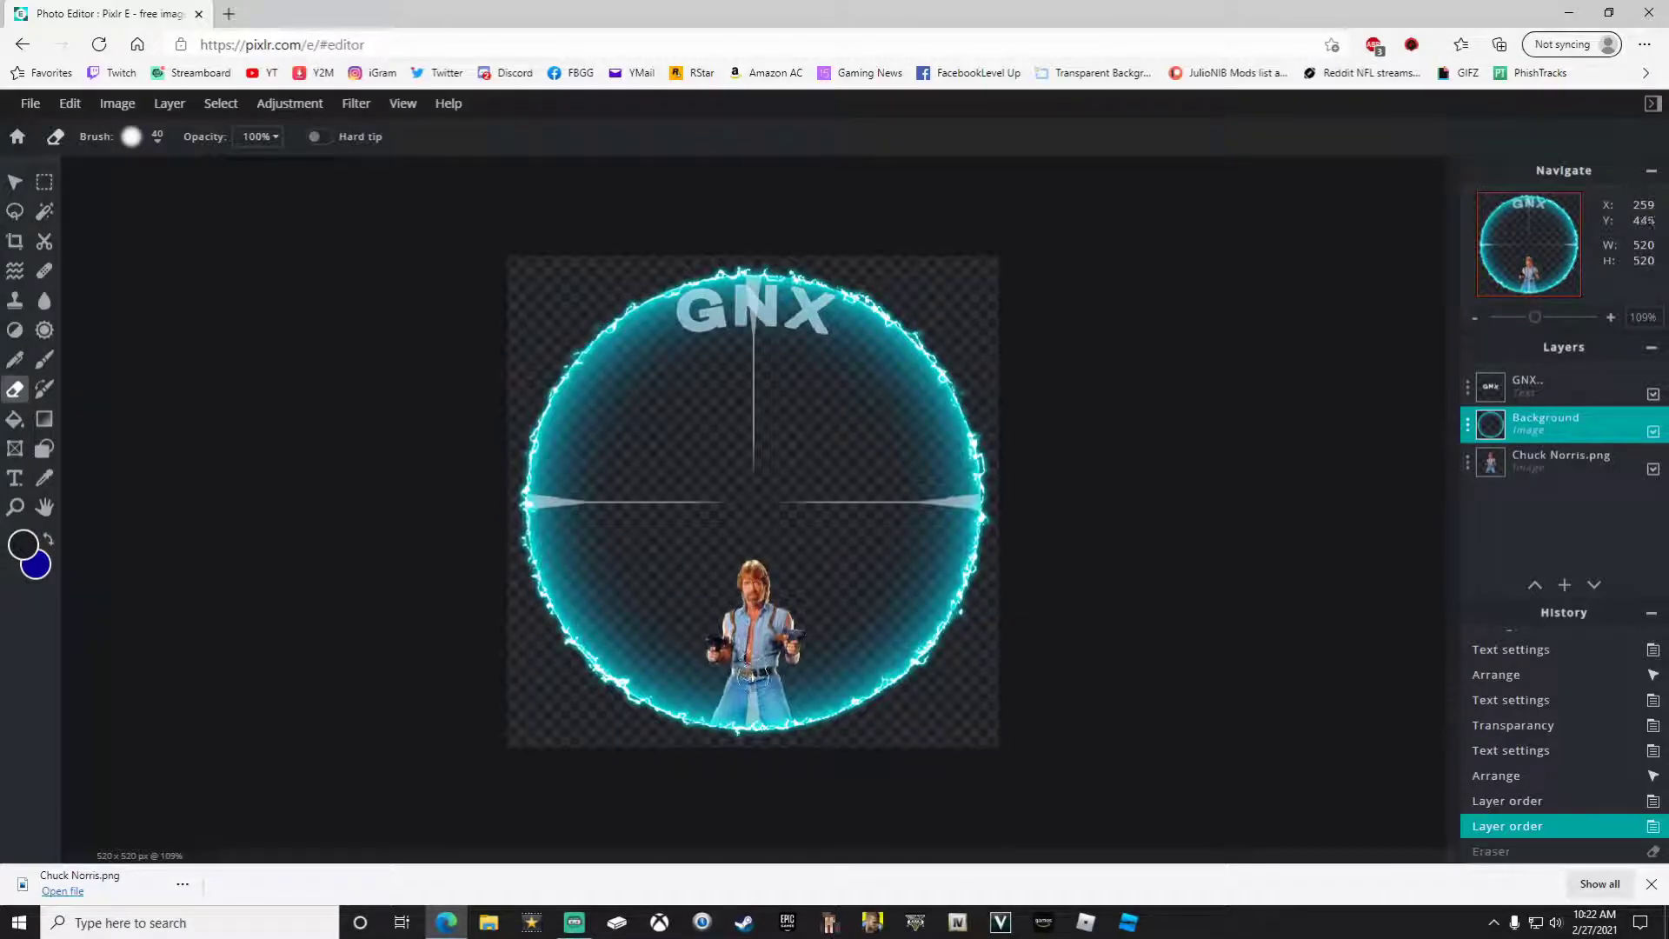
pyautogui.click(753, 703)
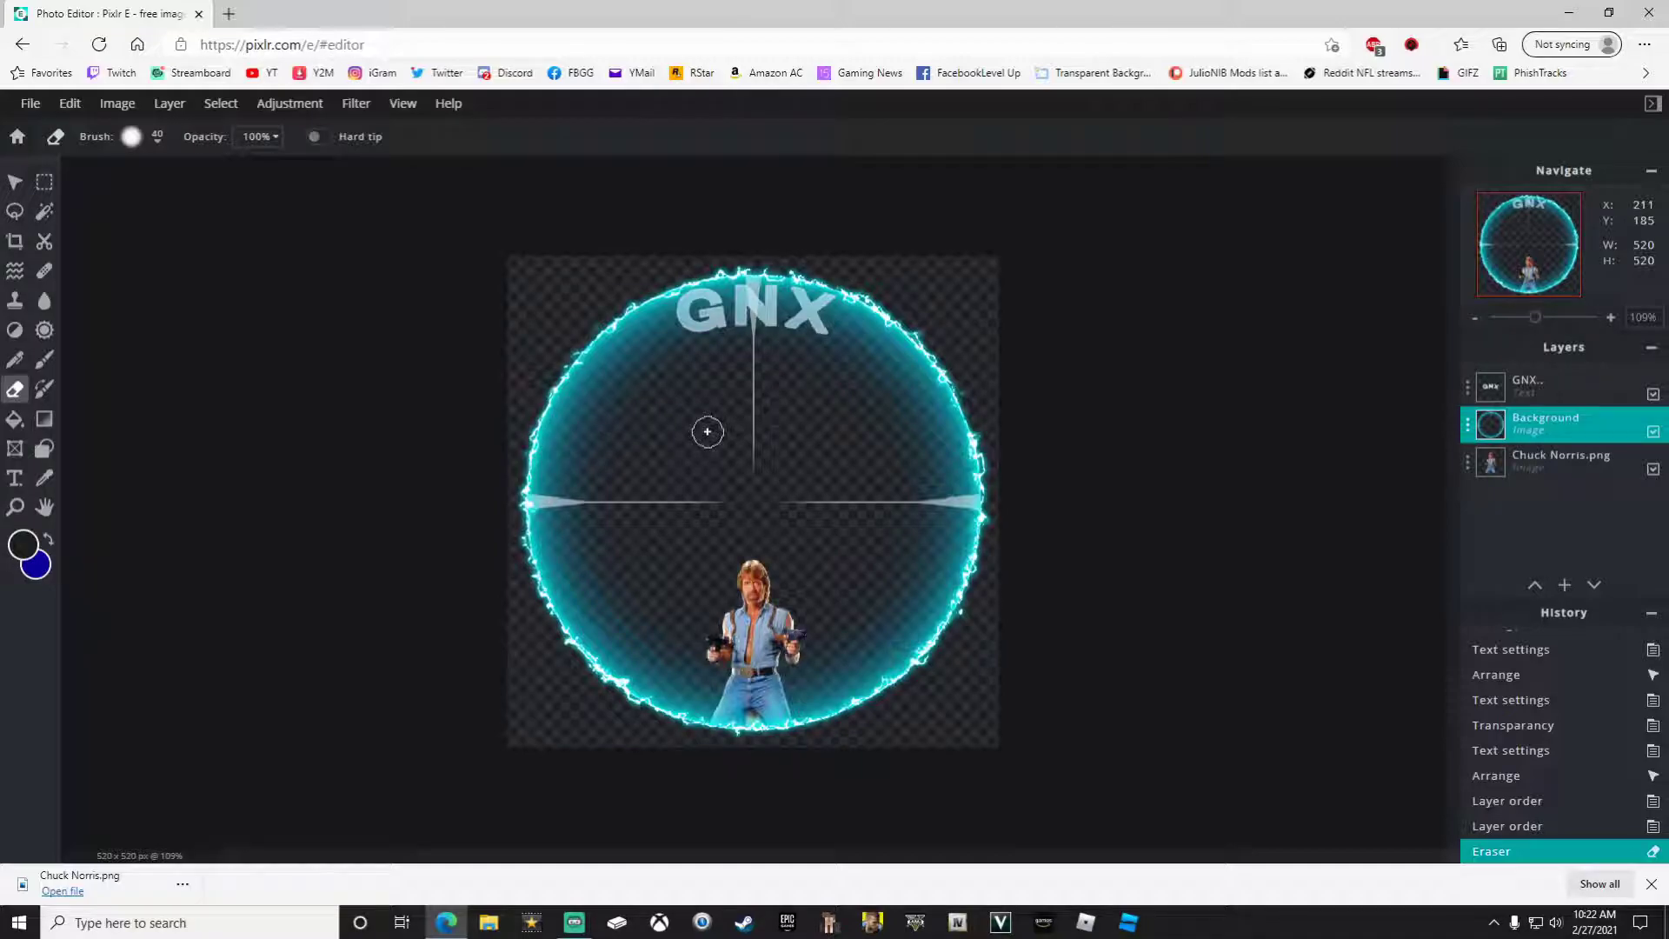
# Step: Set the Chuck Norris layer's transparency to about 80
pyautogui.click(1472, 462)
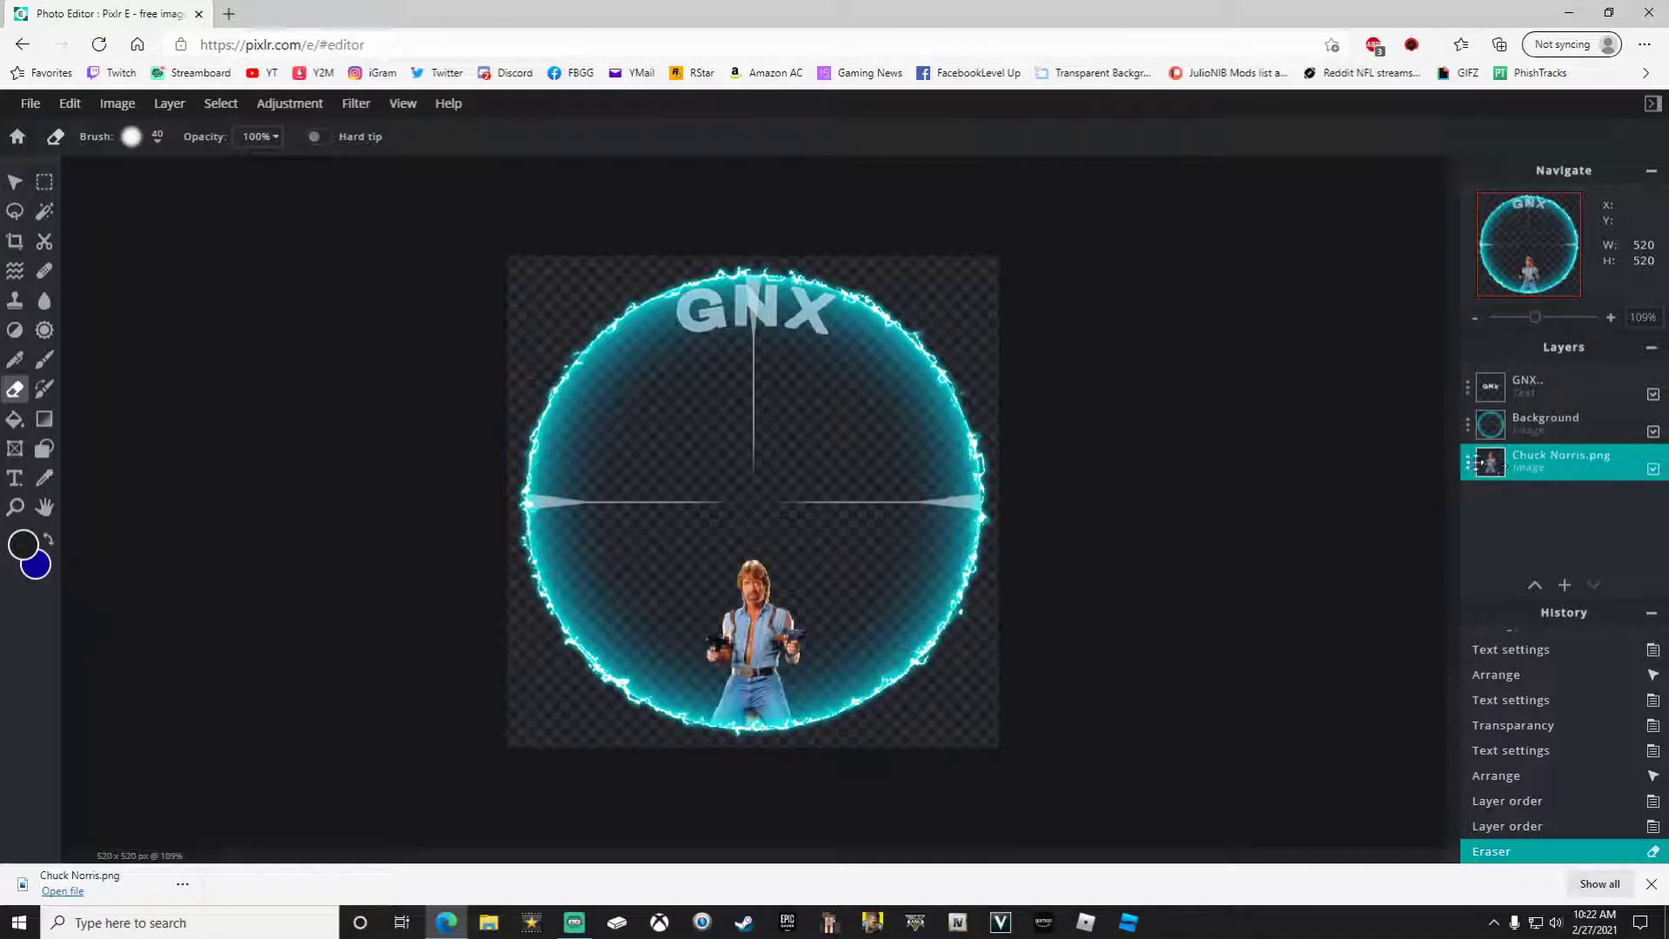
pyautogui.click(1470, 466)
pyautogui.moveTo(1466, 594); pyautogui.dragTo(1433, 598)
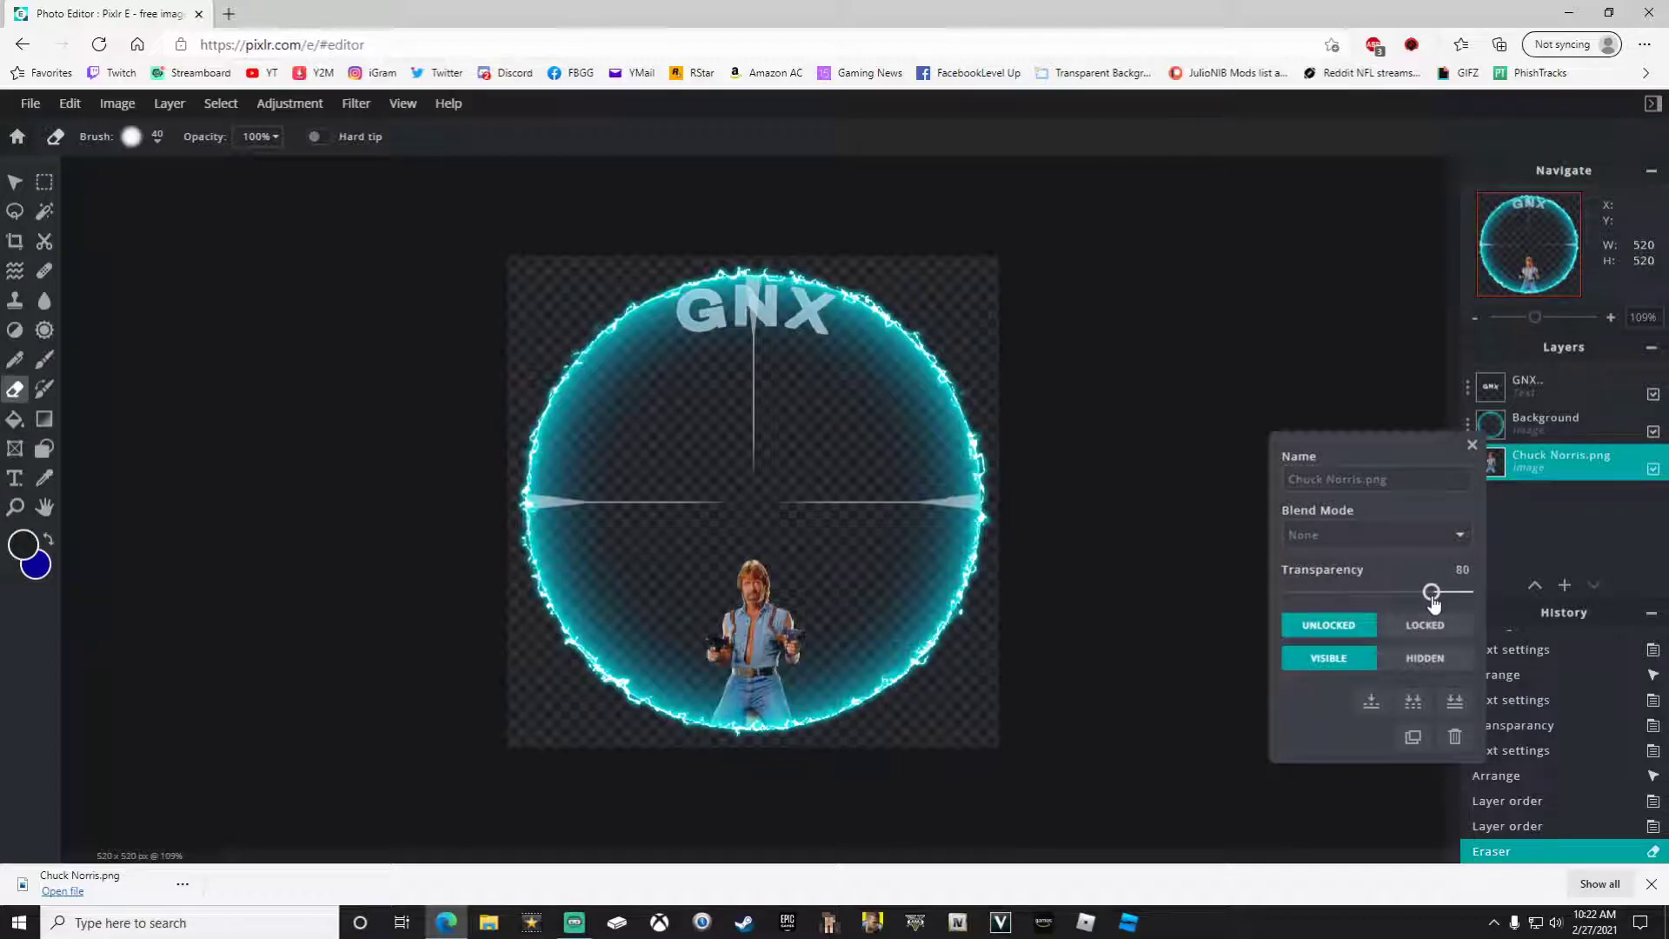
pyautogui.click(1196, 439)
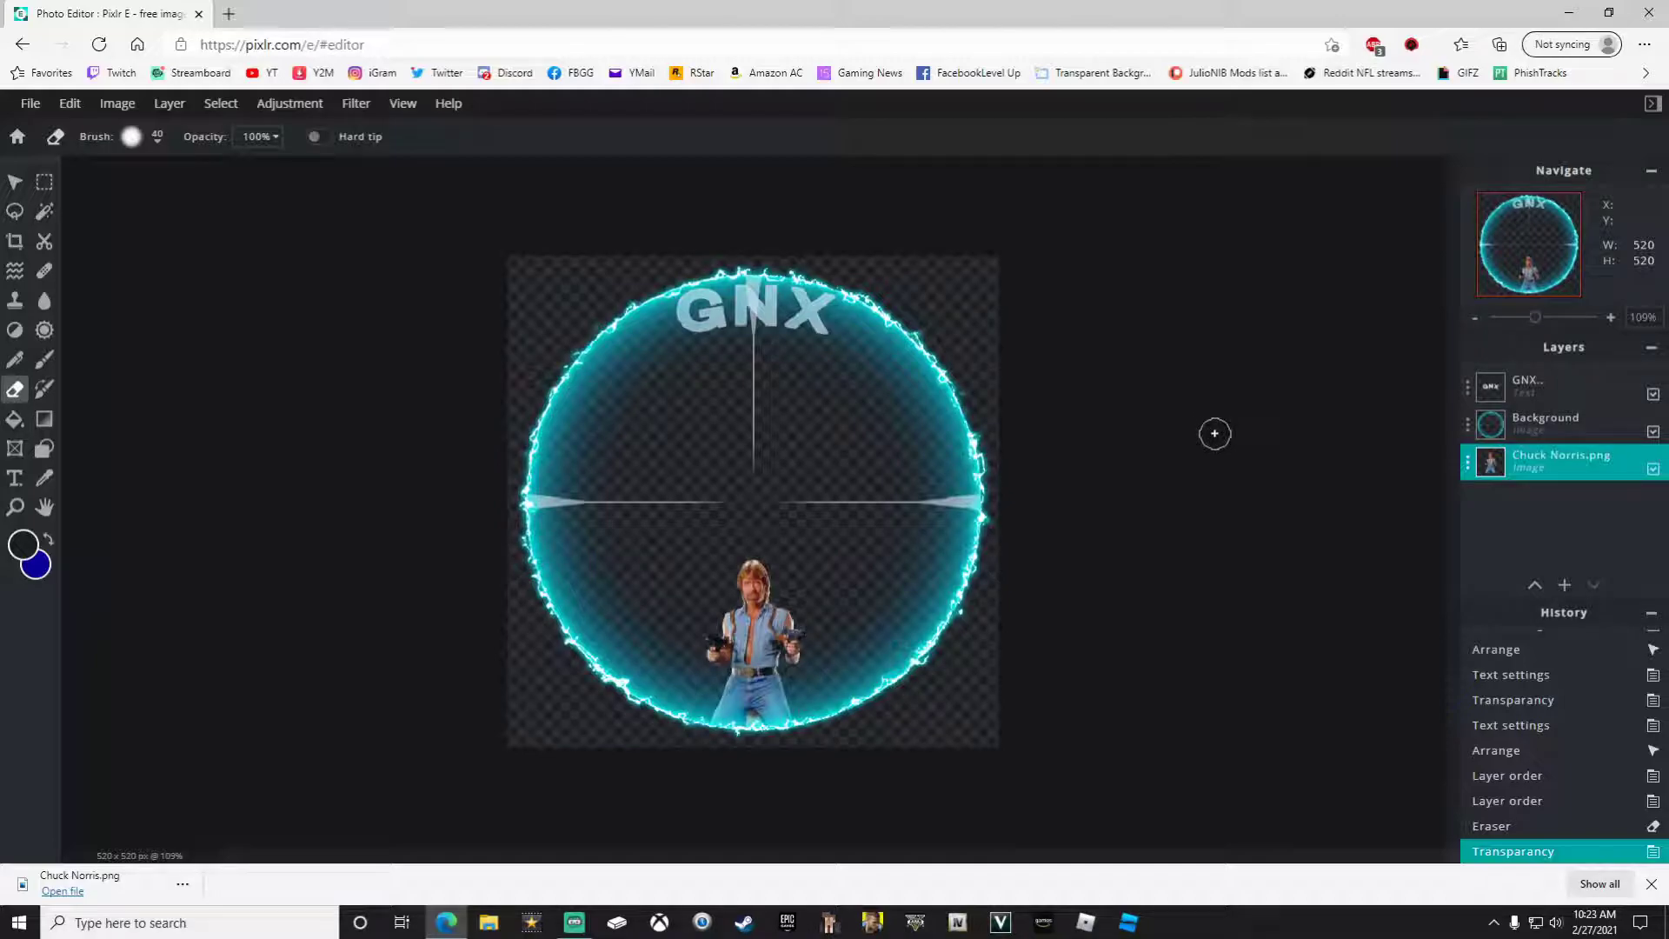
# Step: Search Google Images in a new browser tab for "lightning png" and open the blue PNG Mart lightning bolt
pyautogui.click(231, 13)
pyautogui.click(339, 44)
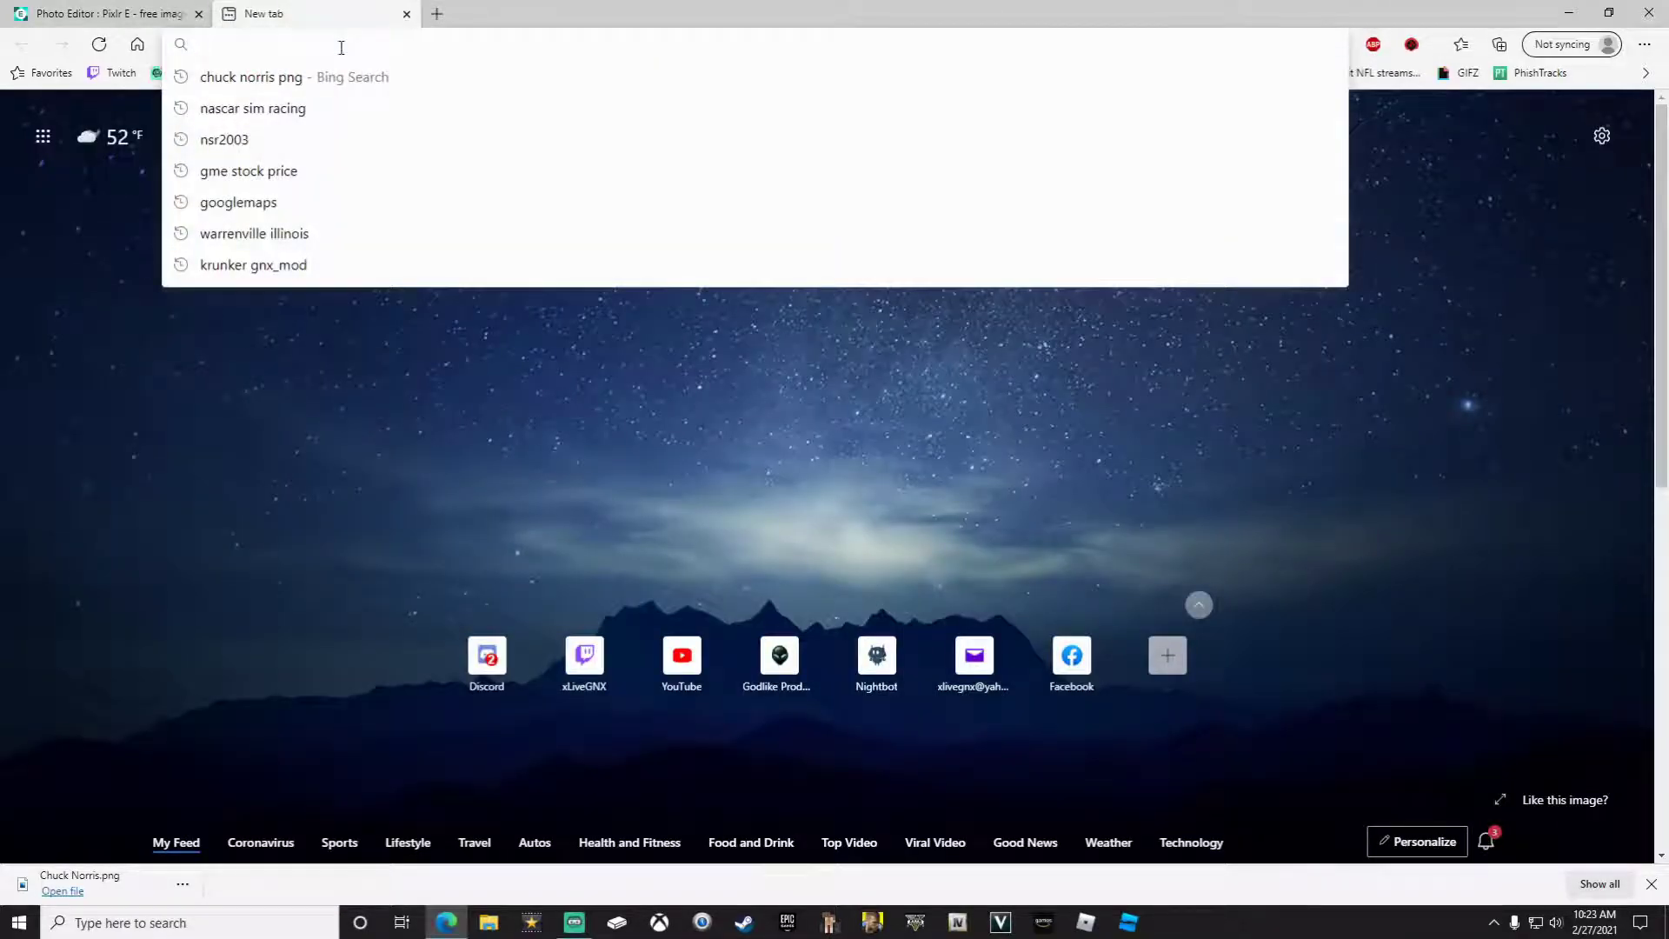
pyautogui.click(244, 198)
pyautogui.write('lightning png')
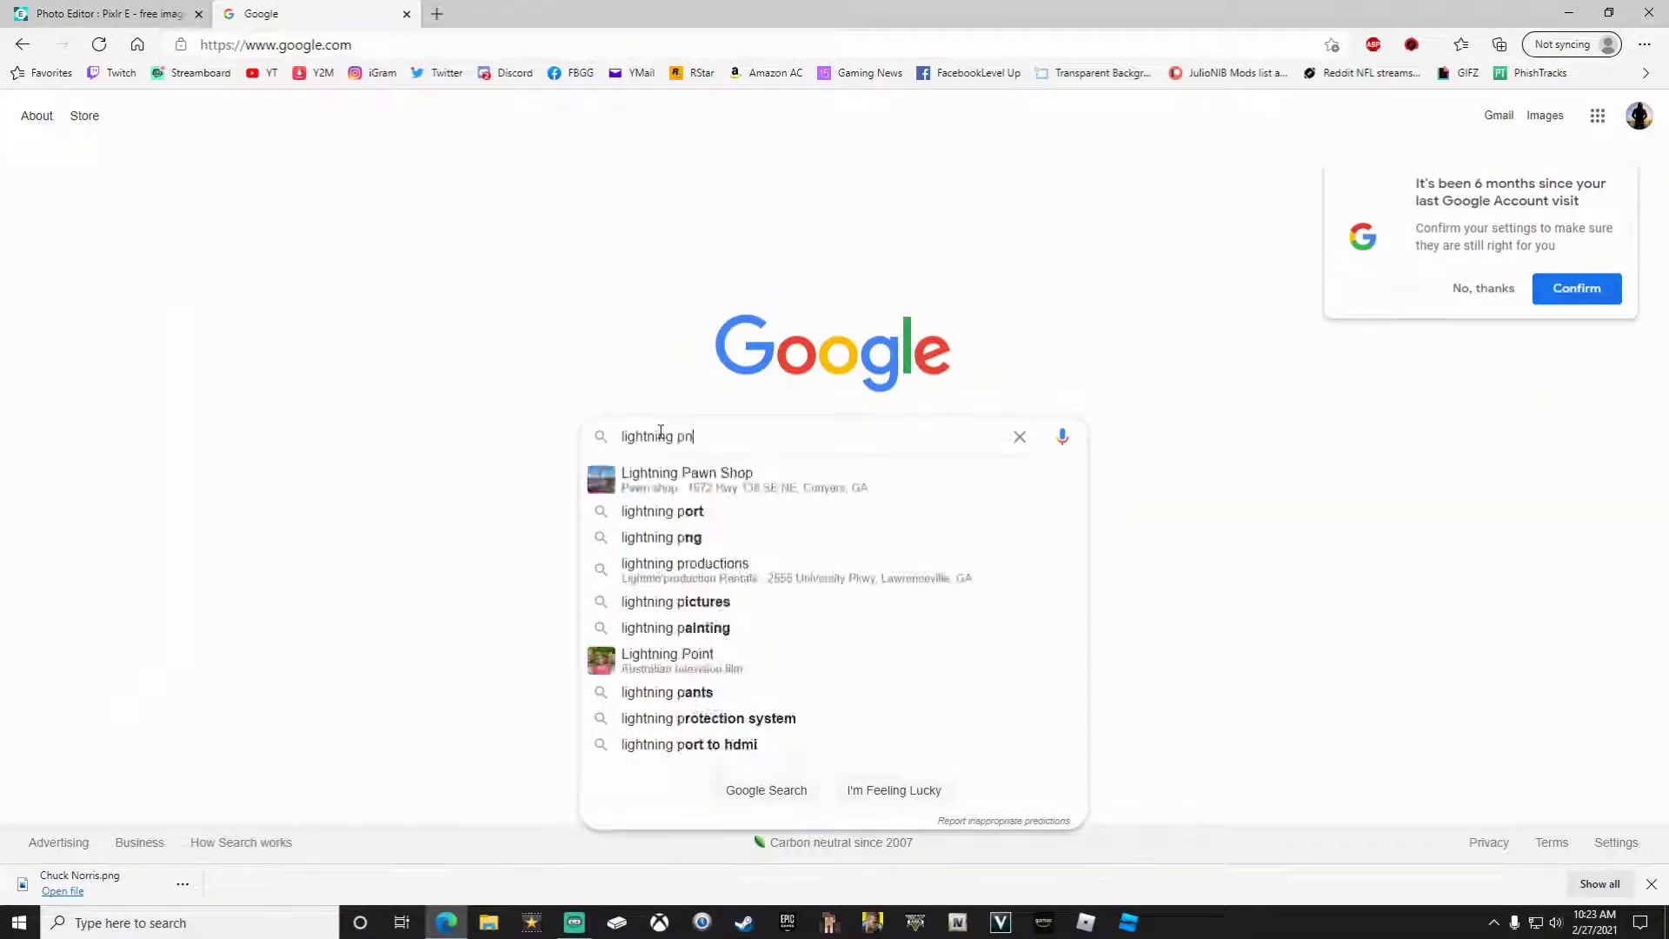
pyautogui.press('Return')
pyautogui.click(235, 176)
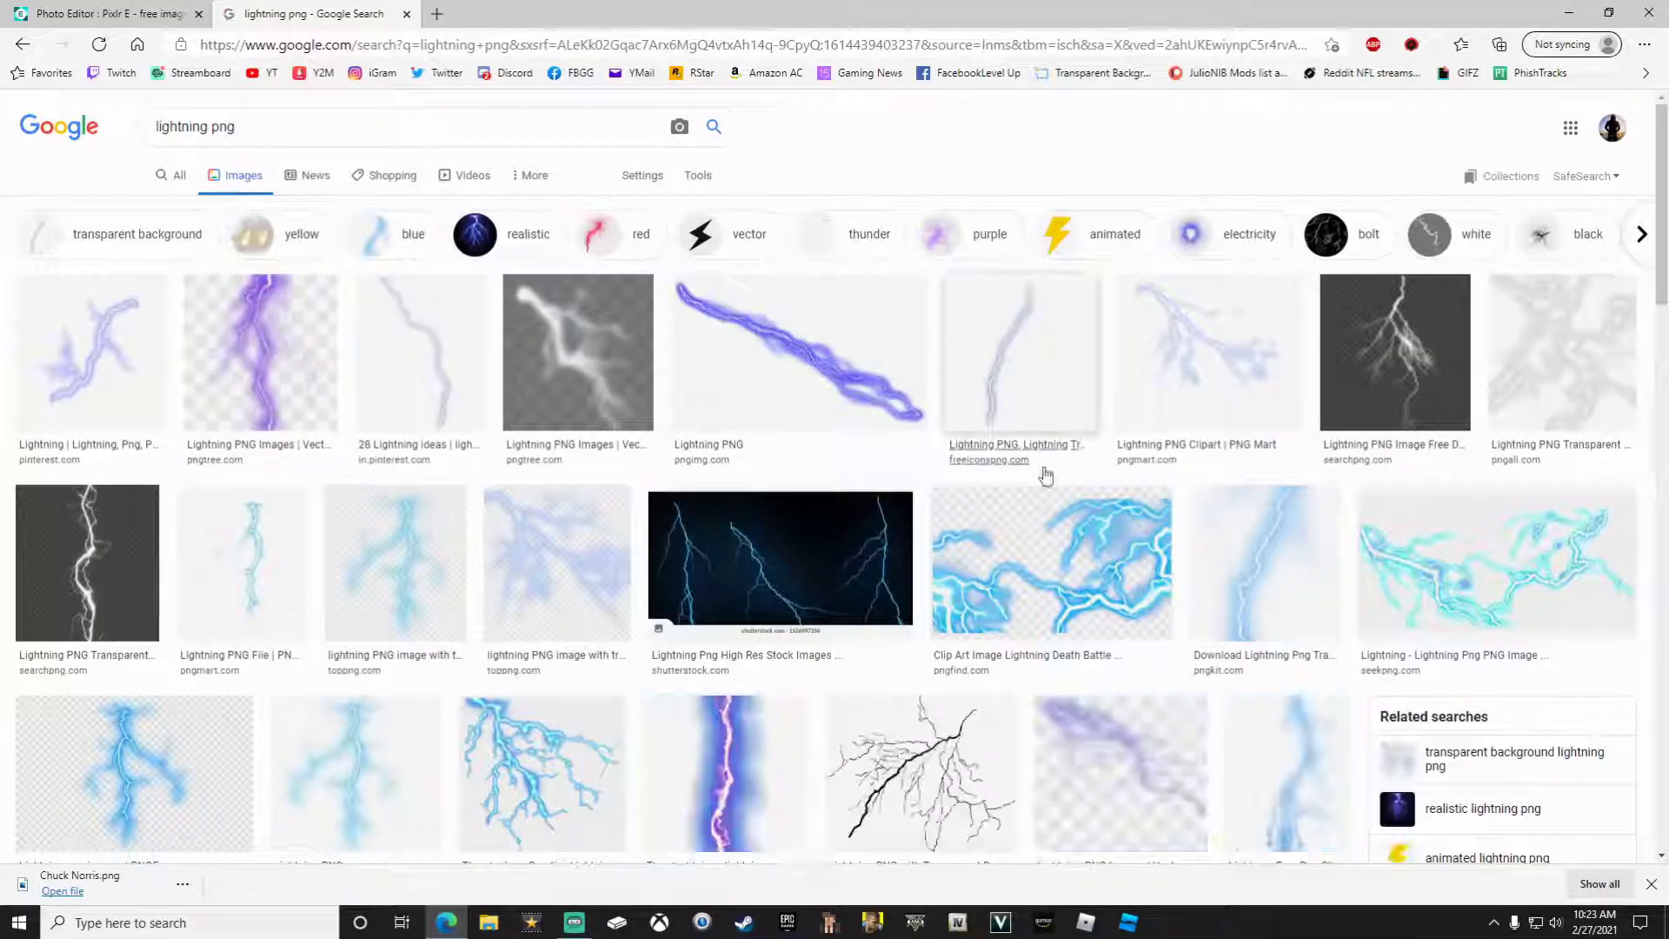
pyautogui.scroll(-3, 1071, 487)
pyautogui.click(240, 335)
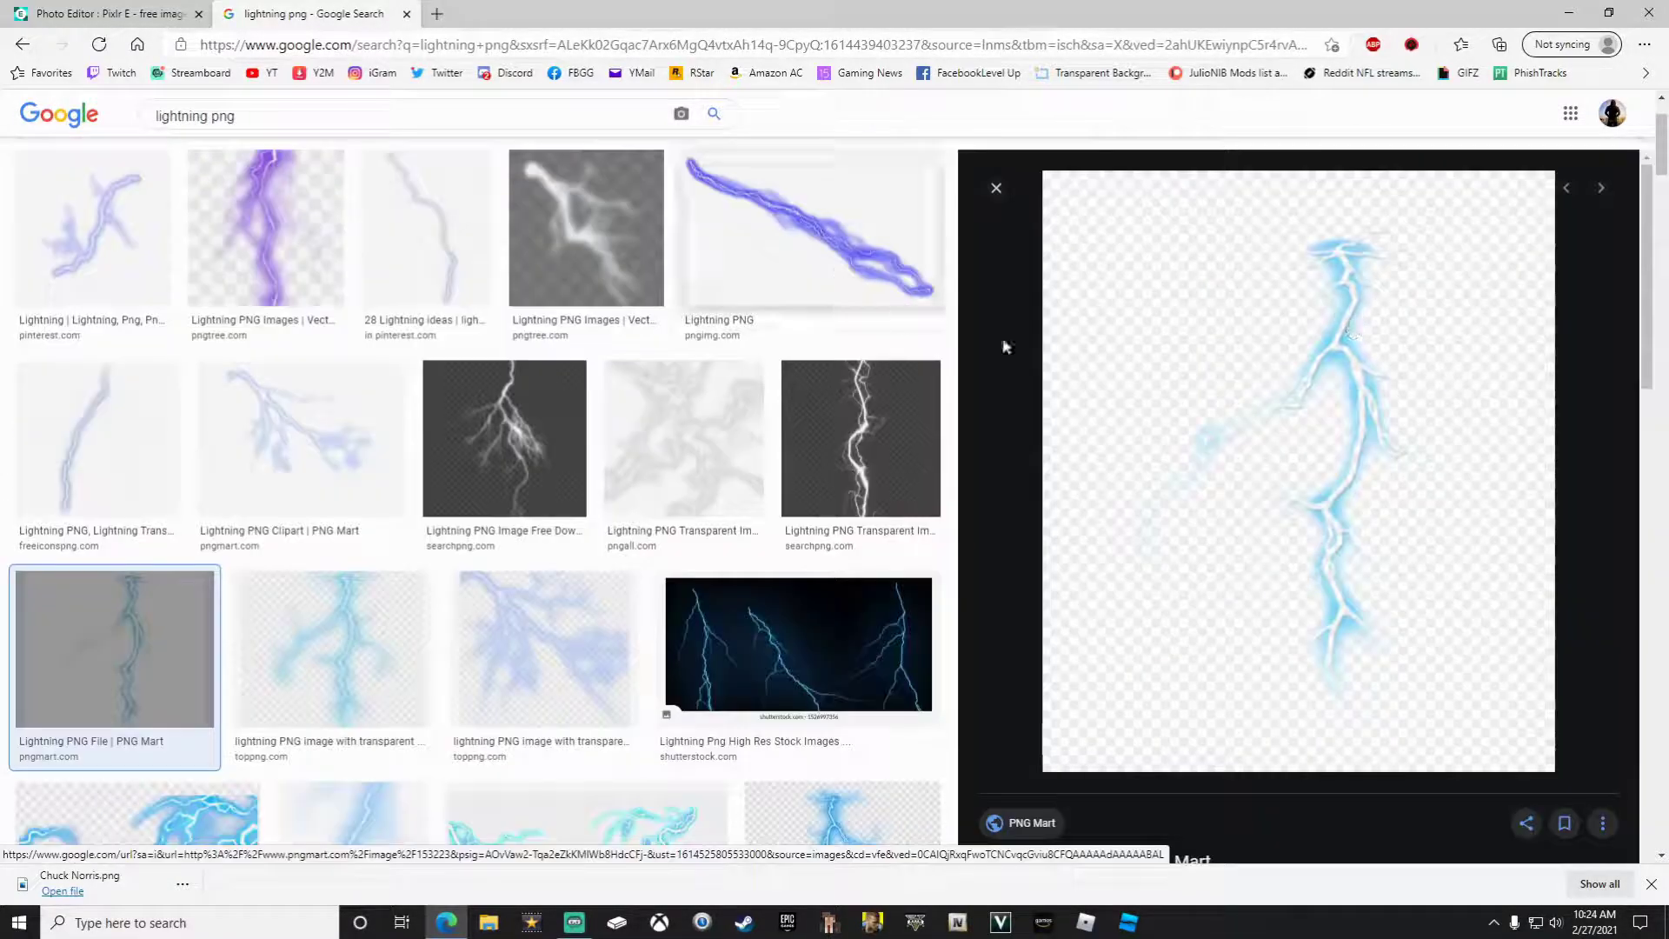
# Step: Save the lightning bolt picture as a PNG named Lightning in the New Scope folder
pyautogui.rightClick(1346, 335)
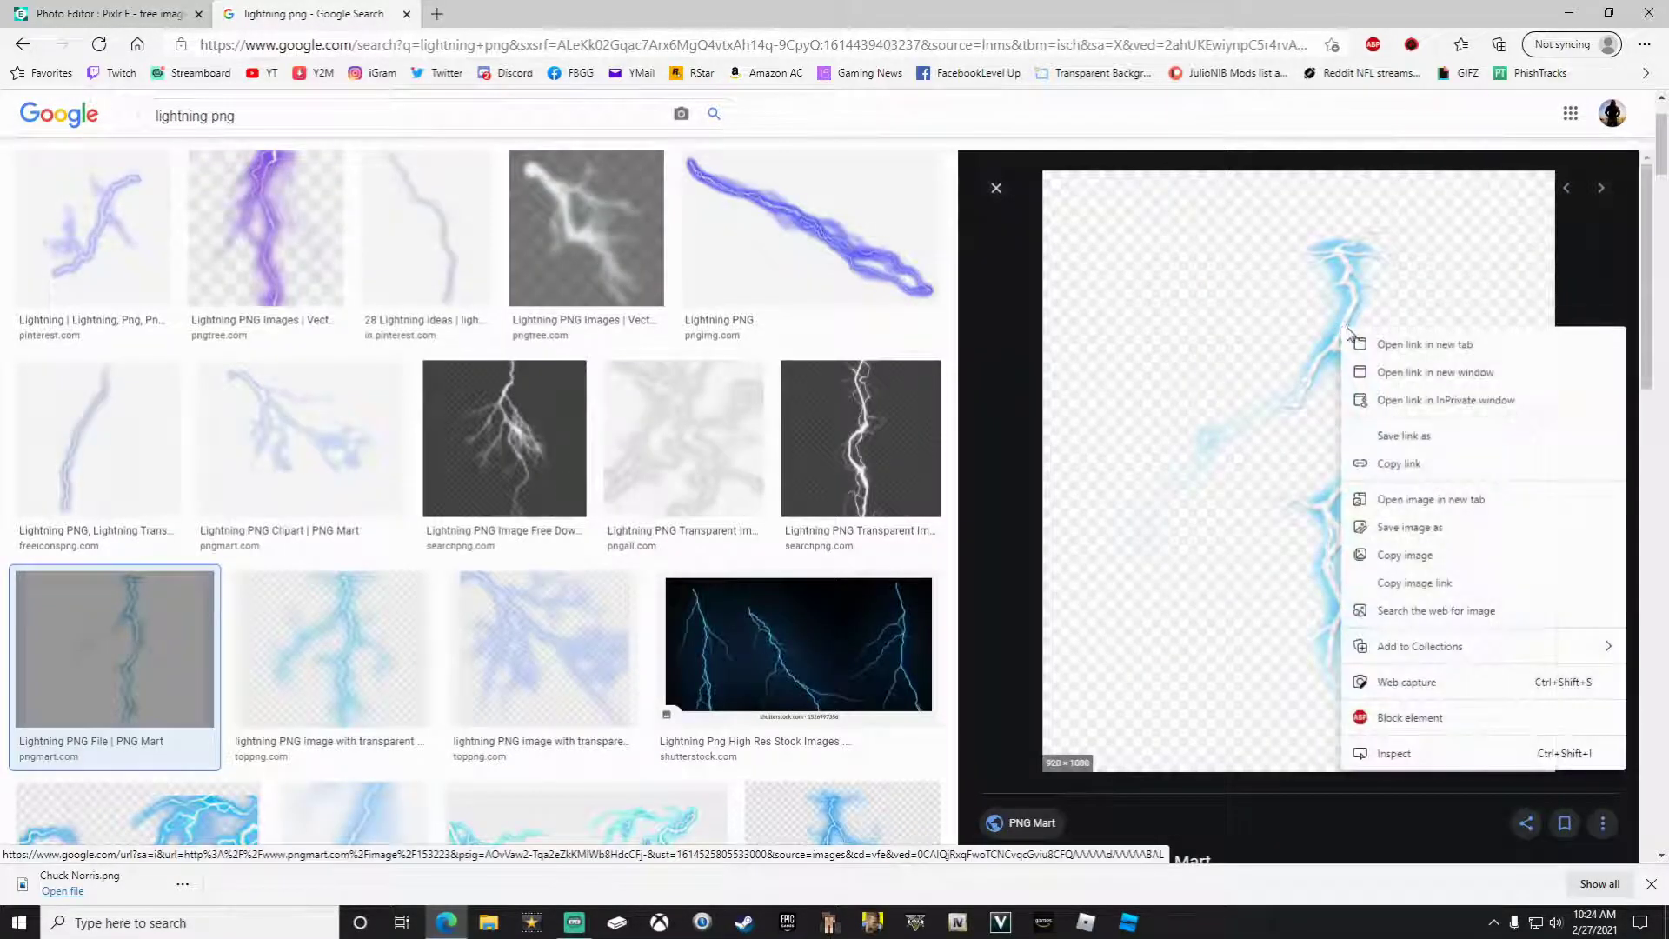
pyautogui.click(1432, 529)
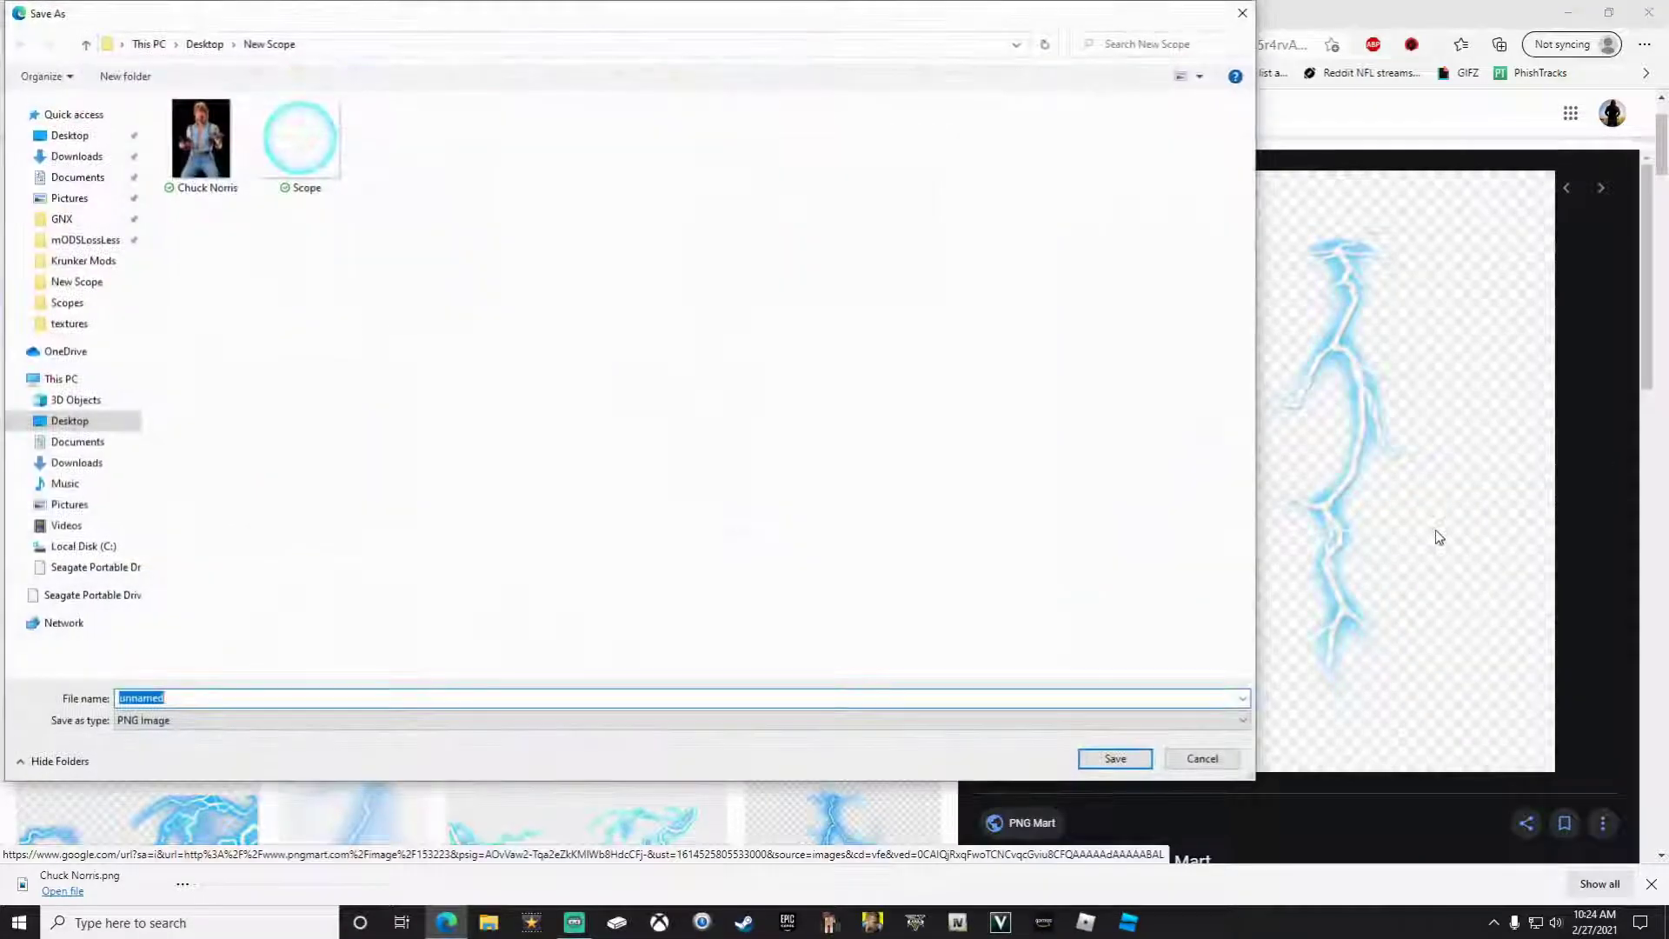
pyautogui.write('Lightning')
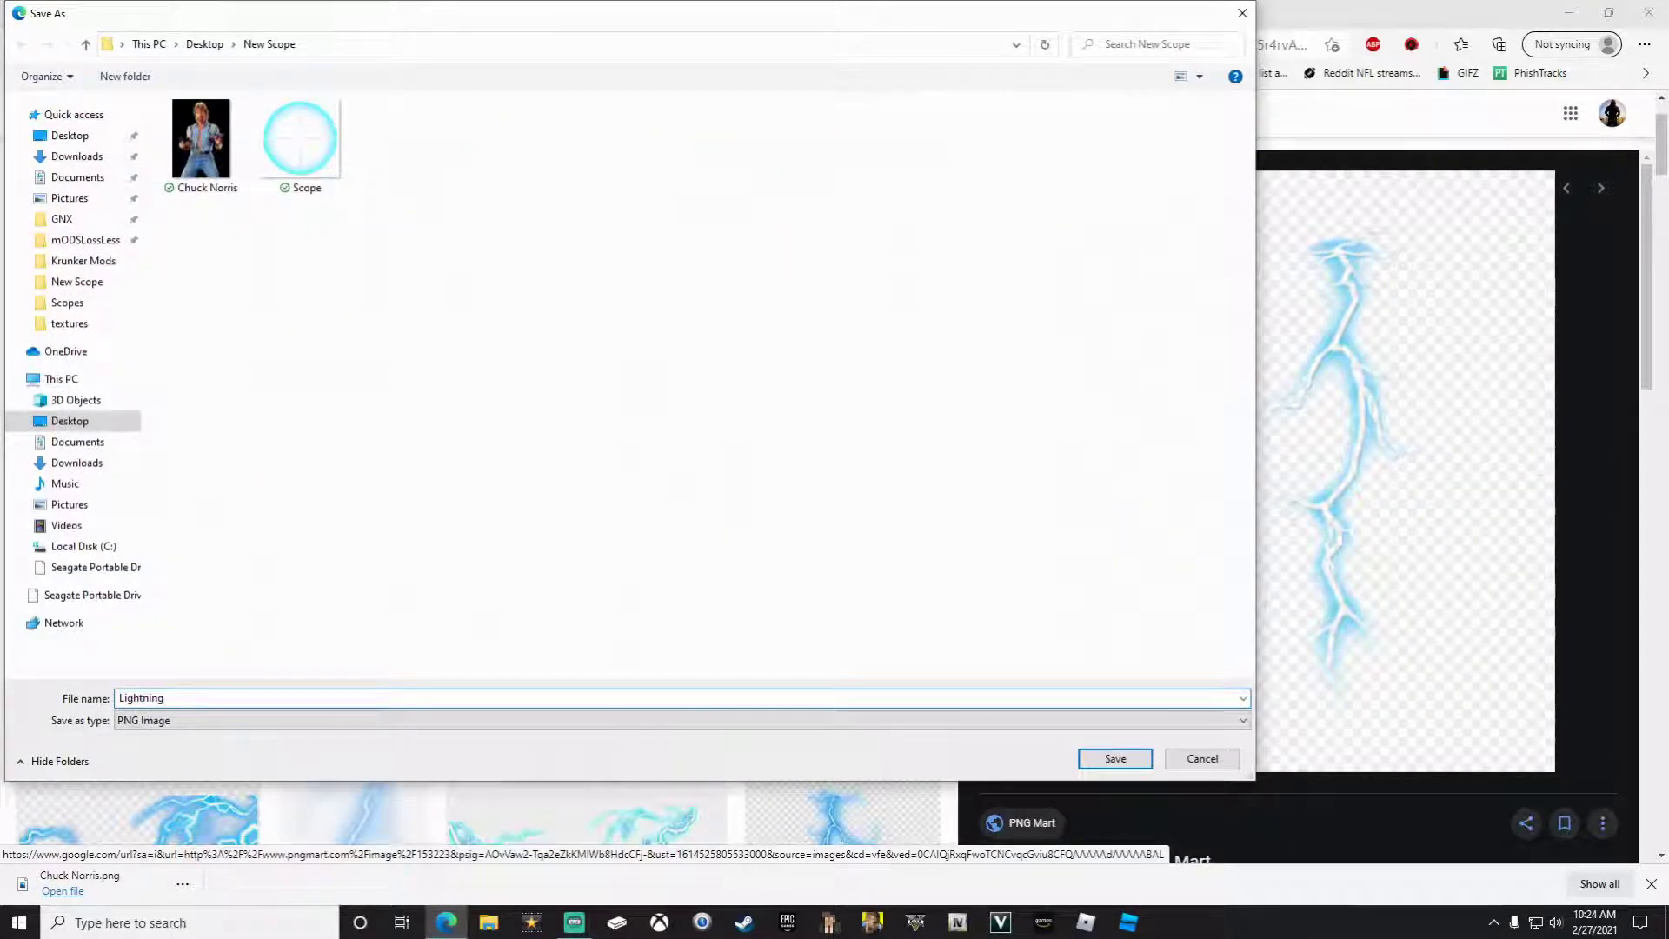
pyautogui.click(1116, 759)
# Step: Switch back to Pixlr E and add the Lightning file from the New Scope folder as an image layer
pyautogui.click(120, 15)
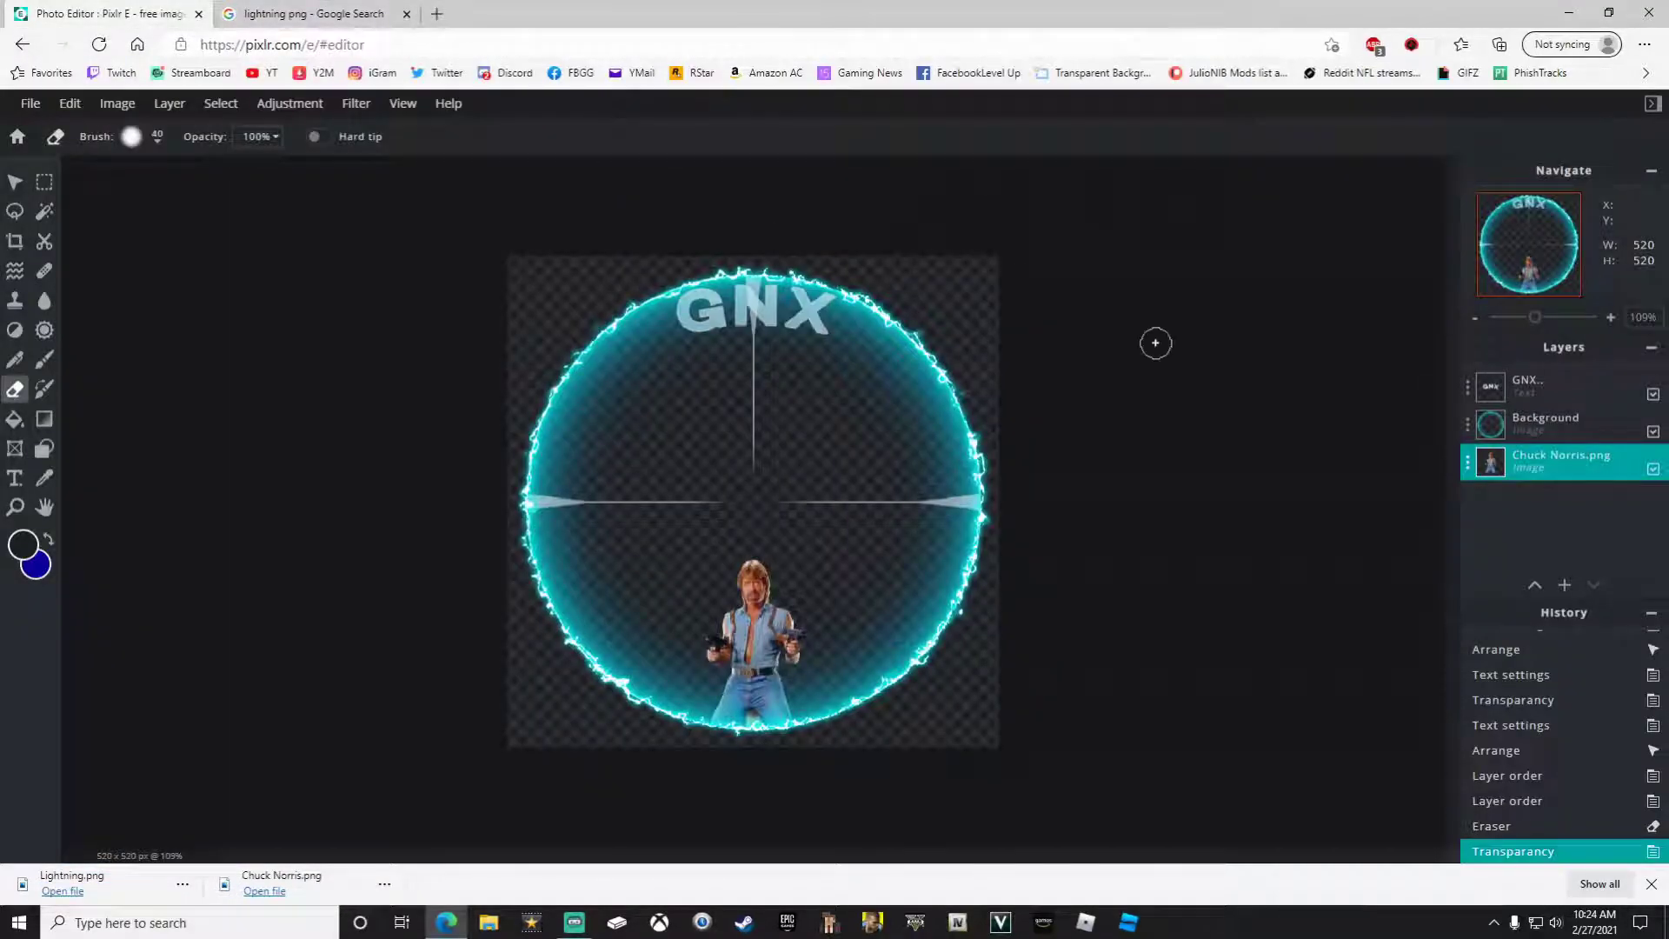
pyautogui.click(1565, 585)
pyautogui.click(1565, 591)
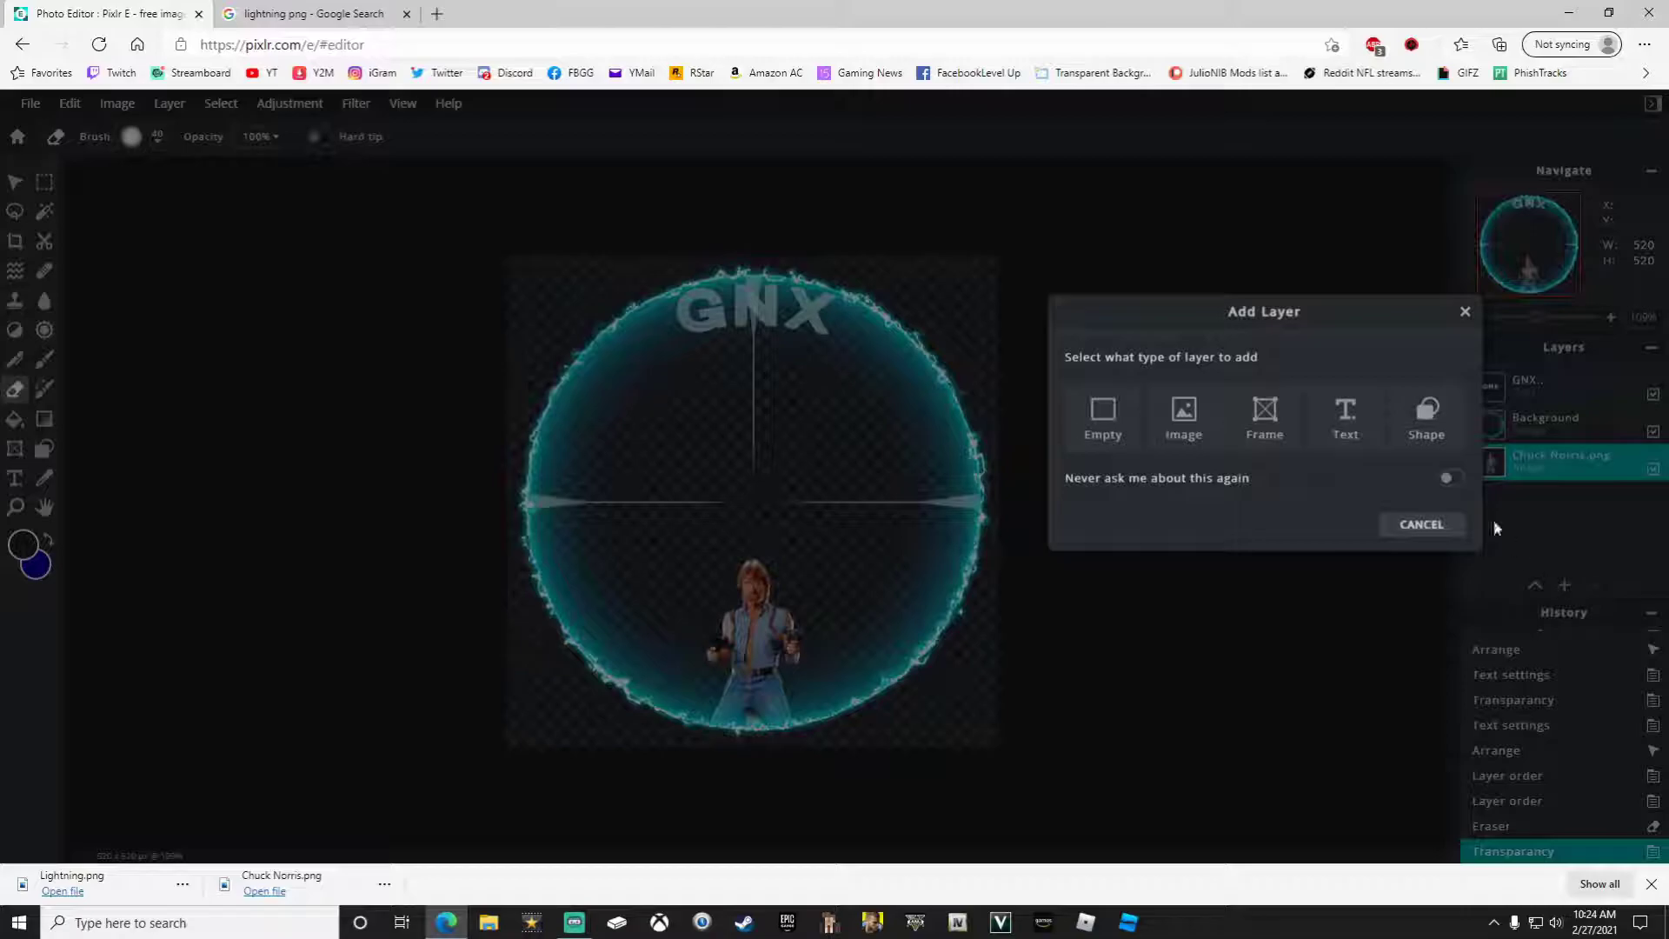
pyautogui.click(1195, 422)
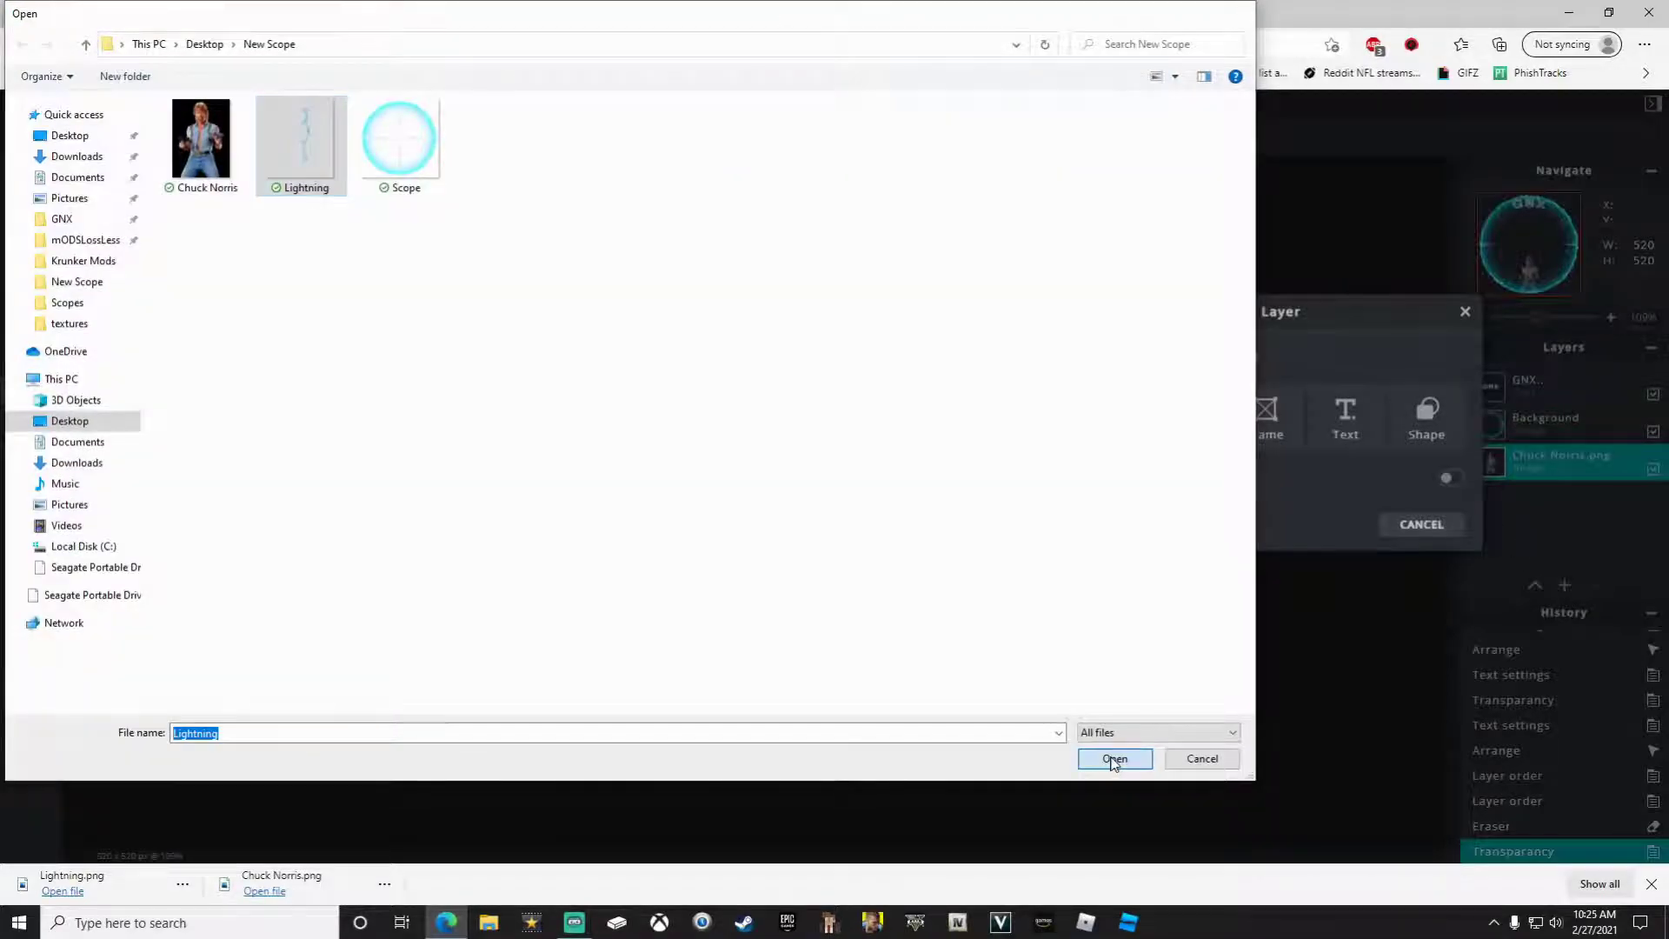
pyautogui.click(1113, 758)
# Step: Resize the lightning to about 155 x 182 px and place it inside the scope's upper-right edge, with its layer above Background
pyautogui.moveTo(768, 529); pyautogui.dragTo(817, 474)
pyautogui.moveTo(878, 422); pyautogui.dragTo(875, 418)
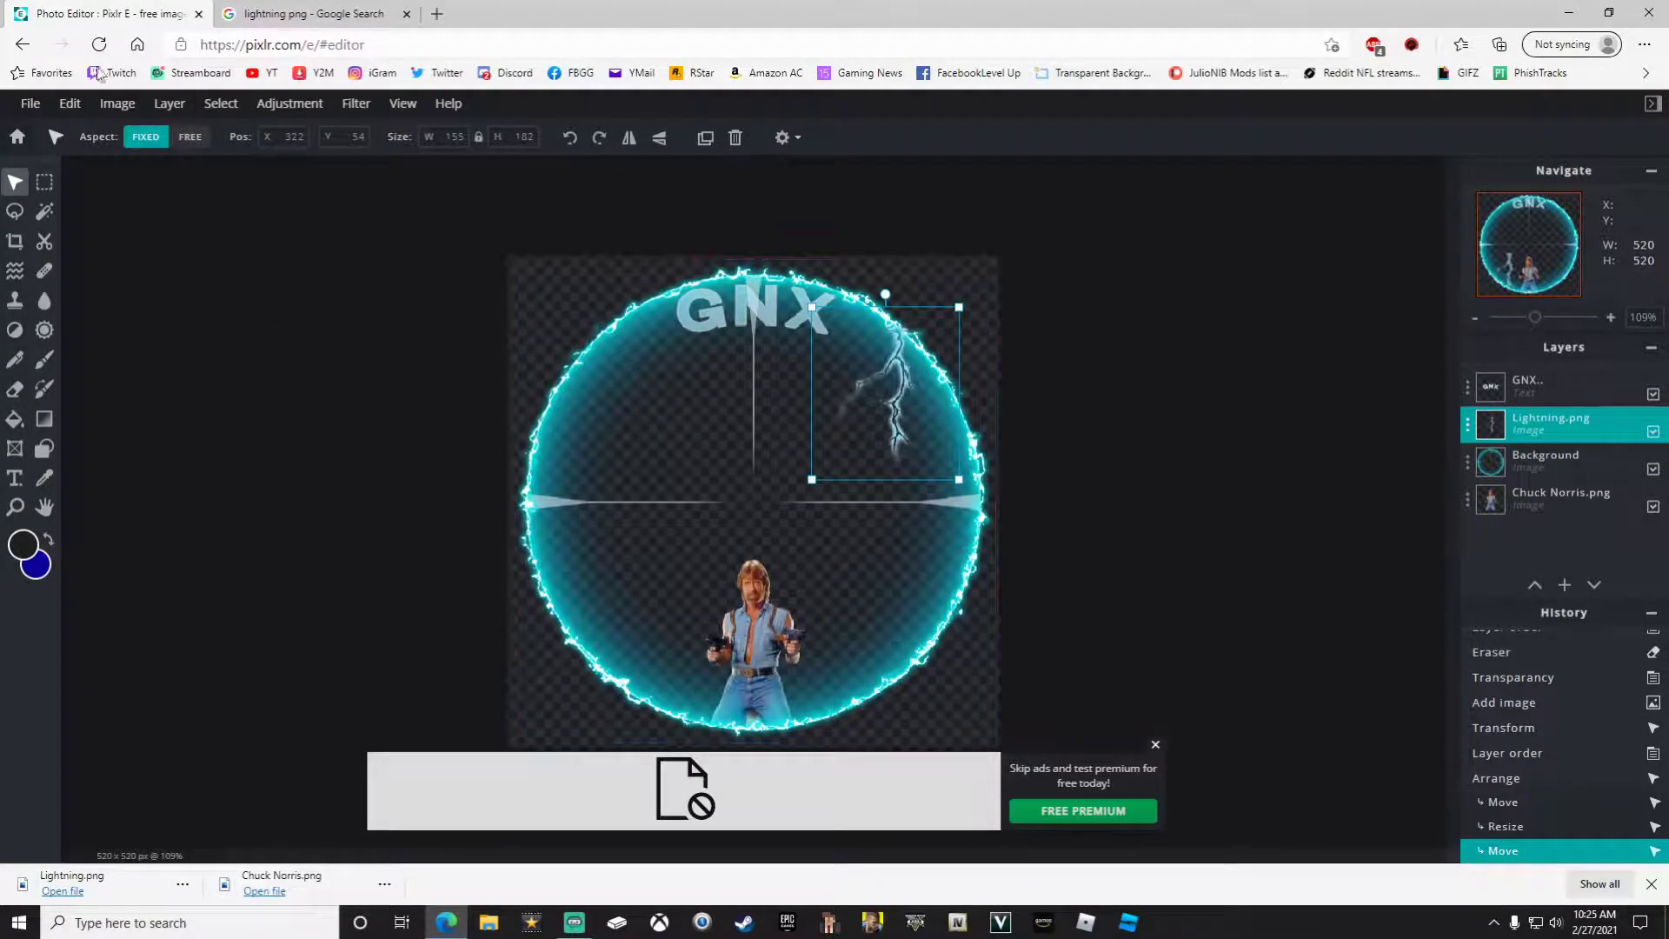
# Step: Copy and paste the lightning layer, and move the copy to the scope's upper-left edge
pyautogui.click(75, 105)
pyautogui.click(73, 208)
pyautogui.click(68, 110)
pyautogui.click(76, 256)
pyautogui.moveTo(914, 374); pyautogui.dragTo(639, 368)
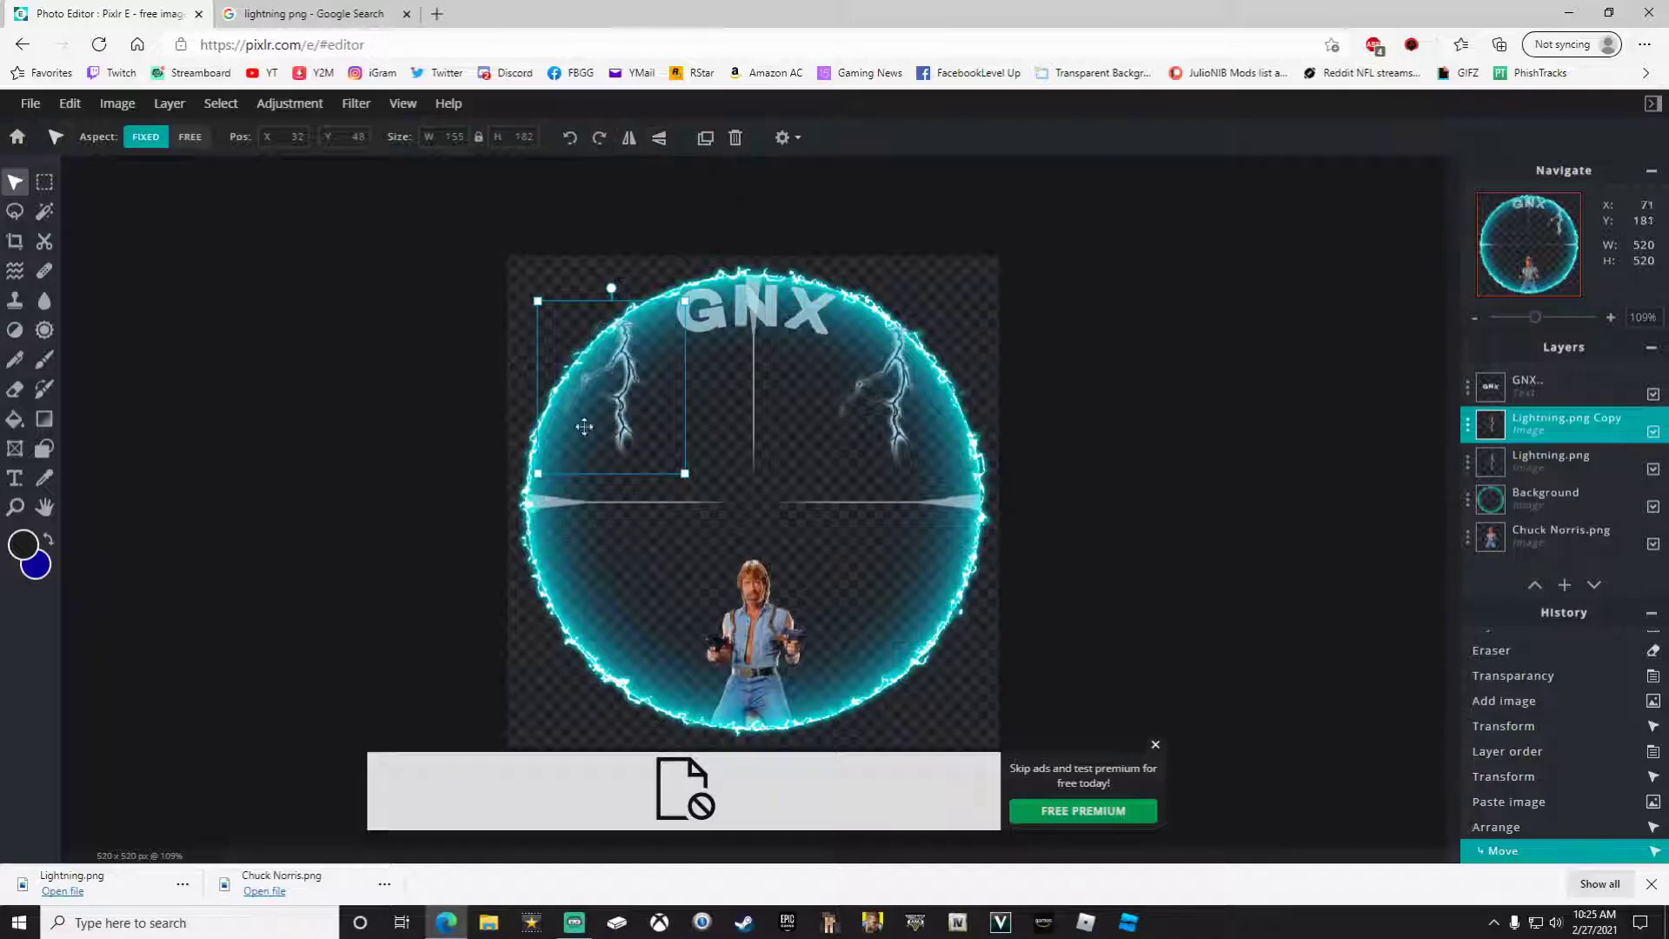
# Step: Flip the lightning copy horizontally and position it at about X 46, Y 54, mirroring the original bolt
pyautogui.click(629, 138)
pyautogui.moveTo(628, 373); pyautogui.dragTo(639, 378)
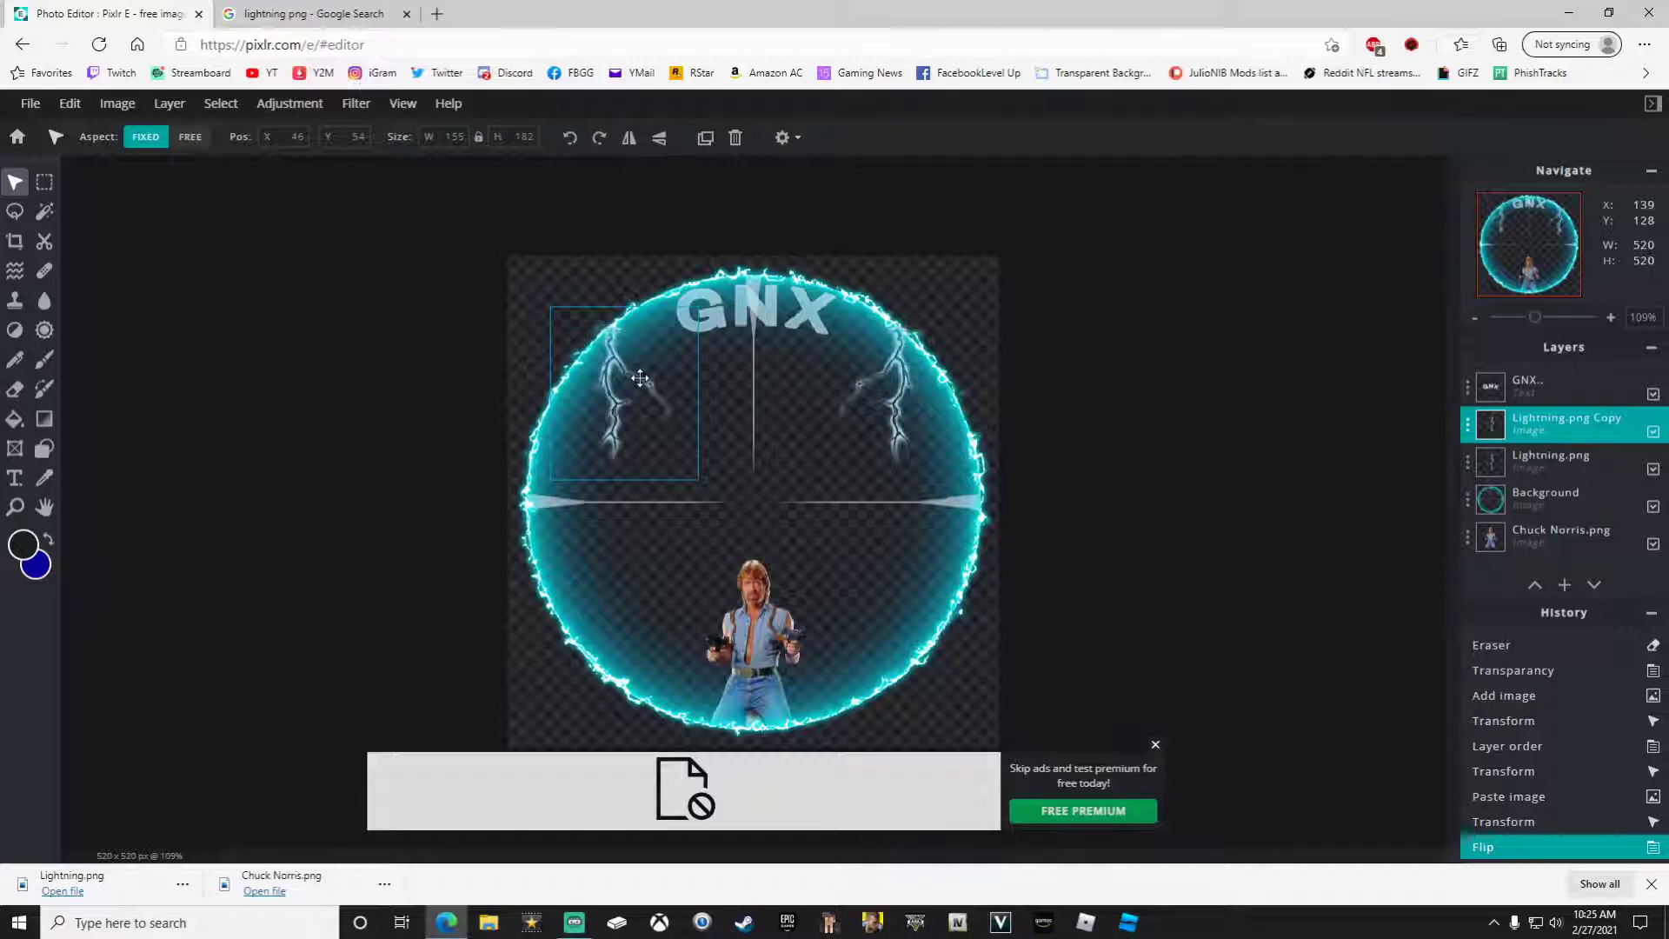
pyautogui.click(640, 379)
# Step: Move the Background layer above both lightning layers, directly beneath the GNX text, and deselect it
pyautogui.scroll(2, 656, 383)
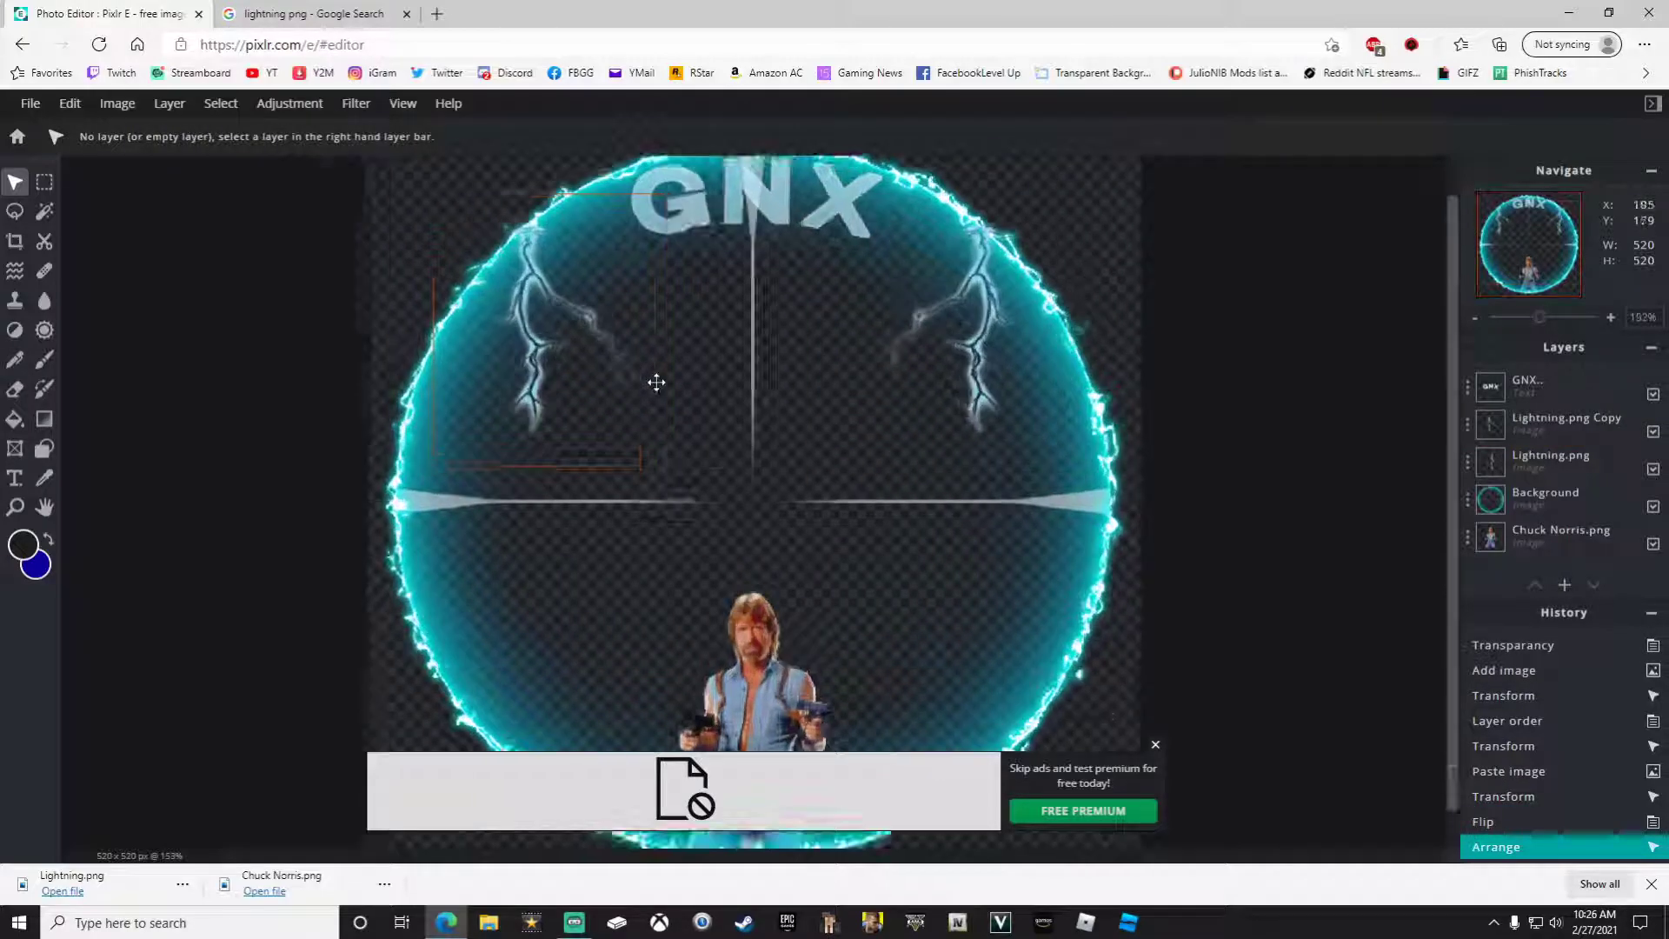
pyautogui.scroll(1, 656, 383)
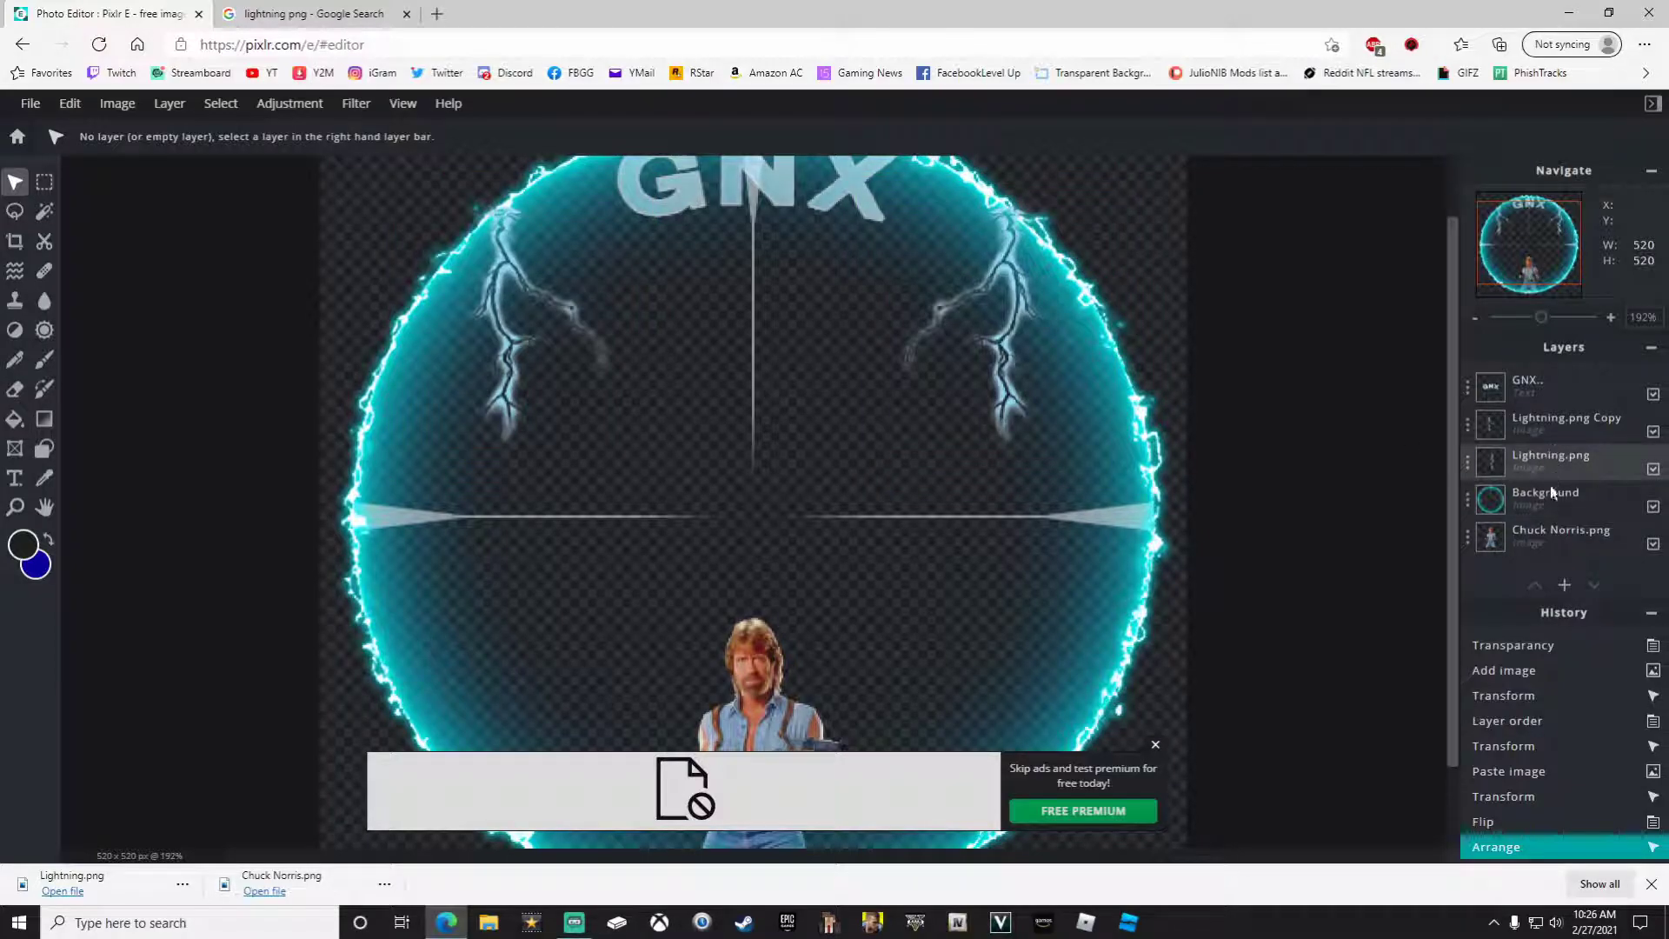
pyautogui.moveTo(1530, 505); pyautogui.dragTo(1539, 426)
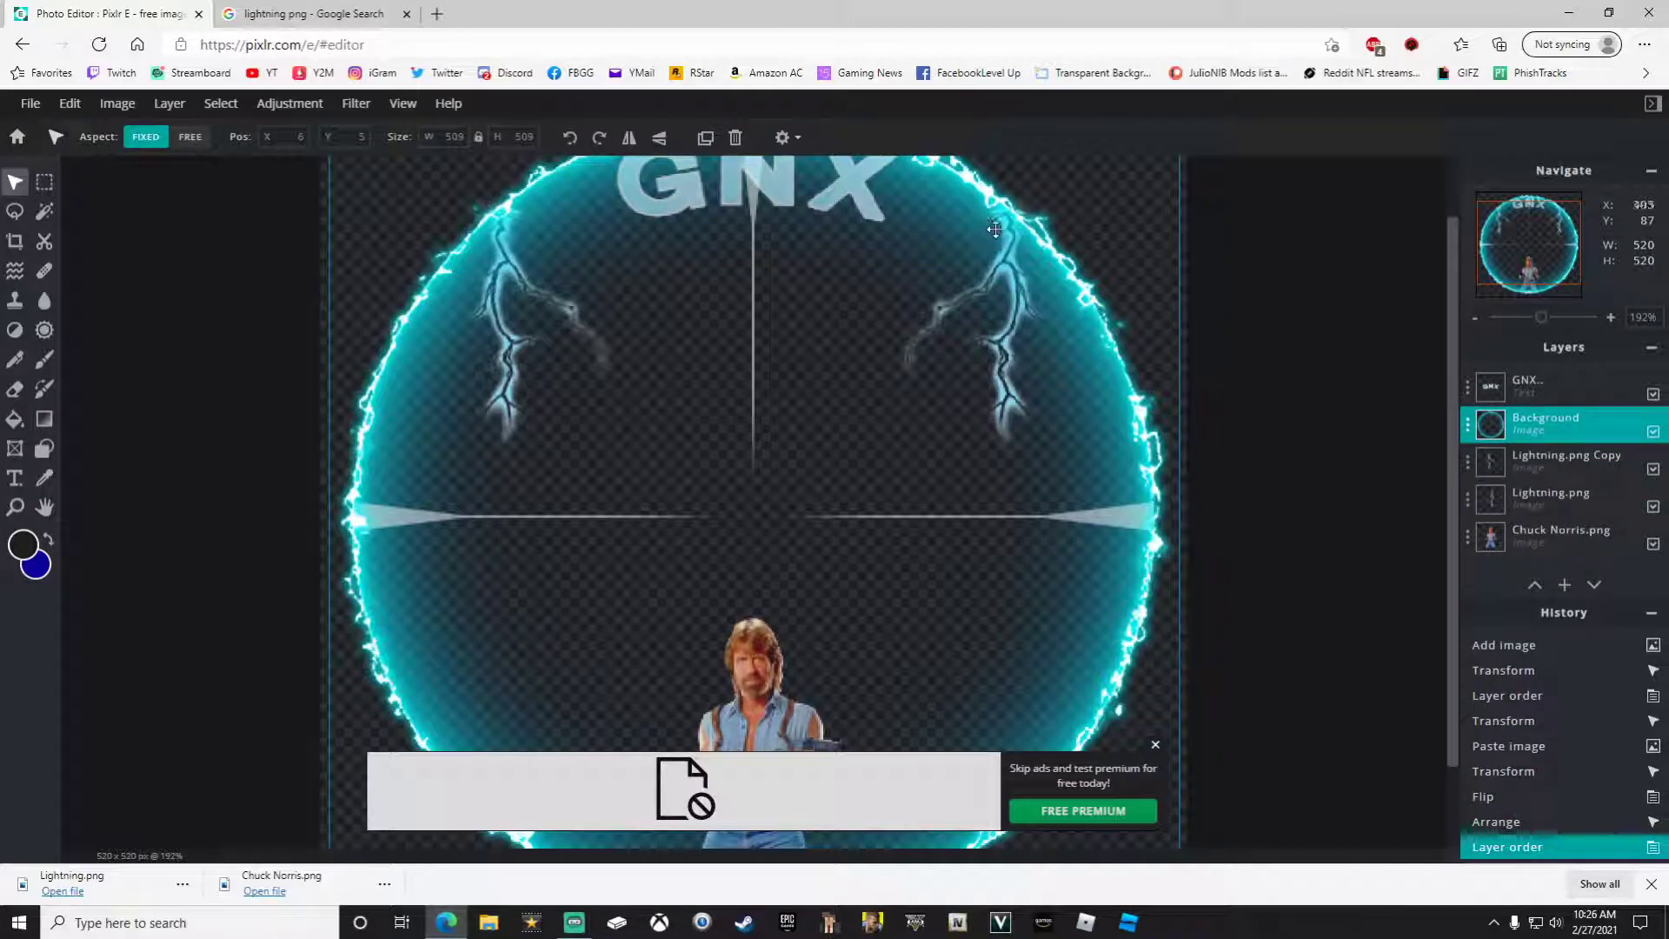
pyautogui.hotkey('ctrl', '1')
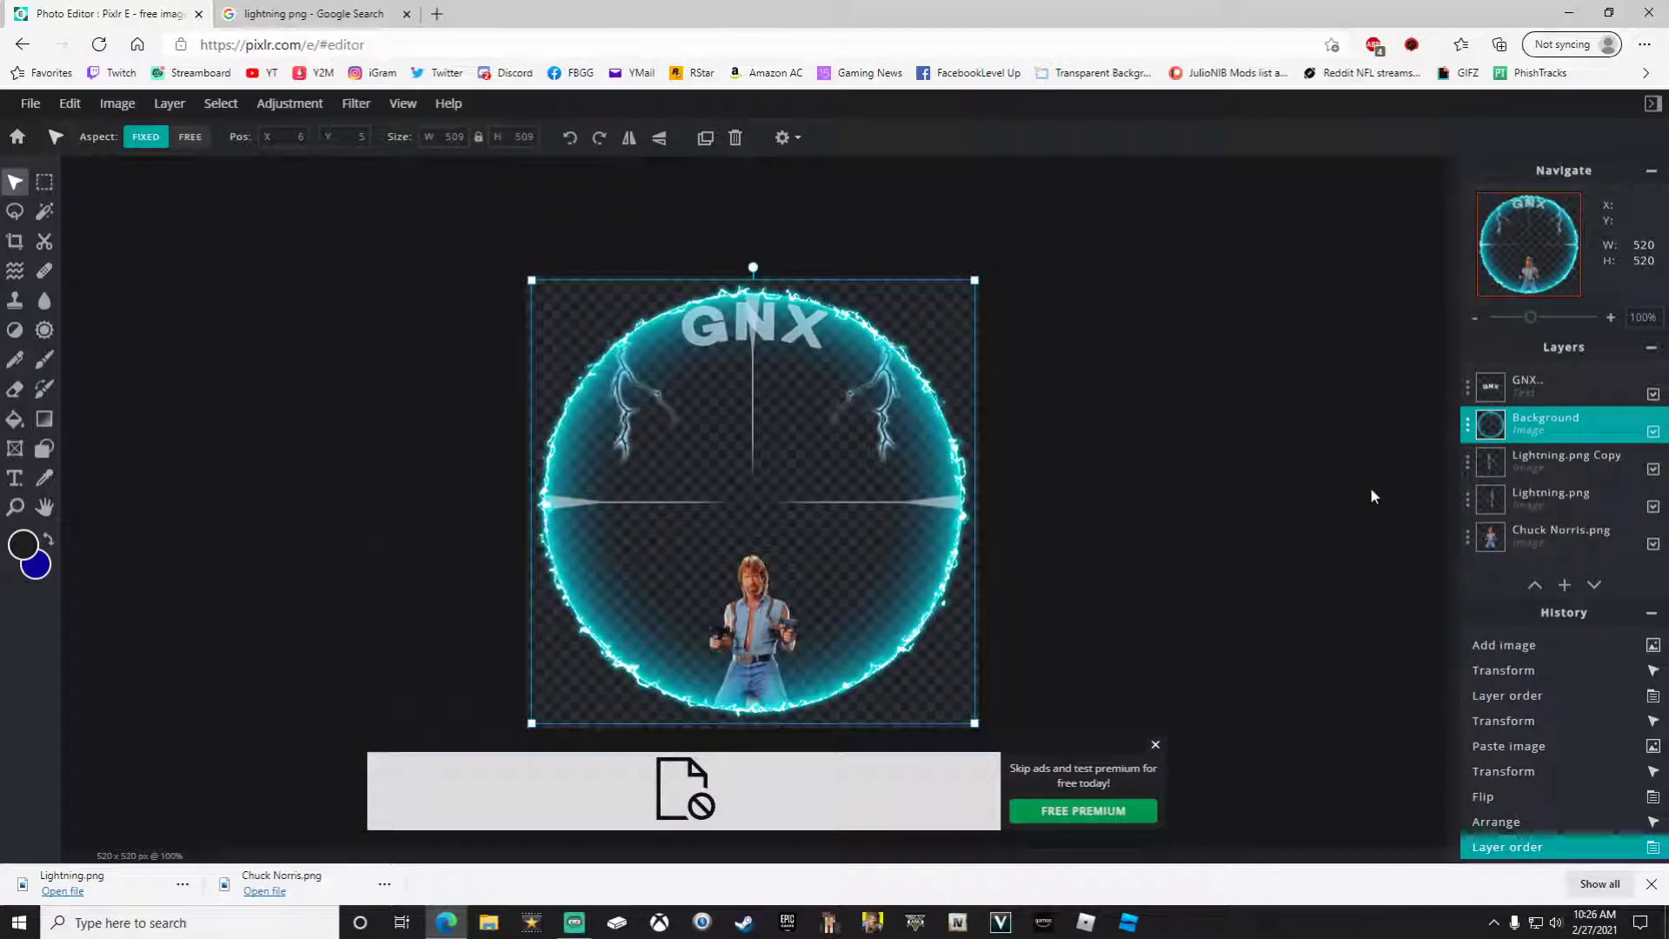
pyautogui.click(1373, 496)
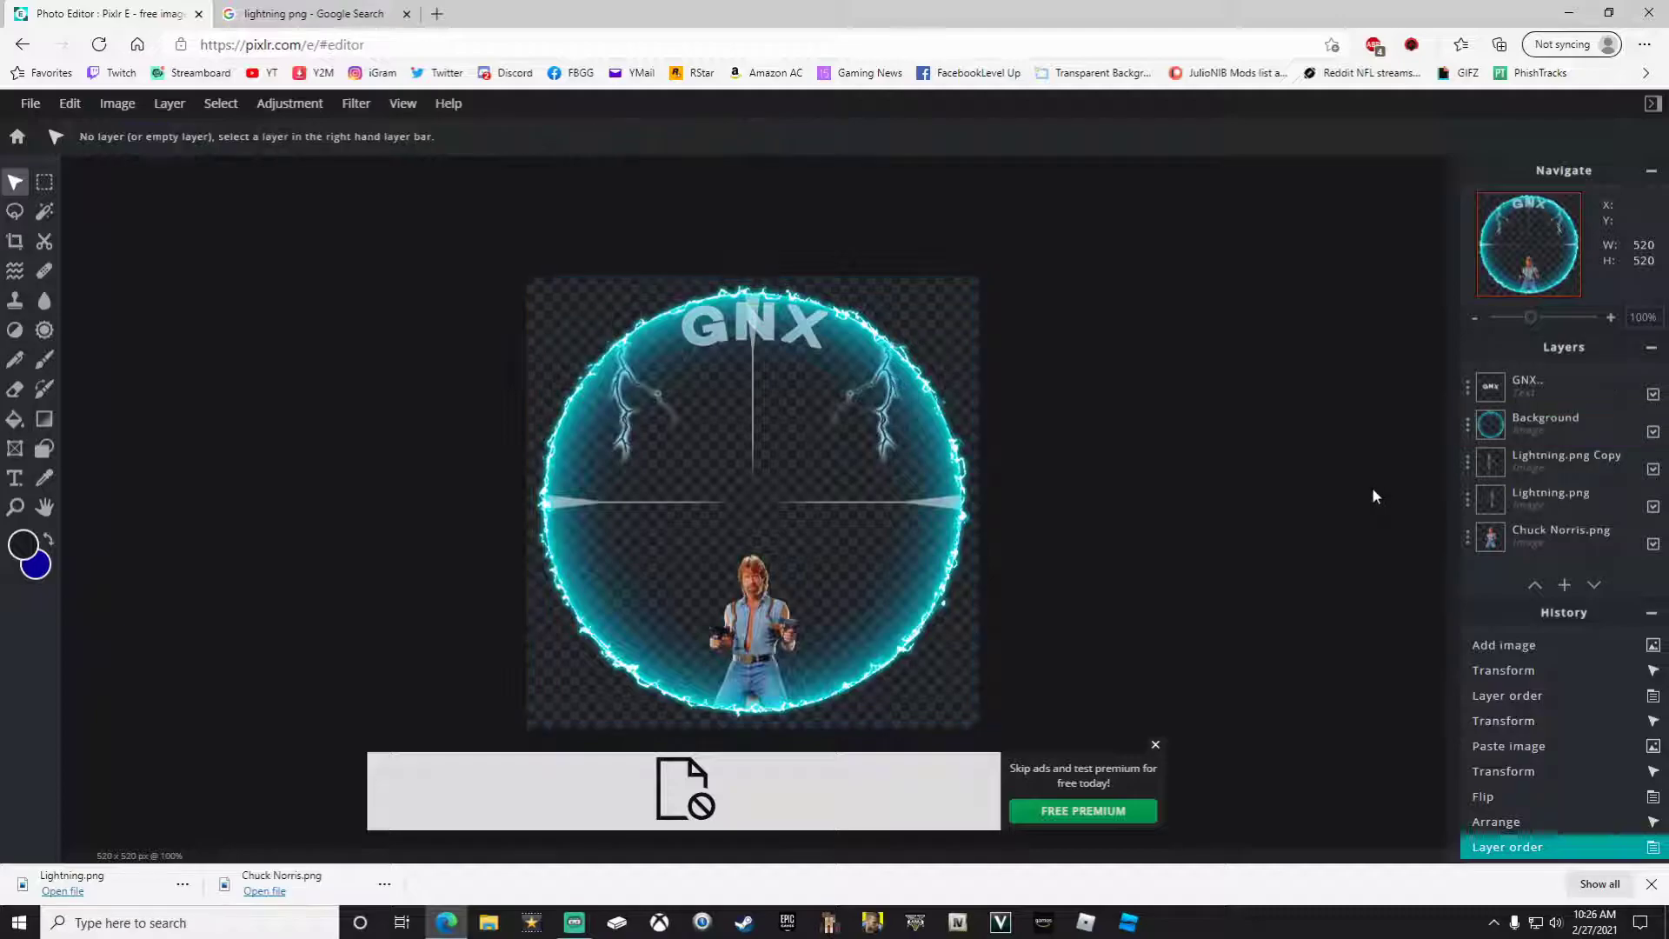
# Step: Save the 520 x 520 image as a PNG named Chuck Scope and download it
pyautogui.click(38, 114)
pyautogui.click(29, 257)
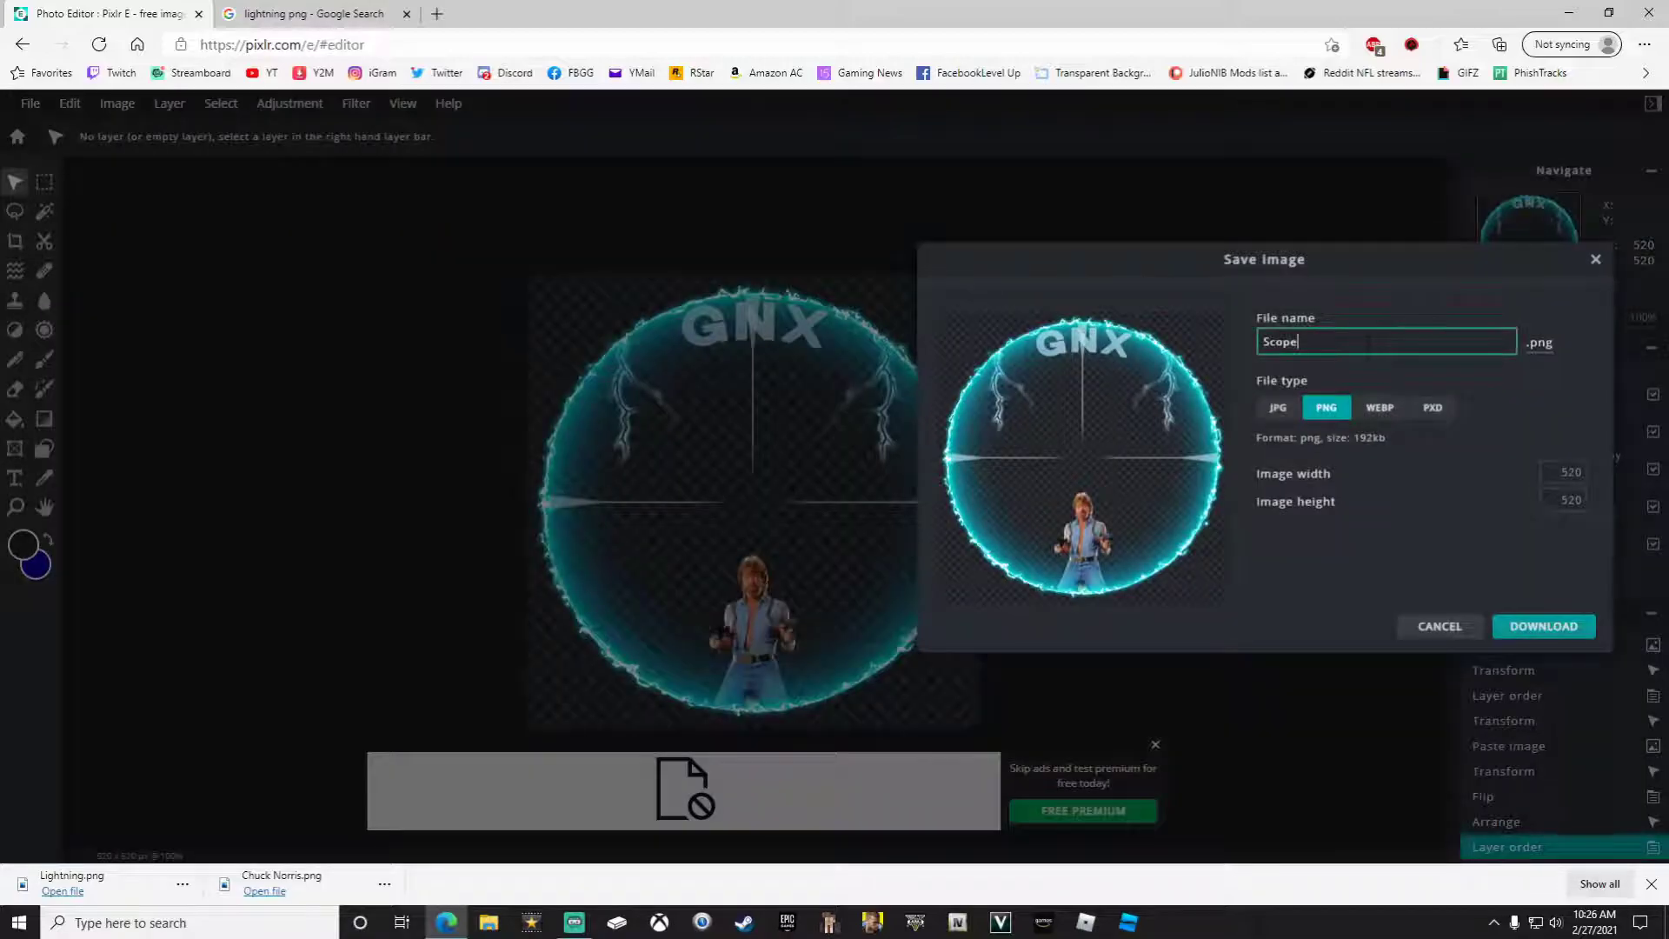
pyautogui.hotkey('ctrl', 'a')
pyautogui.write('Chuck Scope')
pyautogui.click(1550, 627)
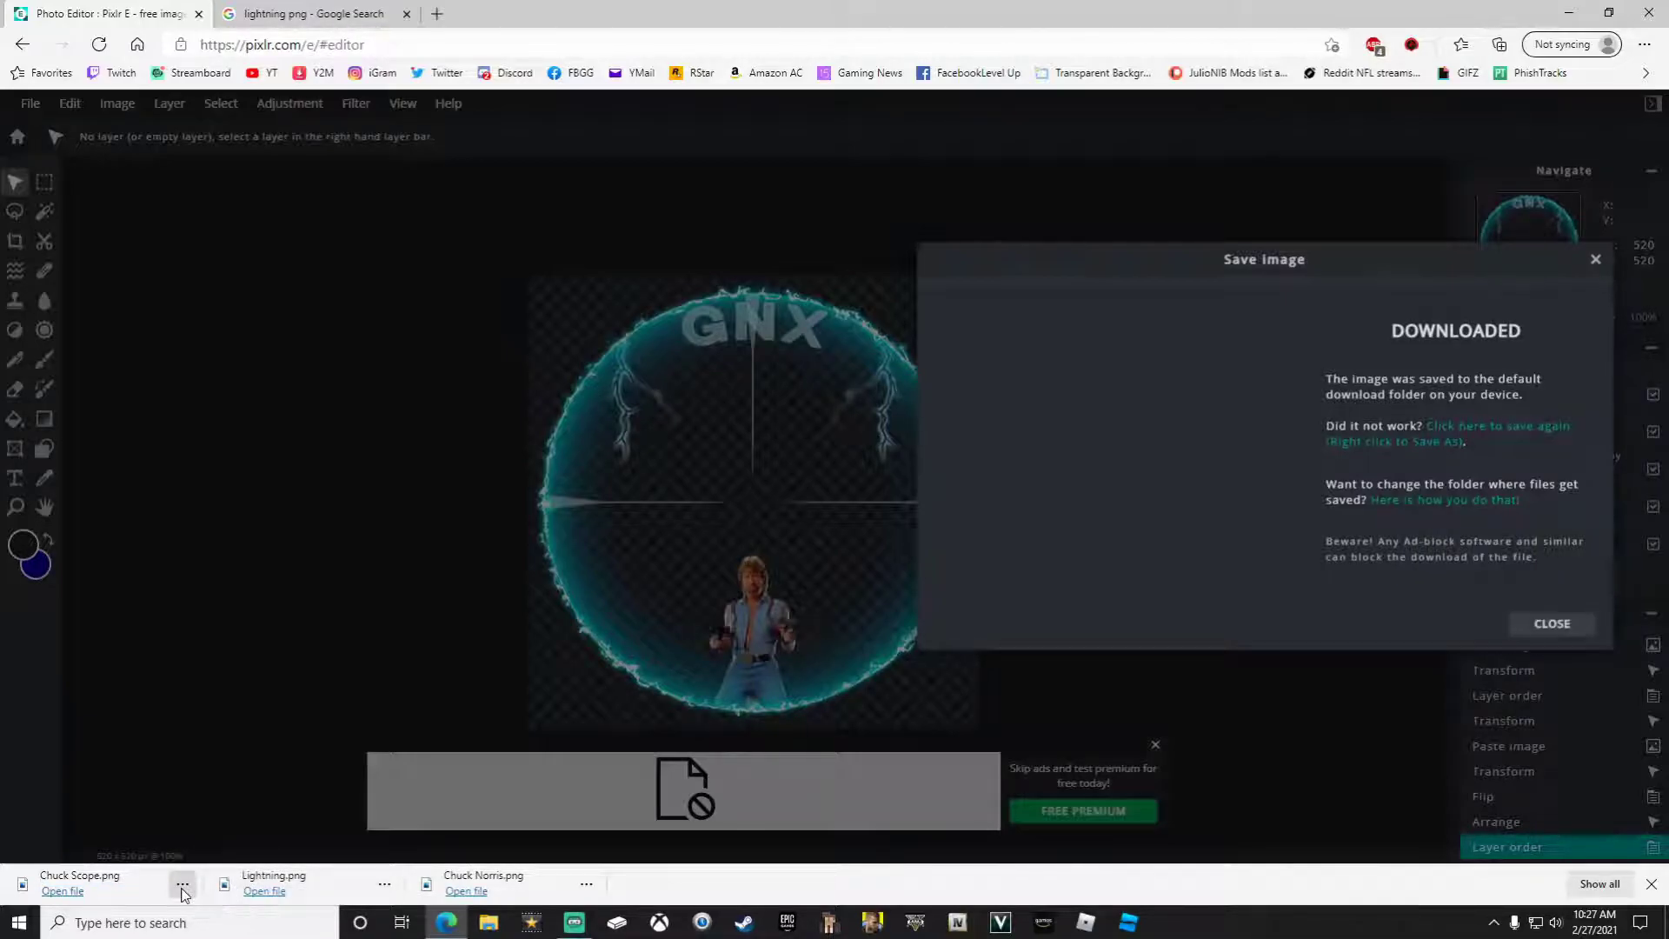
# Step: Move the downloaded Chuck Scope file from the Downloads folder into the New Scope folder on the Desktop
pyautogui.click(183, 886)
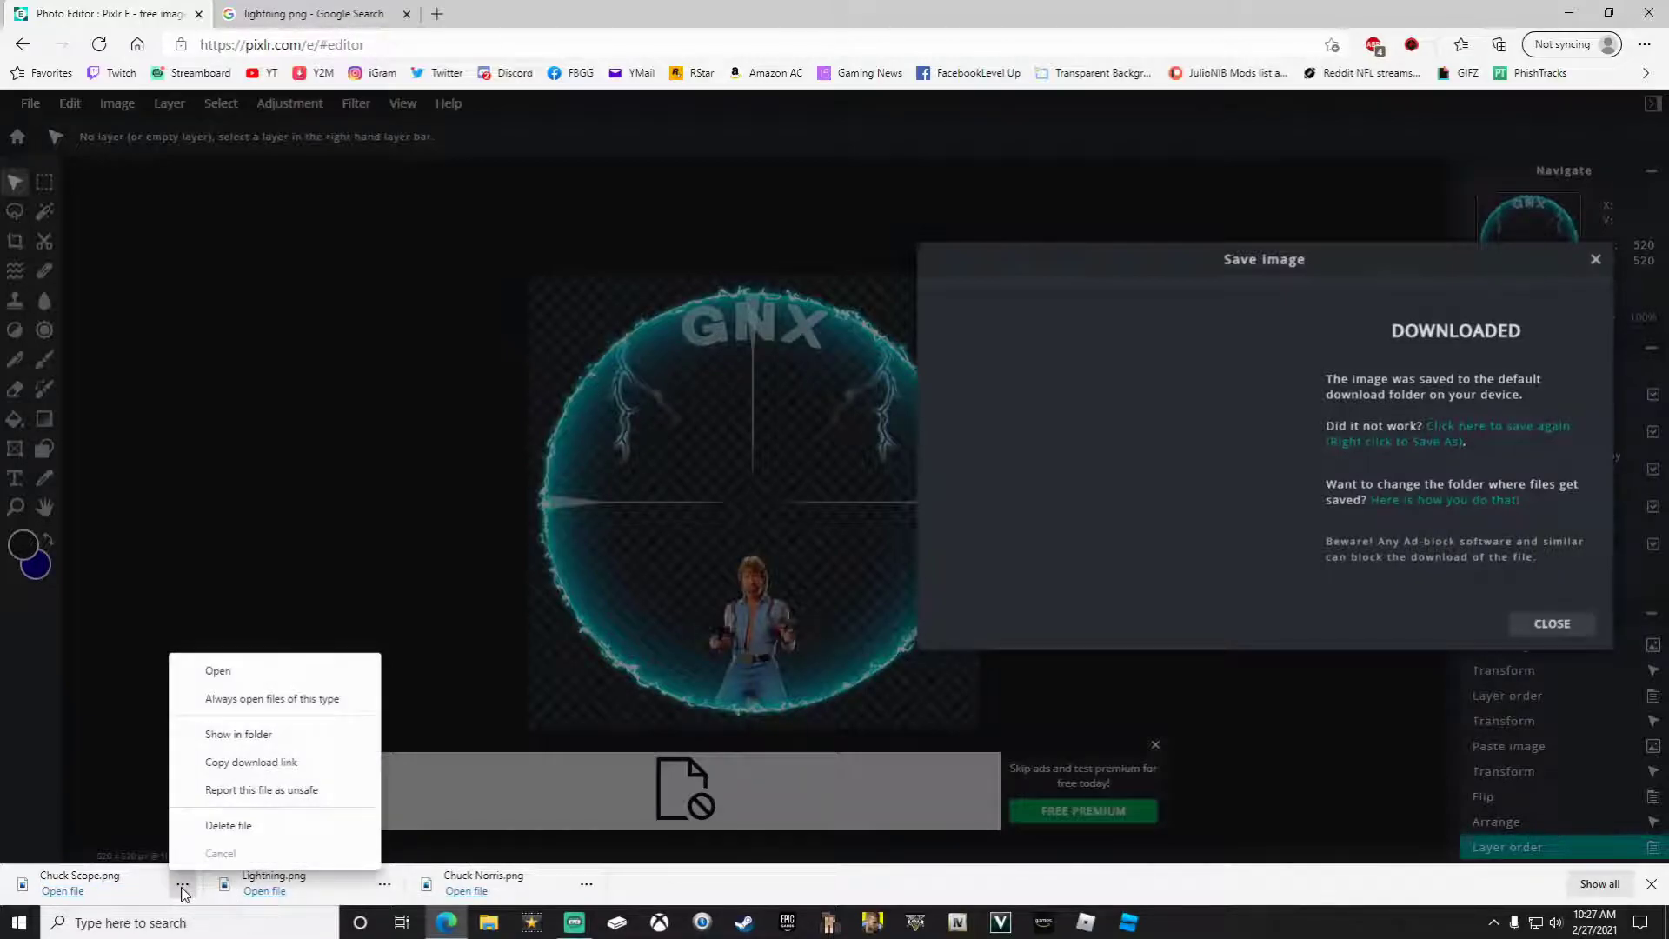
pyautogui.click(247, 736)
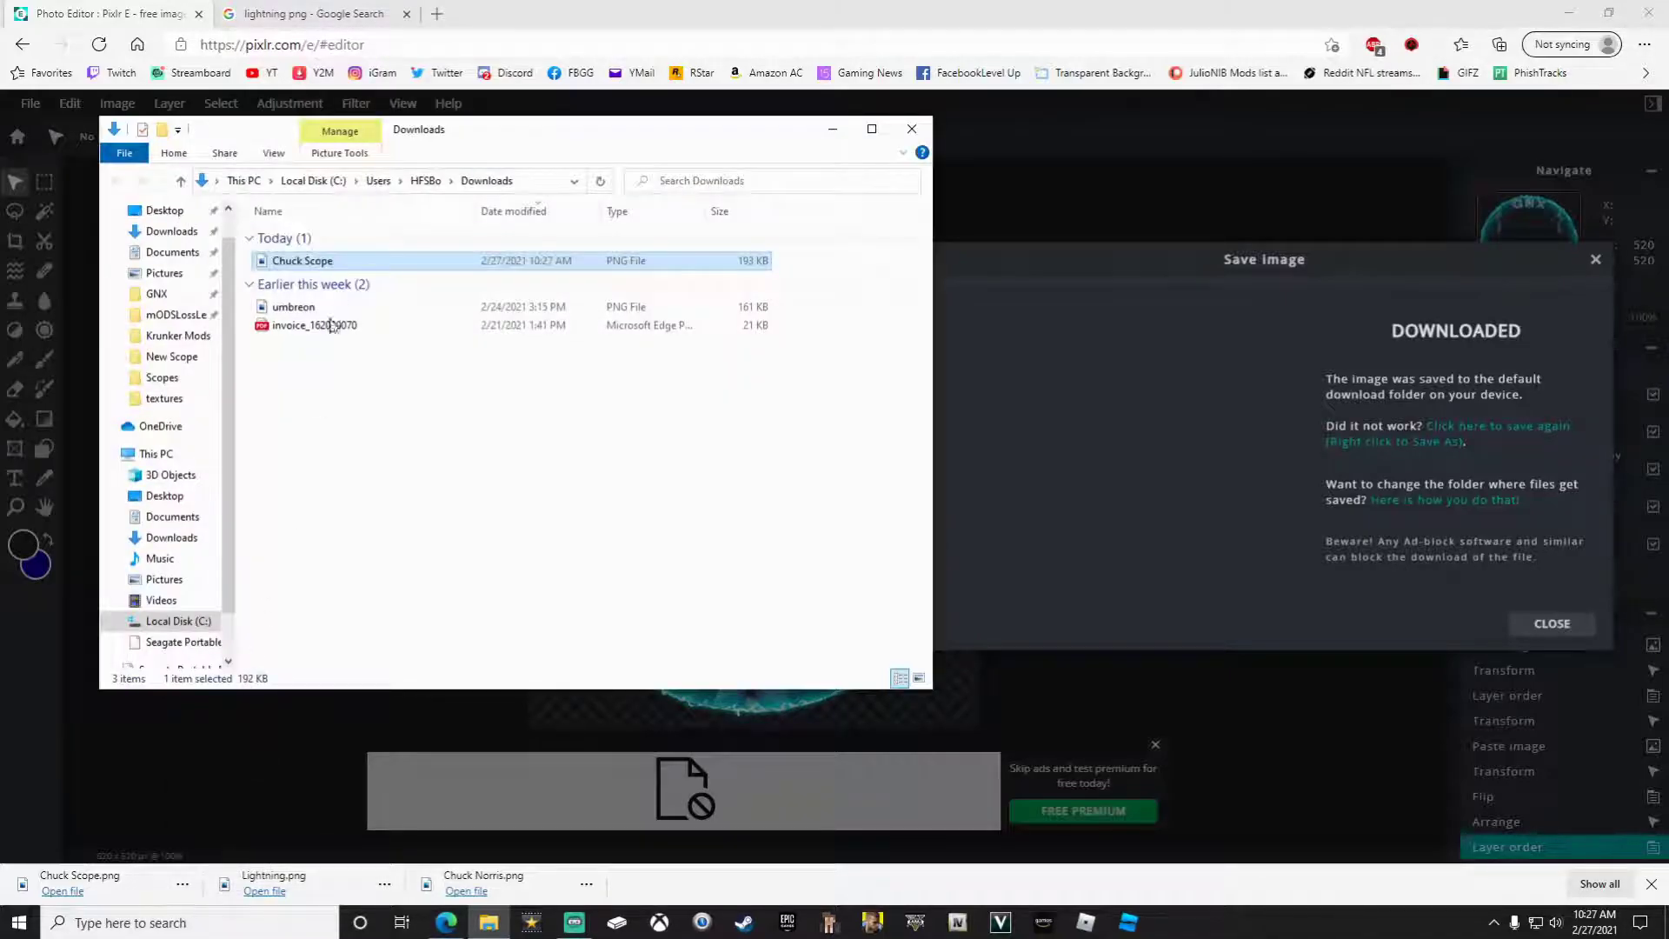
pyautogui.click(137, 211)
pyautogui.doubleClick(294, 238)
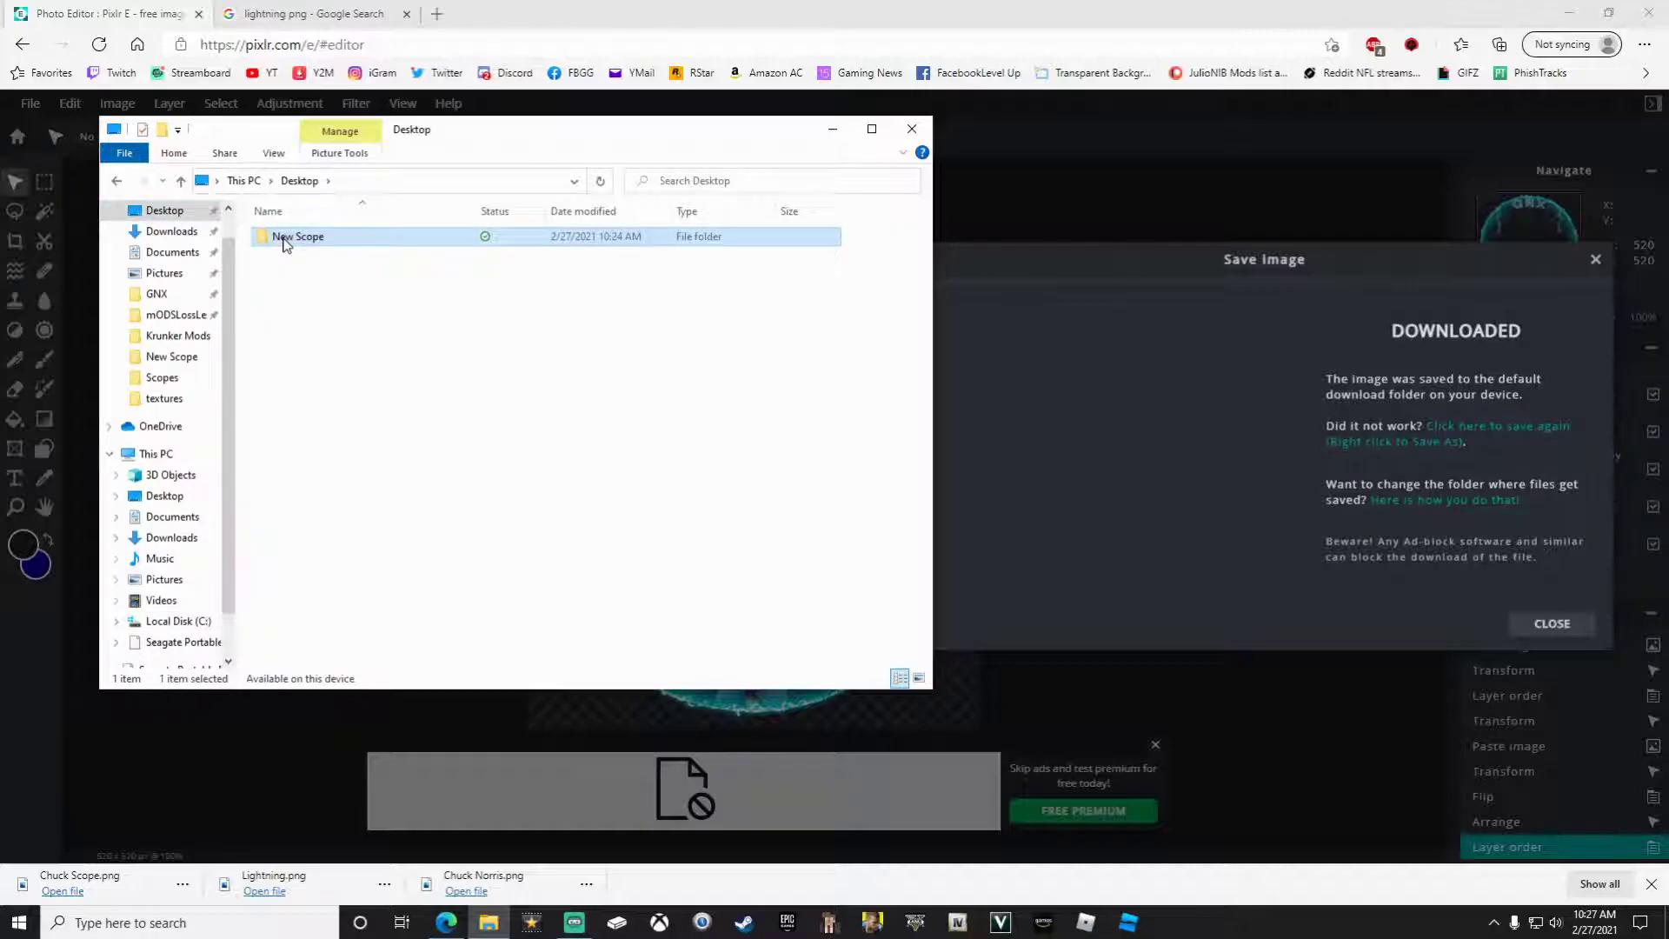
pyautogui.rightClick(422, 419)
pyautogui.click(506, 539)
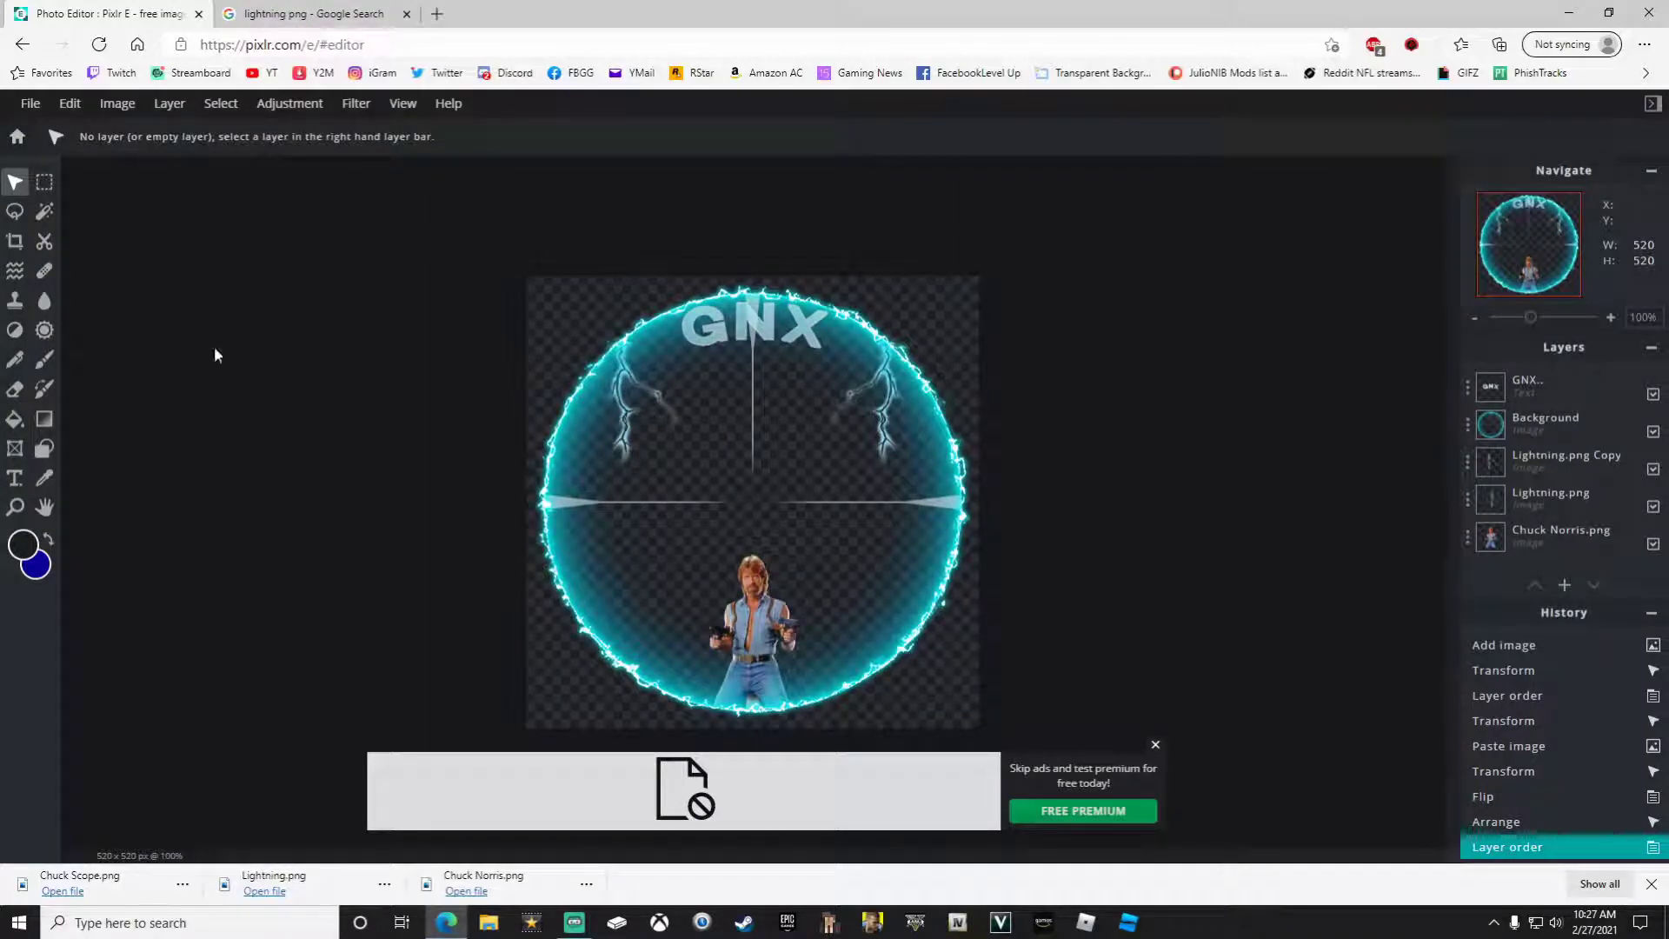
# Step: Open the saved Chuck Scope.png as a new image in the editor and dismiss the advertisement
pyautogui.click(30, 105)
pyautogui.click(40, 131)
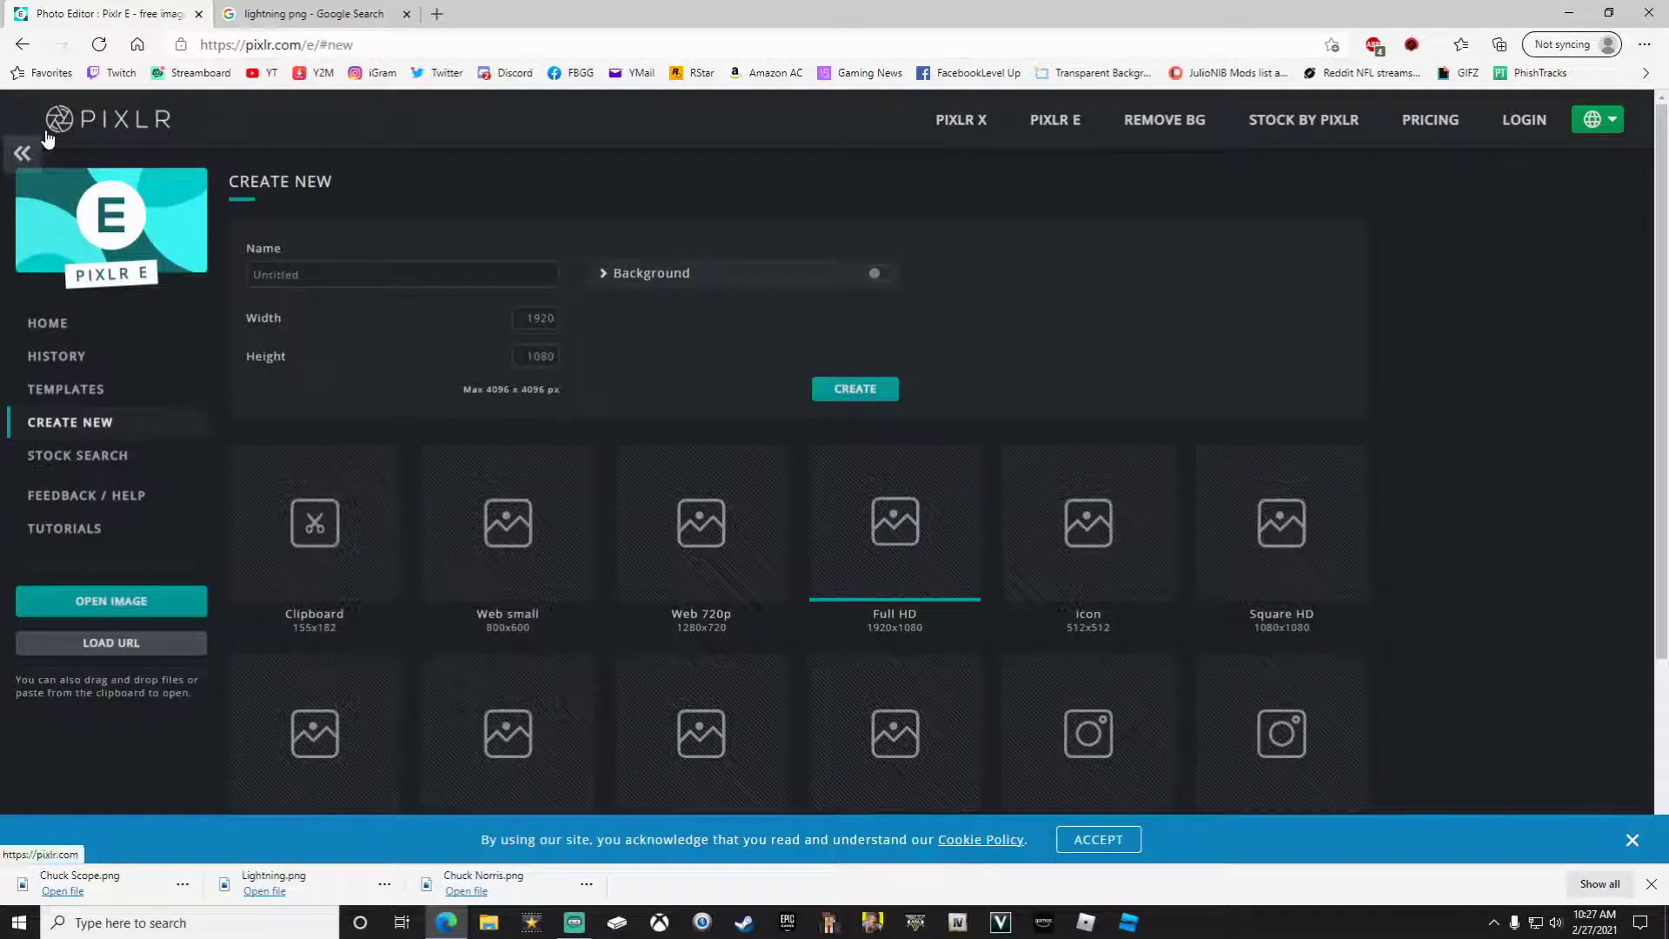
pyautogui.click(108, 597)
pyautogui.doubleClick(300, 139)
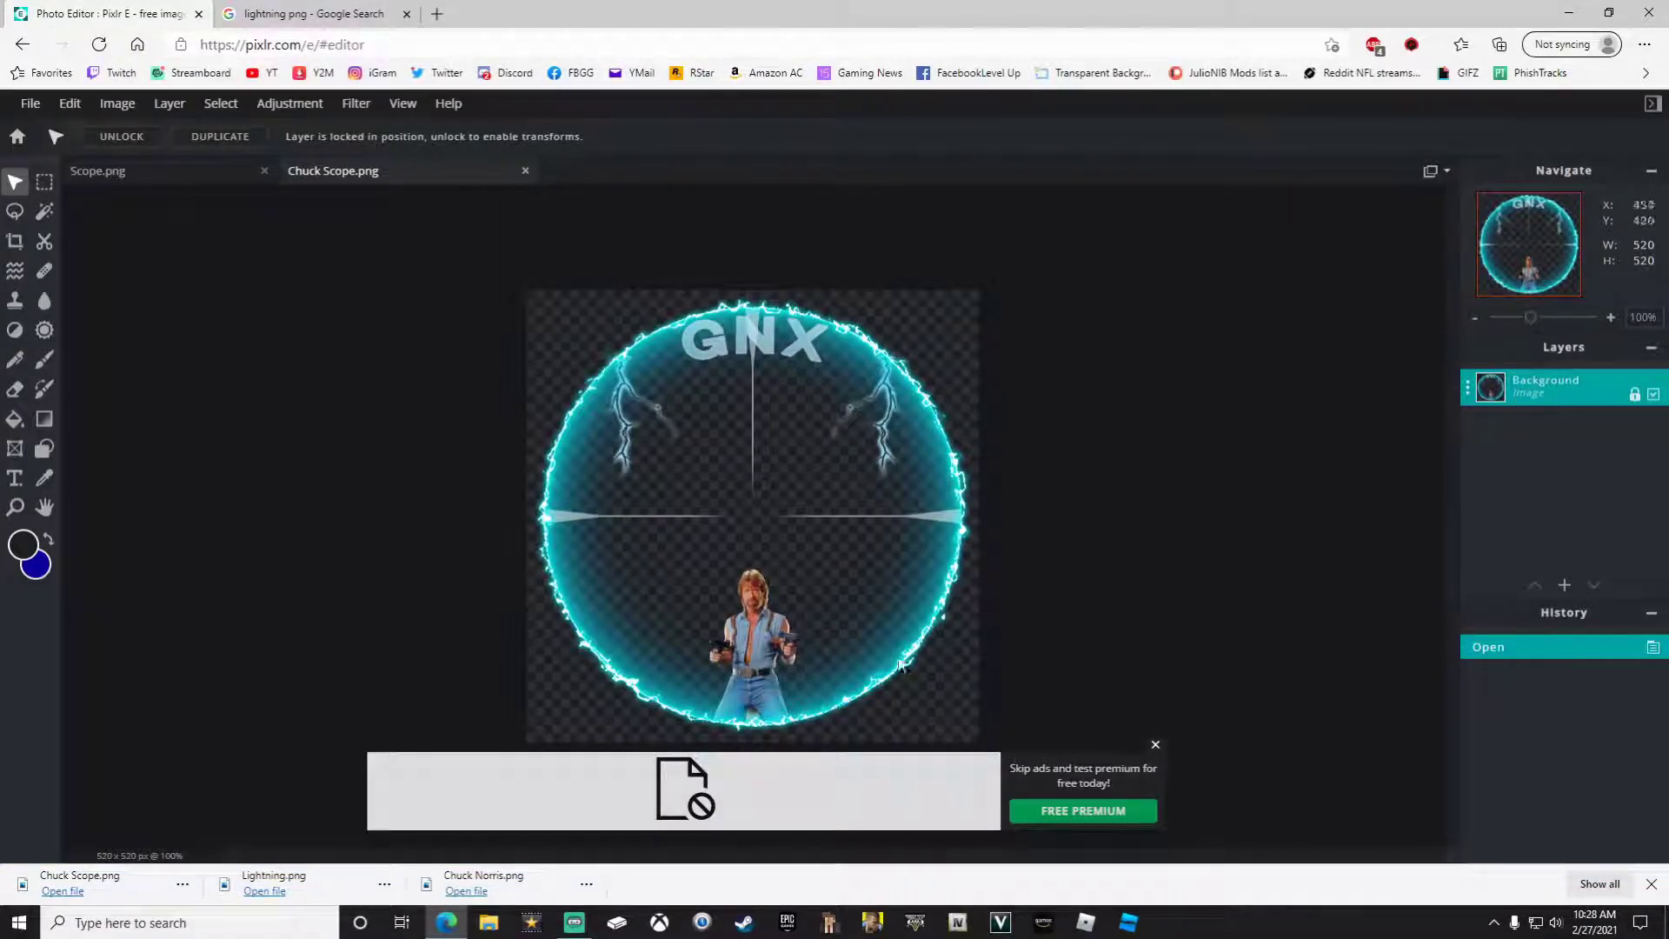
pyautogui.click(1155, 745)
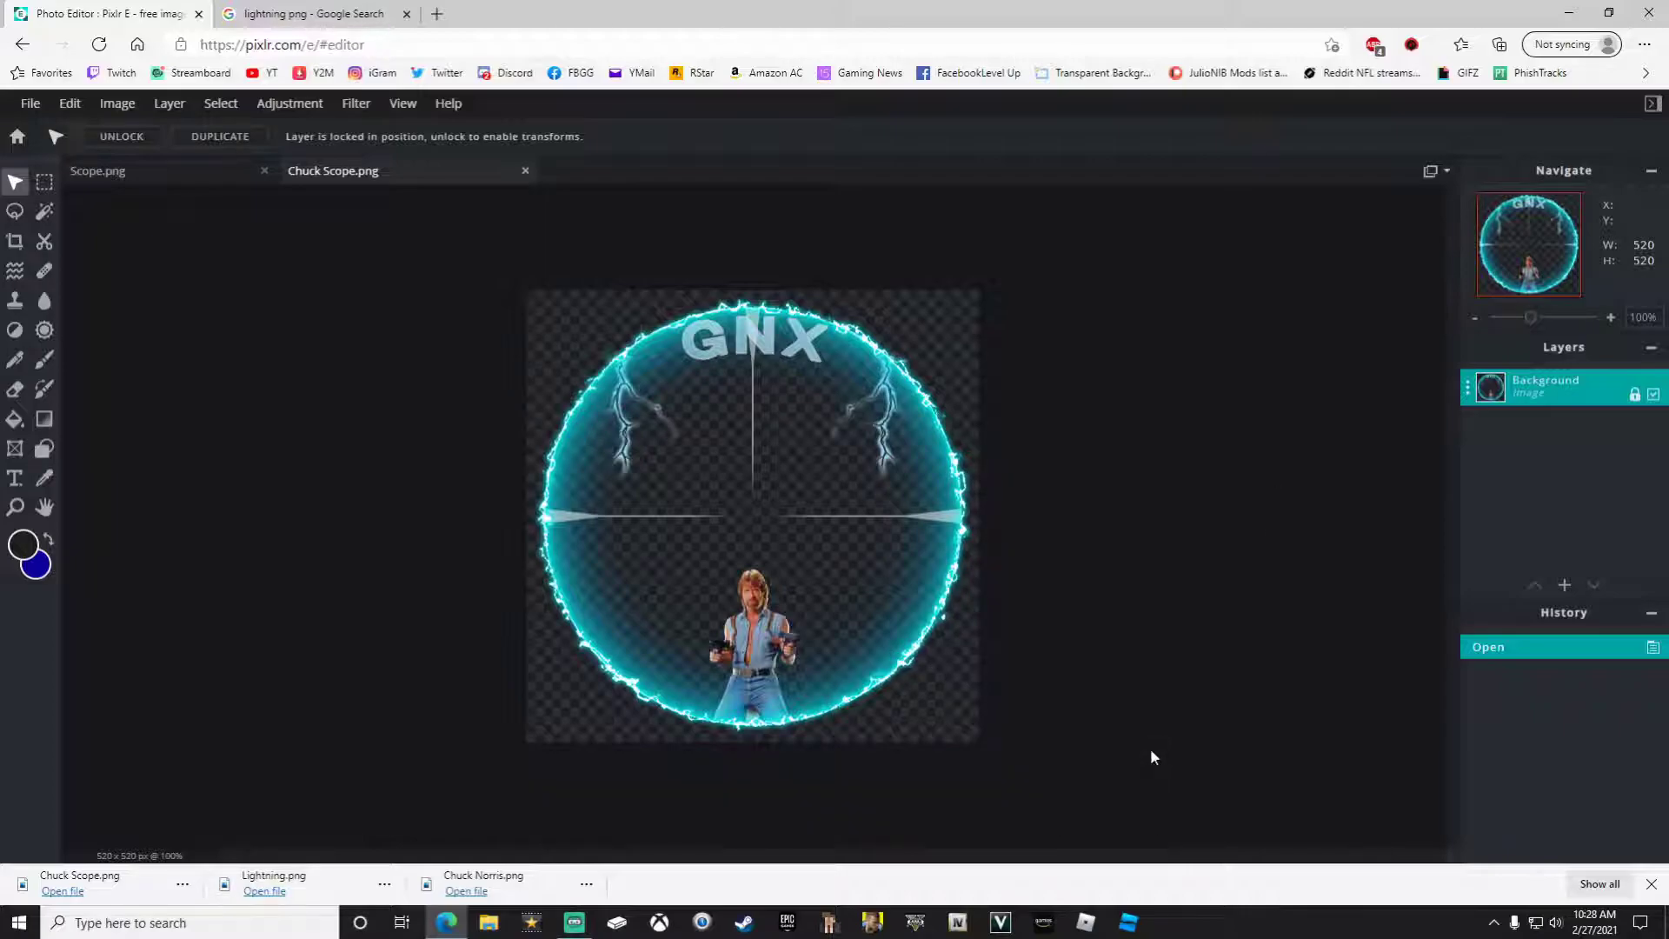
# Step: Open the Colors category of the effect library for the Chuck Scope image
pyautogui.click(357, 102)
pyautogui.click(379, 131)
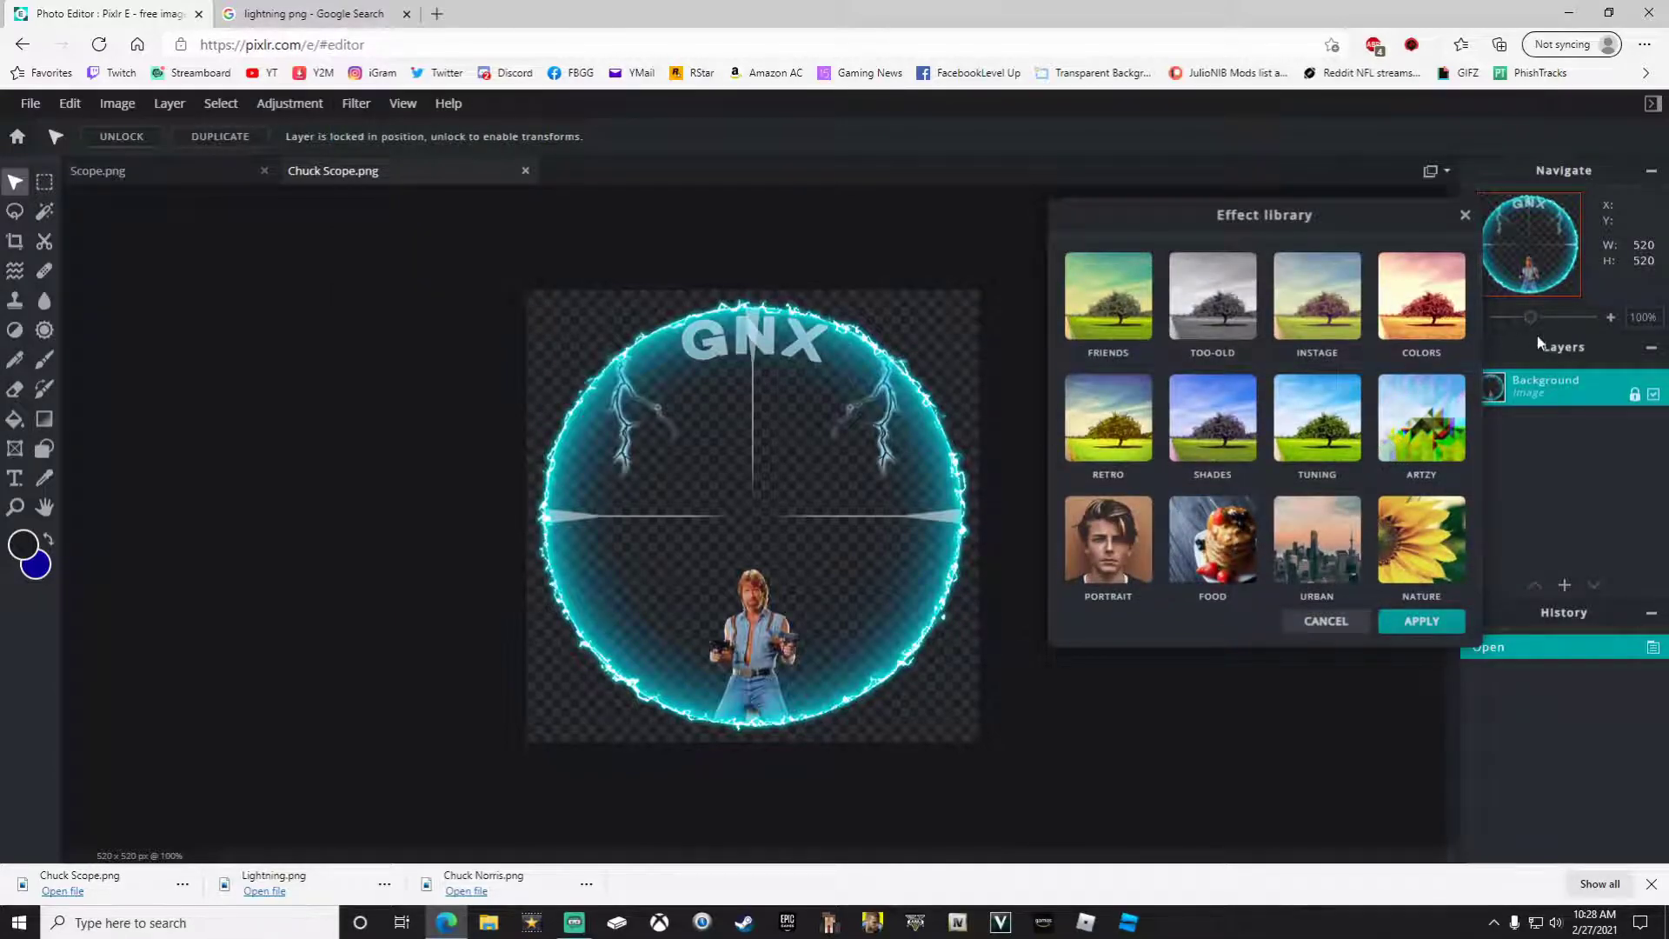
pyautogui.click(1416, 315)
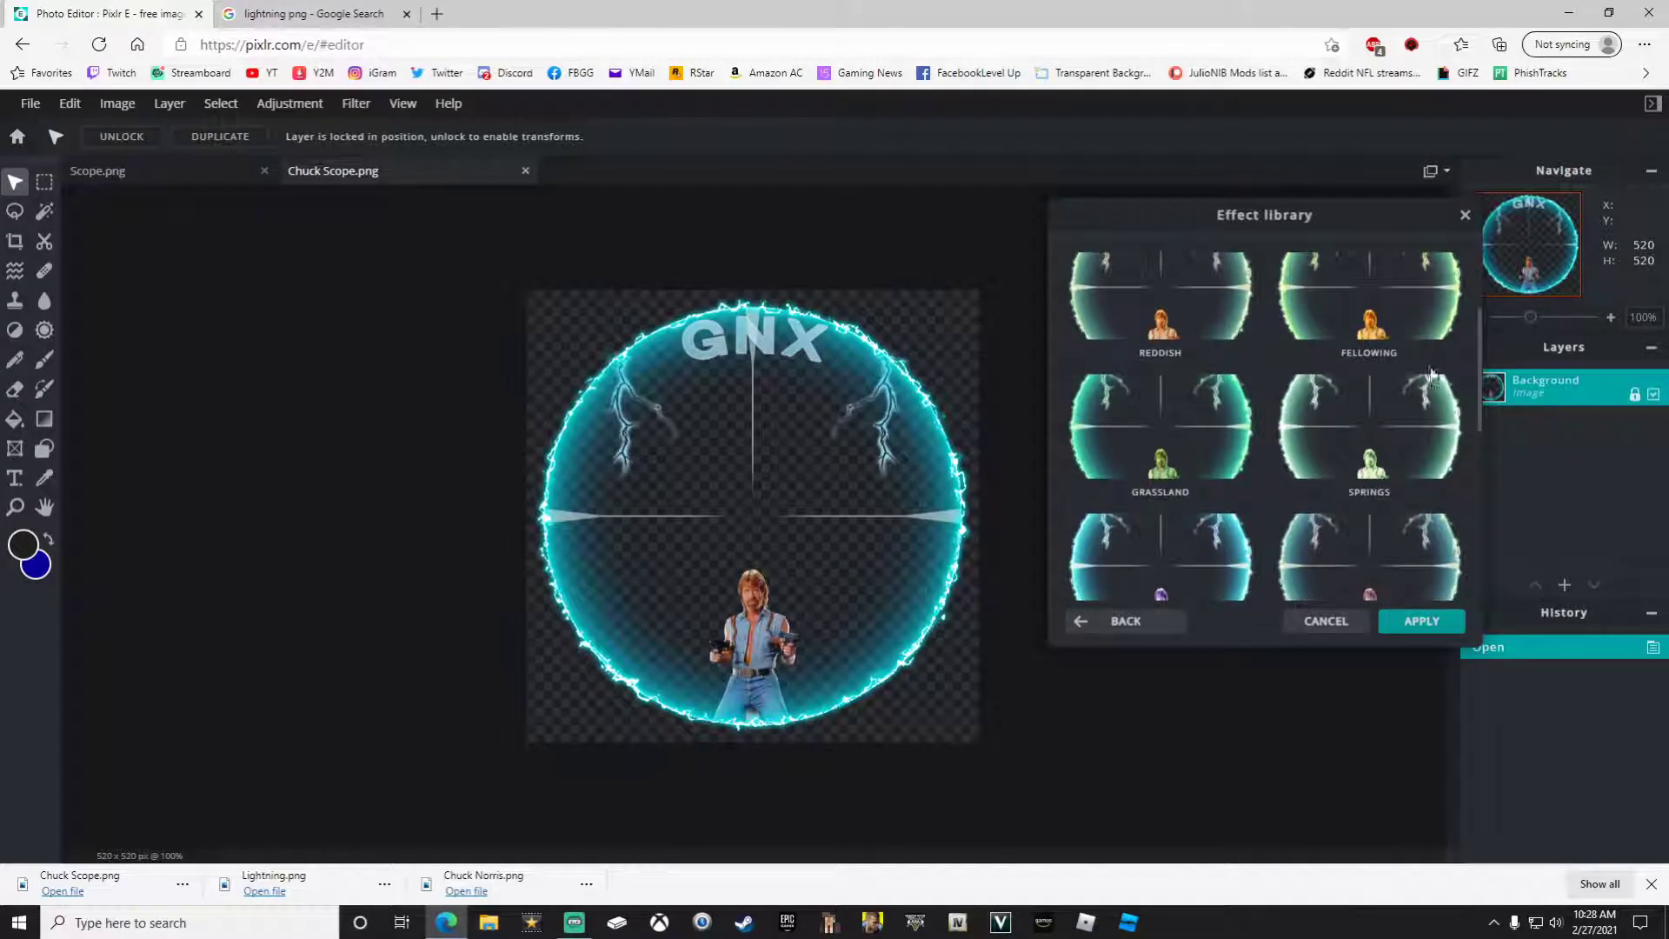
# Step: Try several Colors effects on the scope image, ending with Beyllo
pyautogui.scroll(-5, 1432, 374)
pyautogui.click(1408, 576)
pyautogui.scroll(-1, 1408, 577)
pyautogui.click(1407, 405)
pyautogui.click(1182, 517)
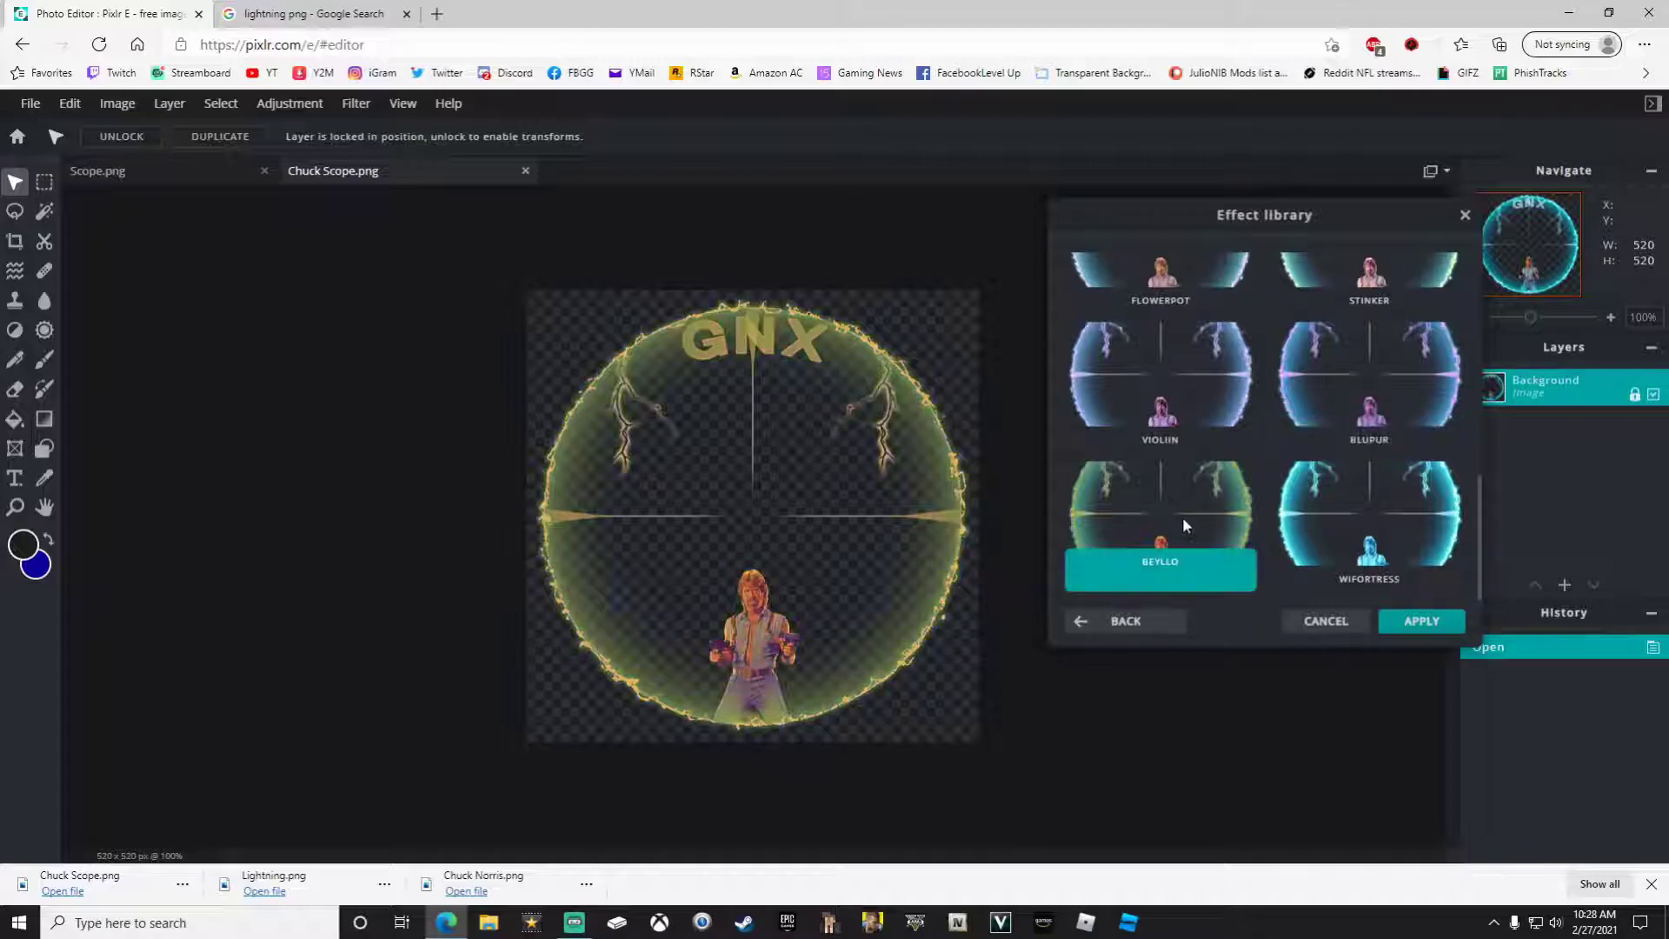
# Step: Apply the Wifortress color effect to the scope image at a strength of 17
pyautogui.click(1399, 510)
pyautogui.scroll(5, 1396, 502)
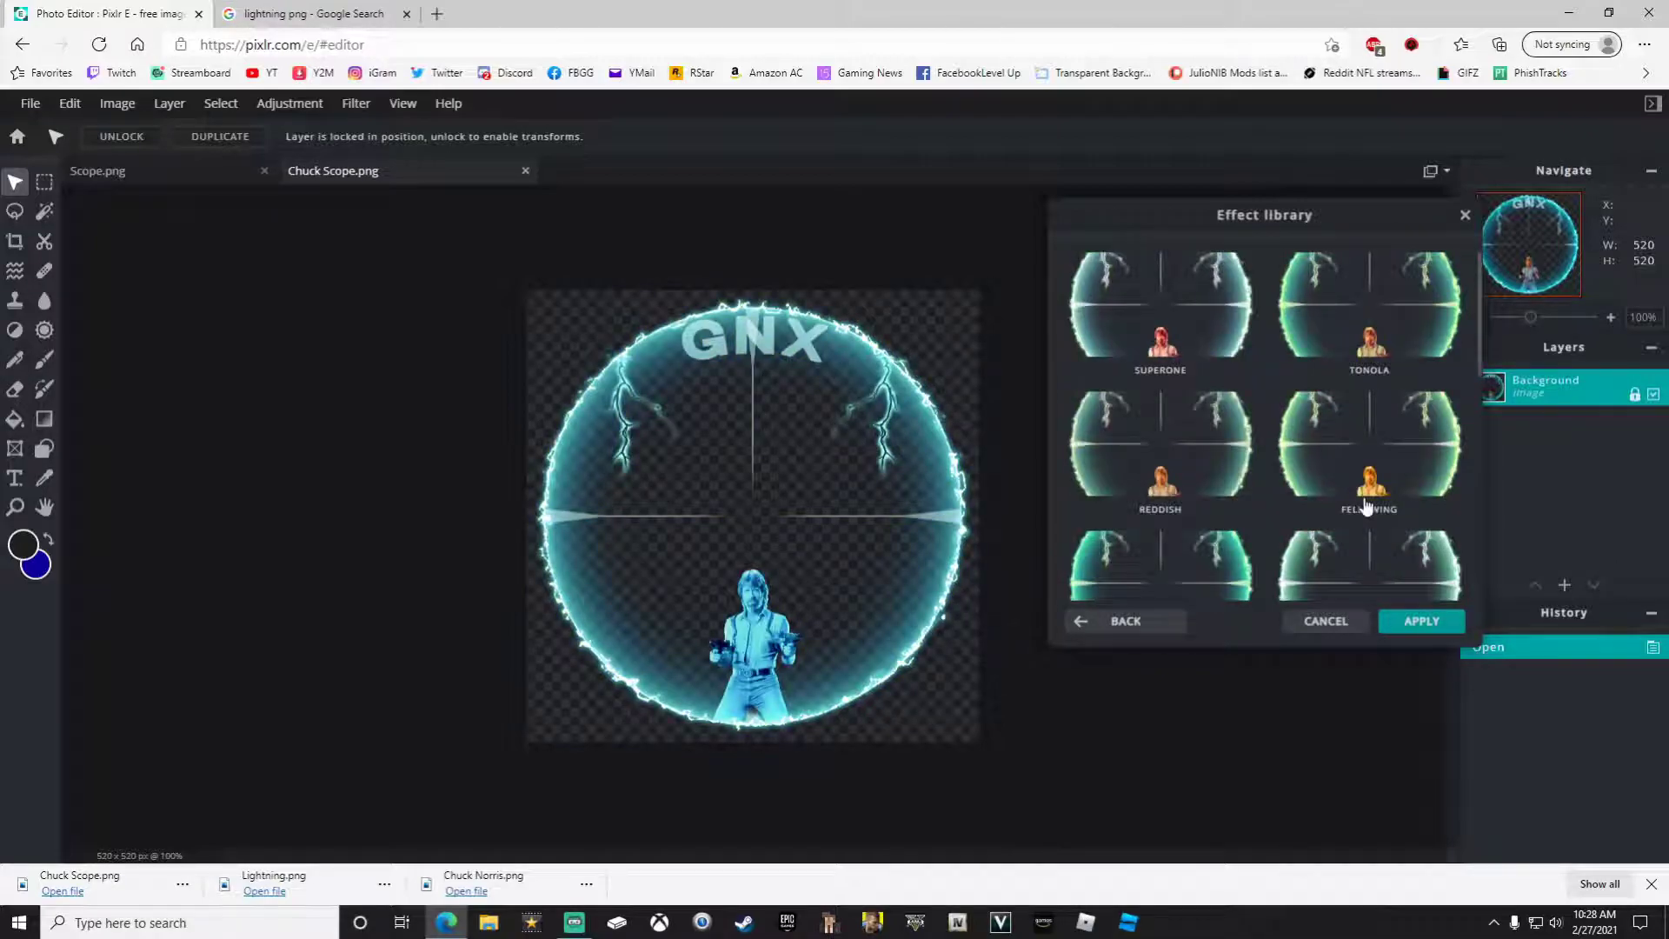
pyautogui.scroll(-5, 1365, 497)
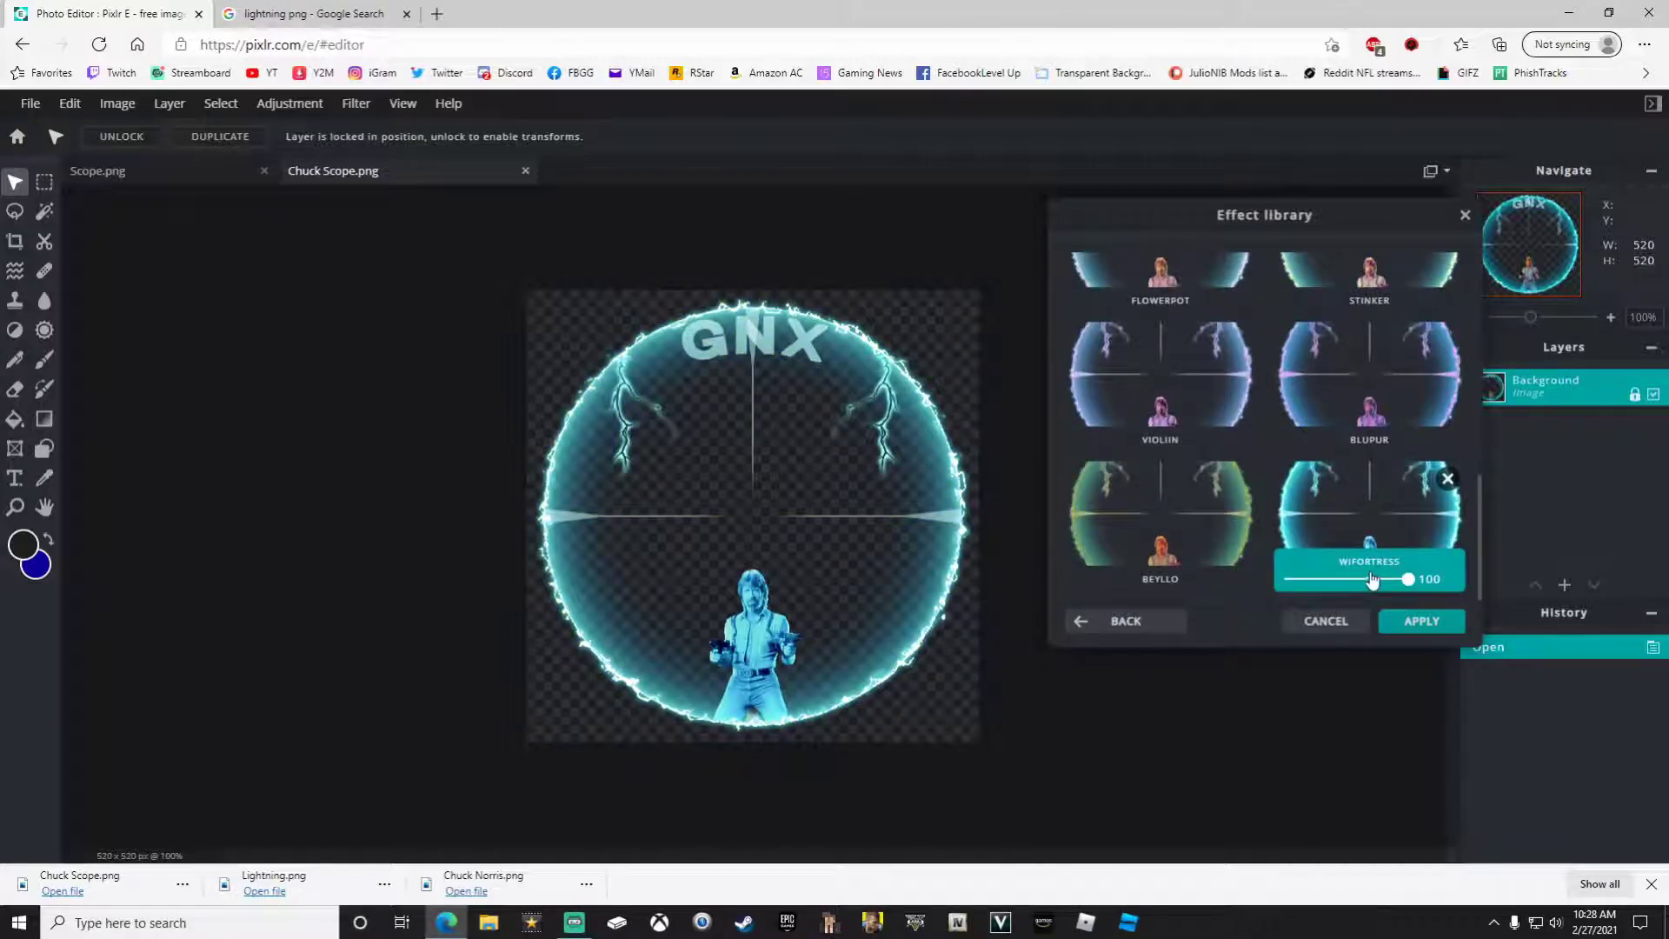
pyautogui.moveTo(1409, 586); pyautogui.dragTo(1313, 589)
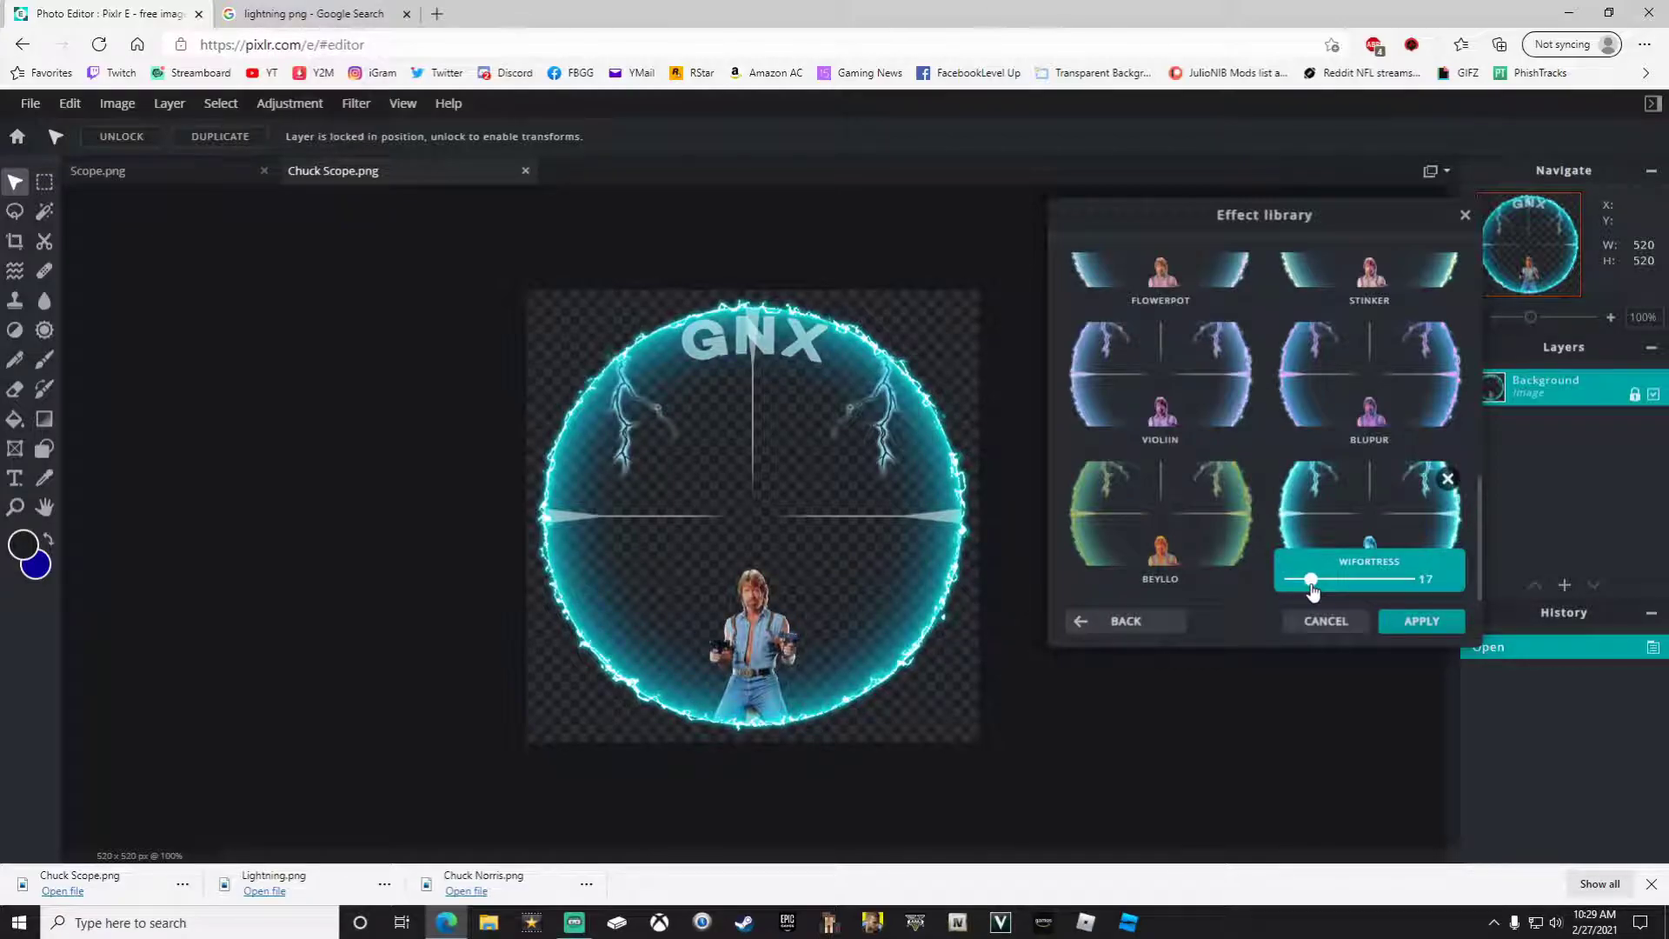
pyautogui.moveTo(1312, 589); pyautogui.dragTo(1313, 592)
pyautogui.click(1411, 620)
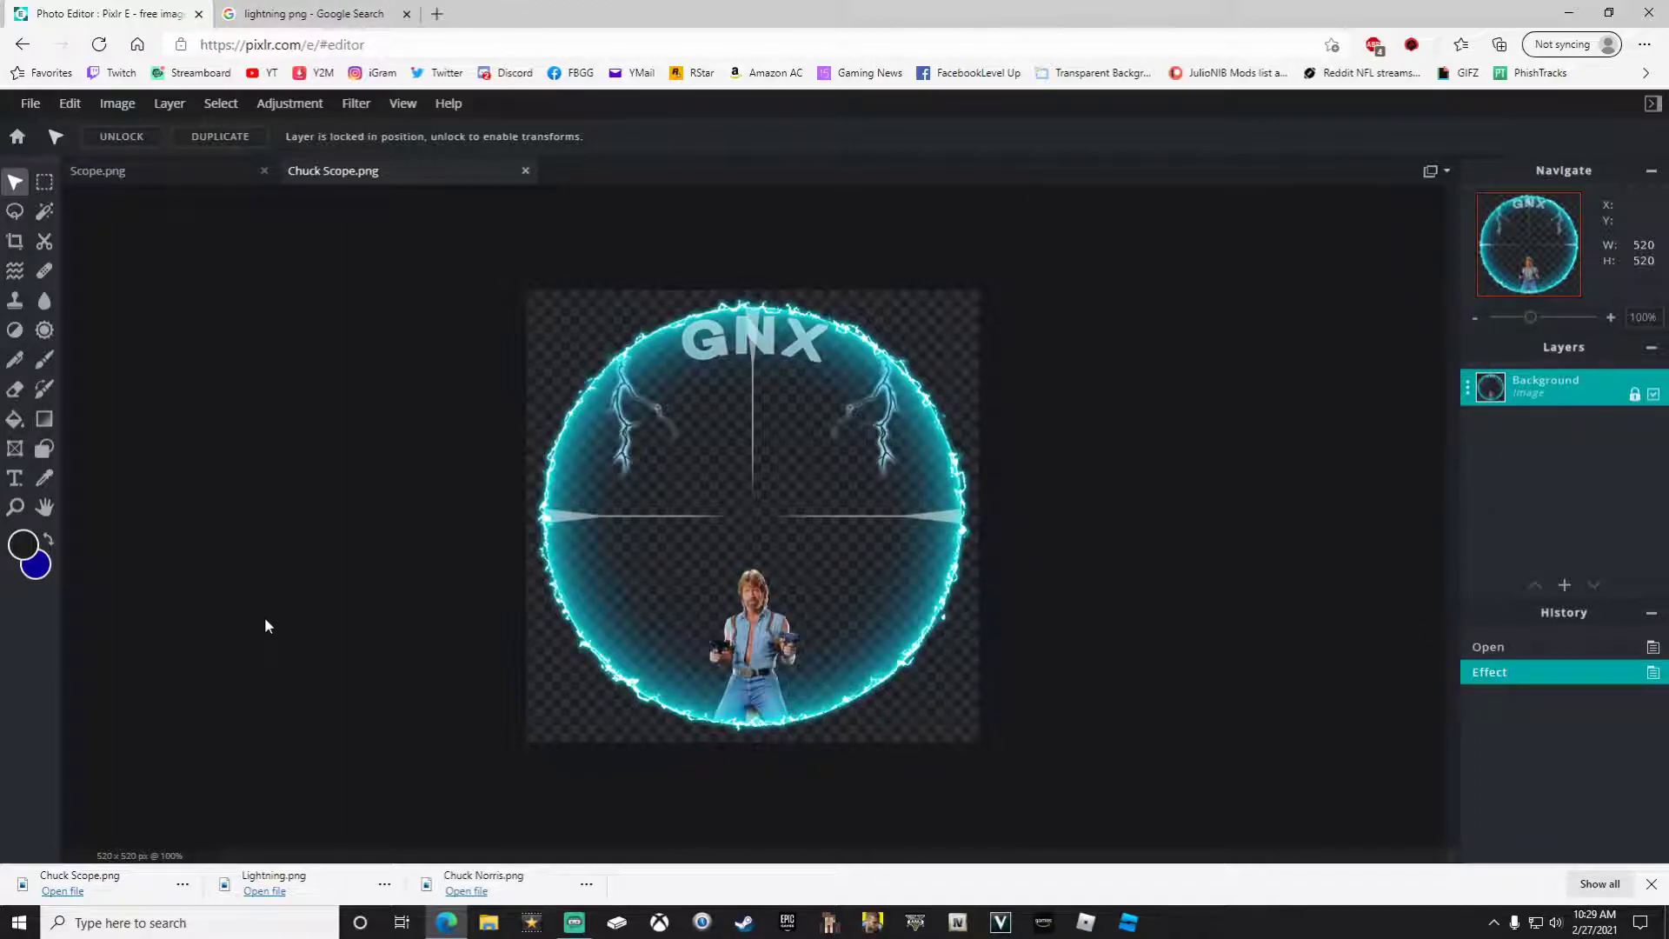
pyautogui.click(356, 103)
pyautogui.click(358, 104)
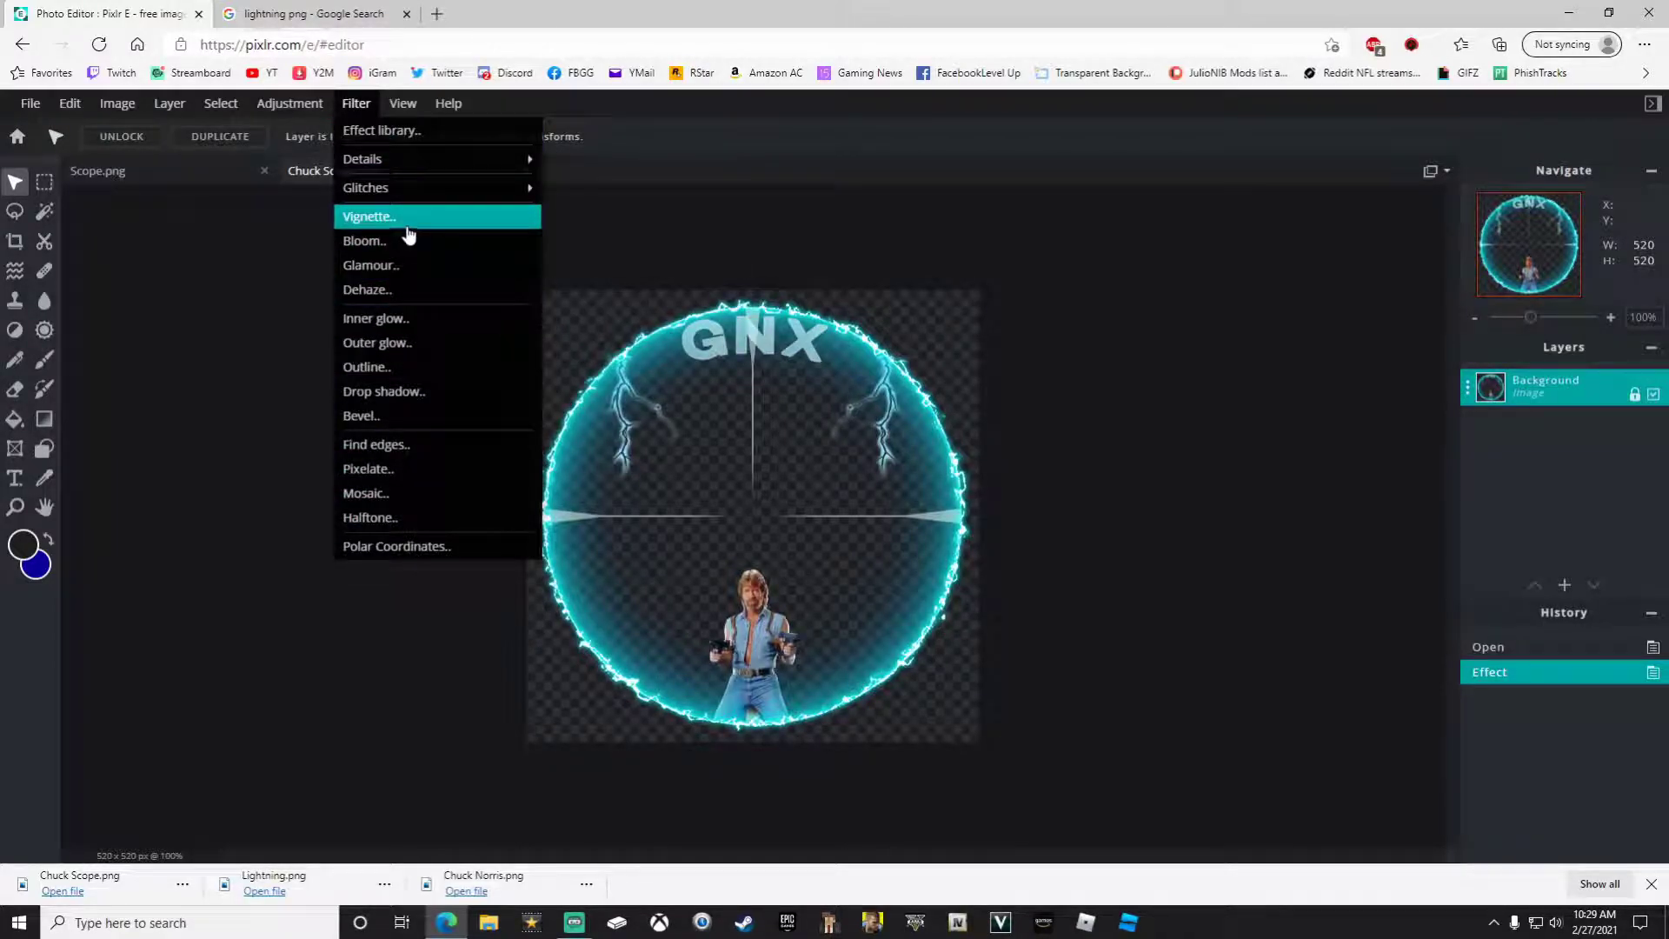
pyautogui.click(224, 465)
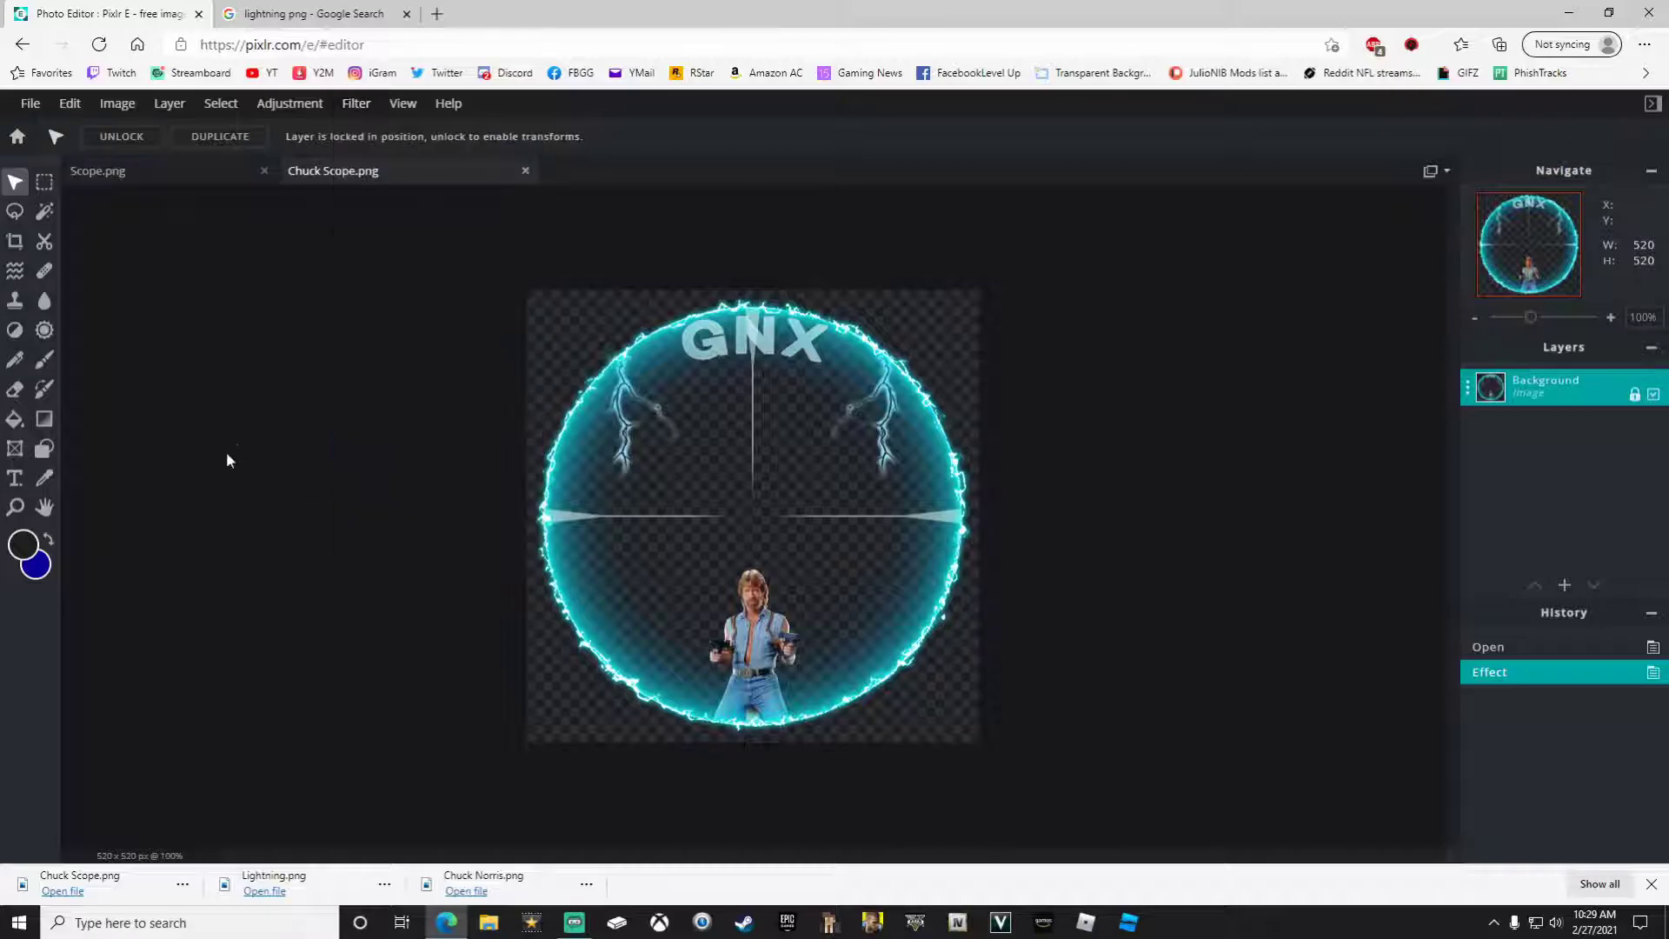
# Step: Save the edited scope as a 520 x 520 PNG named Chuck Scope2 and download it
pyautogui.click(38, 106)
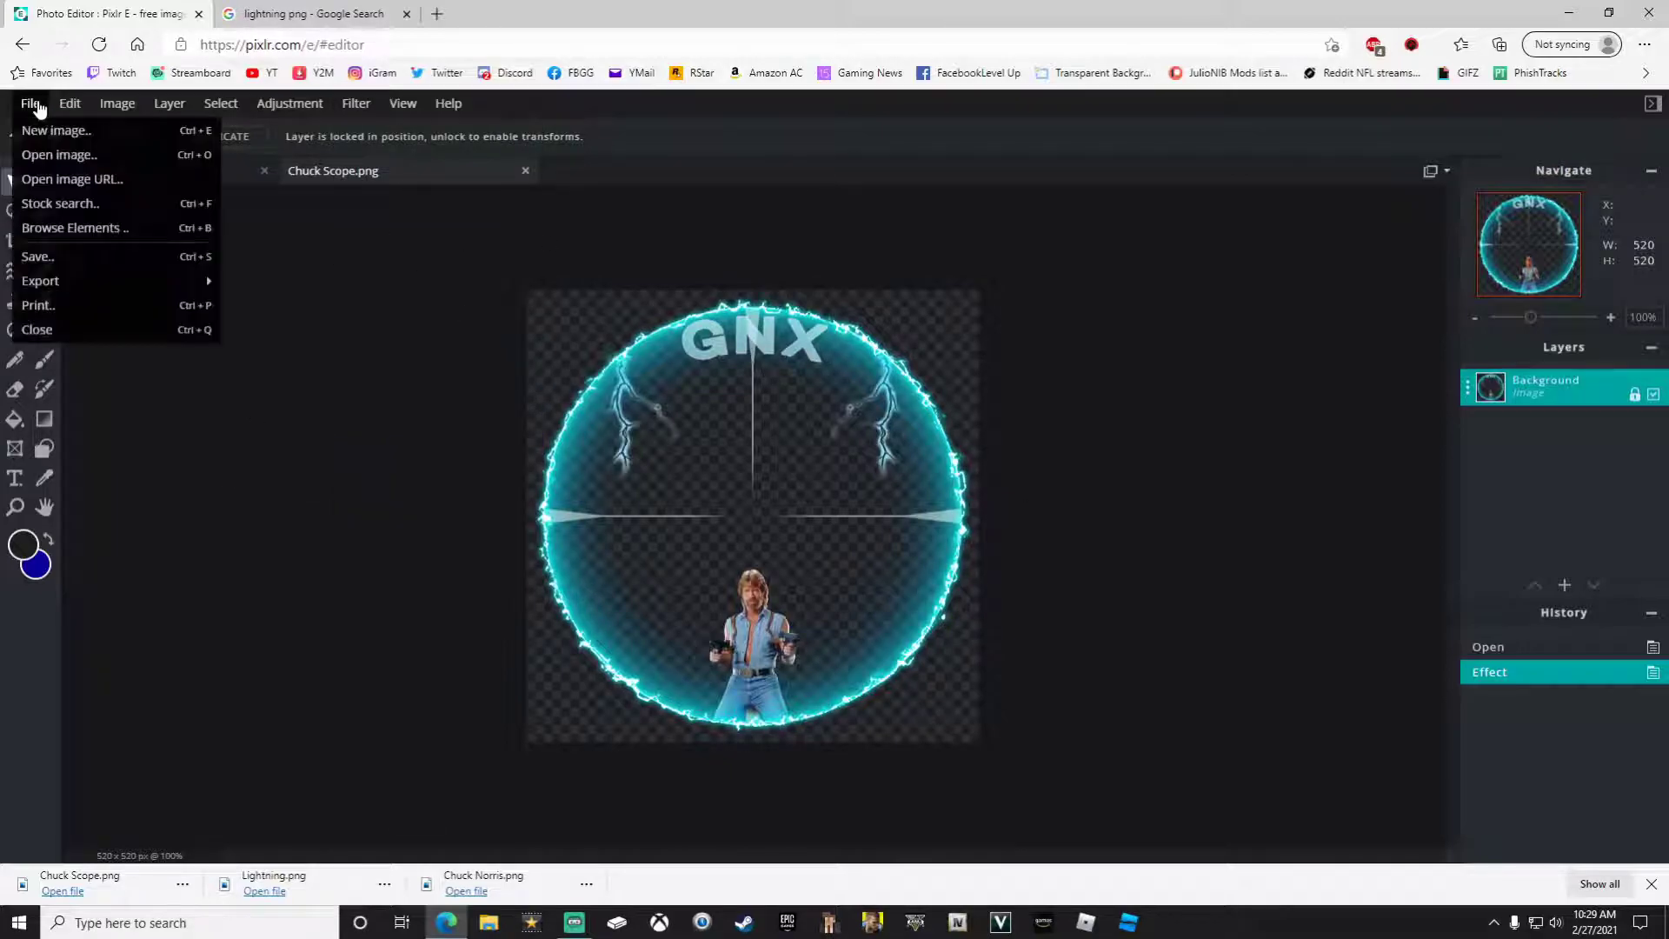
pyautogui.click(50, 258)
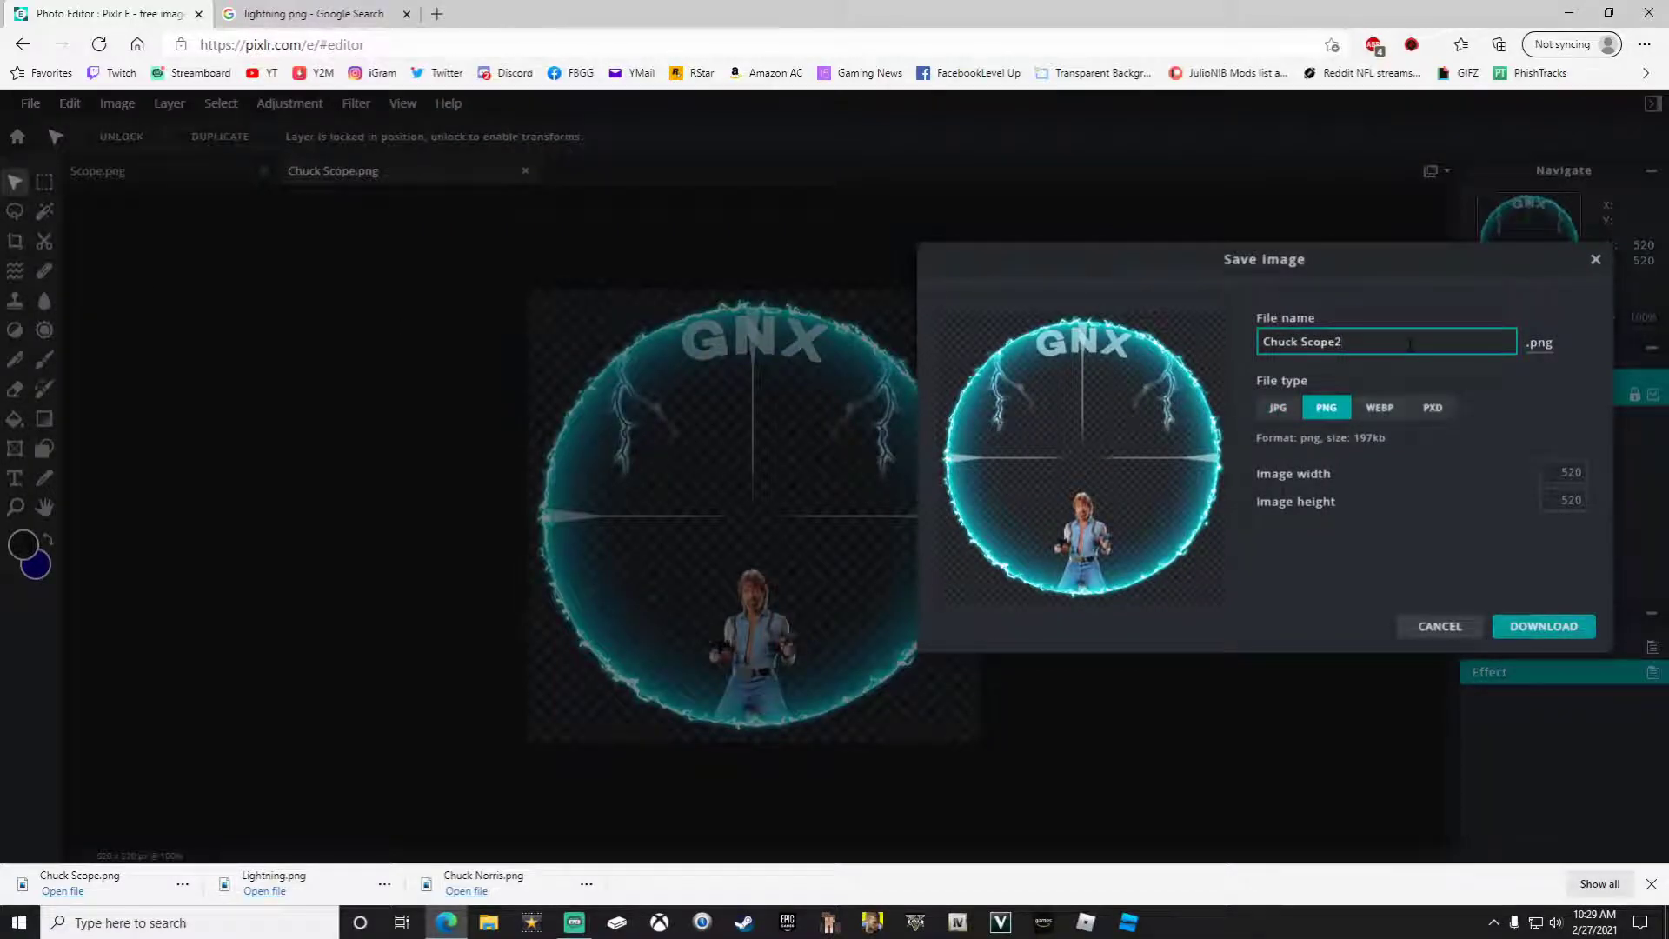
pyautogui.click(1523, 627)
# Step: Move the downloaded Chuck Scope2 file from the Downloads folder into the New Scope folder on the Desktop
pyautogui.rightClick(165, 891)
pyautogui.click(250, 742)
pyautogui.rightClick(318, 259)
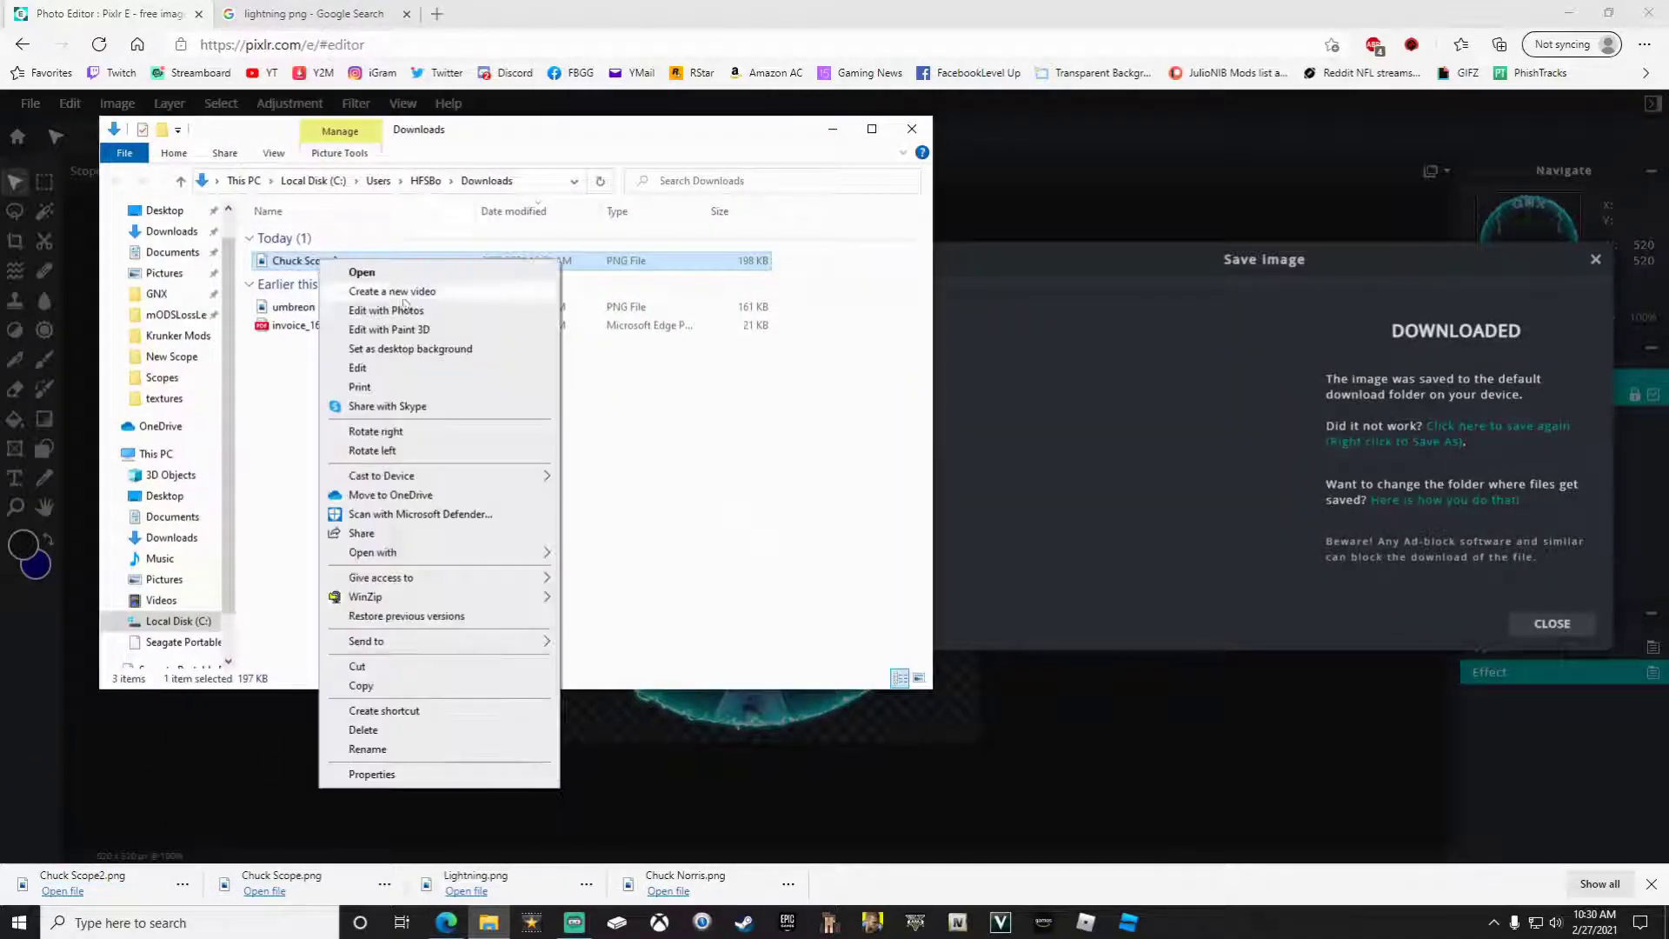
pyautogui.click(165, 212)
pyautogui.doubleClick(297, 236)
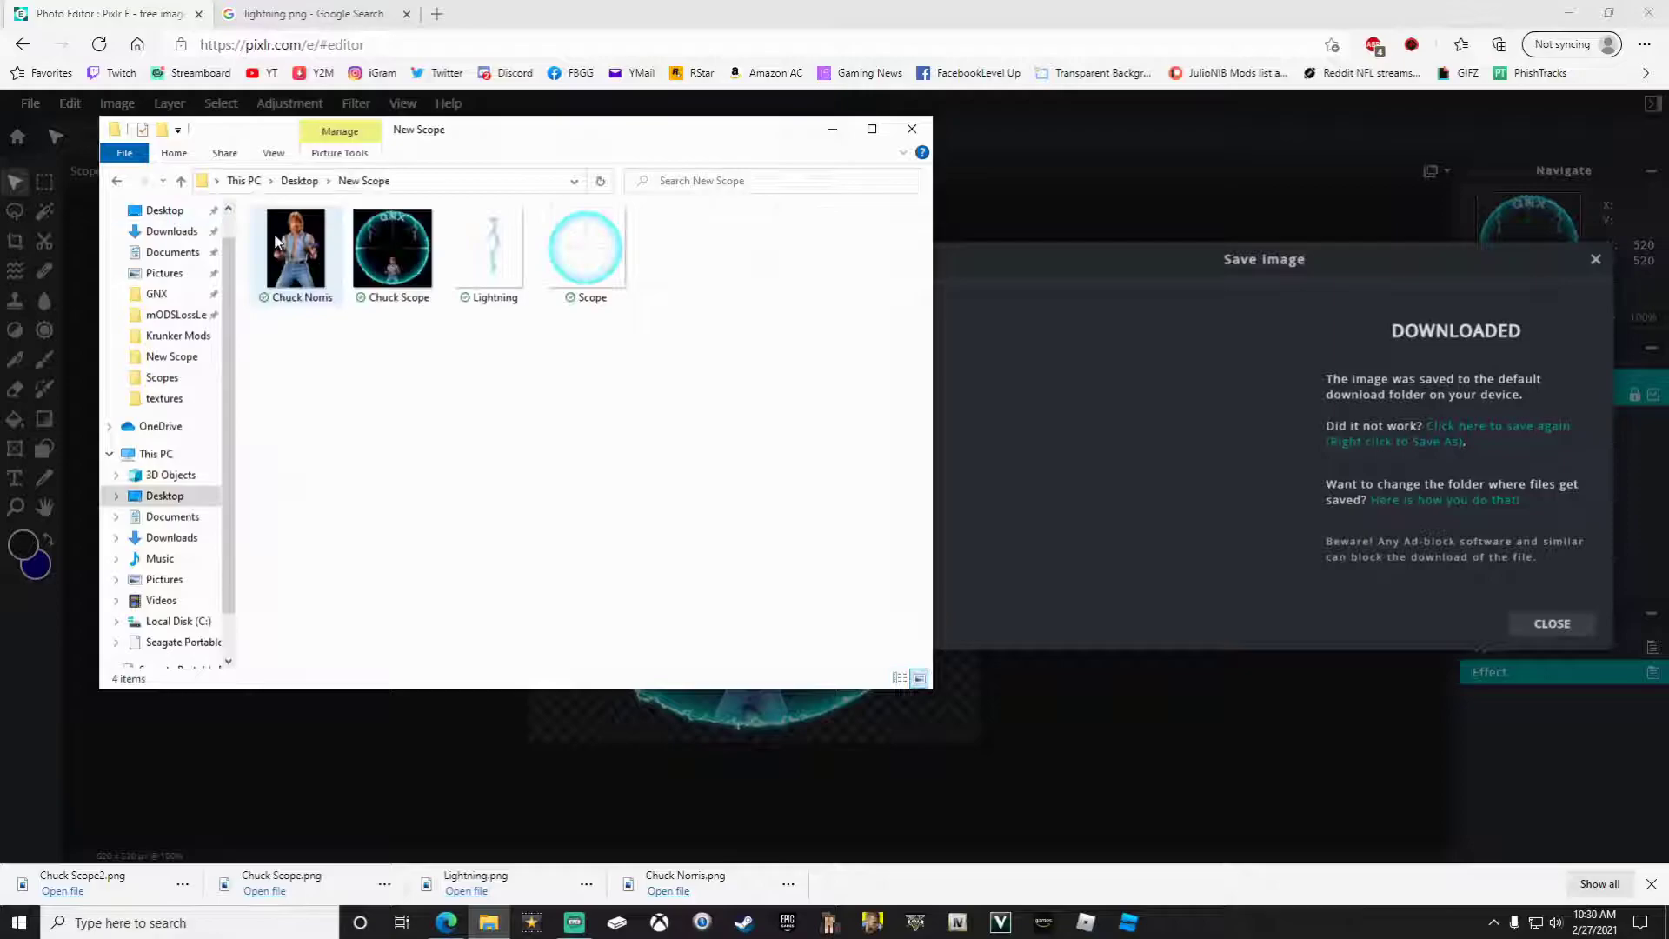
pyautogui.rightClick(414, 365)
pyautogui.click(484, 487)
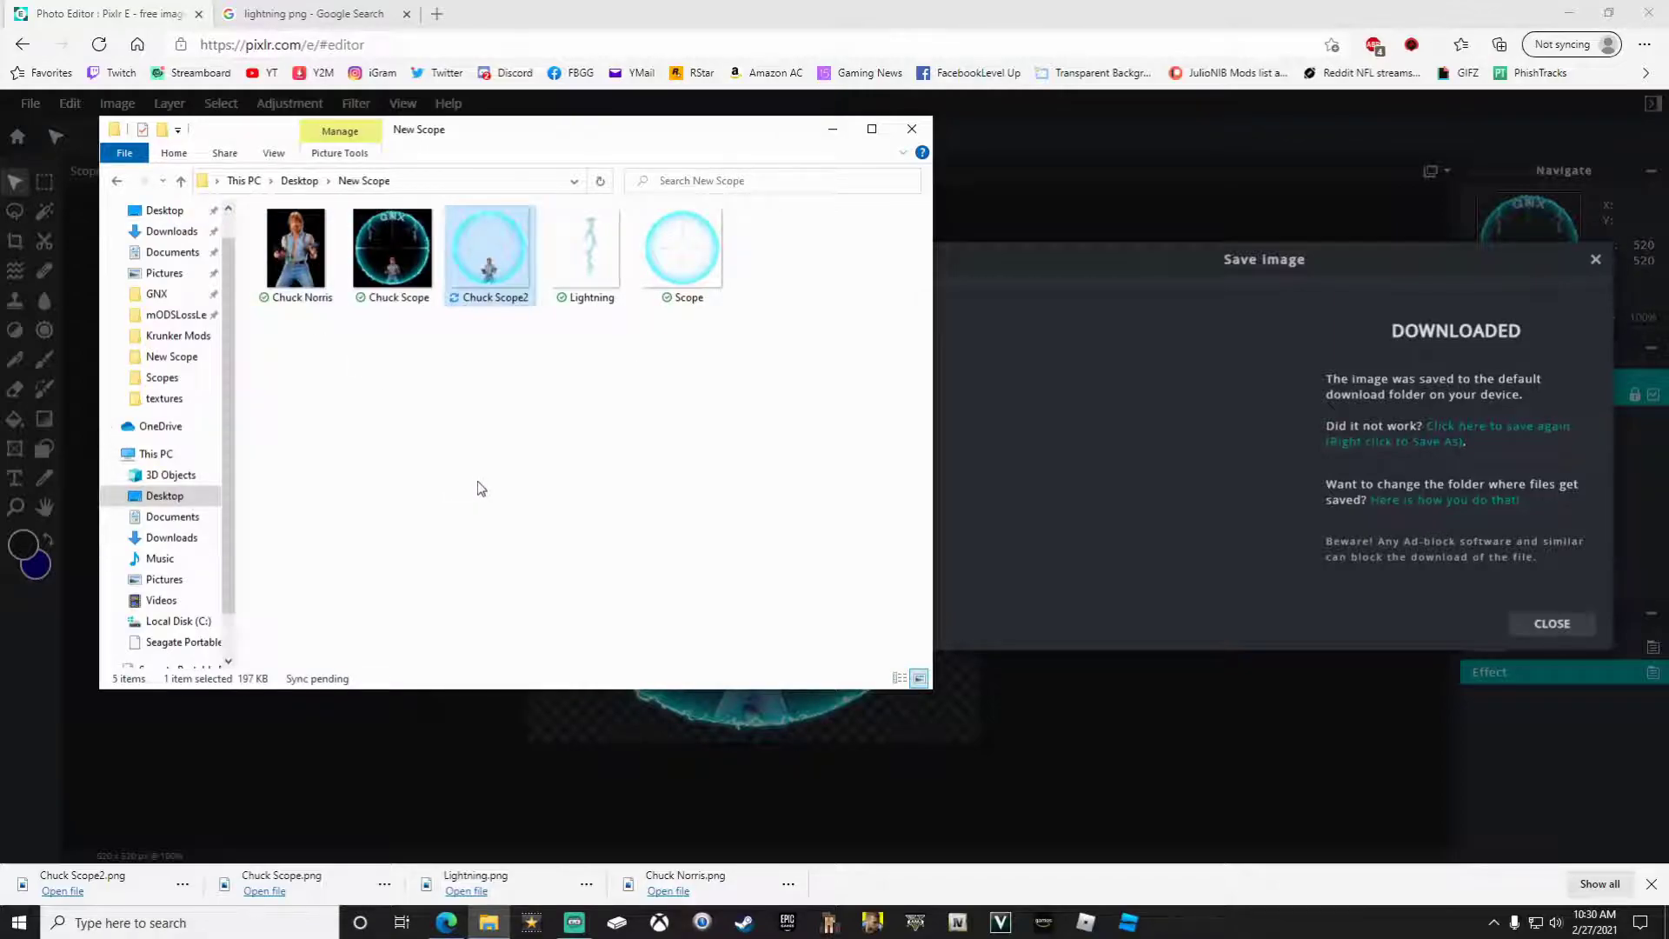
pyautogui.click(482, 489)
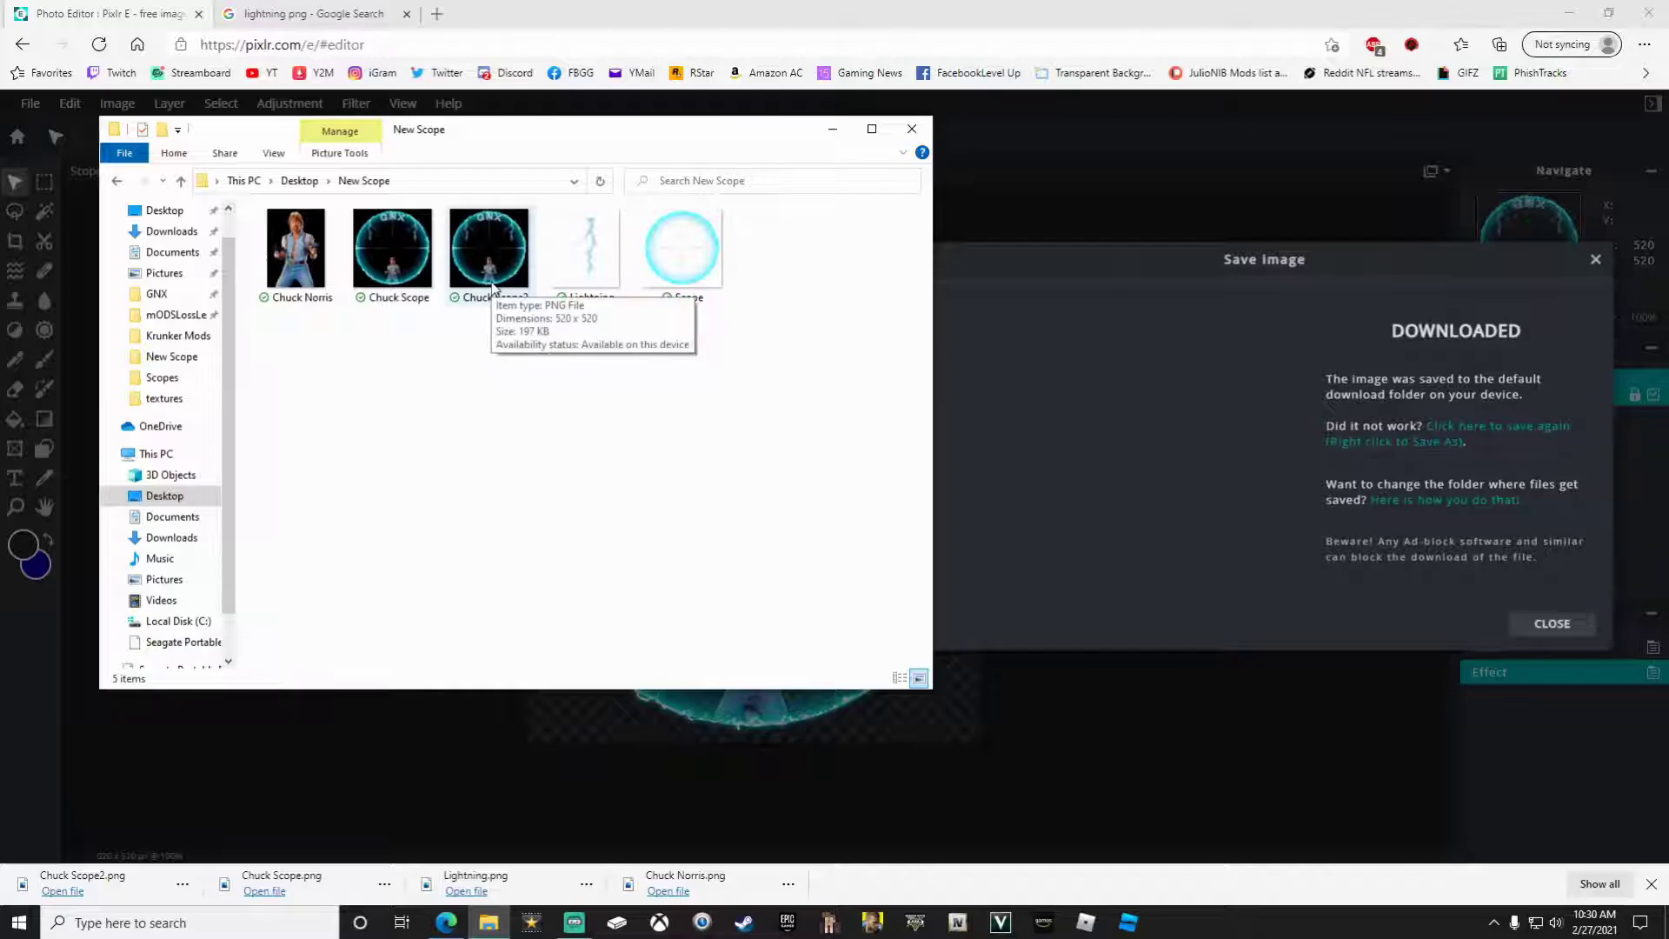
# Step: Check the files in the New Scope folder from the desktop and close the folder
pyautogui.press('super+d')
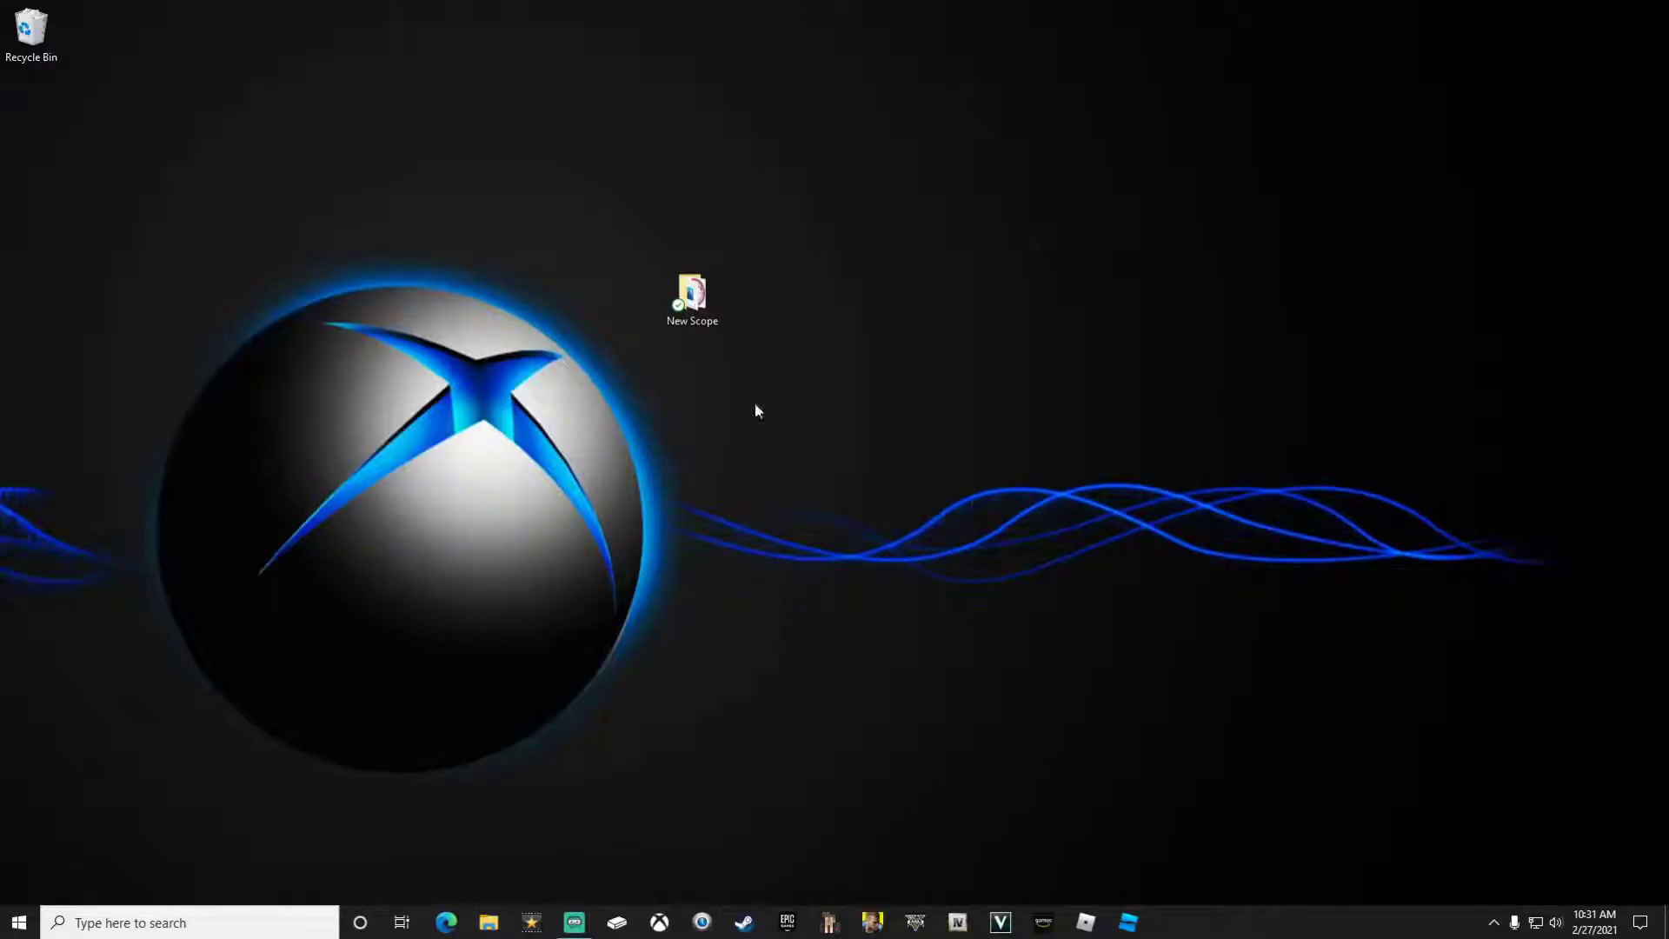
pyautogui.doubleClick(692, 295)
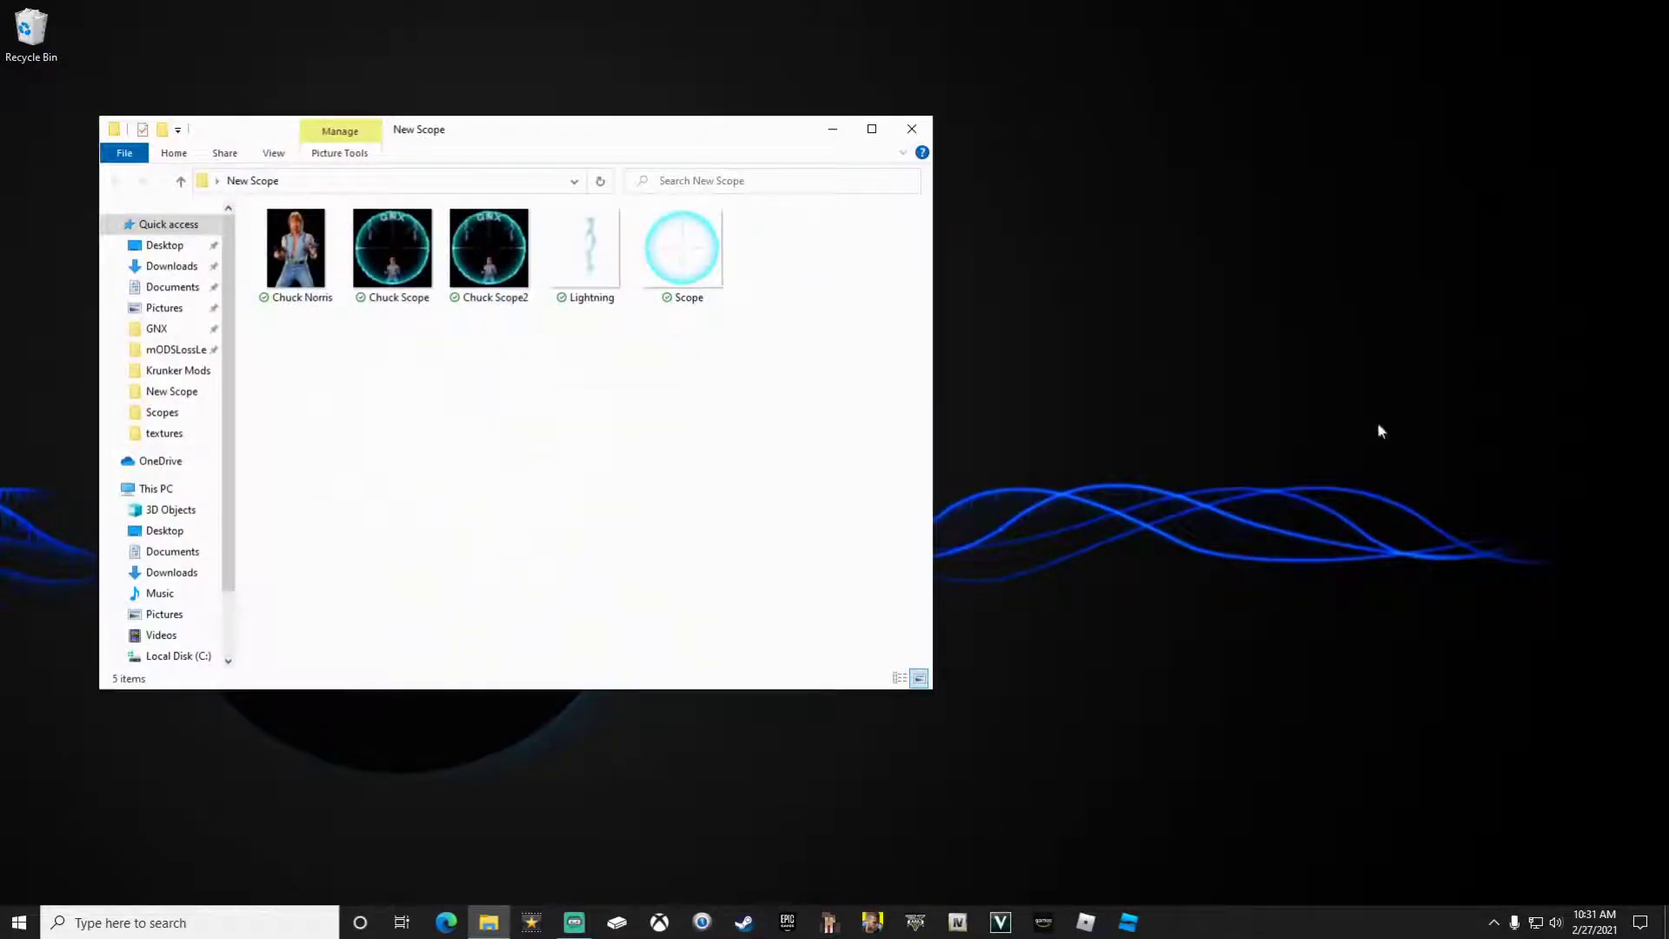
pyautogui.click(912, 129)
# Step: Open Discord in the Edge browser and go to the Live Gaming Network server
pyautogui.click(446, 921)
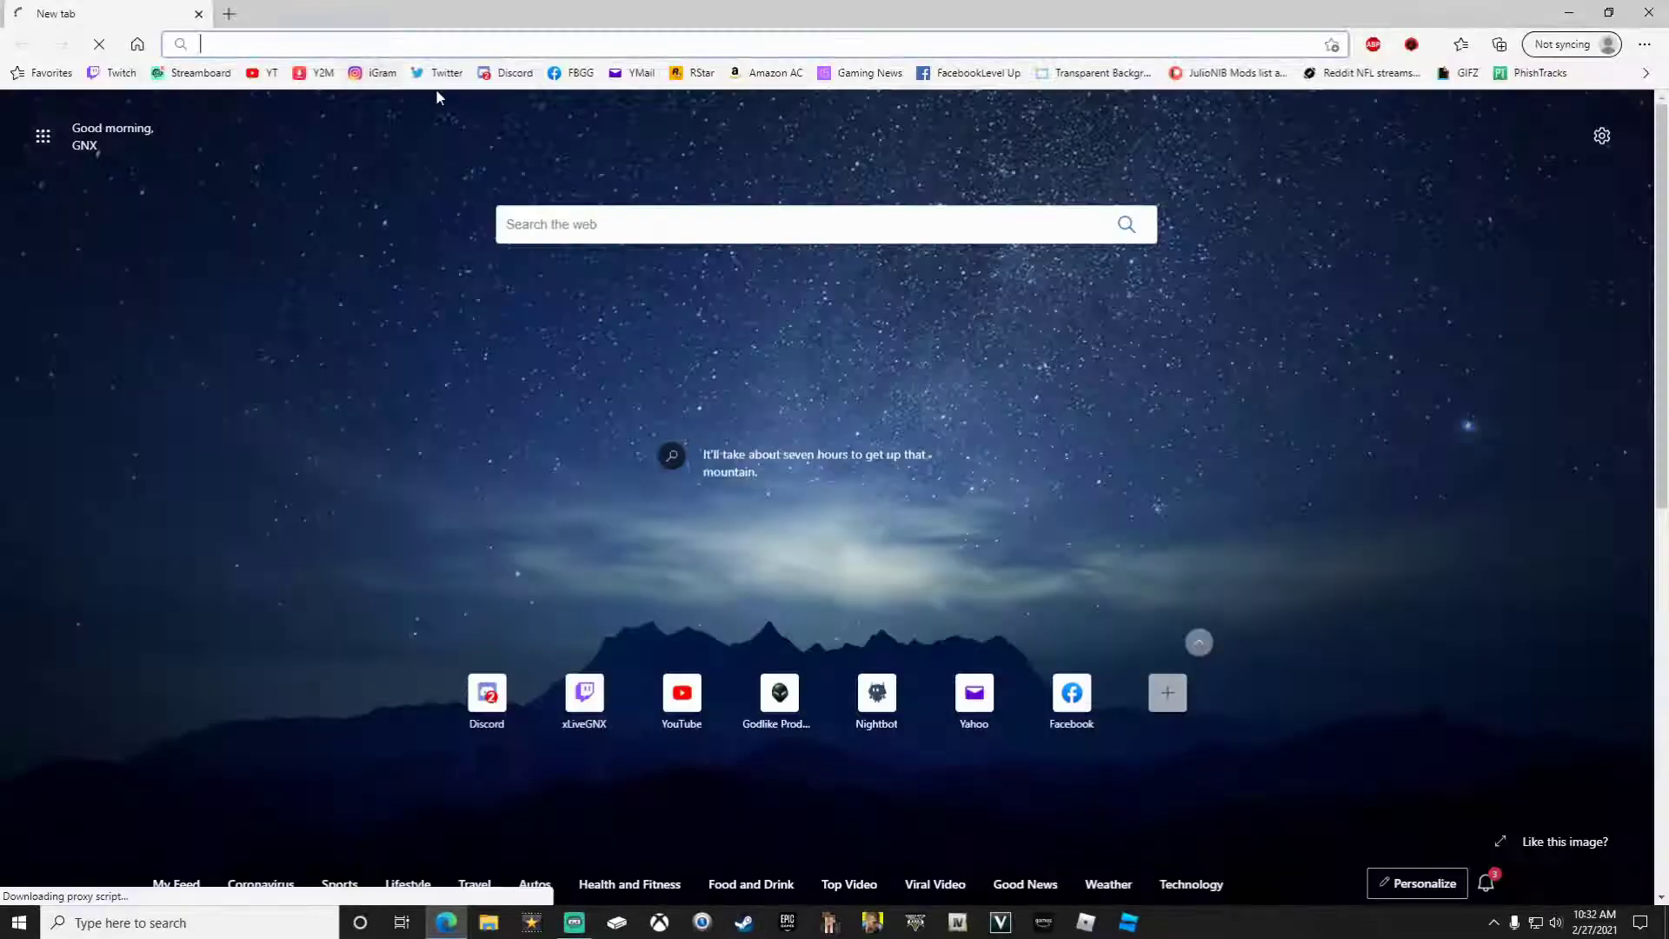
pyautogui.click(509, 72)
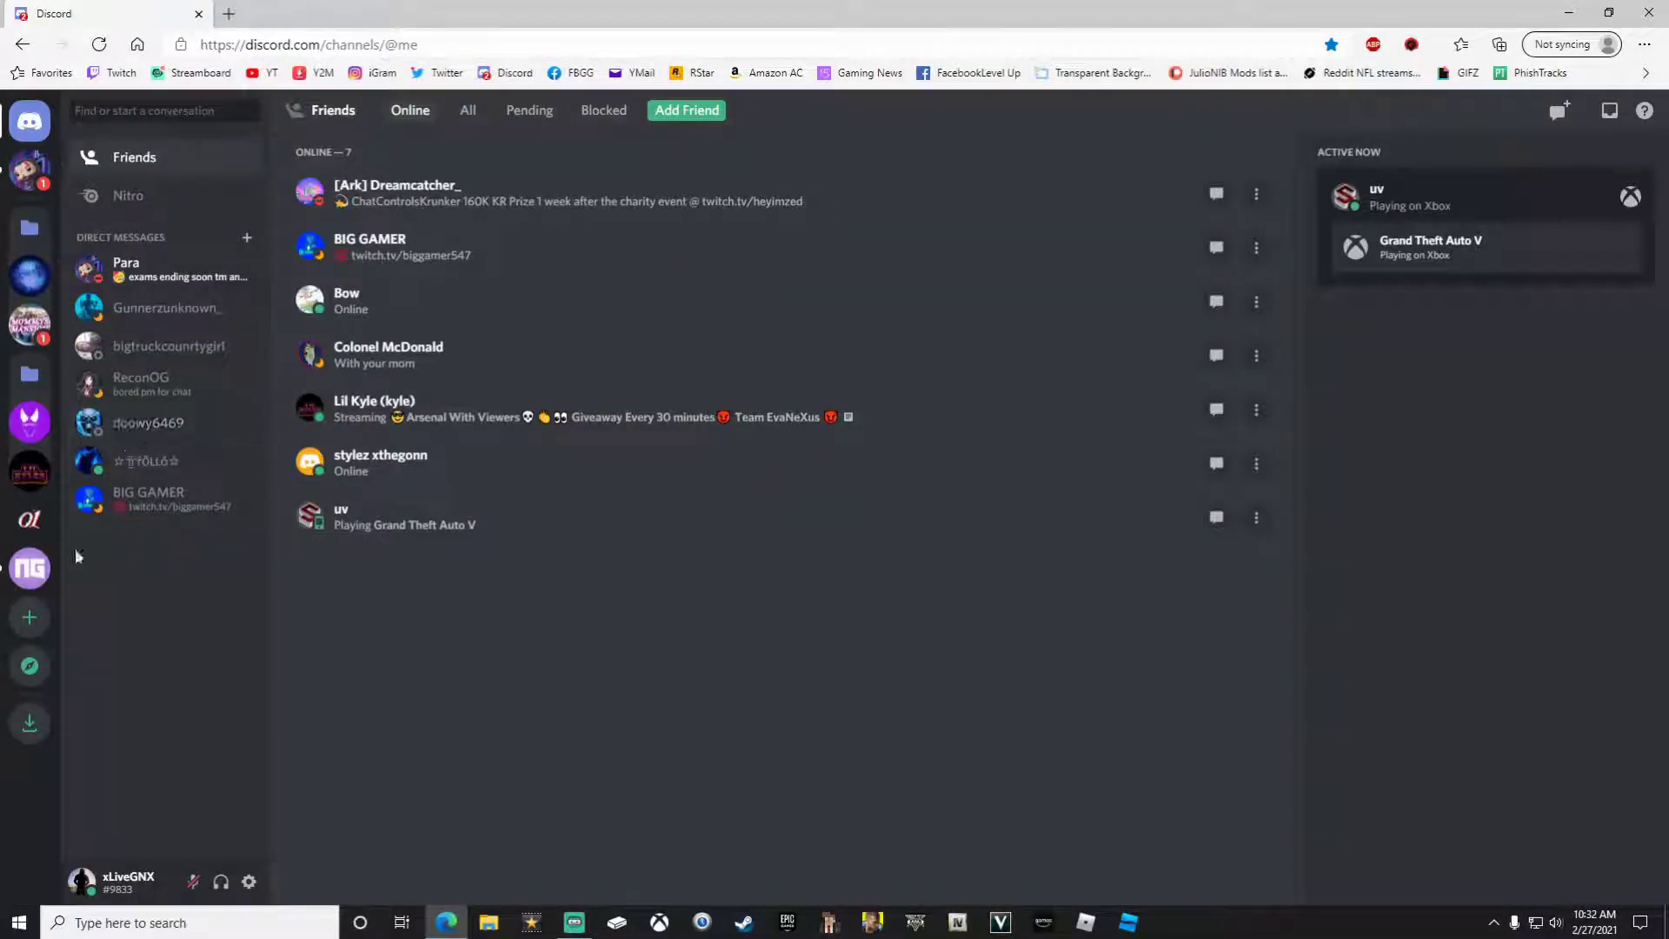
pyautogui.click(29, 275)
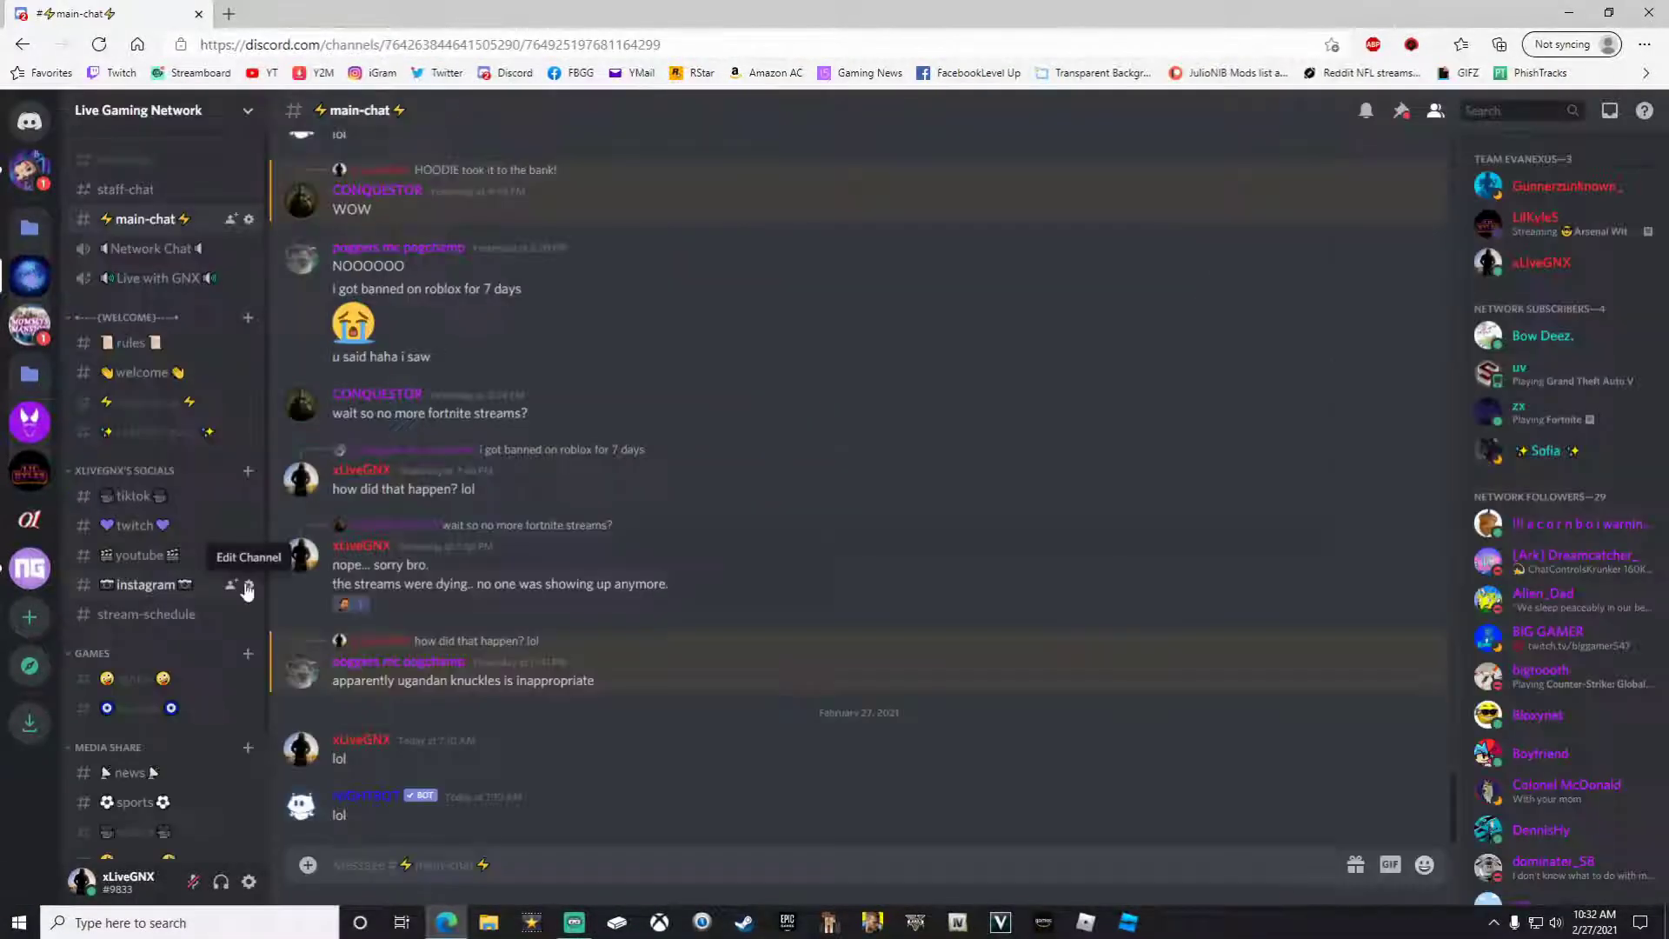
# Step: Upload Chuck Scope2.png to the krunker channel with the comment "My New Krunker Scope"
pyautogui.scroll(-2, 148, 644)
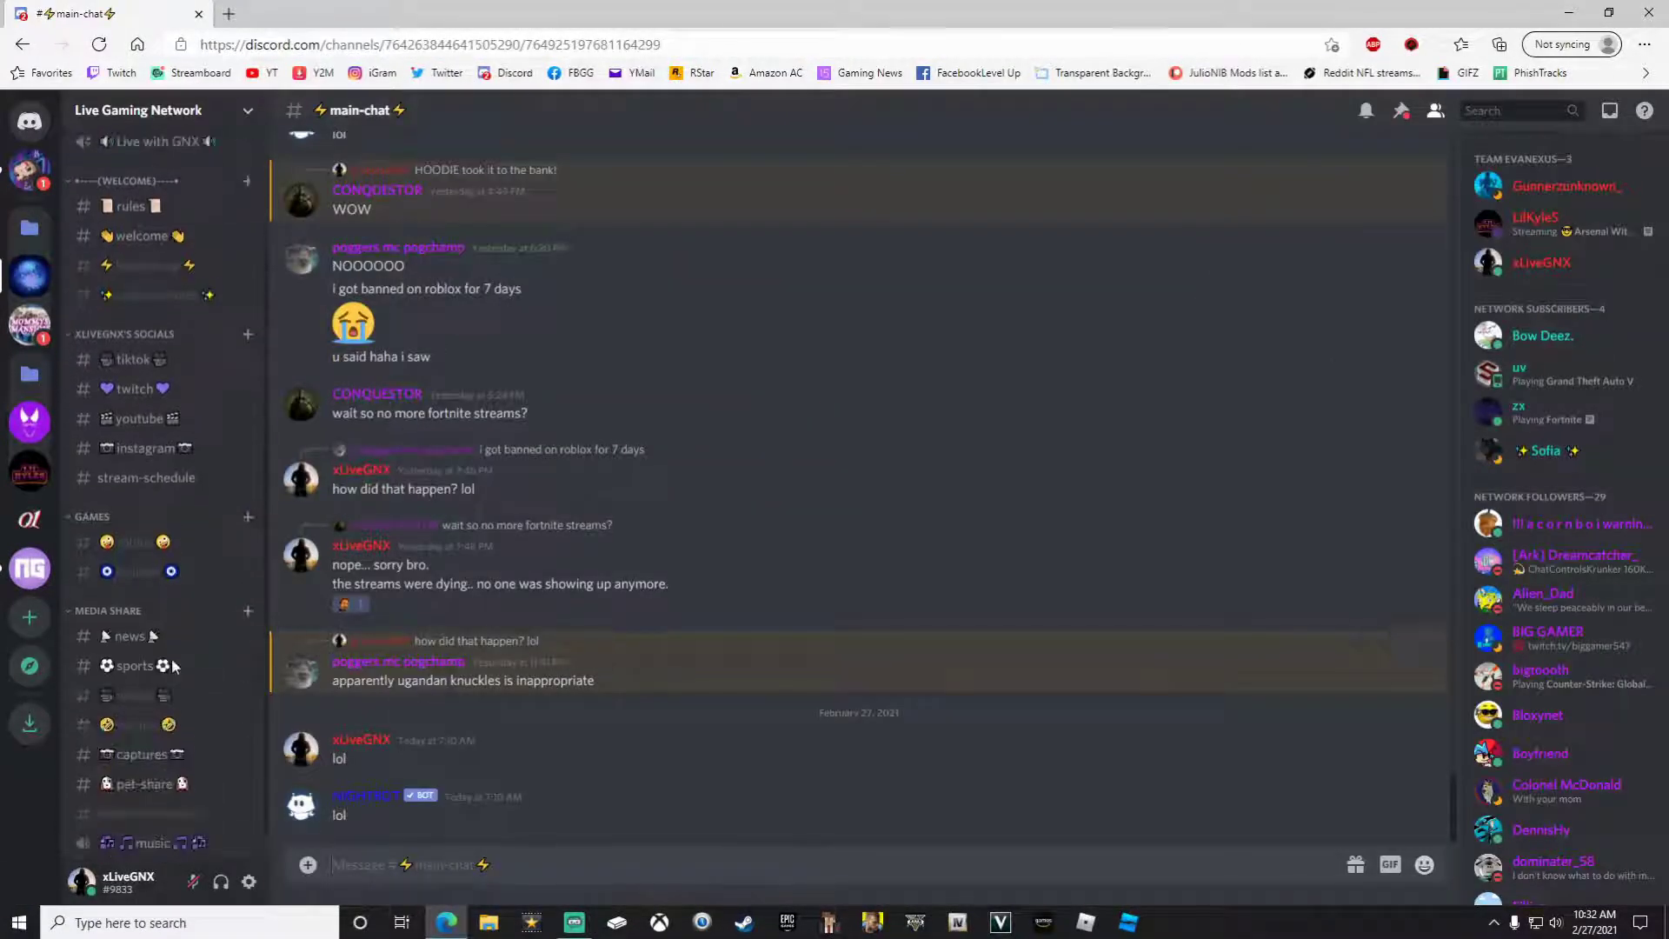
pyautogui.click(133, 562)
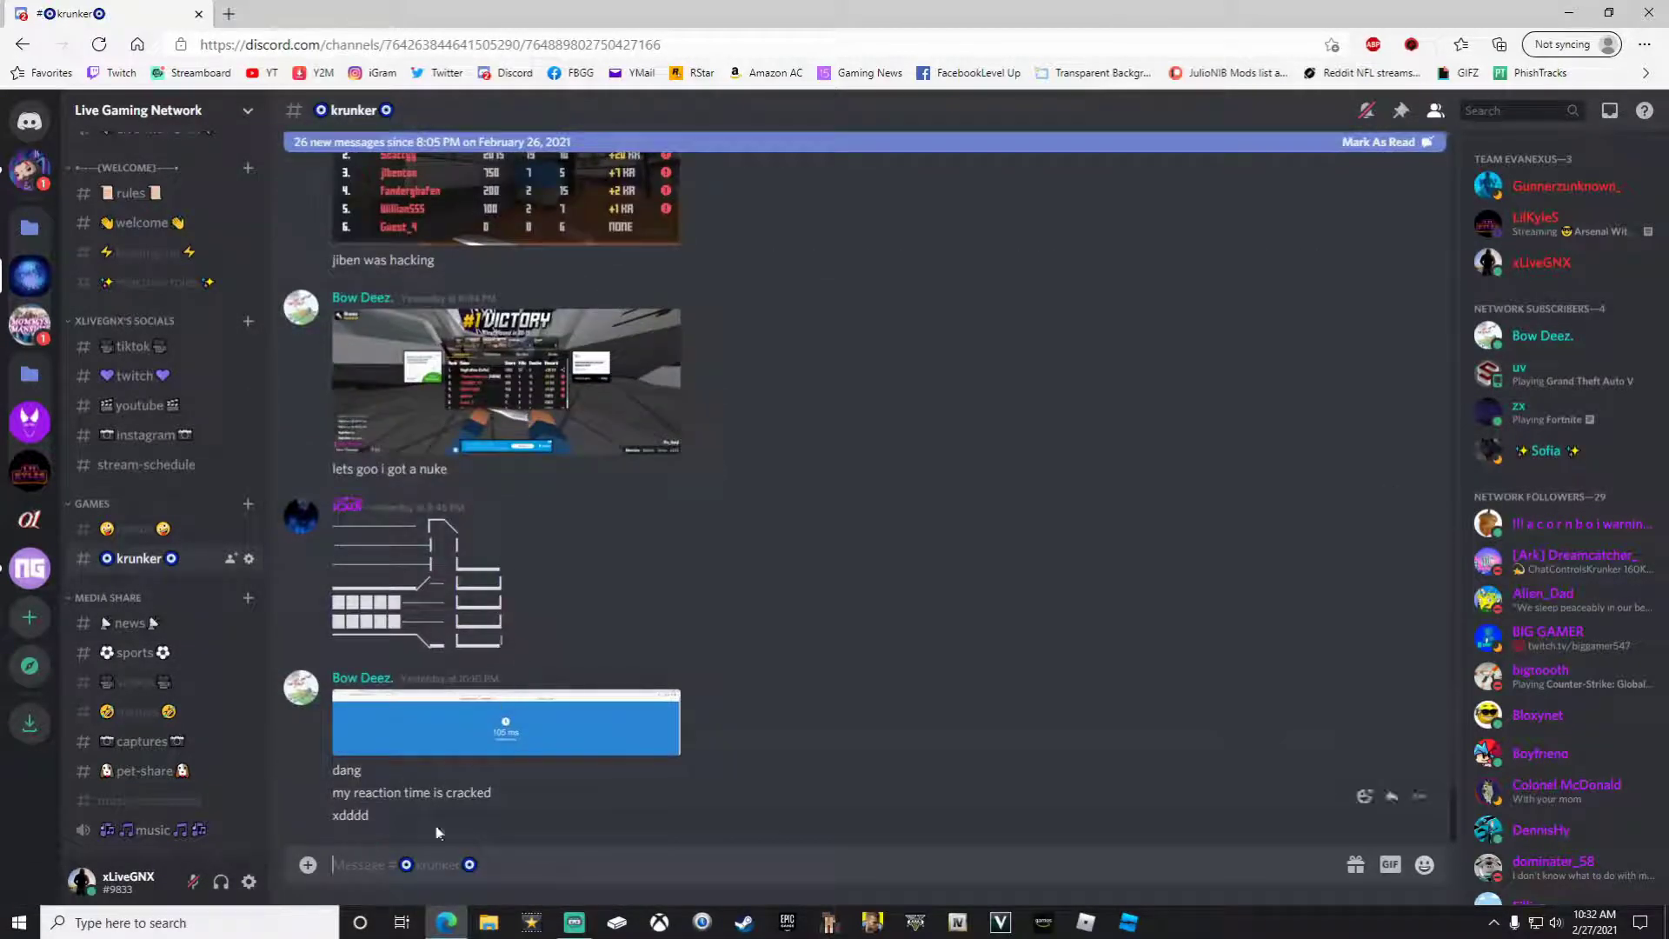
pyautogui.click(308, 865)
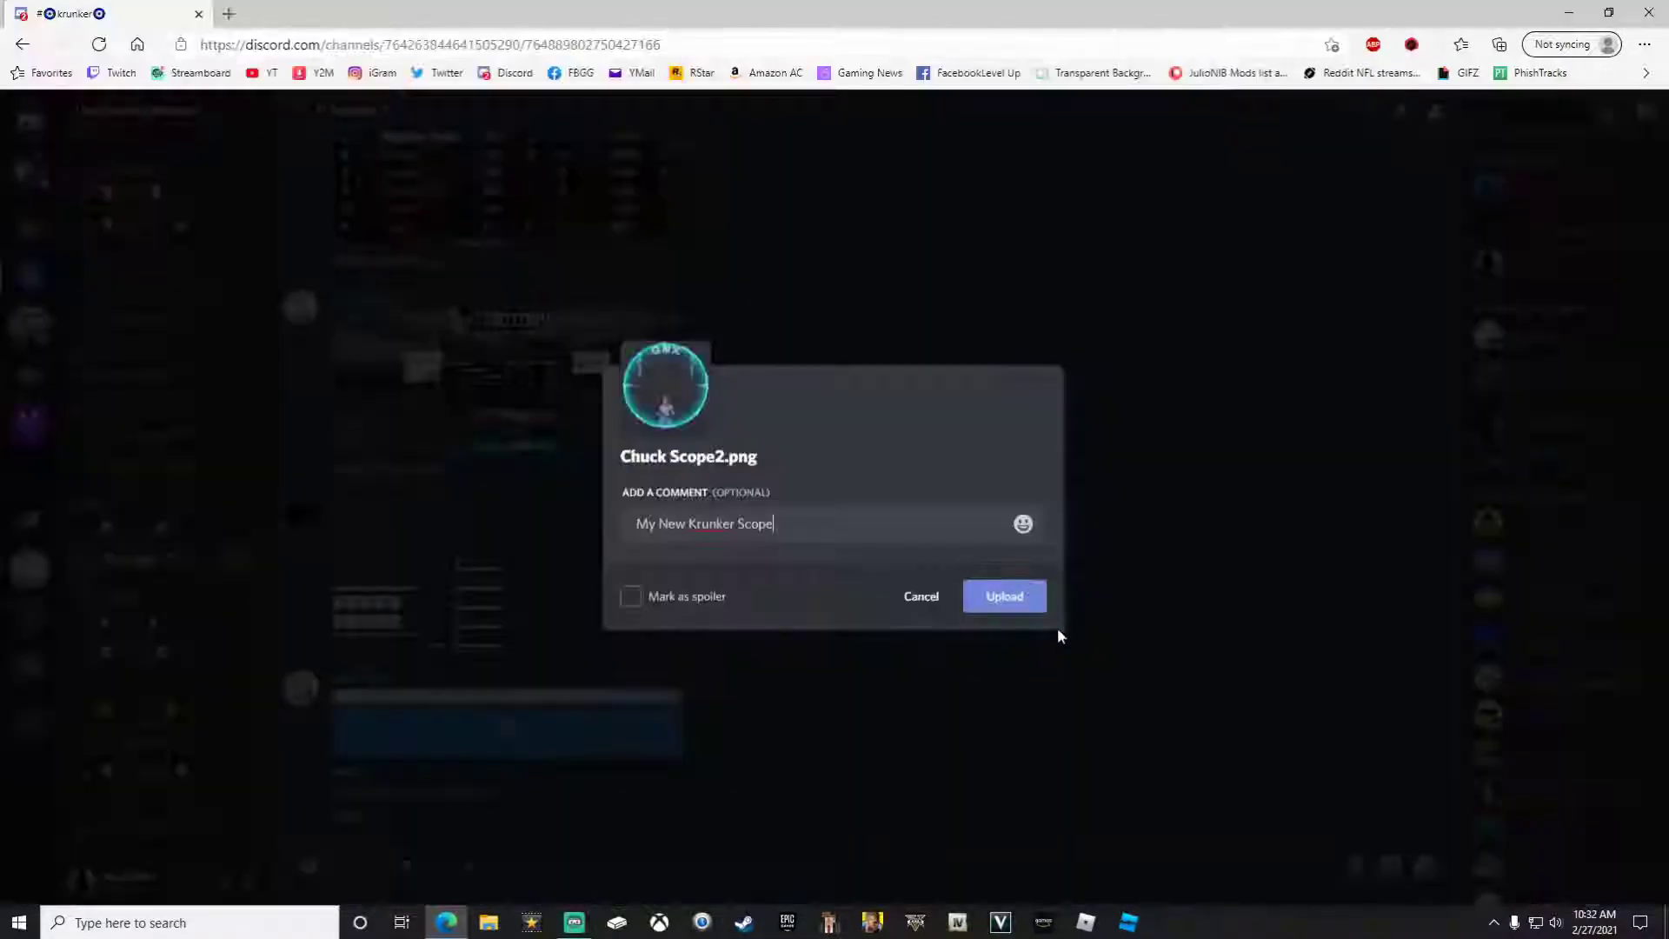
pyautogui.click(1015, 598)
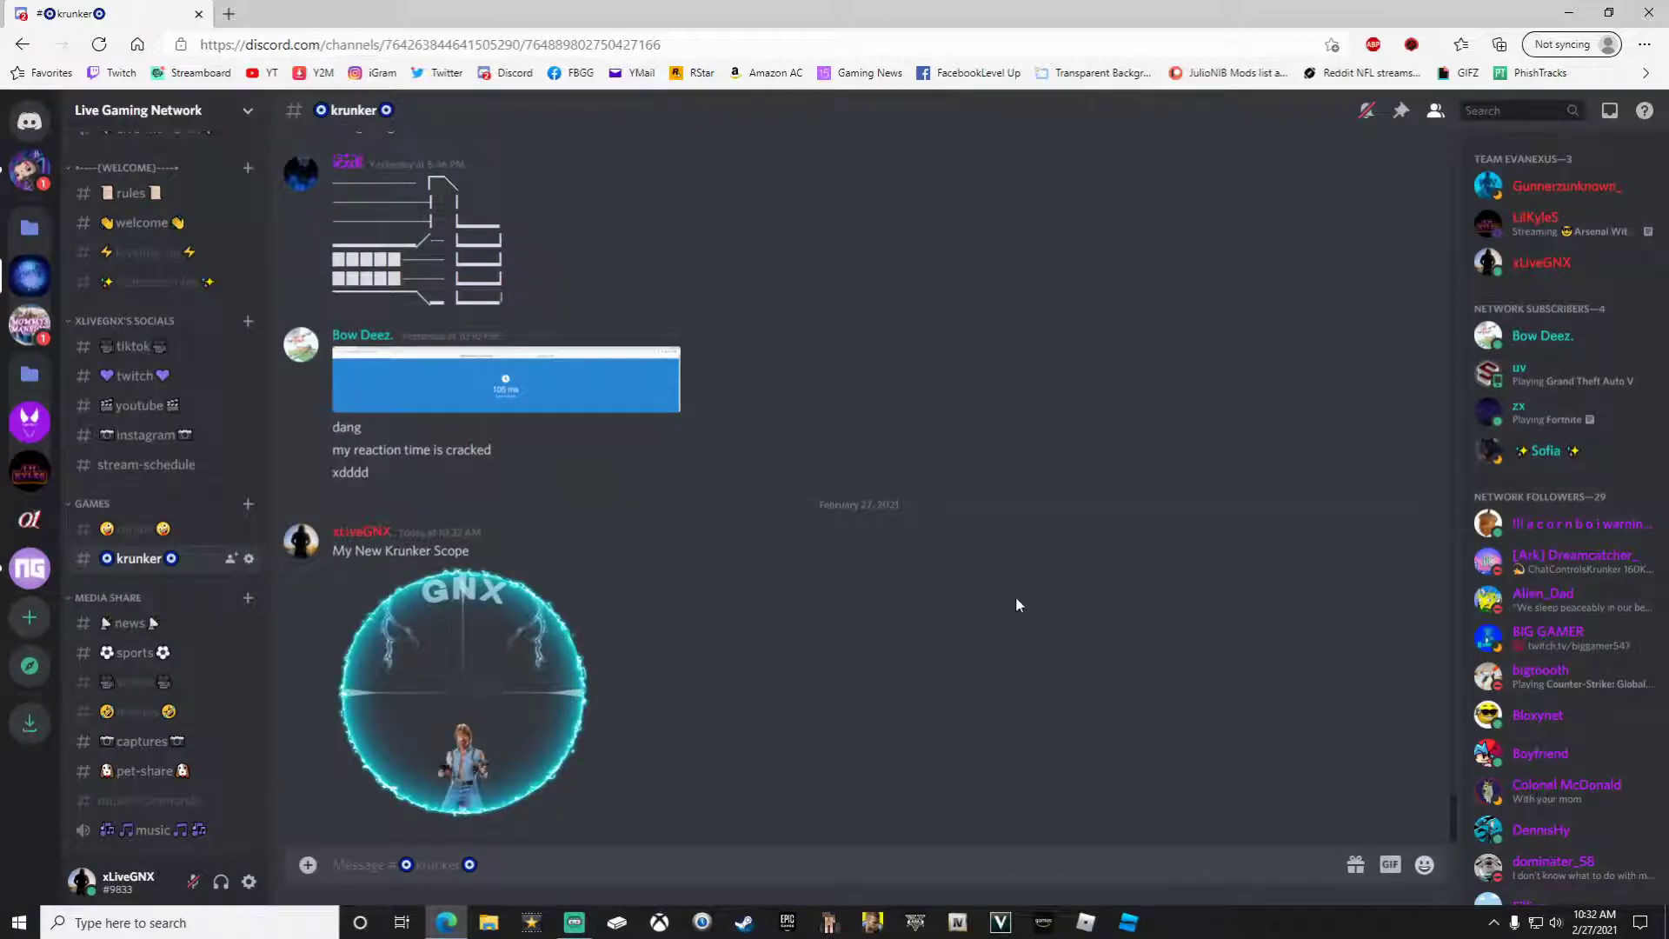
# Step: Open the original of the uploaded Chuck_Scope2.png image in the browser and copy its direct link
pyautogui.click(494, 675)
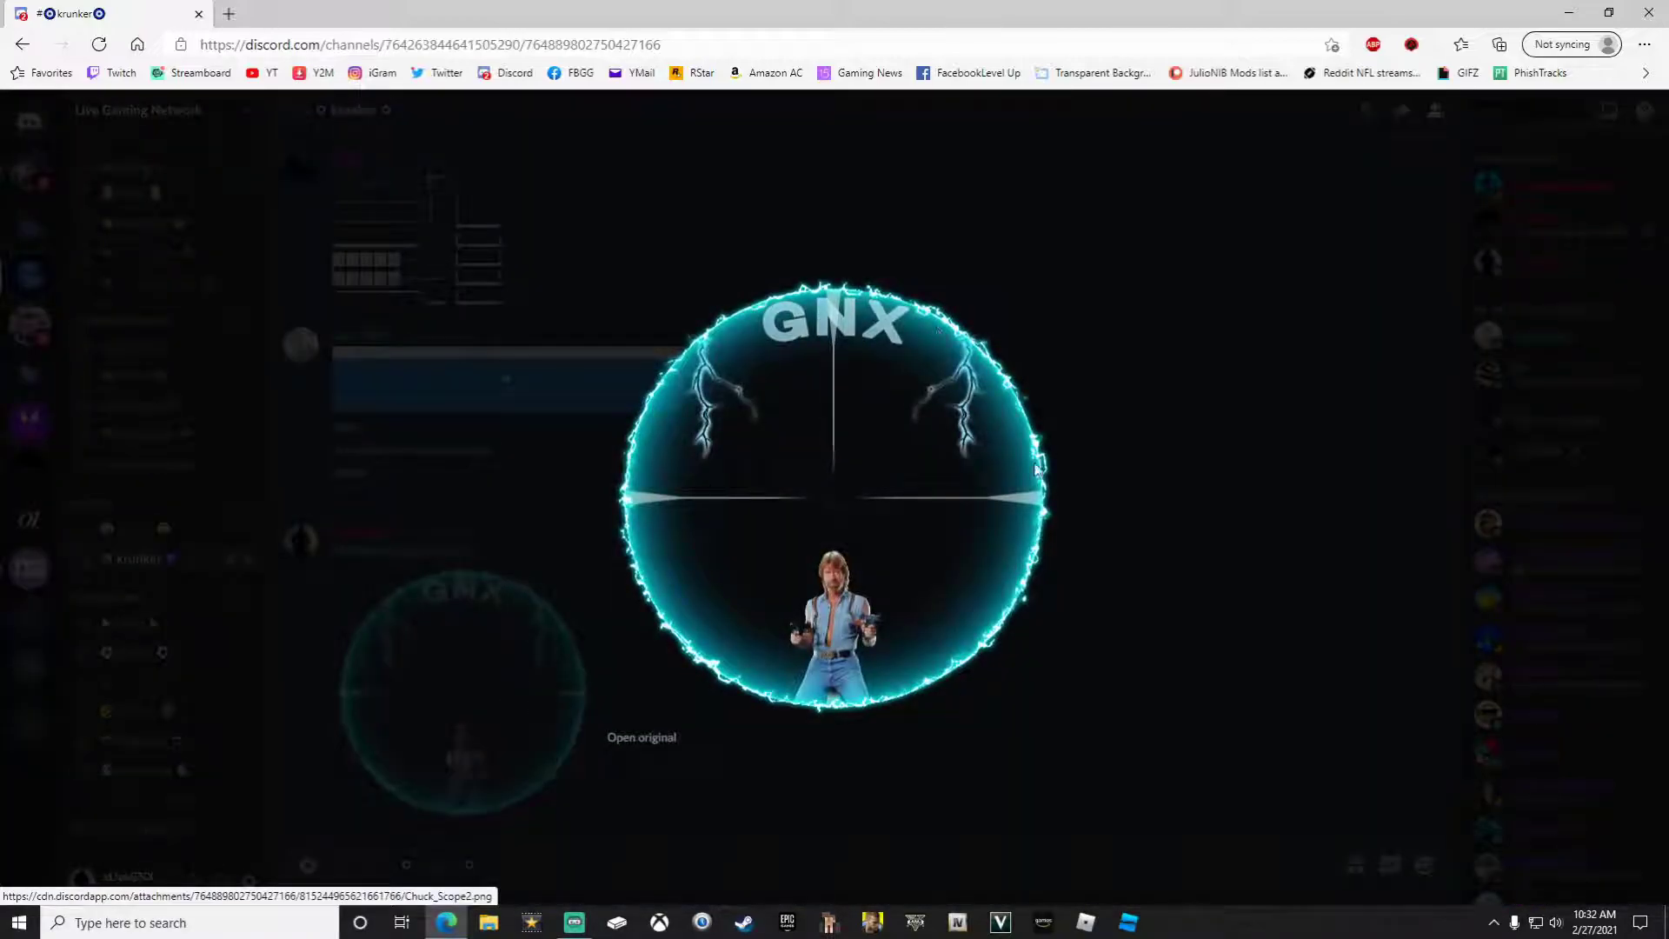
pyautogui.click(631, 739)
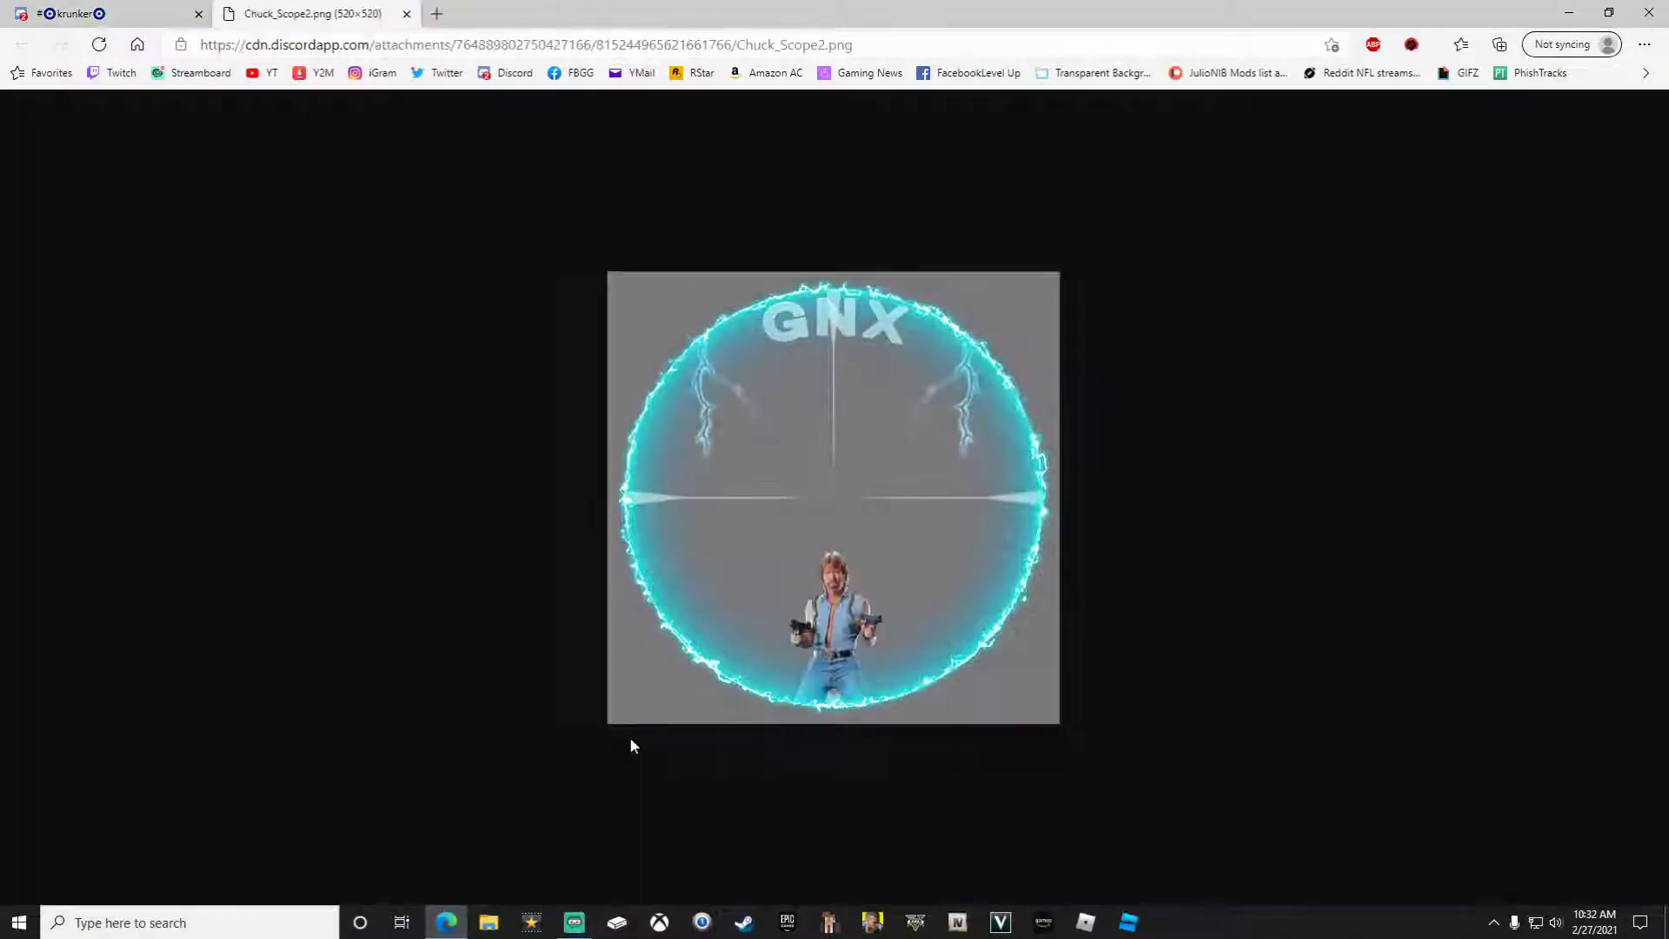
pyautogui.click(540, 48)
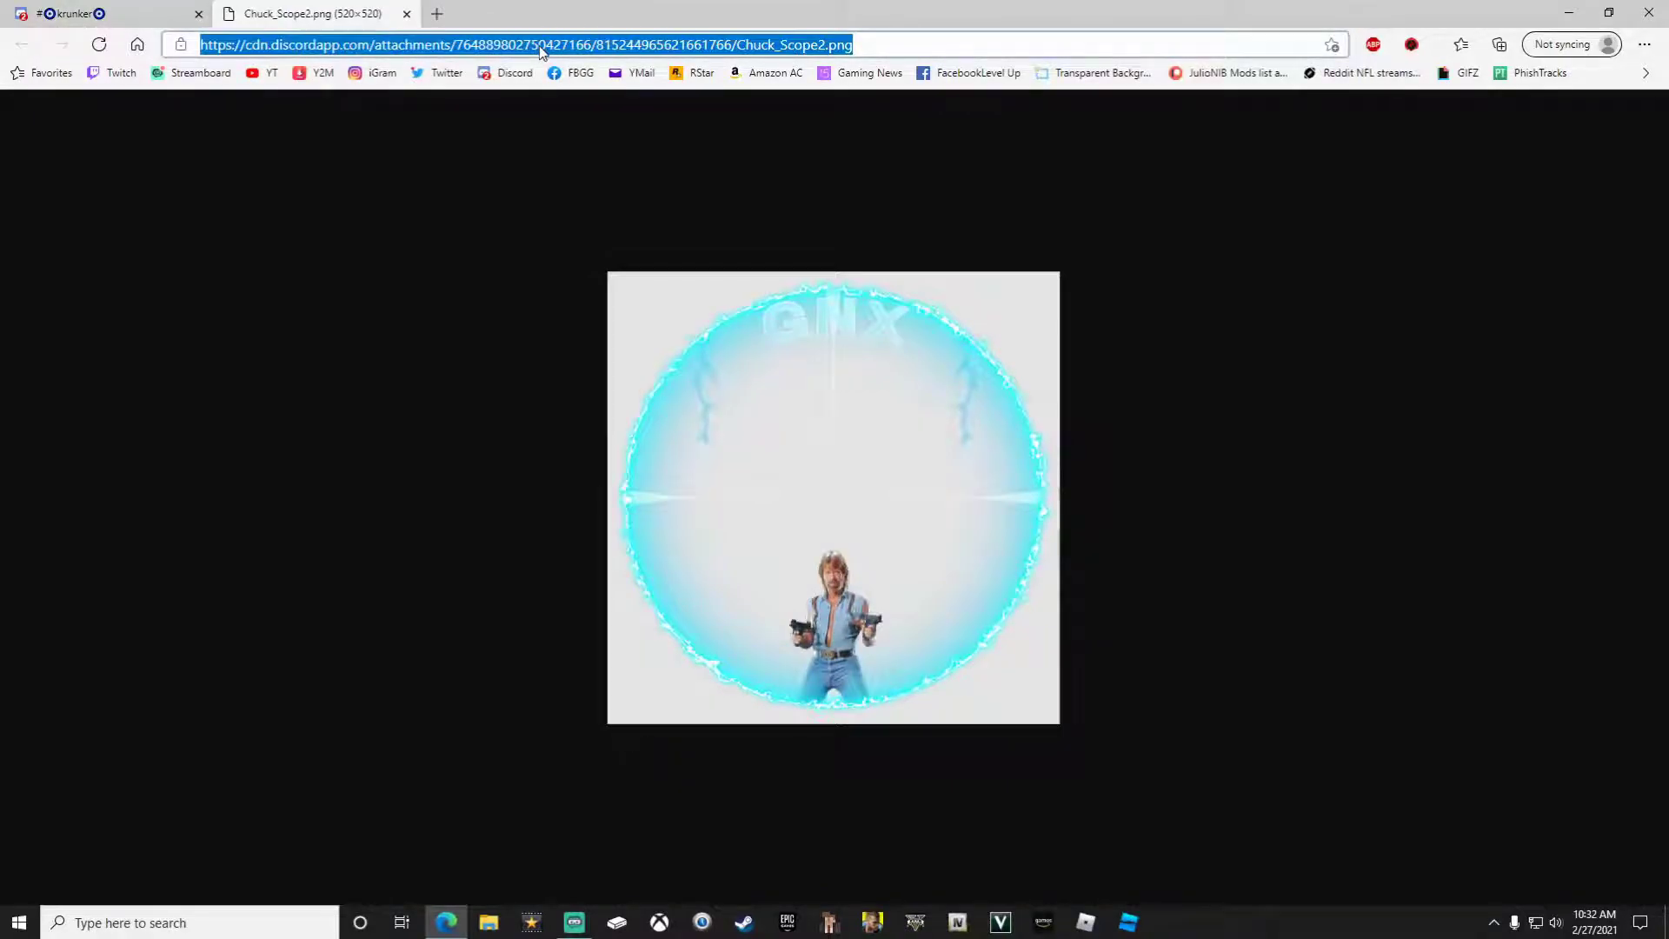
pyautogui.rightClick(541, 51)
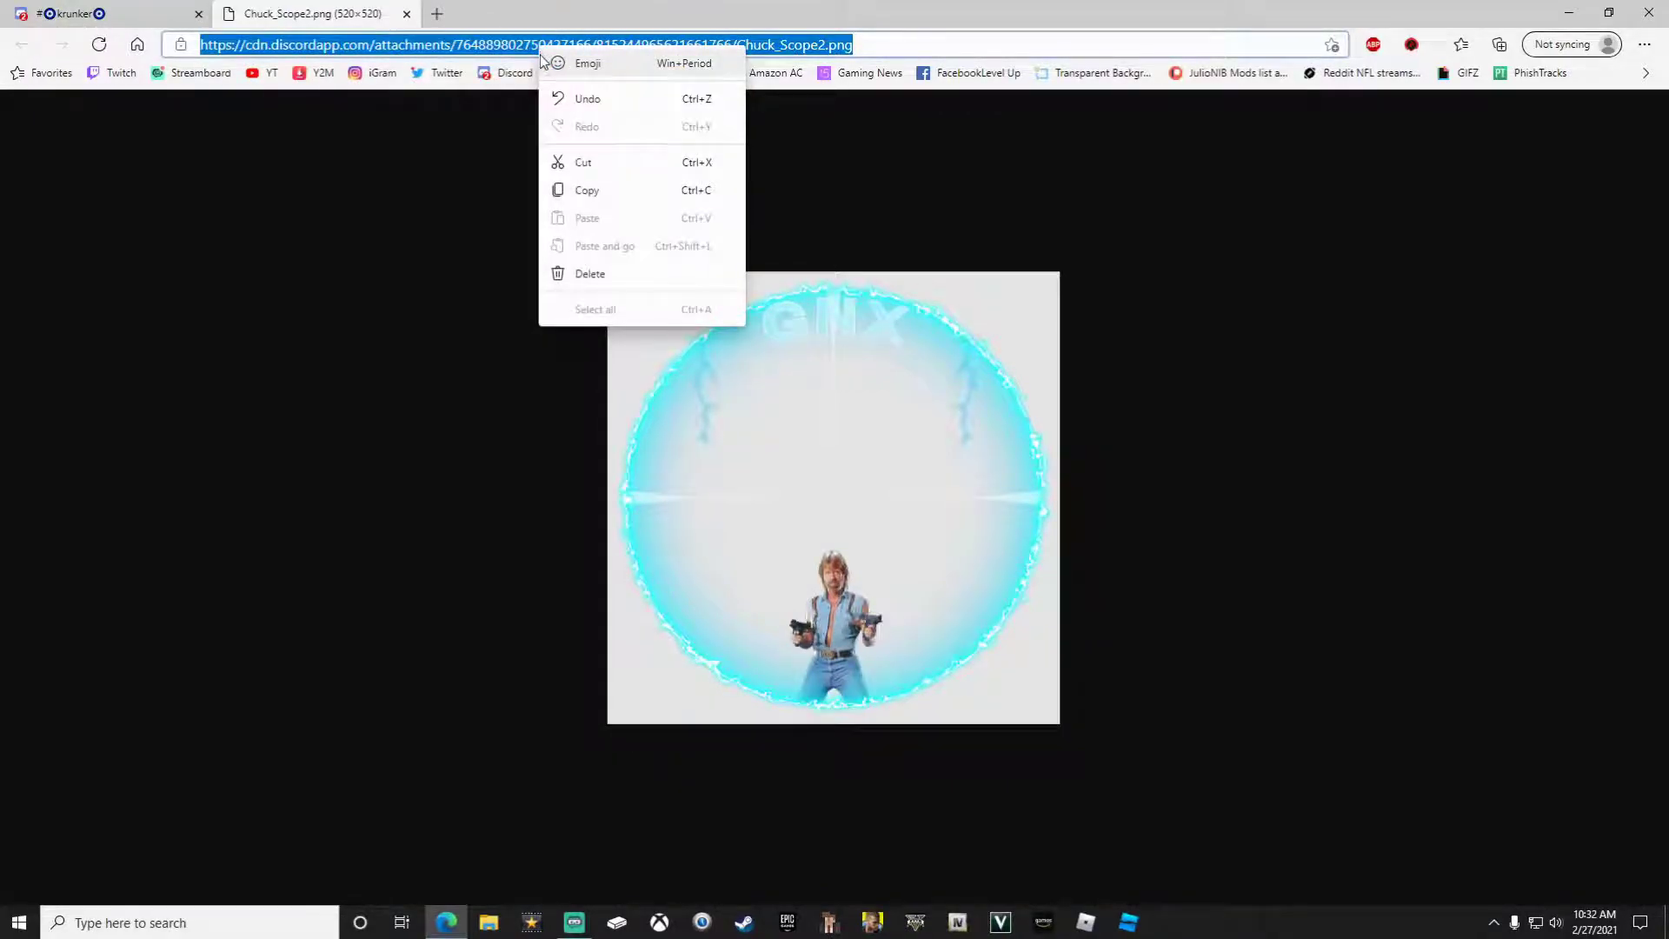
pyautogui.click(587, 191)
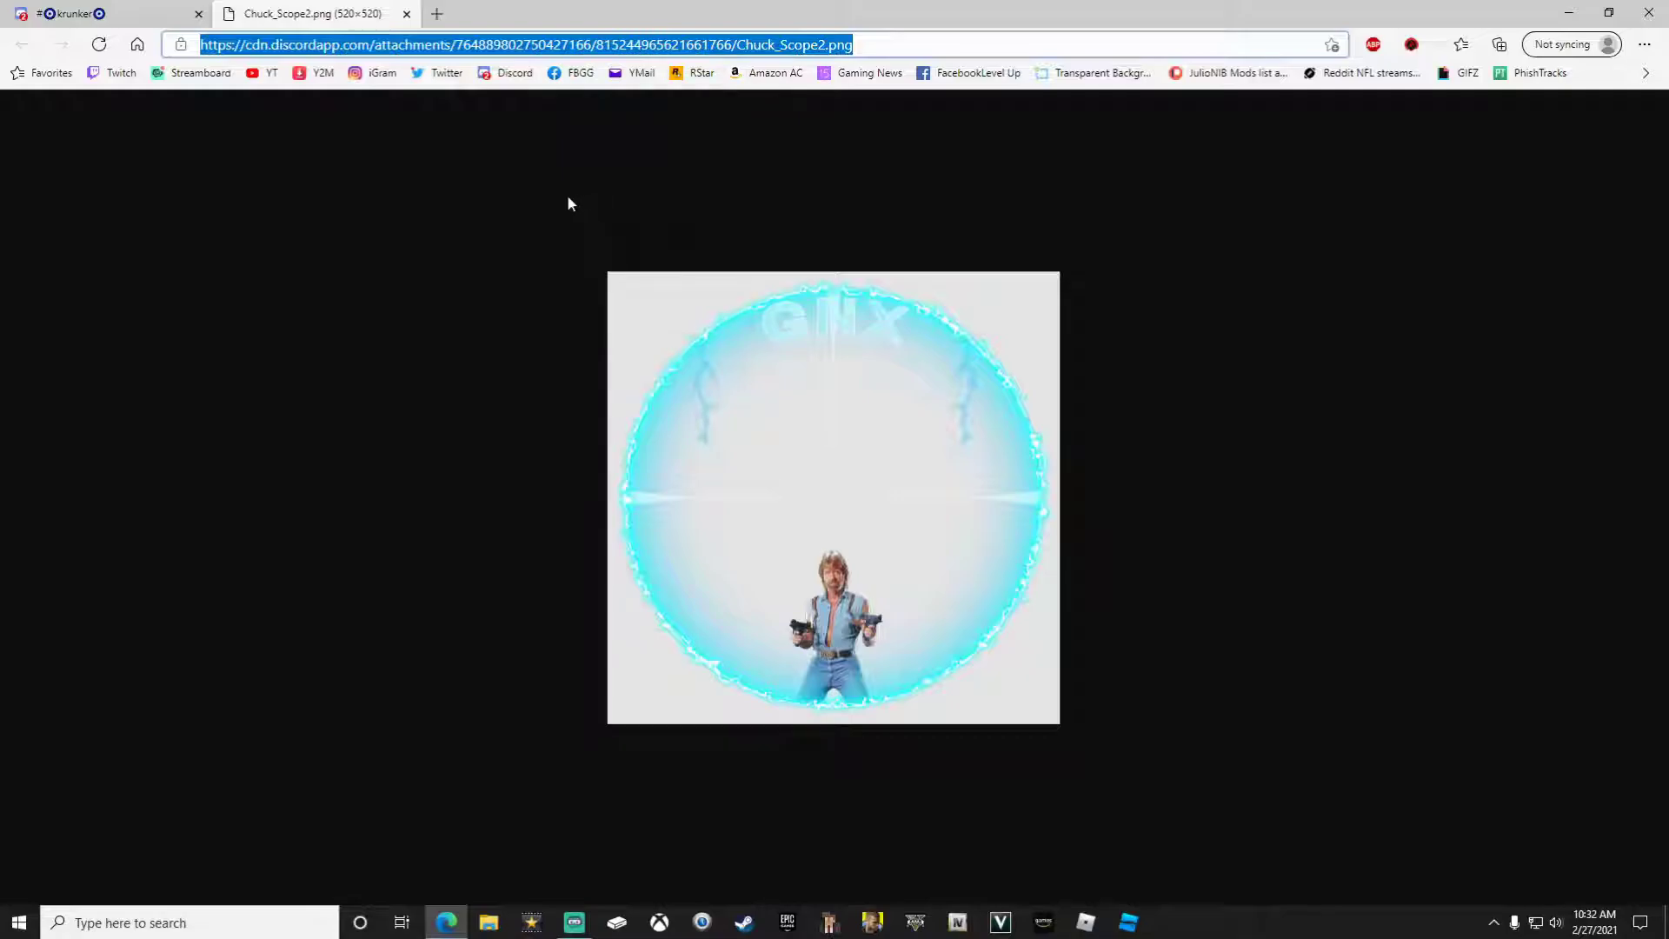
# Step: Switch to Krunker, select the Hunter class in the loadout customization, and open its scope options
pyautogui.click(840, 922)
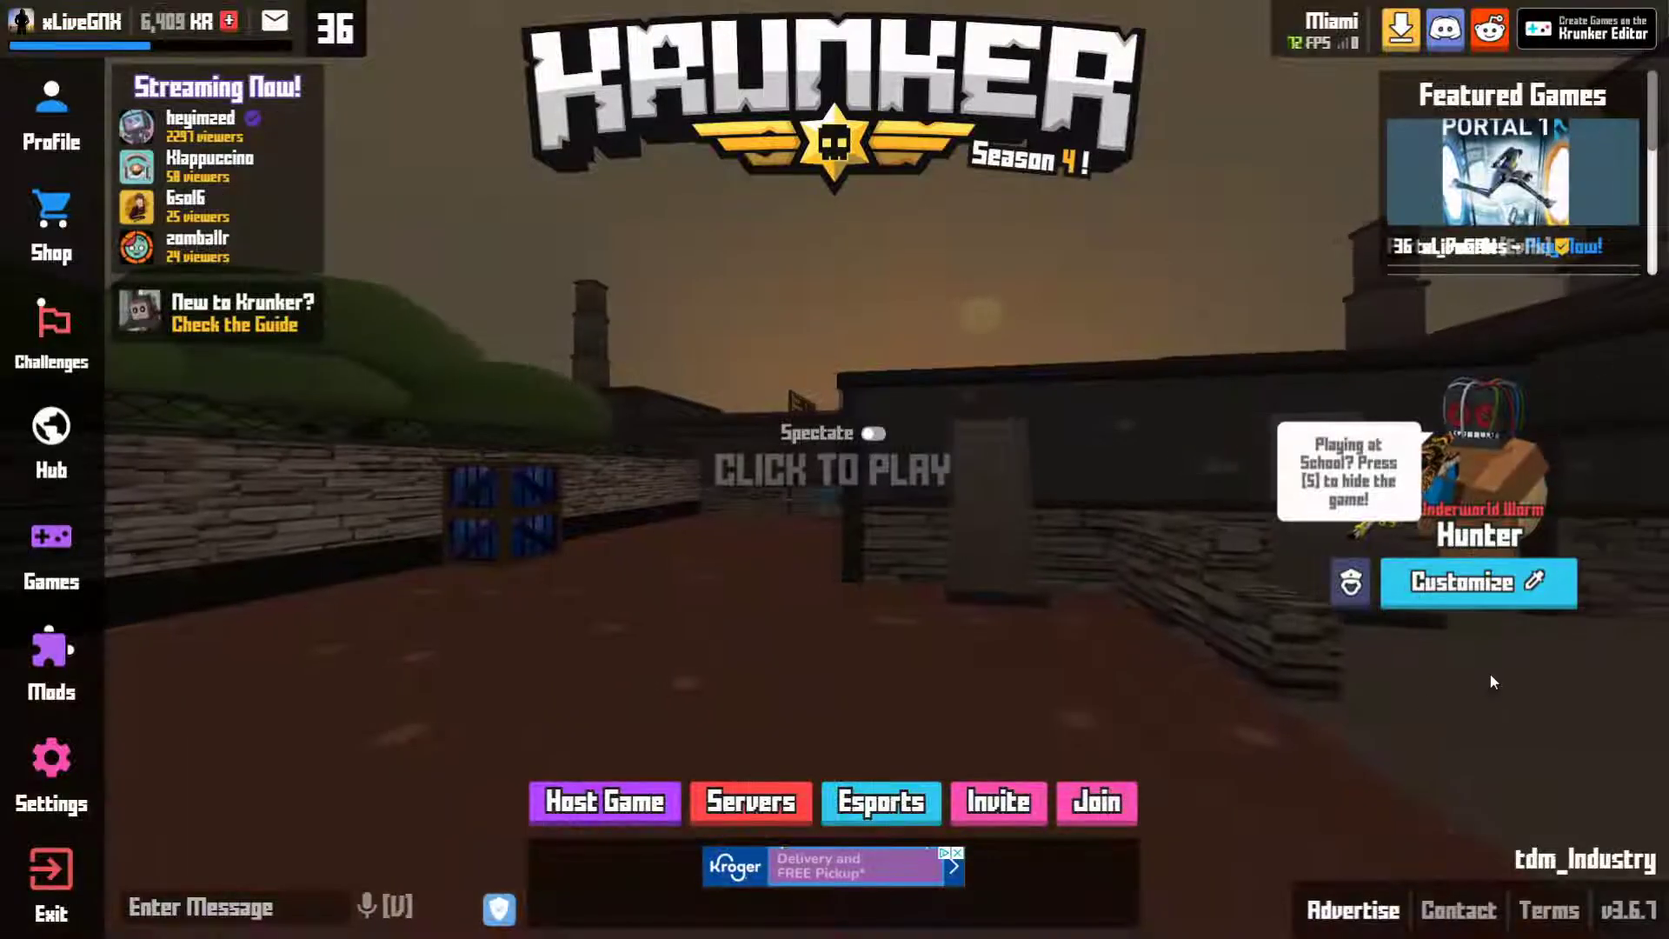
pyautogui.click(1477, 585)
pyautogui.click(1066, 259)
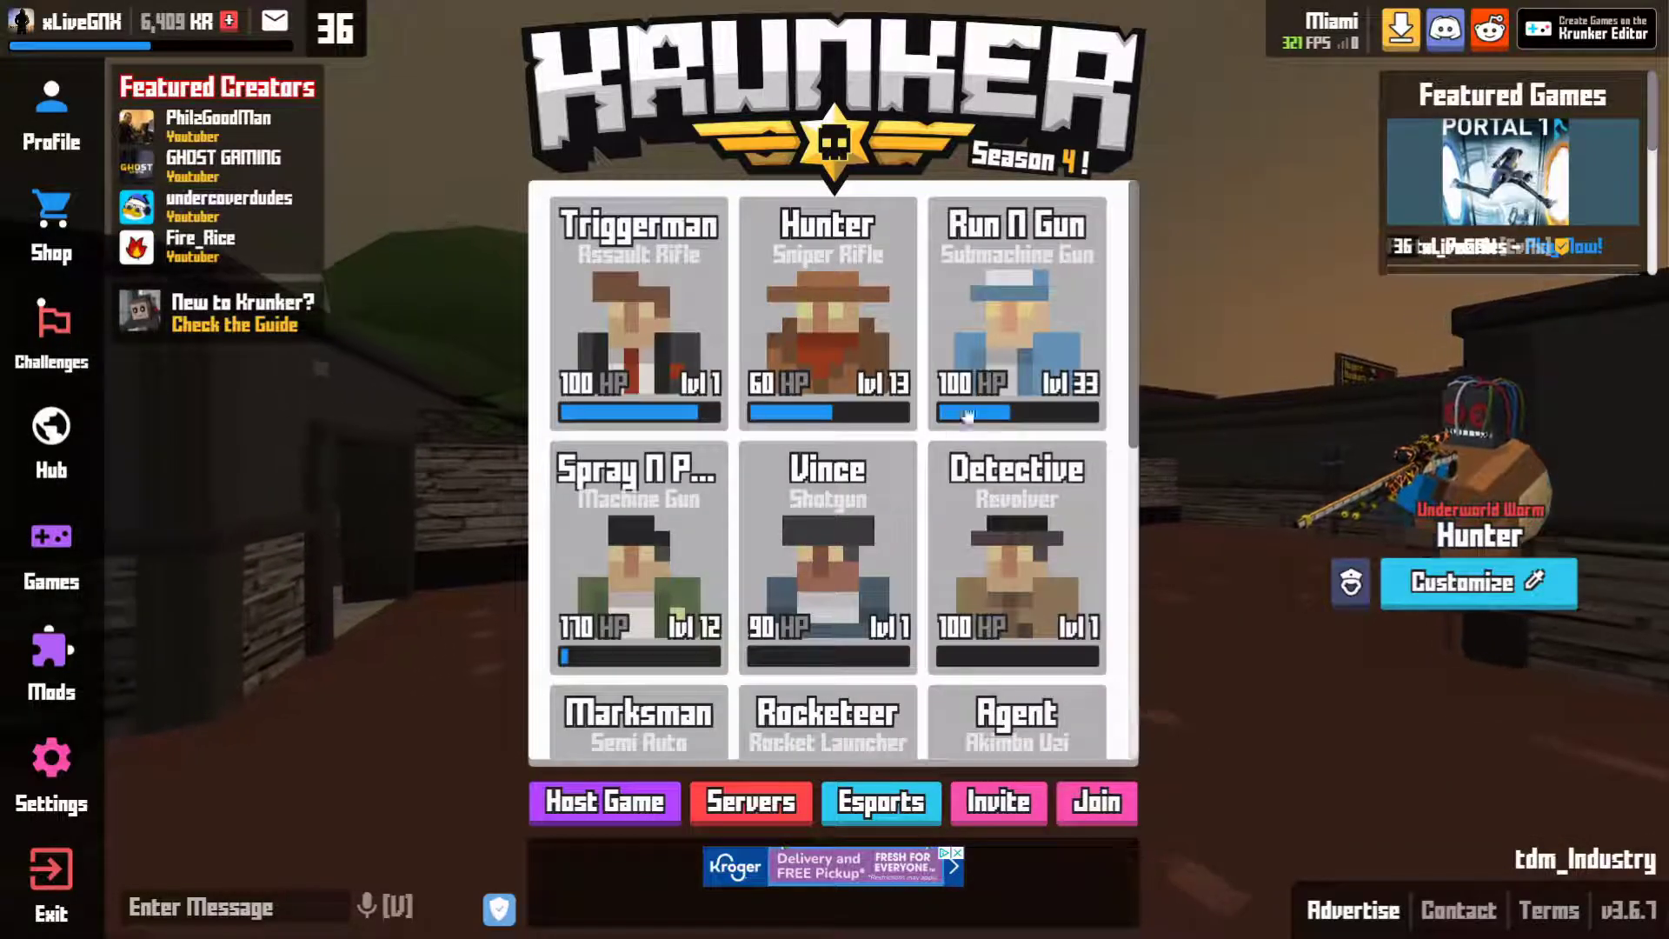
pyautogui.click(819, 304)
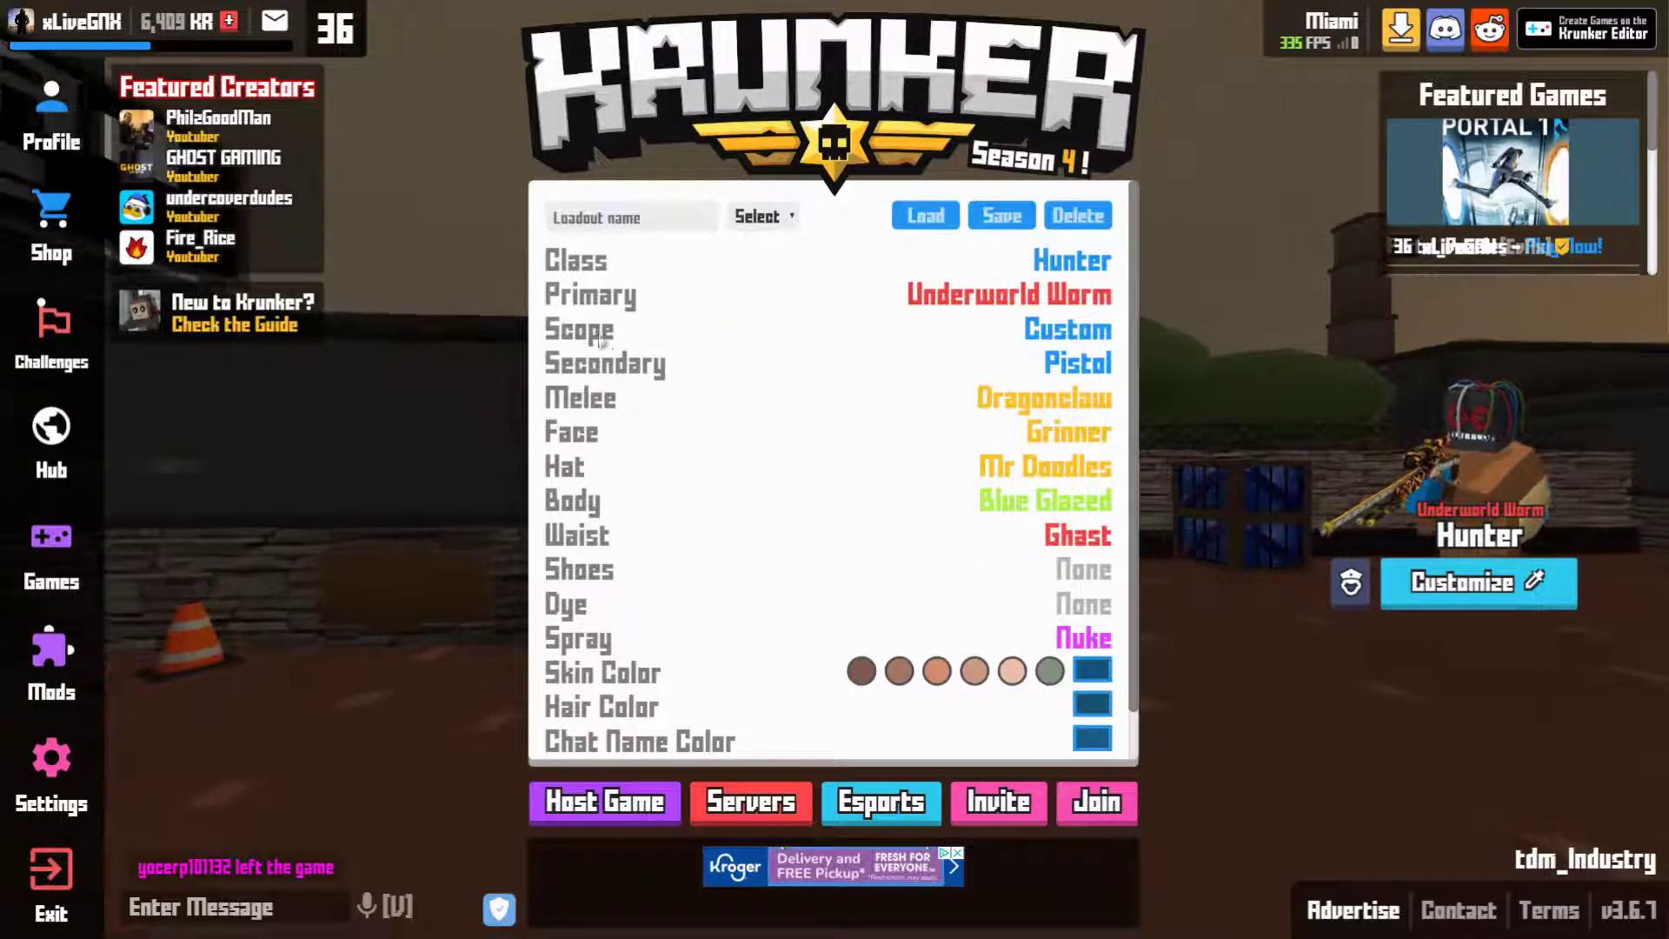
pyautogui.click(1047, 335)
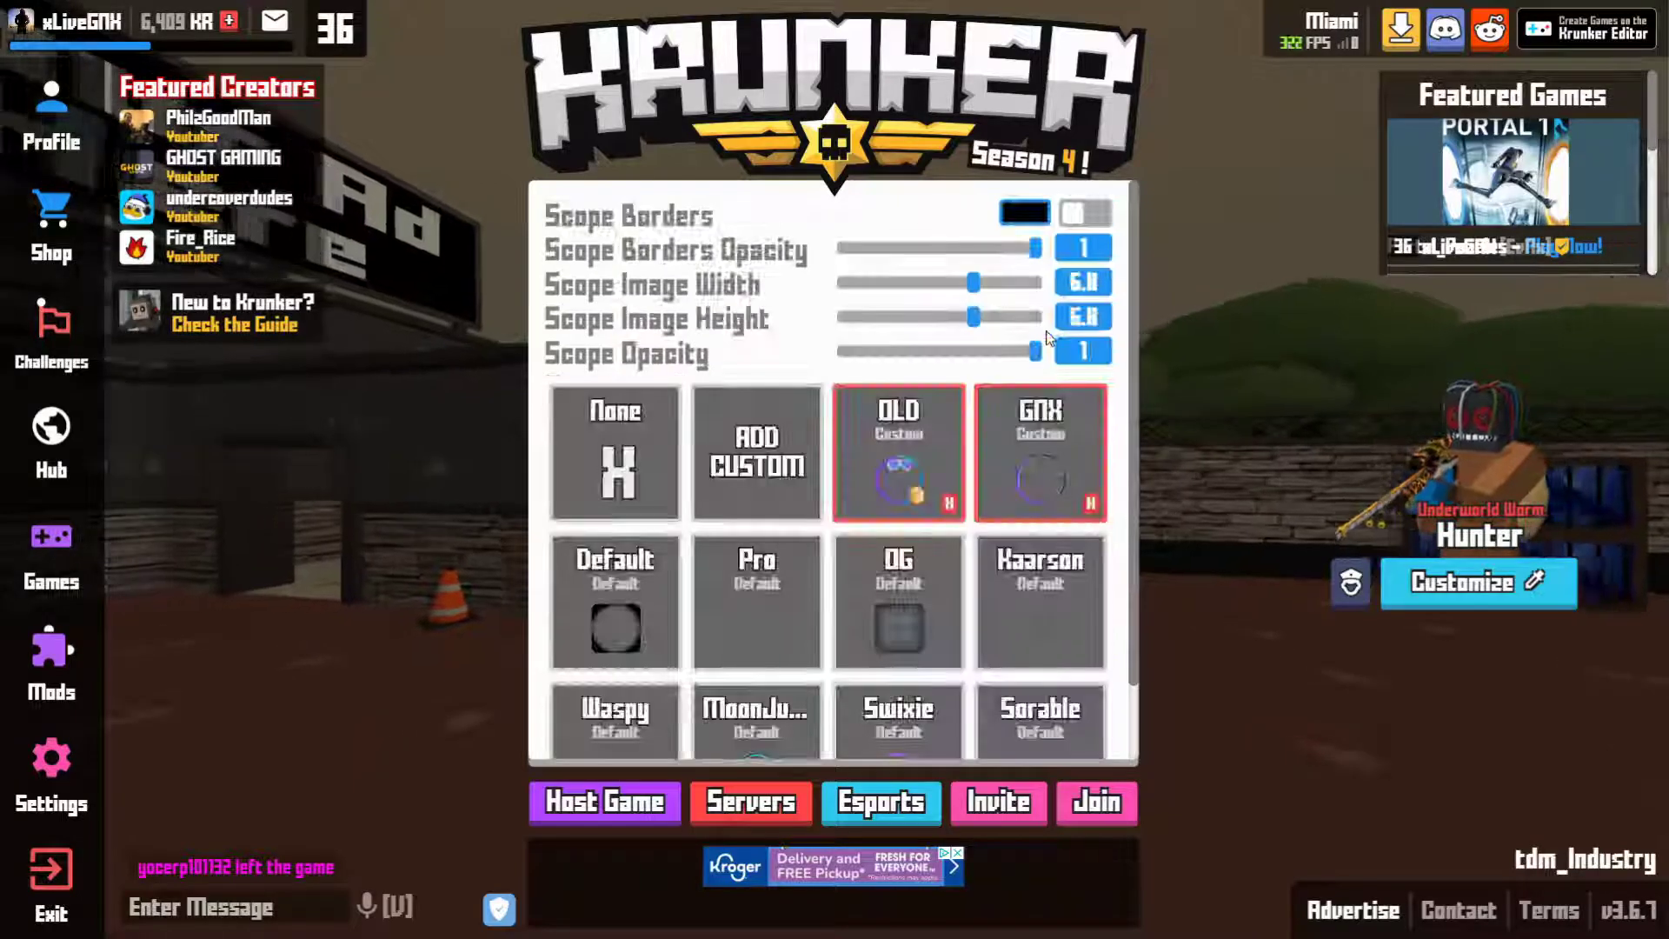
# Step: Add a custom scope named "Chuck Scope" using the copied Chuck_Scope2.png link as its image URL
pyautogui.click(785, 440)
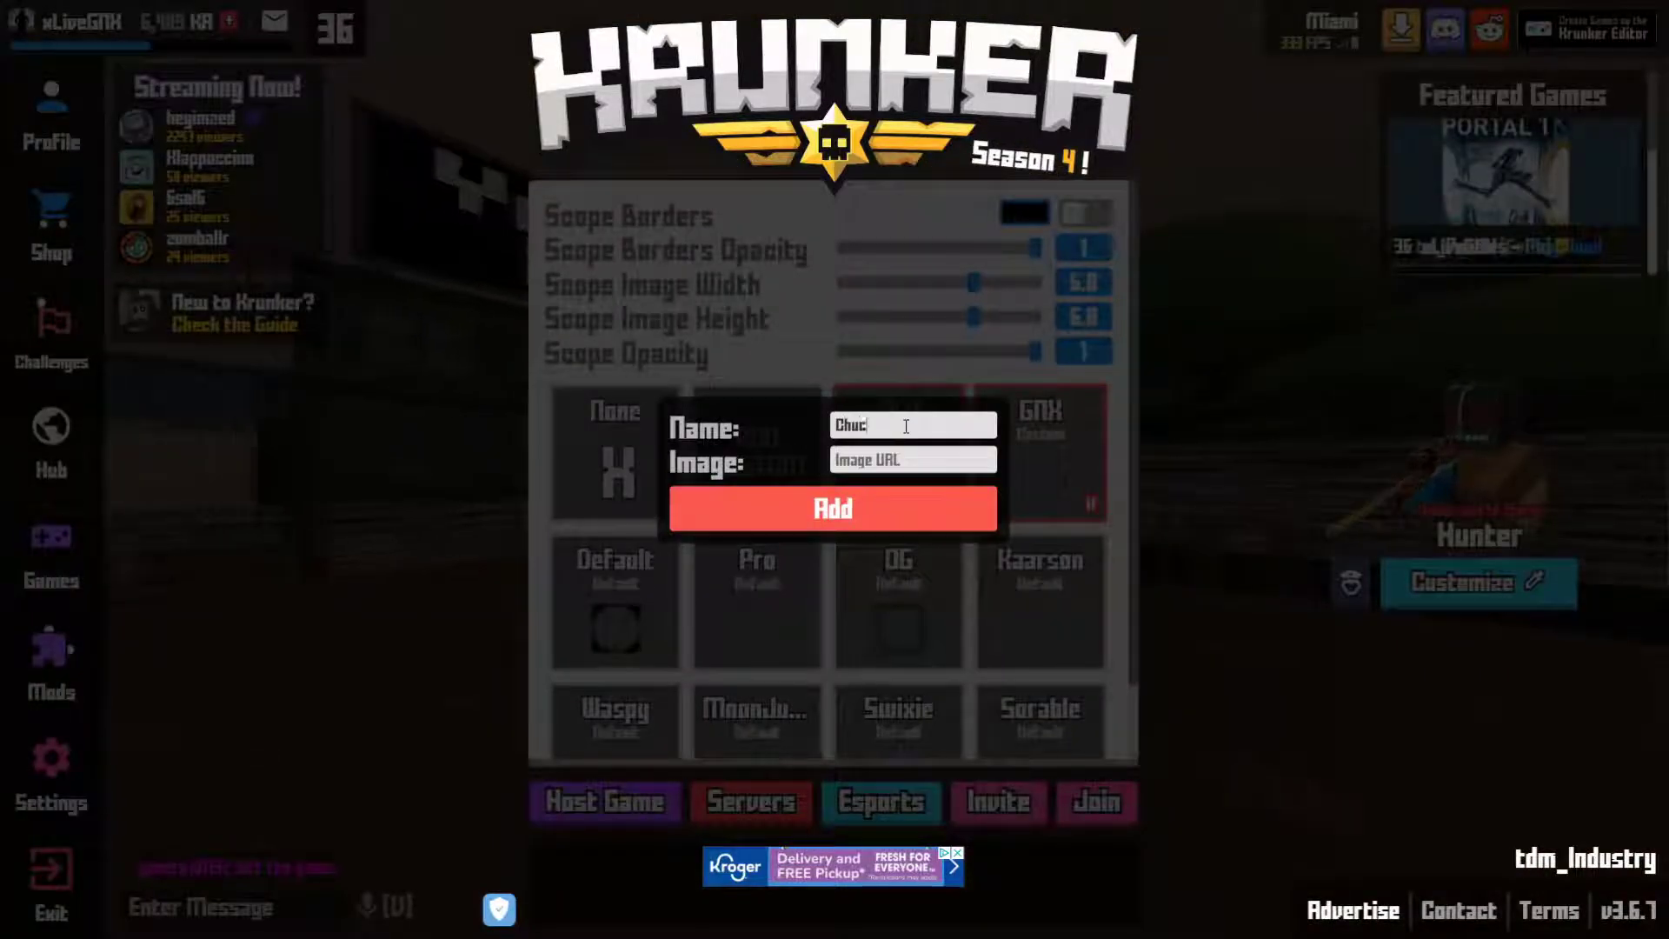
pyautogui.write('Chuck Scope')
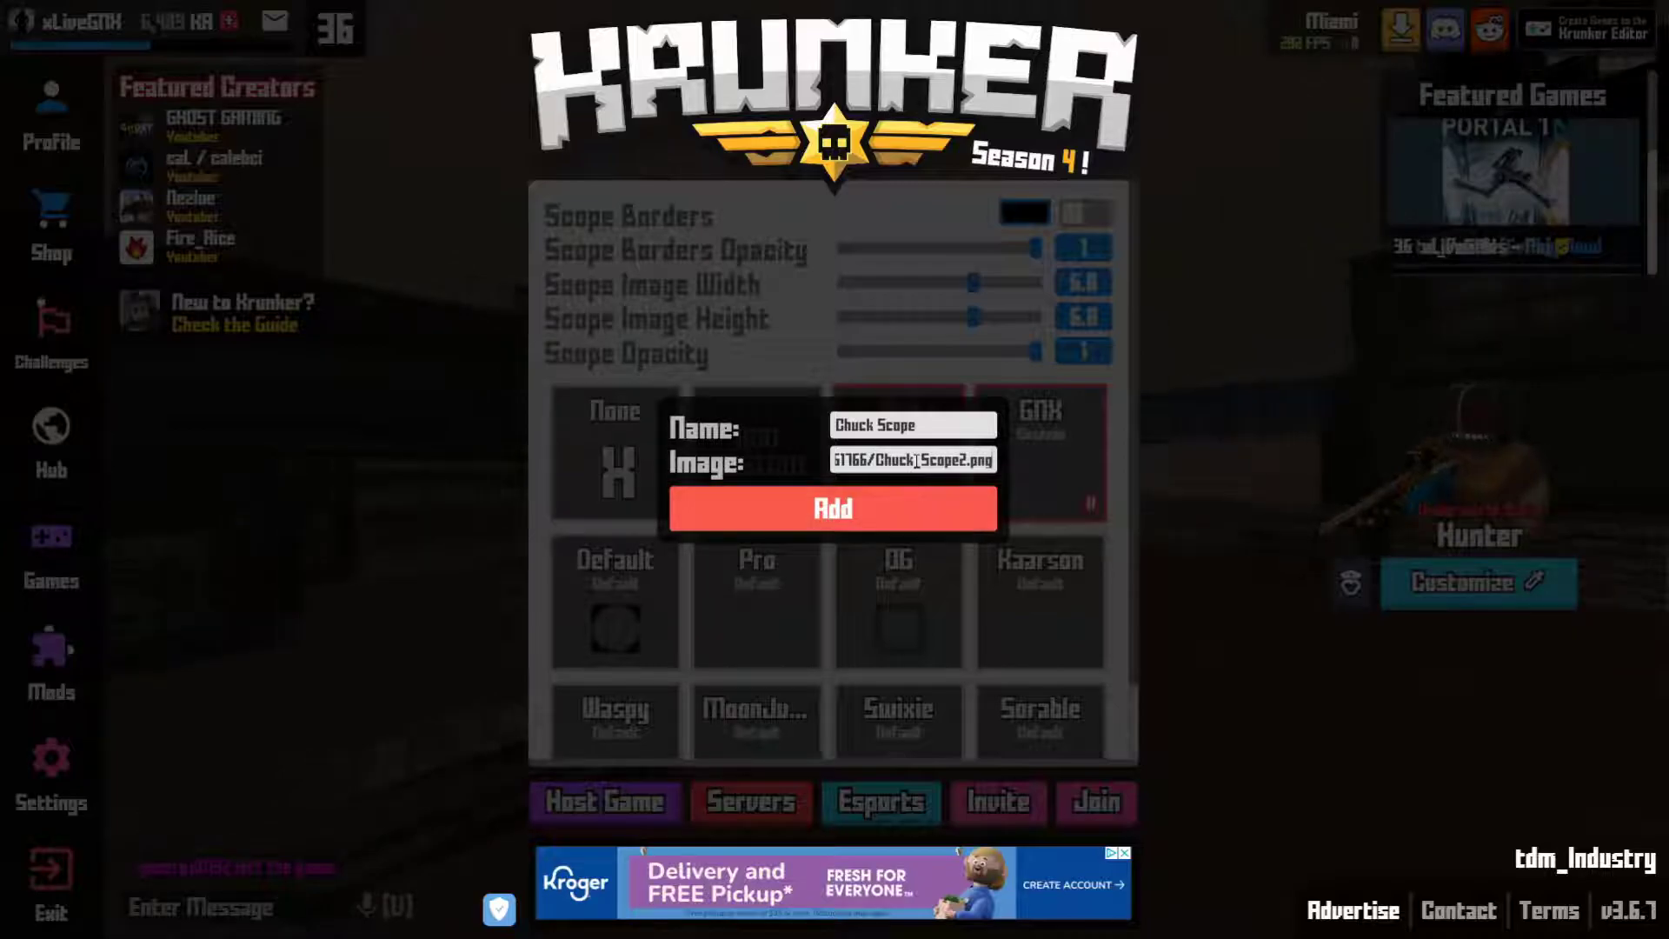
pyautogui.click(769, 513)
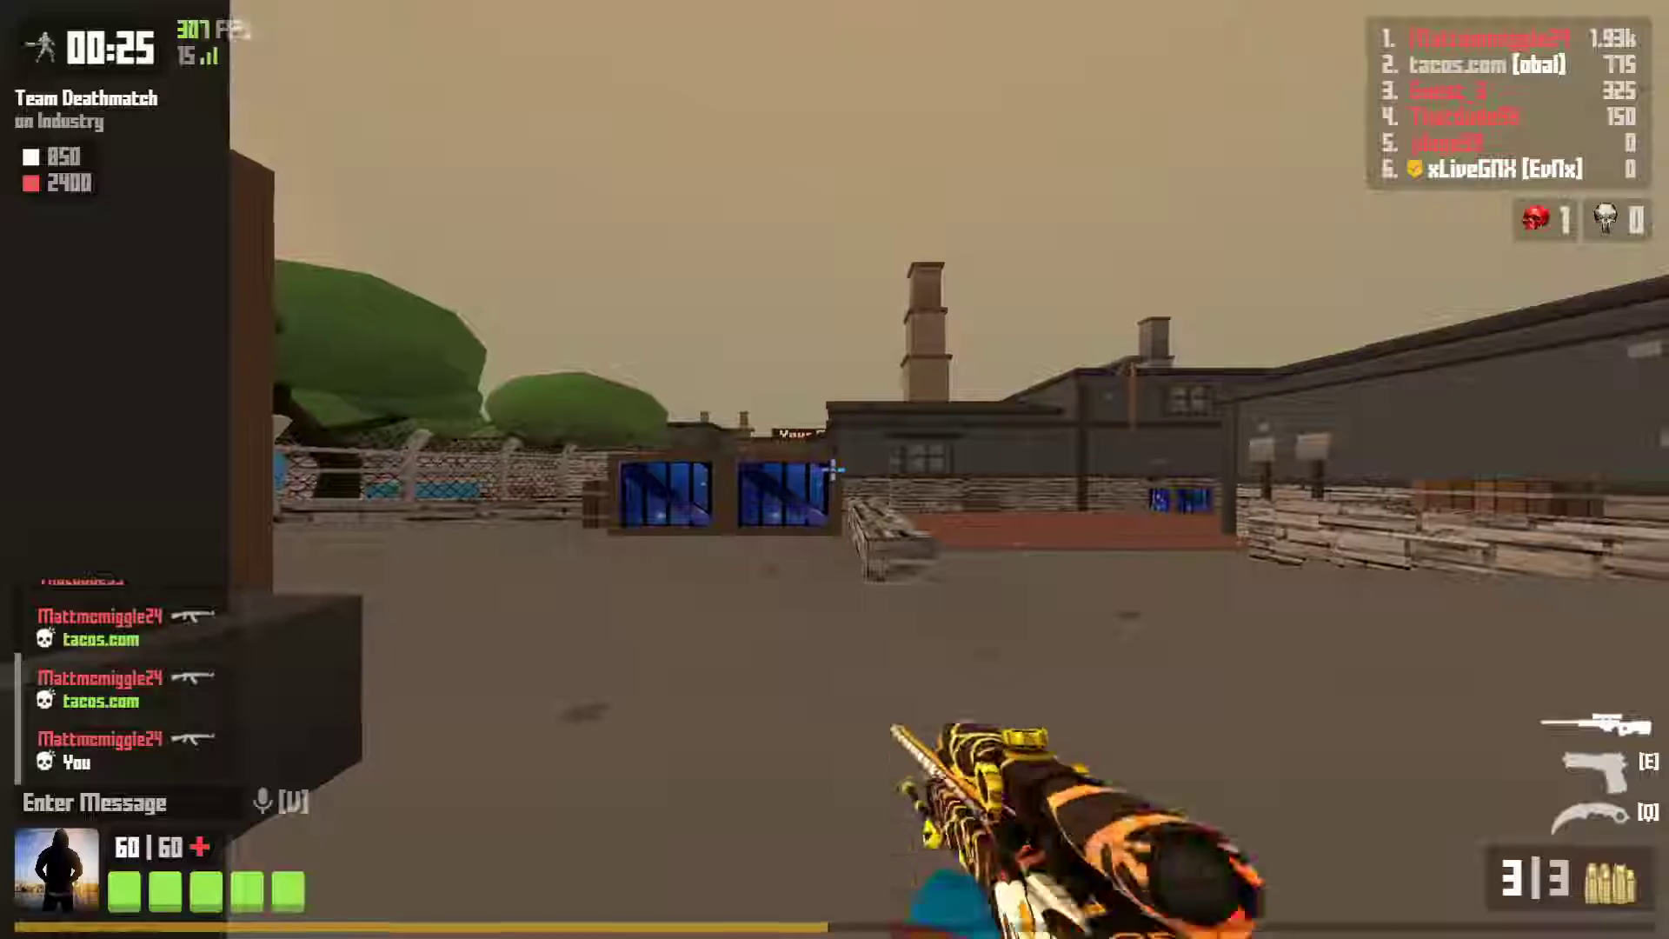
# Step: Aim down the sniper rifle's scope in a match while moving forward to check the custom scope image
pyautogui.rightClick(835, 470)
pyautogui.press('w')
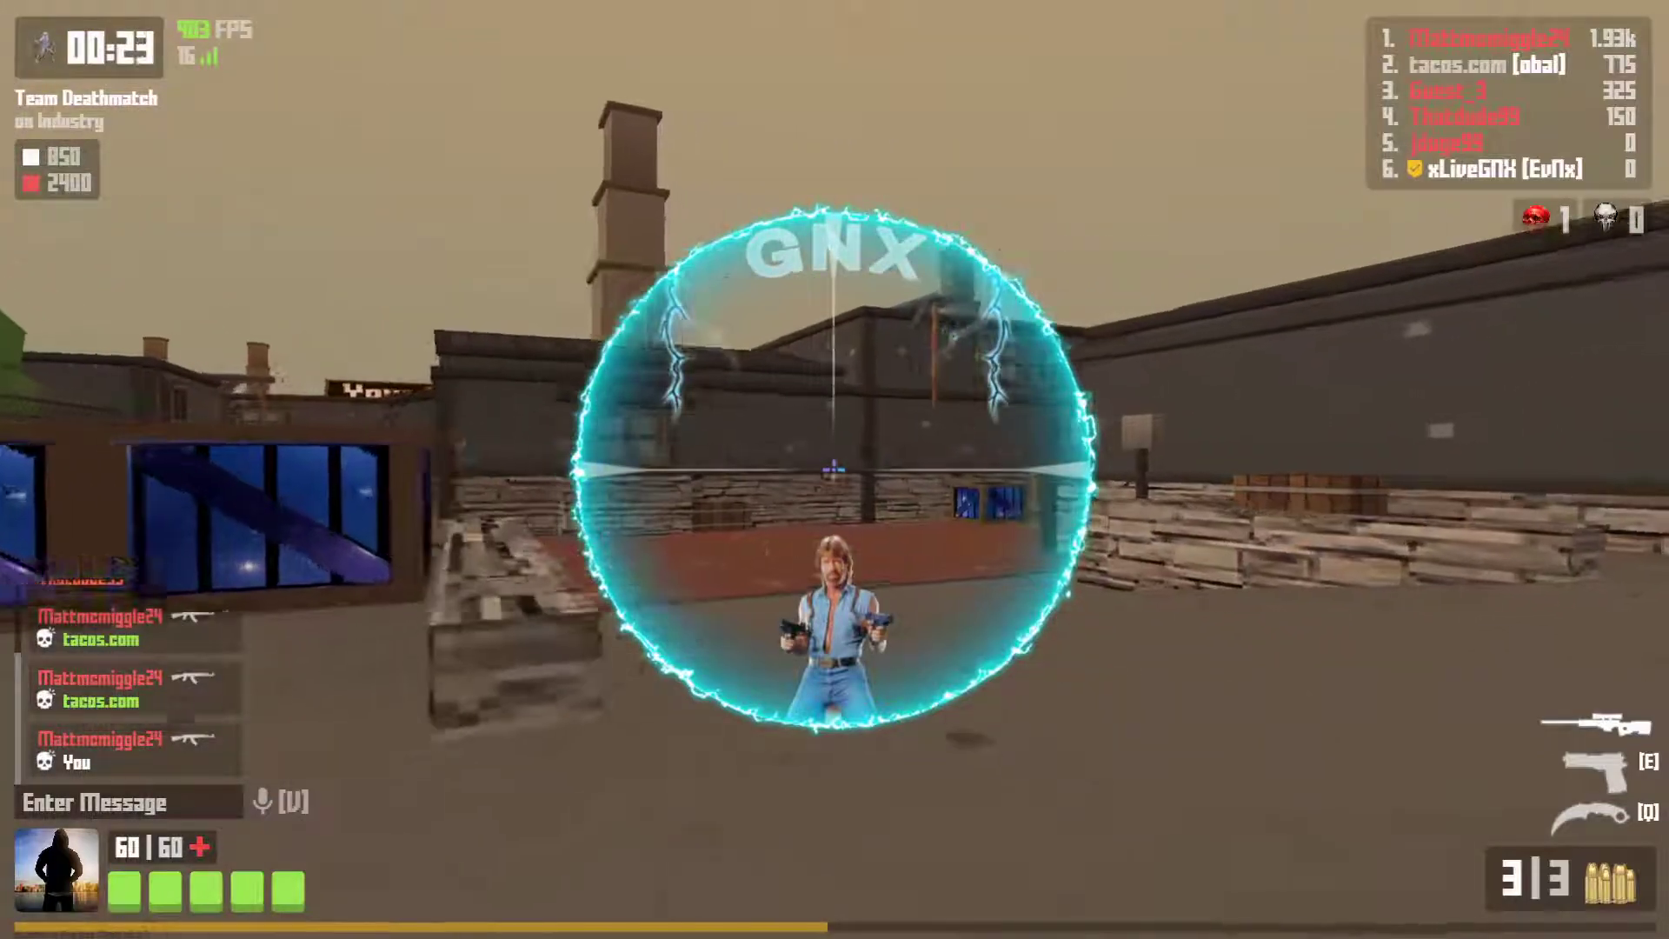